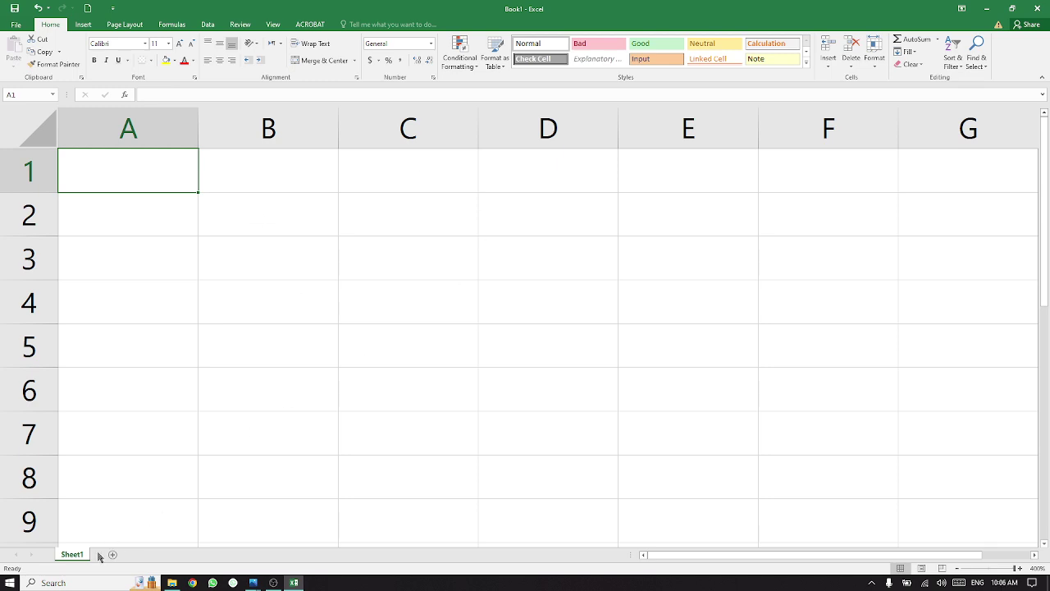
Step: Magnify the screen around the sheet tabs and add a second worksheet to the workbook
key(super+plus)
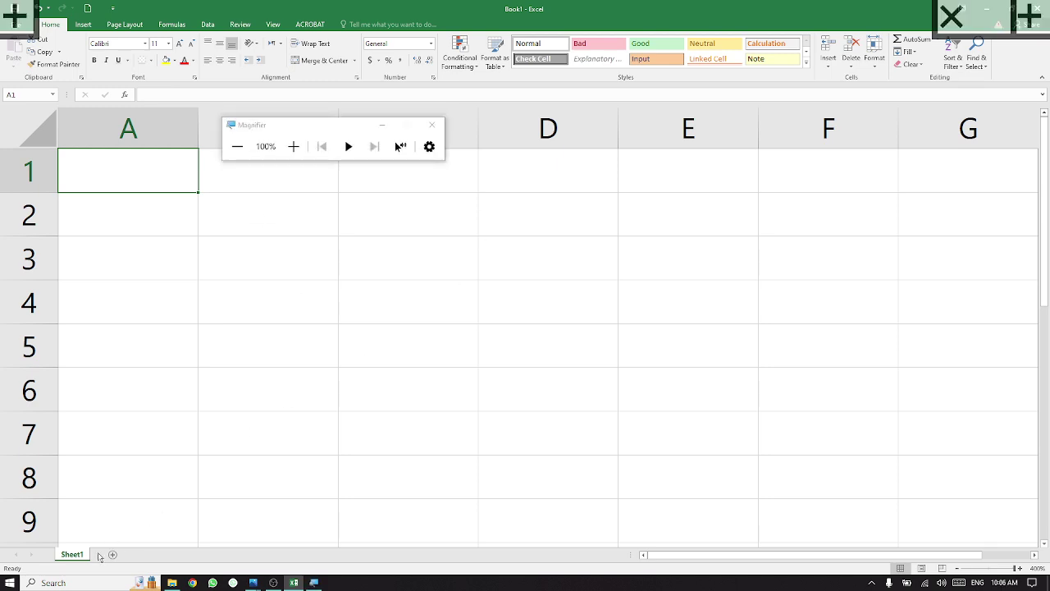
key(super+plus)
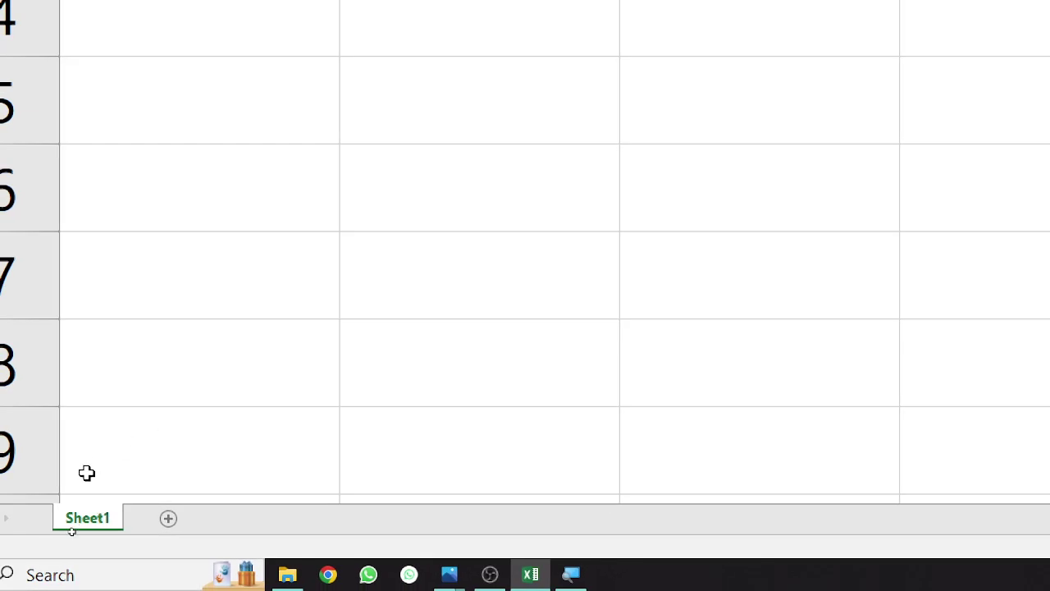
key(super+plus)
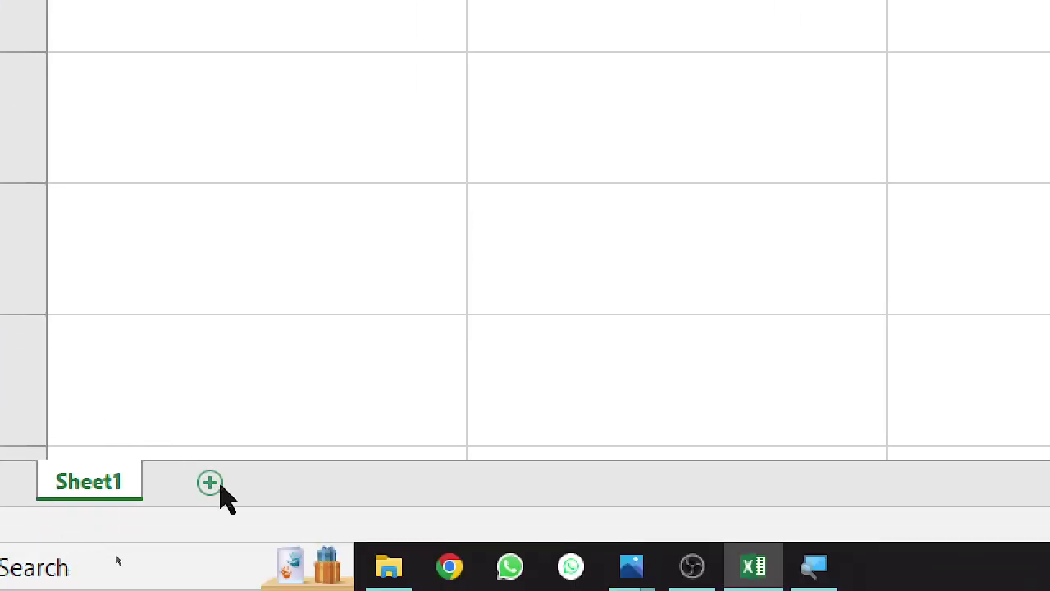
click(216, 485)
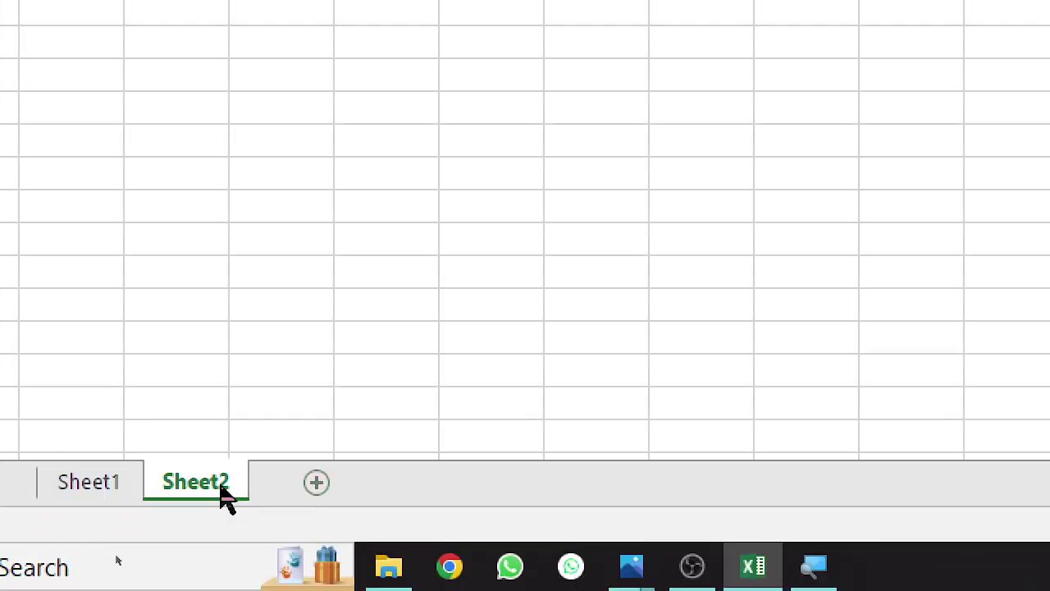
Step: Rename the Sheet1 worksheet as Practical
double_click(123, 484)
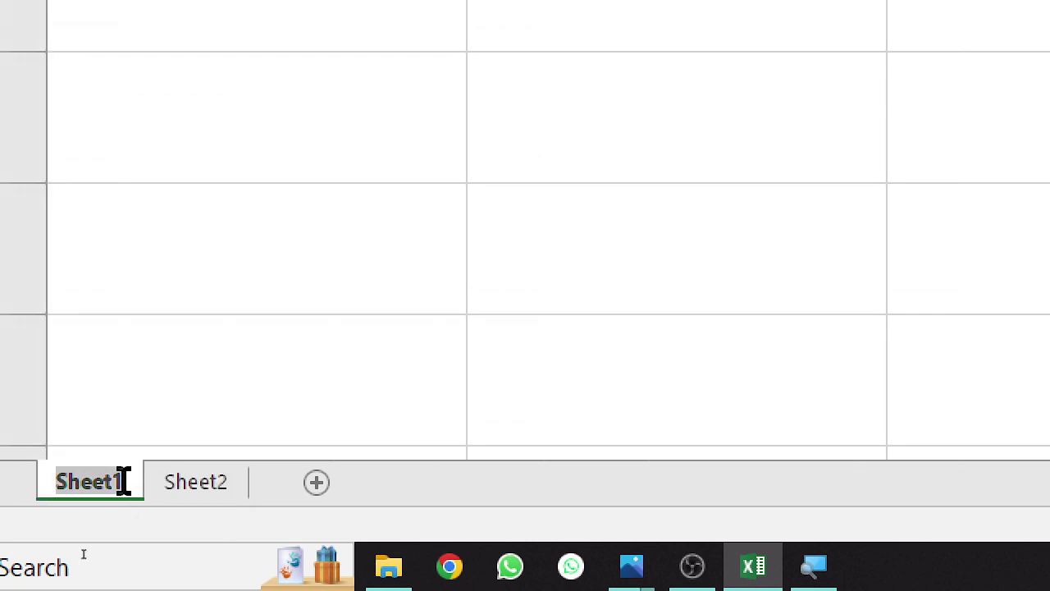
text(Pra)
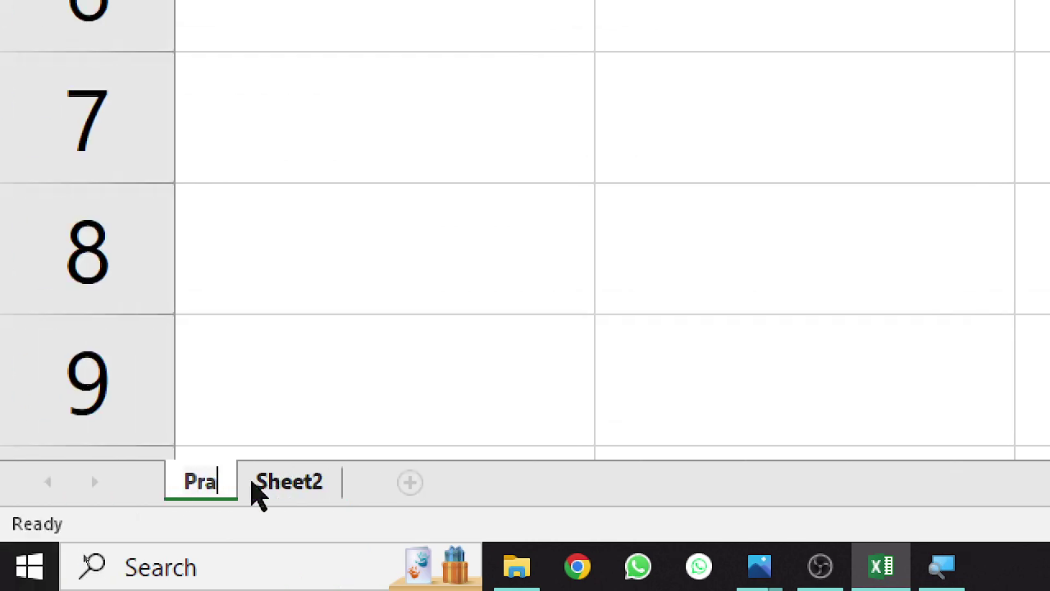
text(cti)
key(BackSpace)
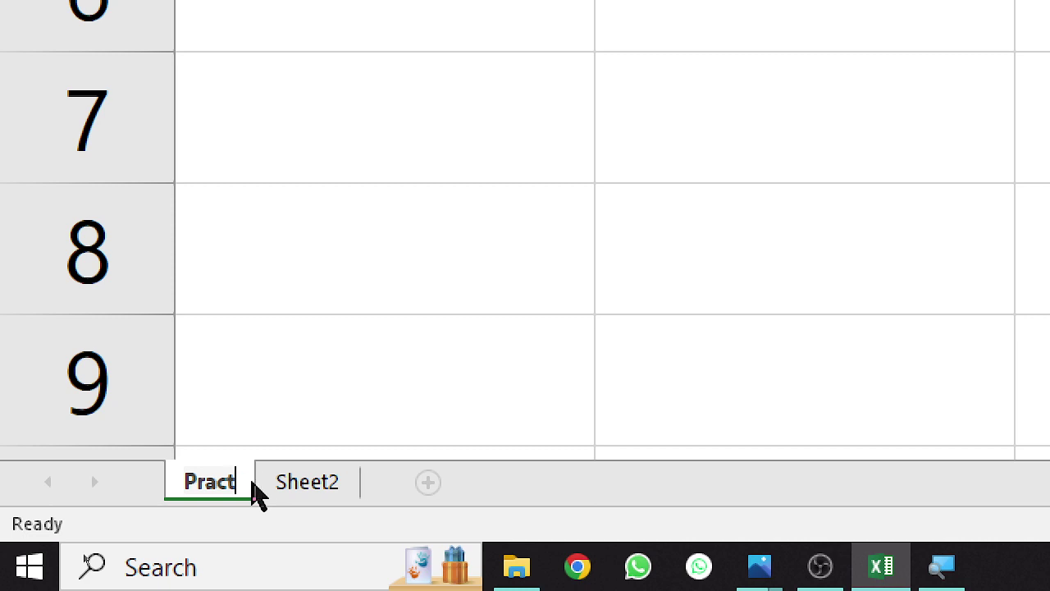
text(ical)
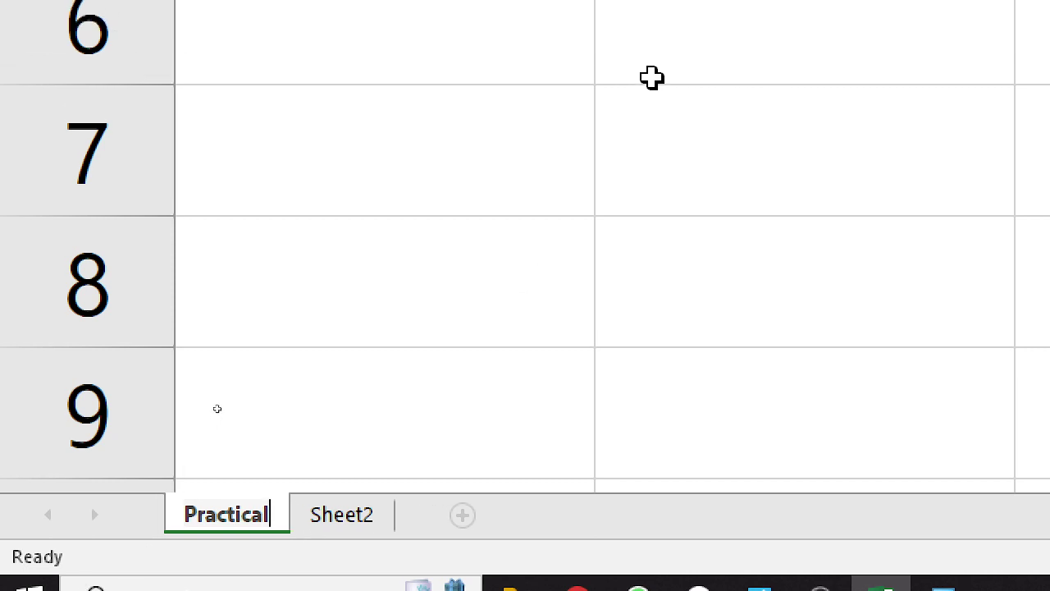
click(651, 77)
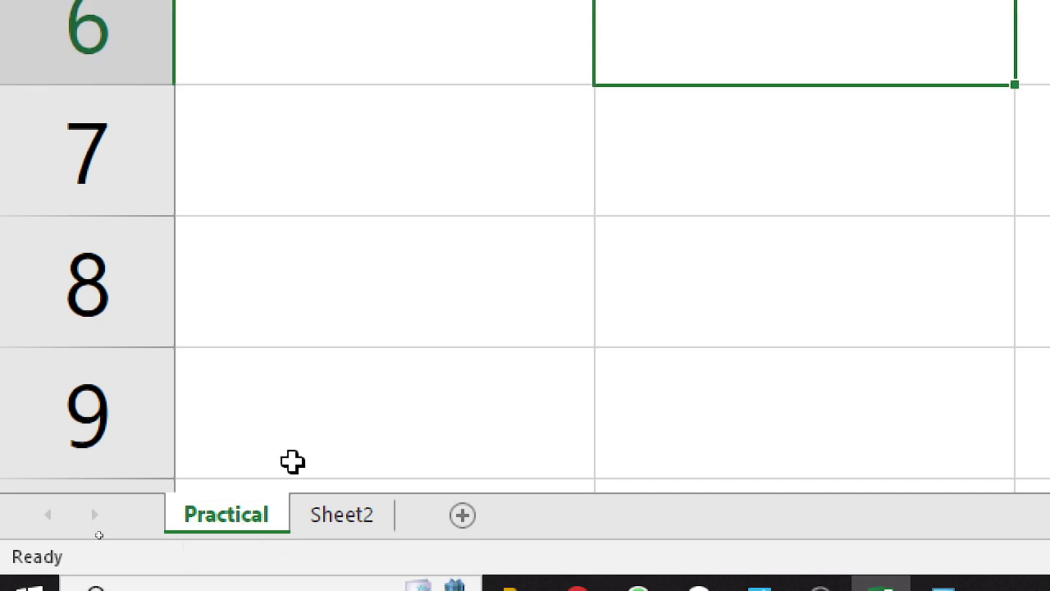
Step: Zoom the worksheet out to 241%, return the screen magnification to 100% and minimize the Magnifier window
scroll(437, 232, down, 10)
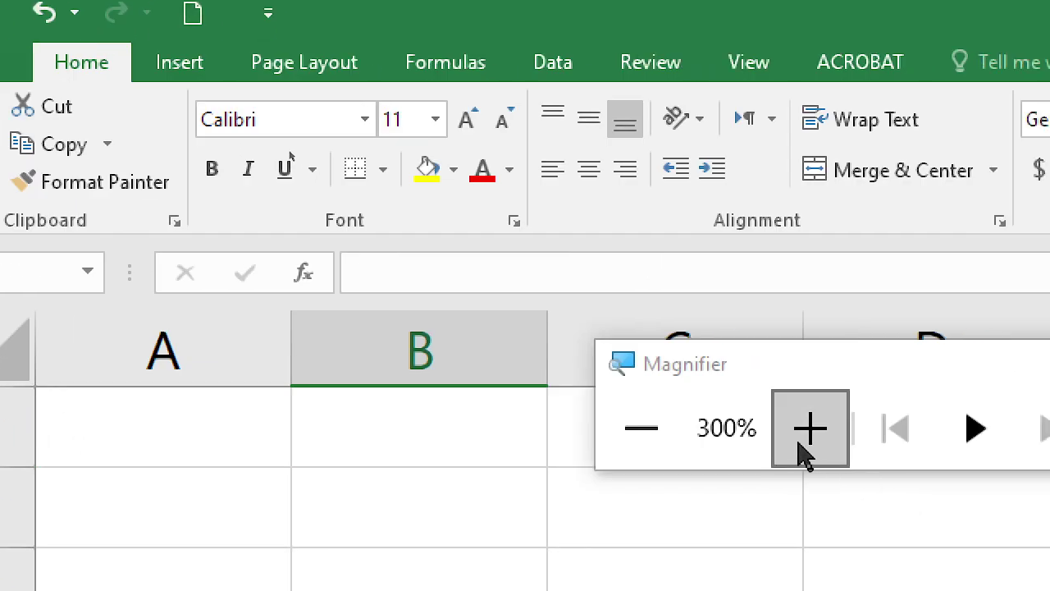
key(super+minus)
key(super+minus)
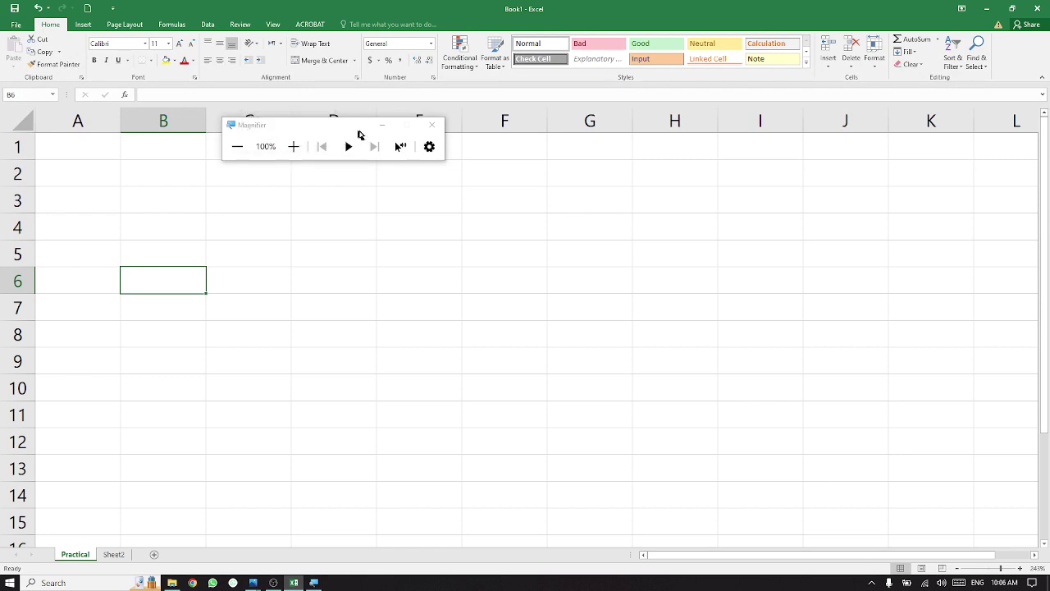
click(382, 125)
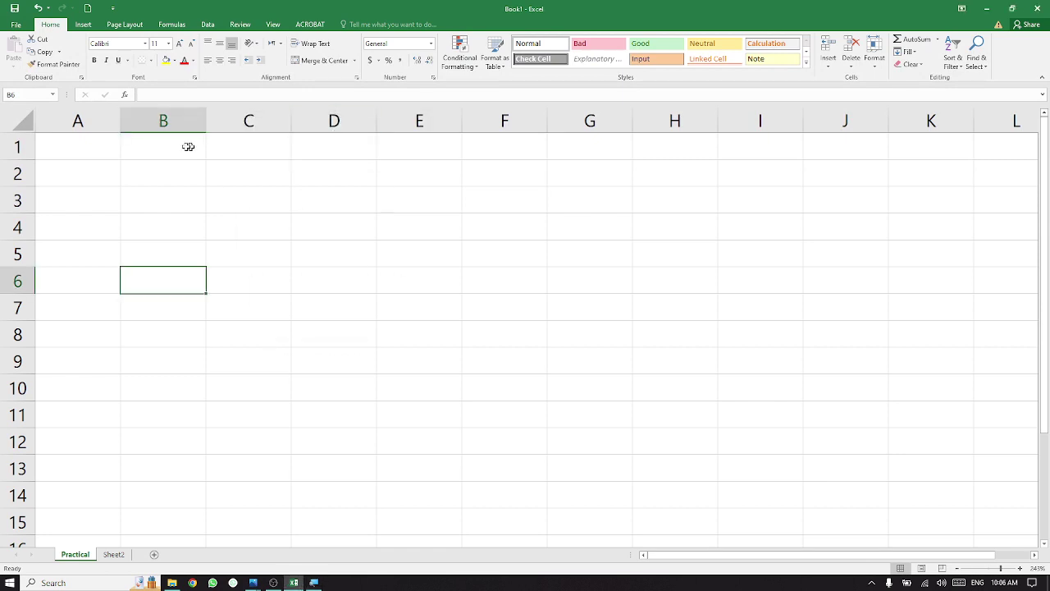
Step: Select column A, column B, row 1, row 2 and the single cells A2, D7 and C6 one after another
click(103, 118)
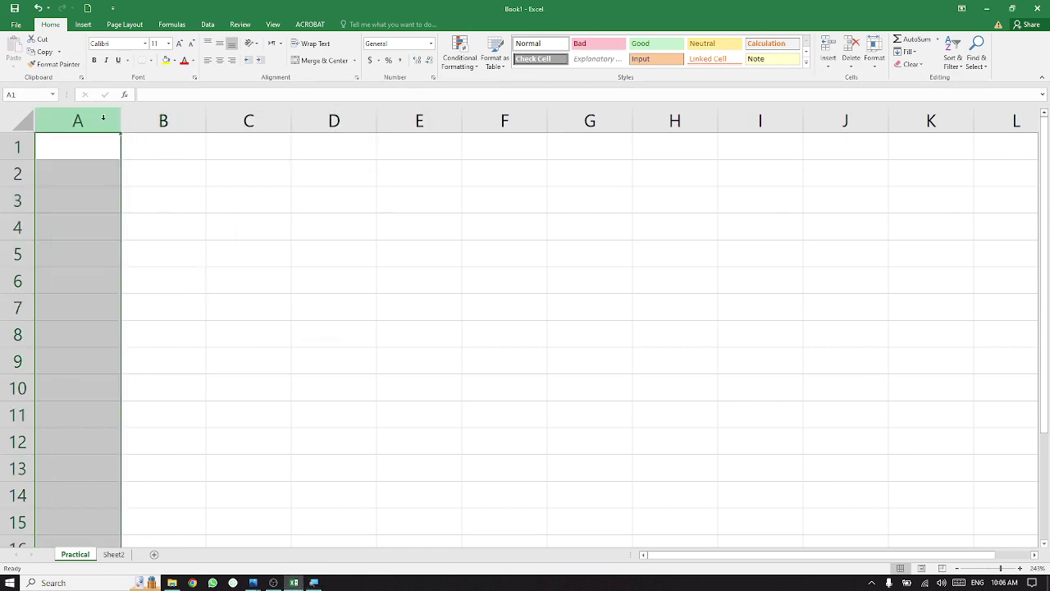
click(133, 119)
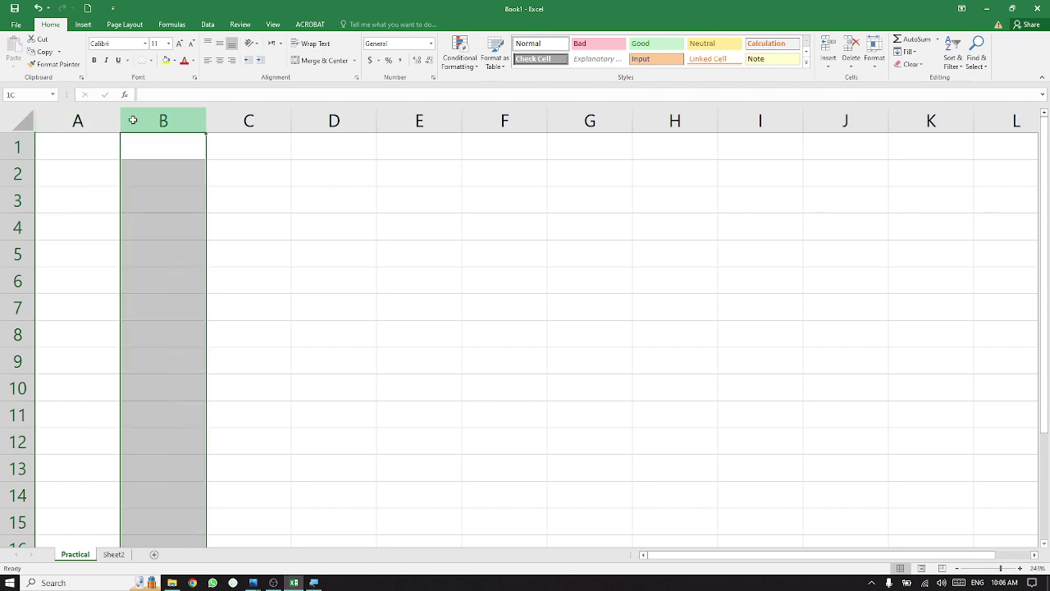
click(13, 149)
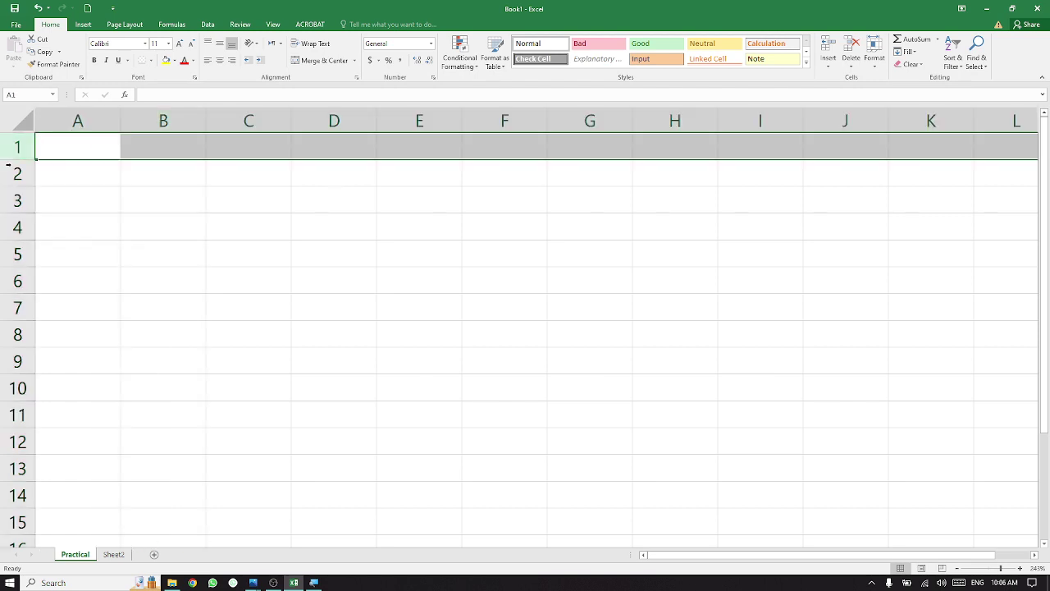
click(13, 168)
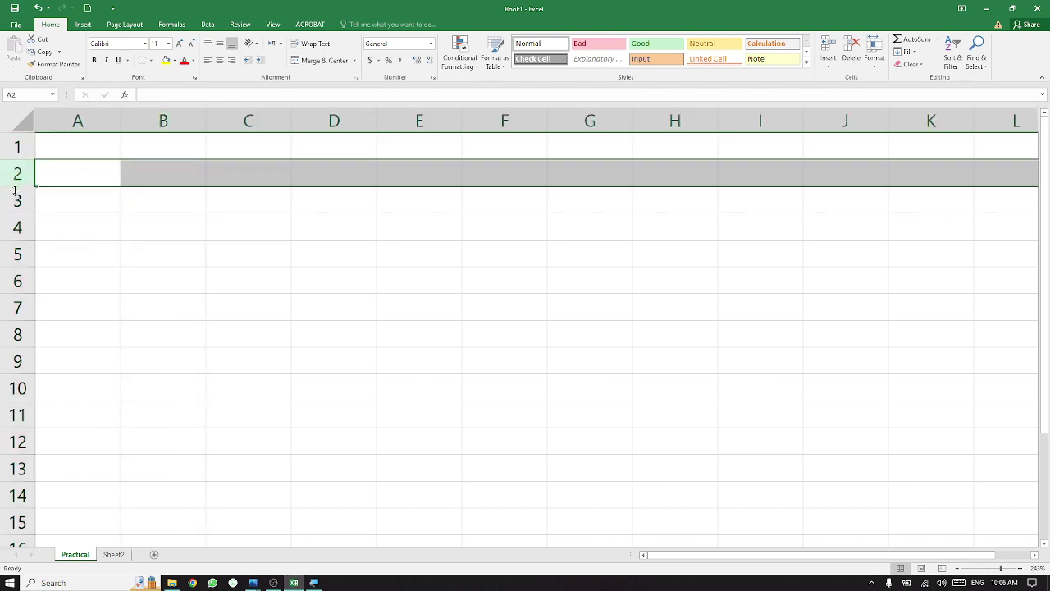
click(83, 162)
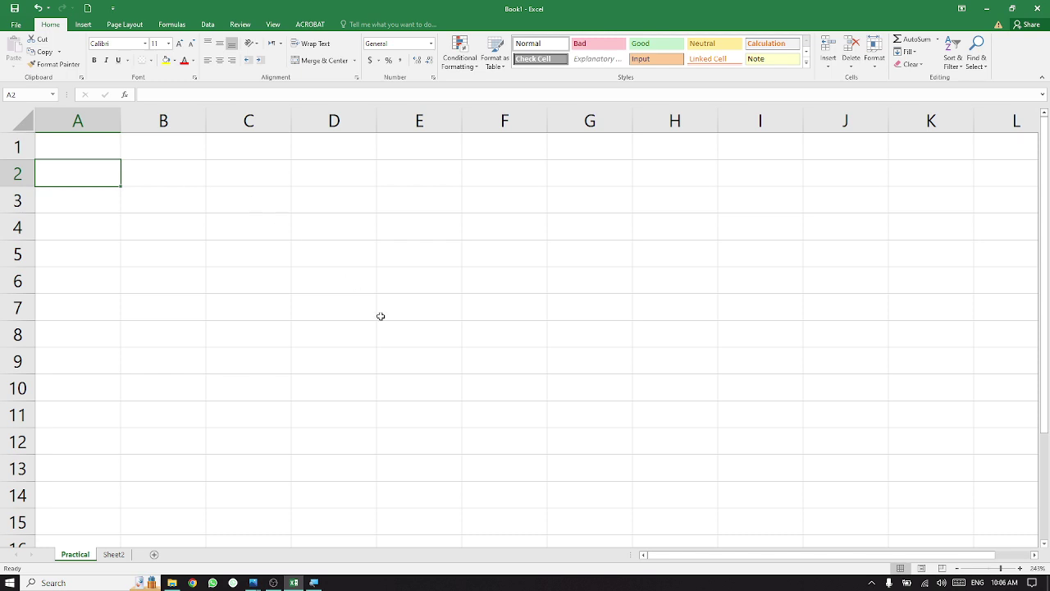
click(350, 305)
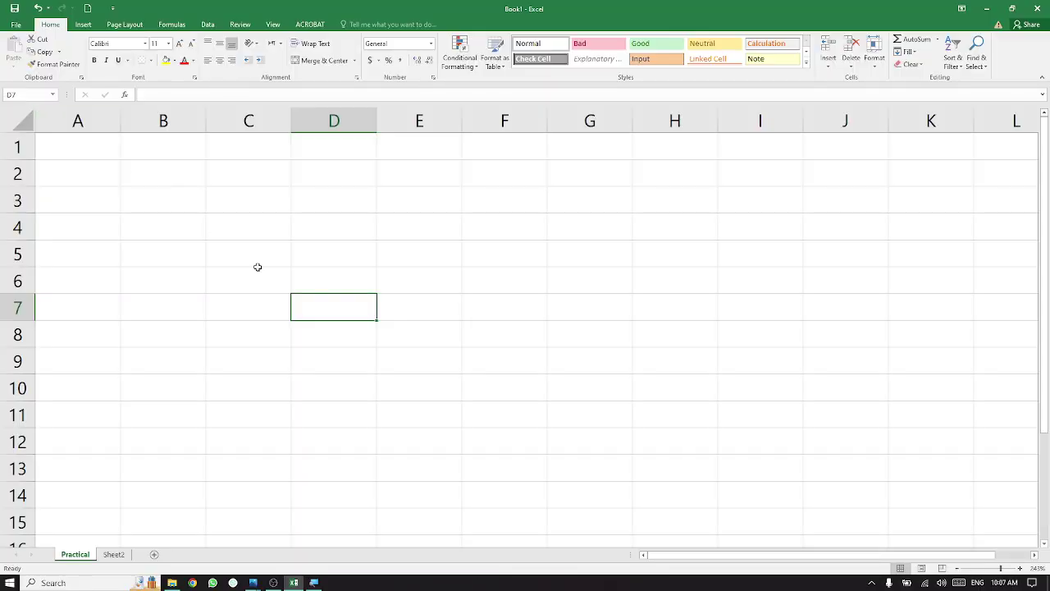
click(259, 268)
Step: Enter the text abc in cell D6 and delete it again
click(322, 287)
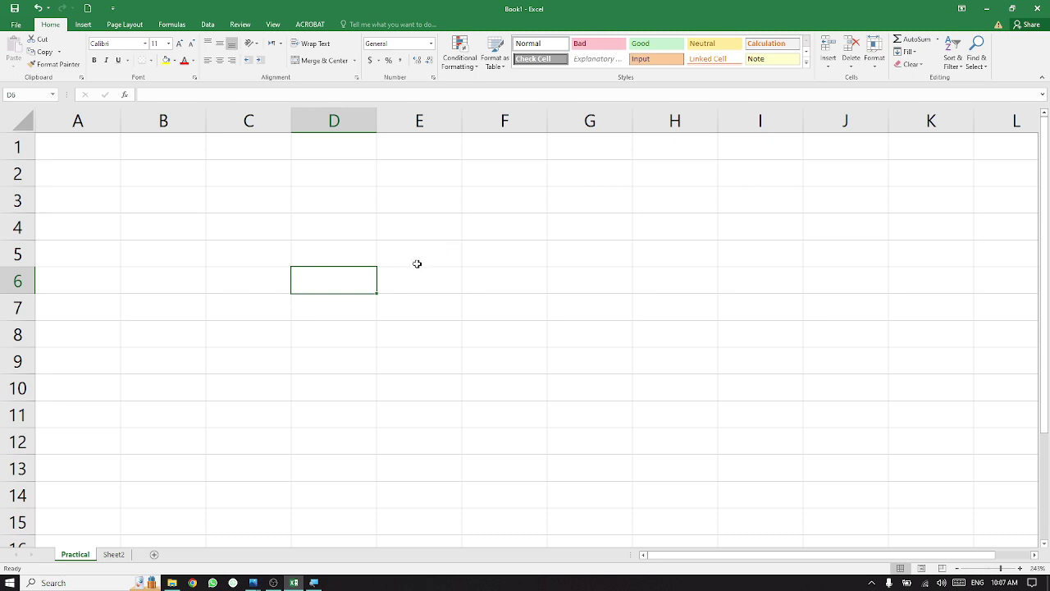
text(abc)
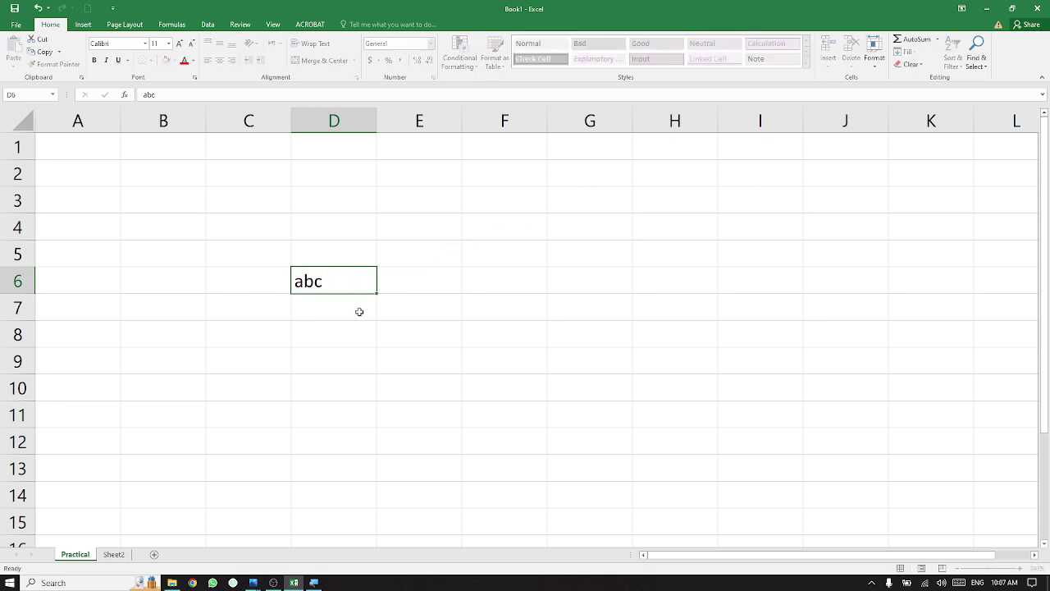
key(Return)
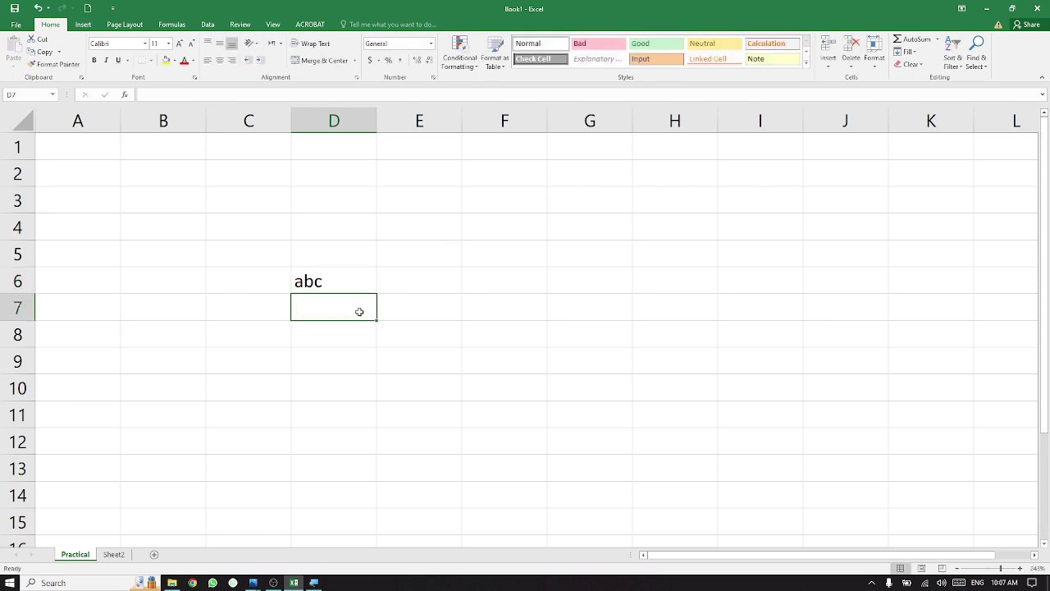
click(350, 286)
key(Delete)
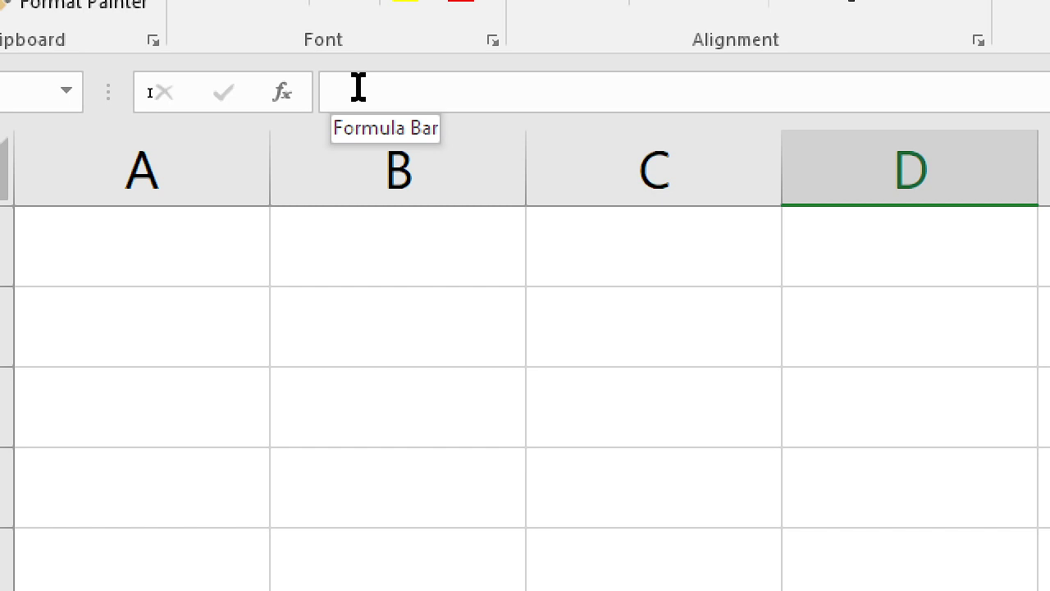
Step: Enter the text abc in cell B2 and erase it again, leaving cell C4 selected
click(457, 359)
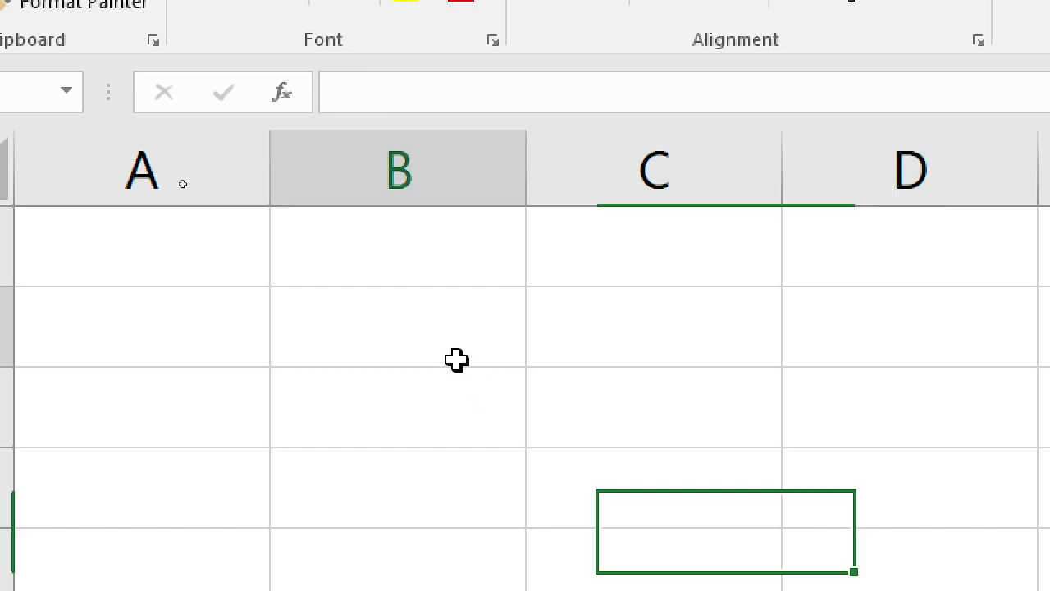
click(411, 101)
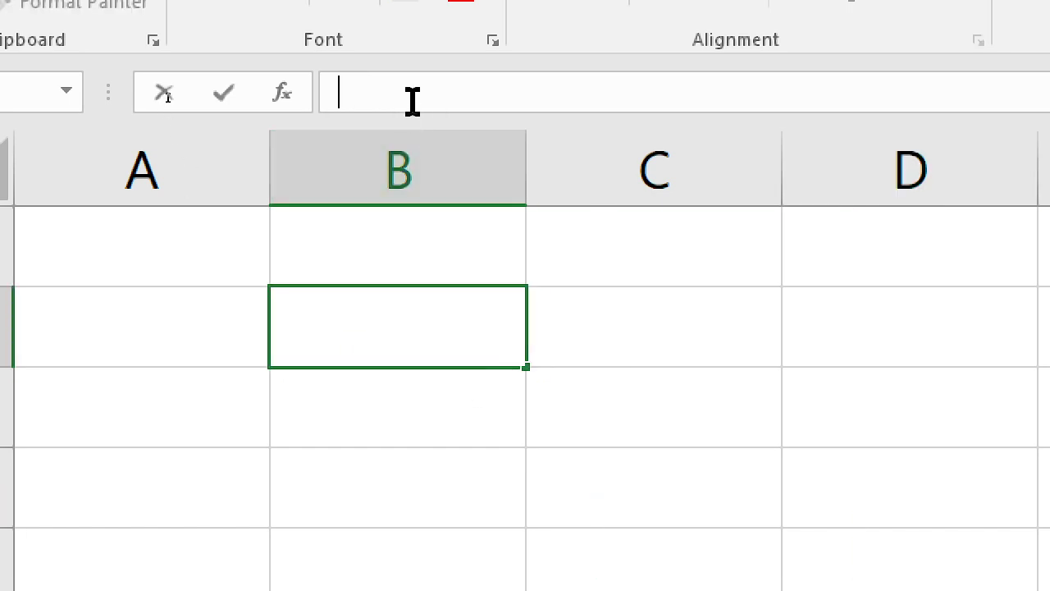
text(abc)
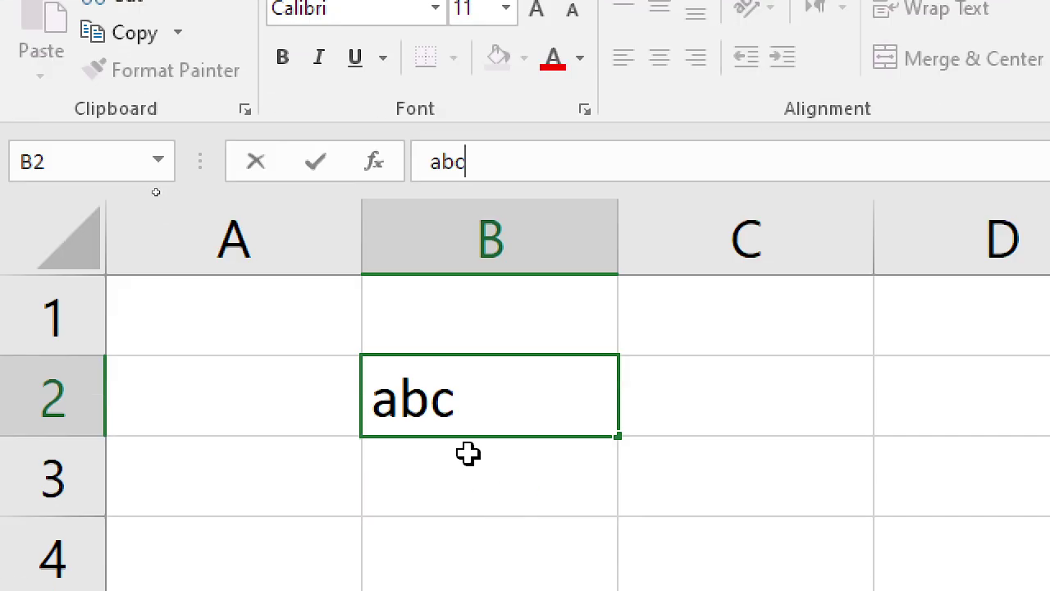
key(BackSpace)
key(BackSpace)
key(BackSpace)
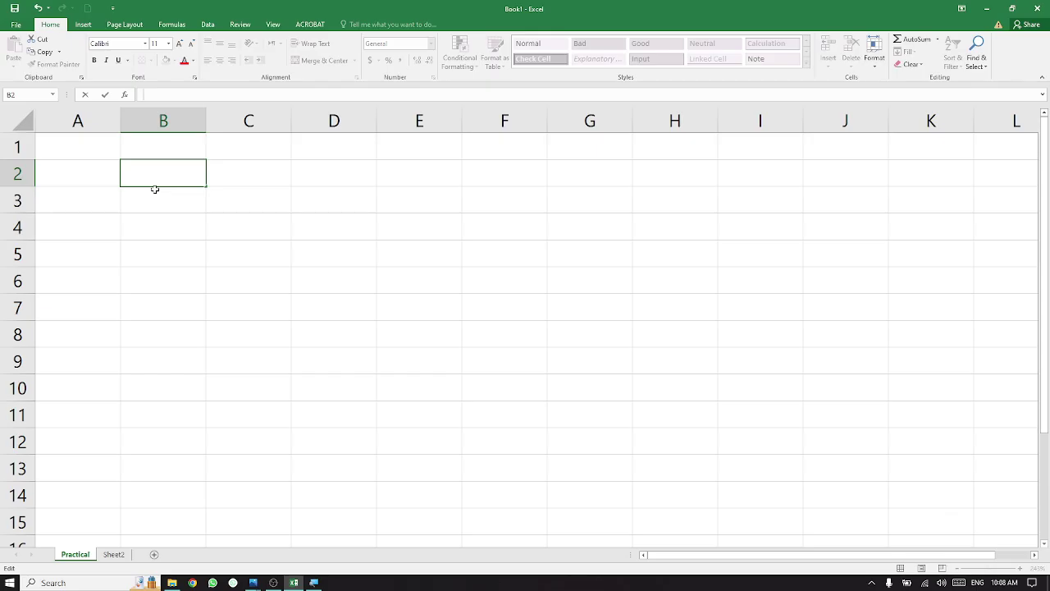
click(280, 217)
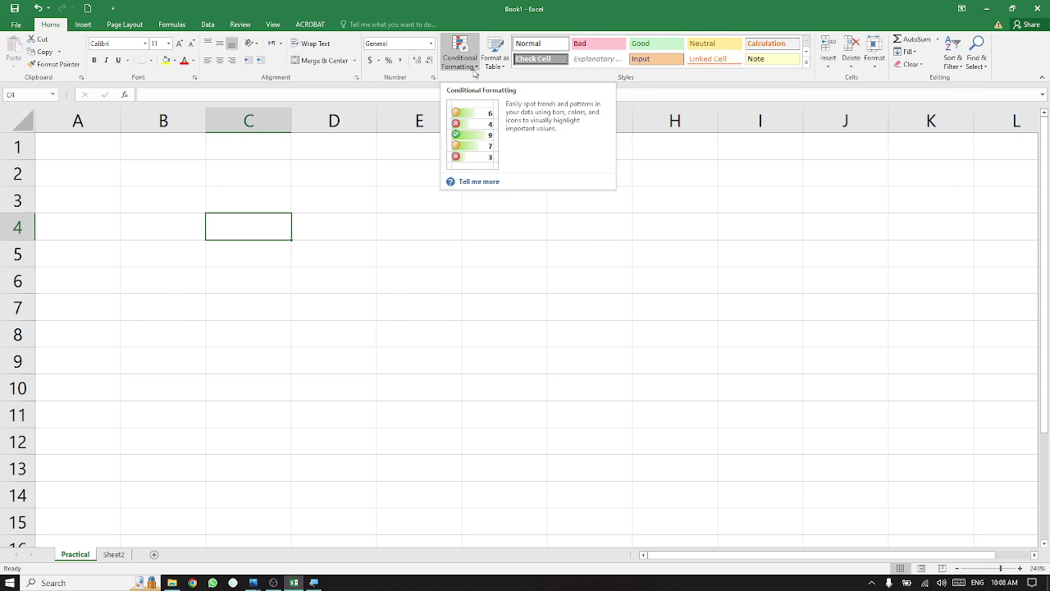
Step: Enter the numbers 10, 50 and 100 in cells C4, C5 and C6
double_click(247, 222)
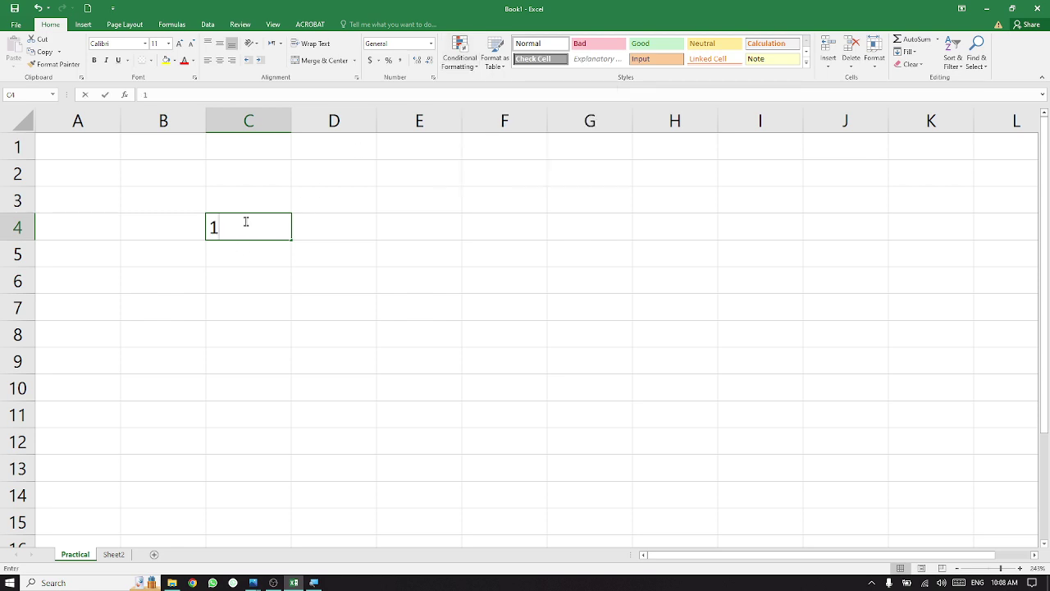
text(10)
key(Return)
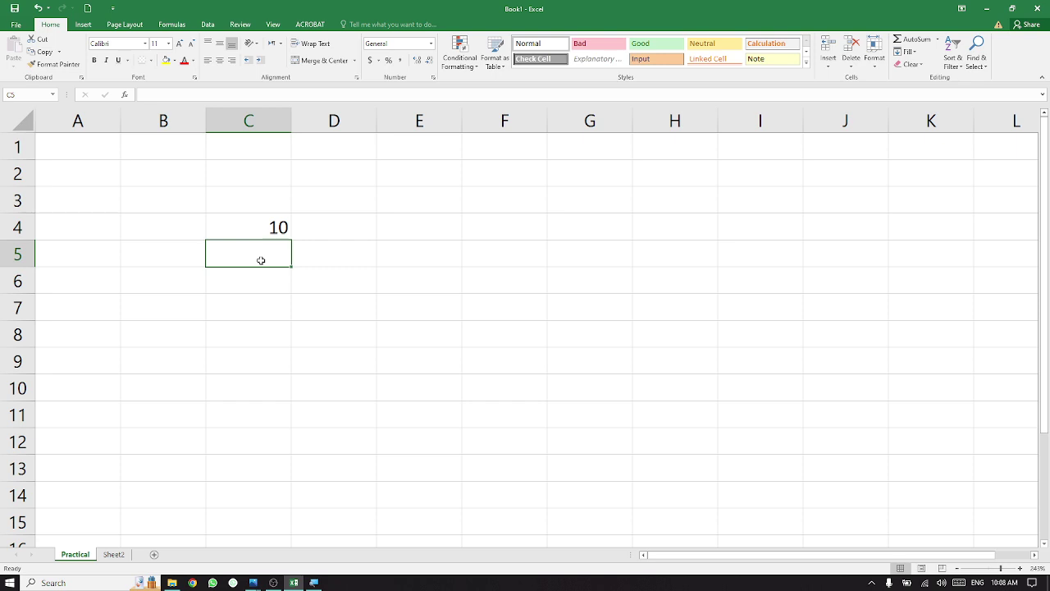
text(50)
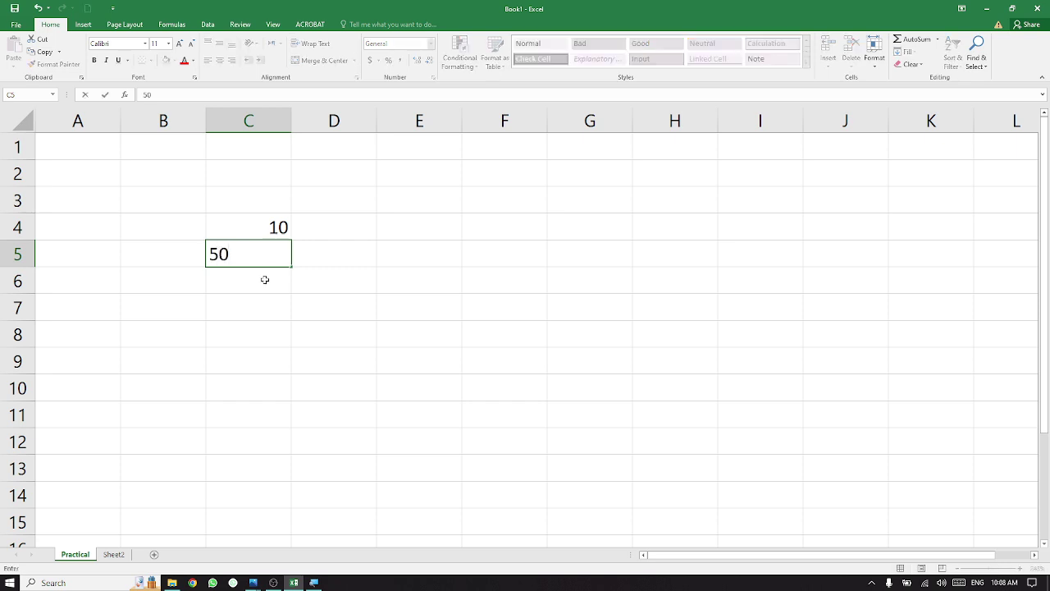
key(Return)
text(100)
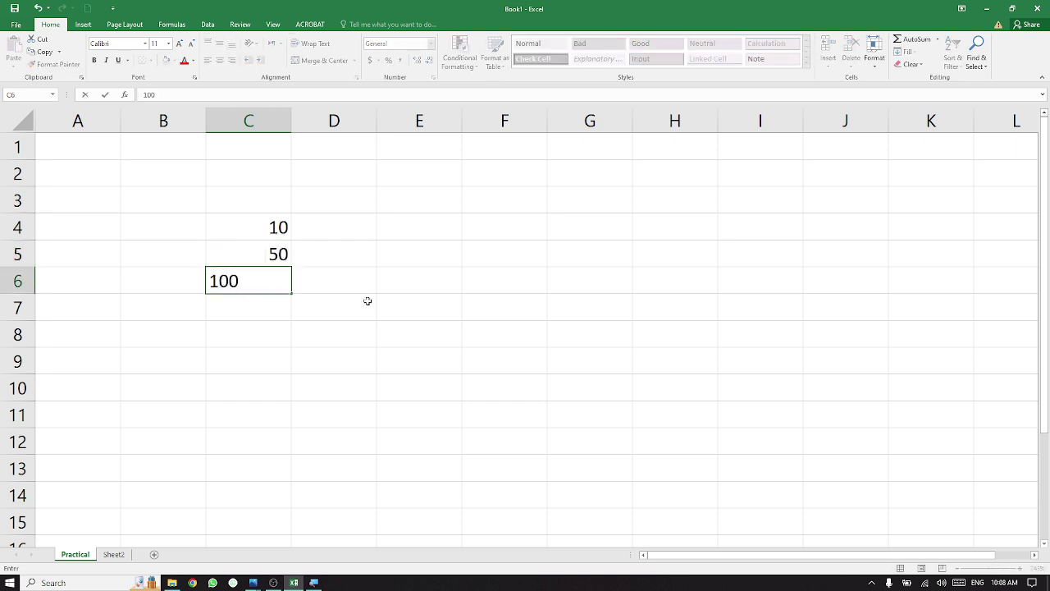
click(368, 300)
Step: Apply a Greater Than conditional formatting rule to C4:C6 with the value 50 and Light Red Fill with Dark Red Text
drag(277, 224, 271, 276)
click(475, 68)
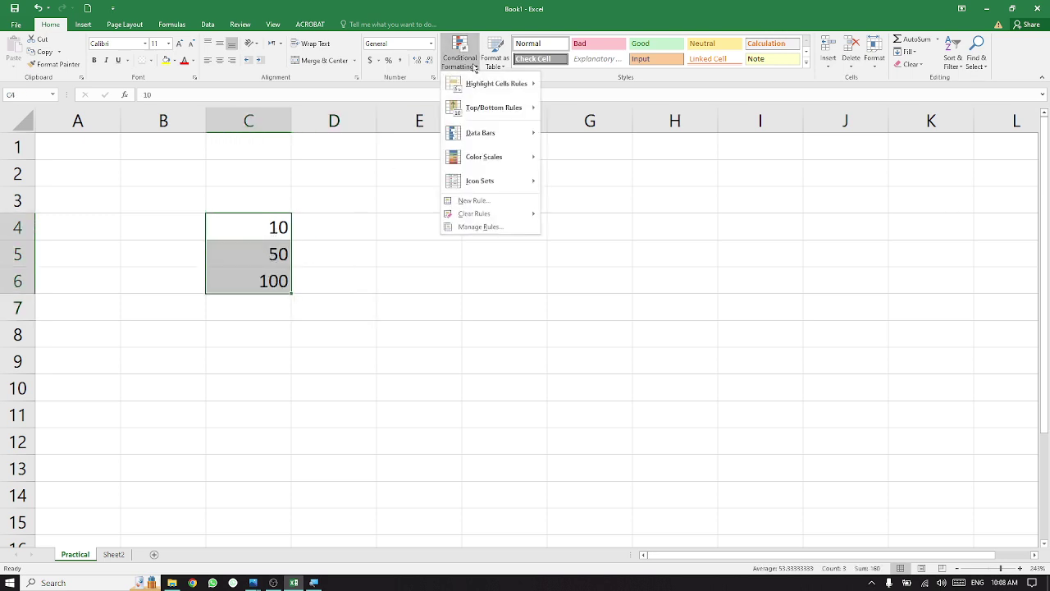
mouse_move(504, 86)
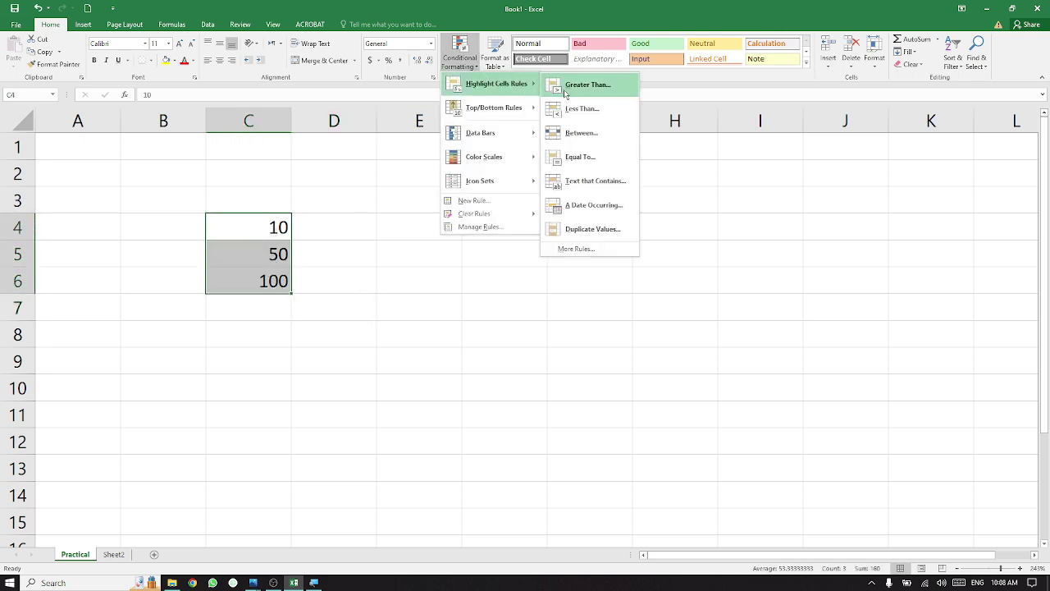
click(565, 87)
text(50)
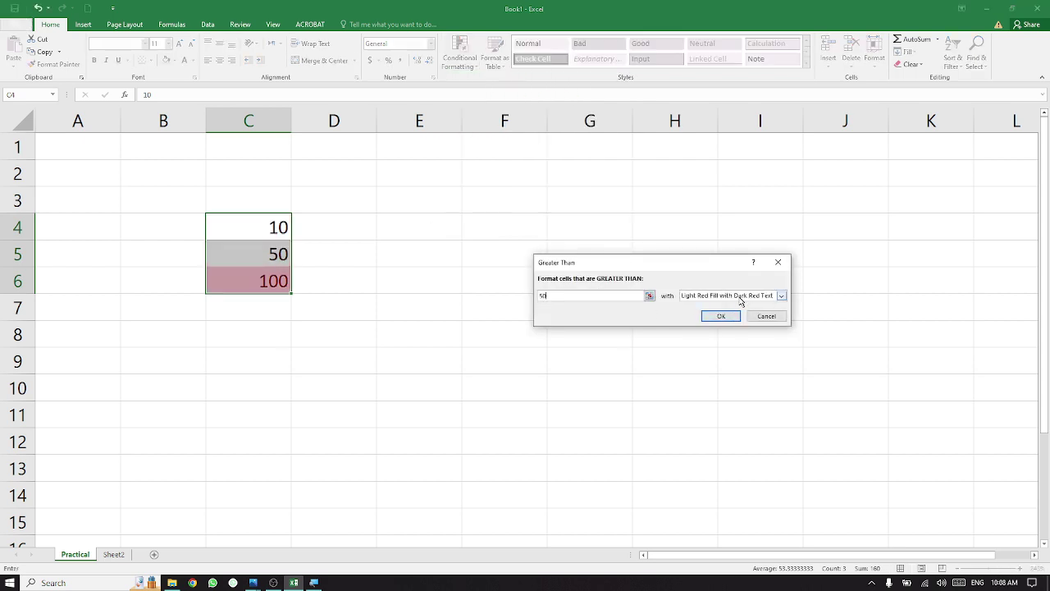
click(722, 318)
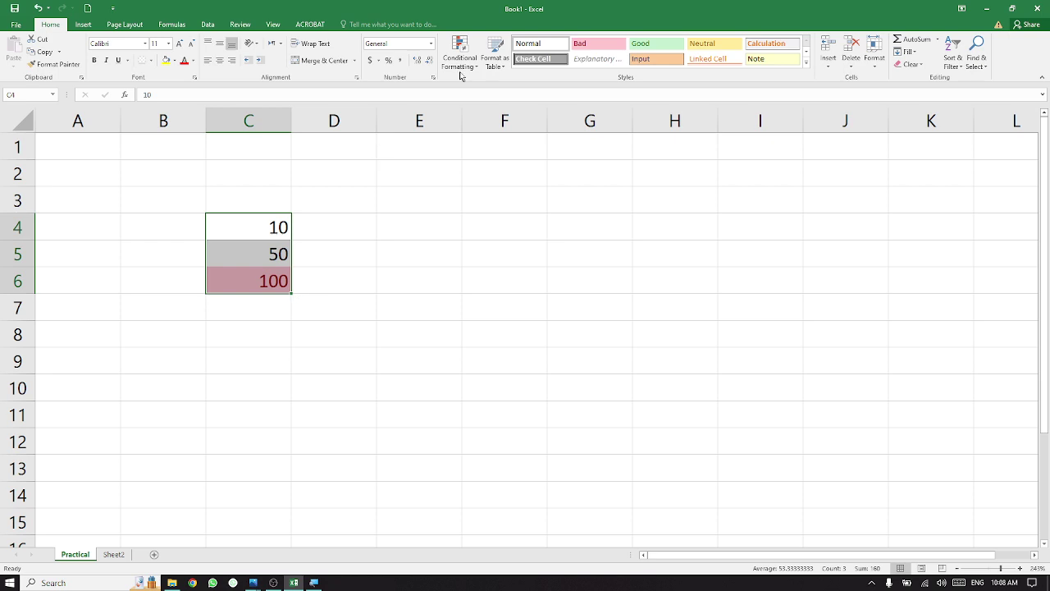
Step: Apply a Less Than conditional formatting rule to C4:C6 with the value 50 and Green Fill with Dark Green Text
click(459, 70)
mouse_move(495, 85)
click(557, 110)
click(606, 296)
key(BackSpace)
text(0)
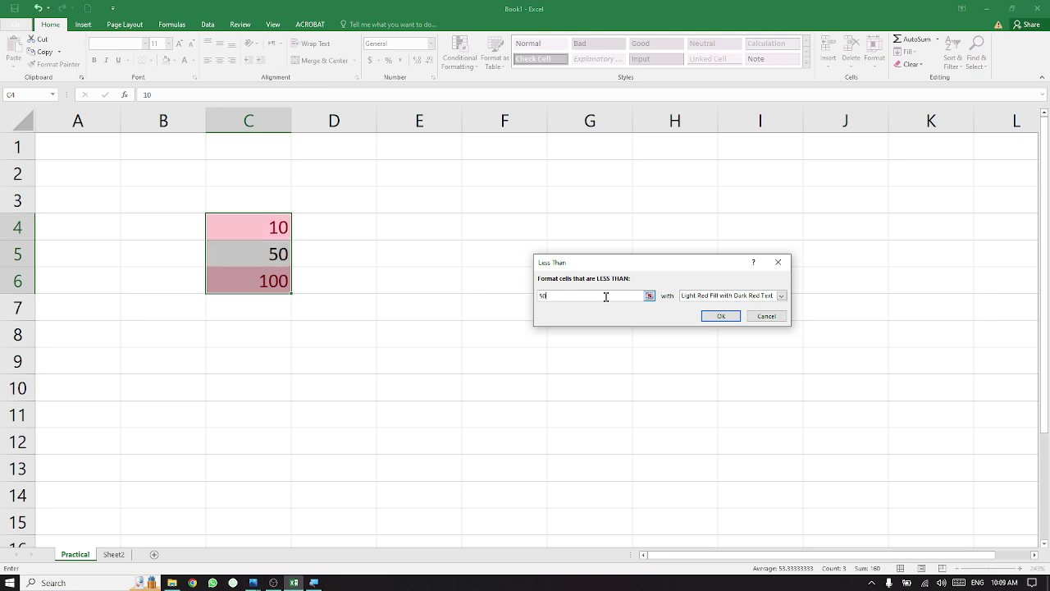
click(782, 299)
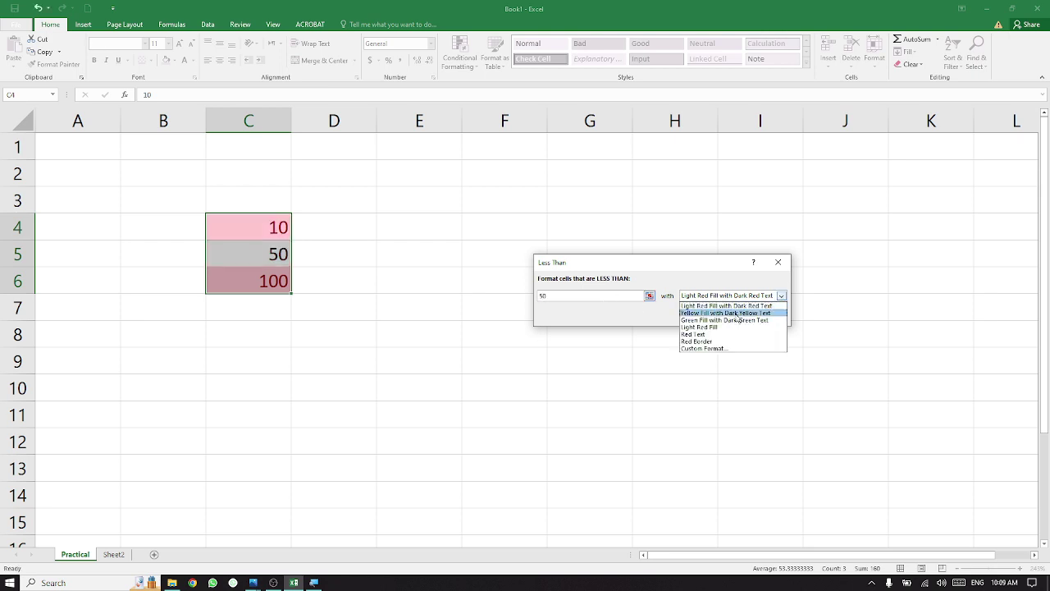
click(738, 320)
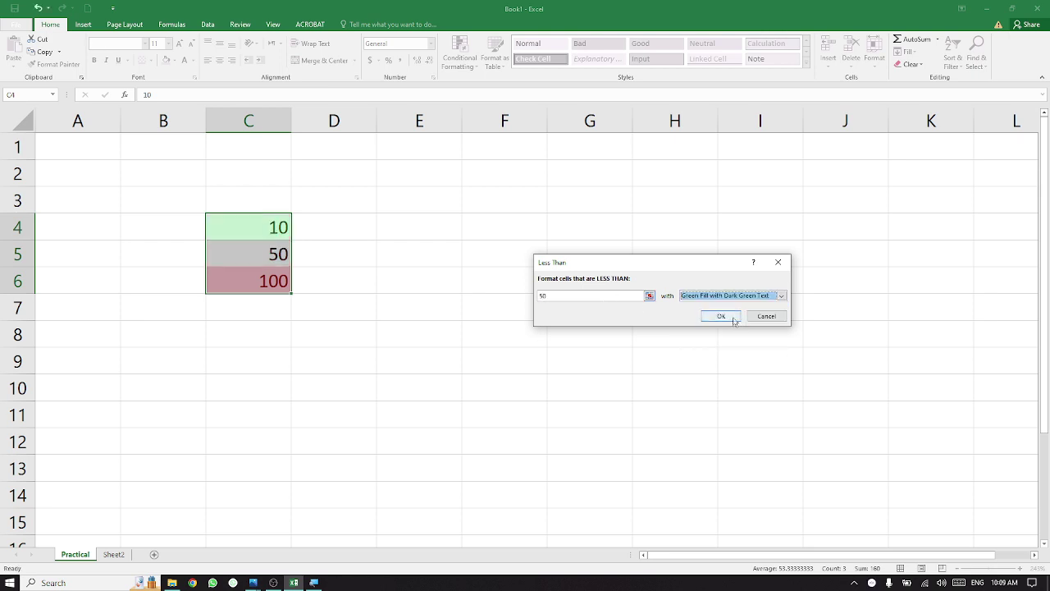
click(721, 316)
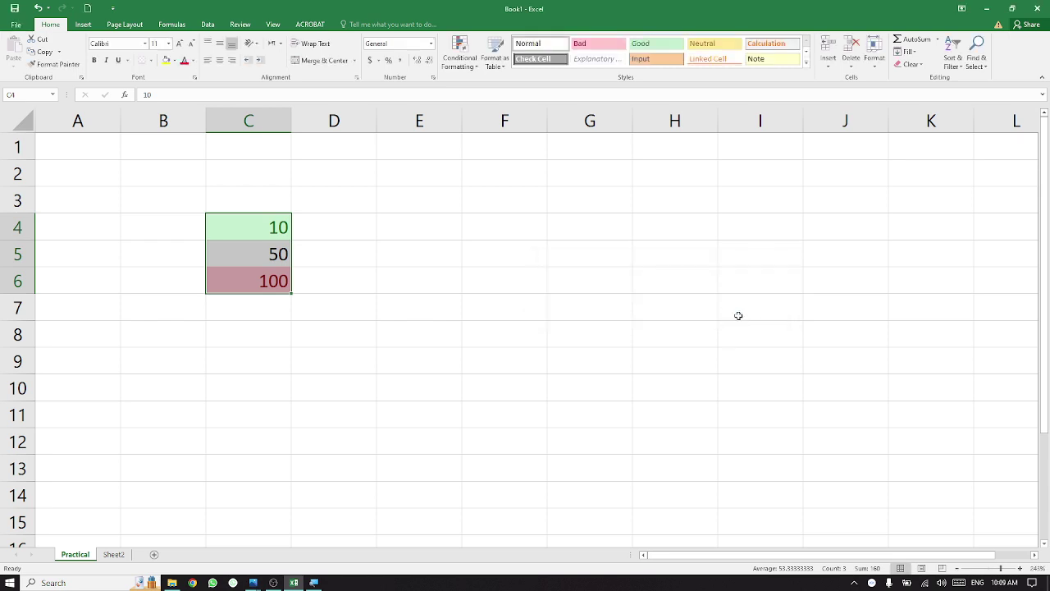
click(364, 324)
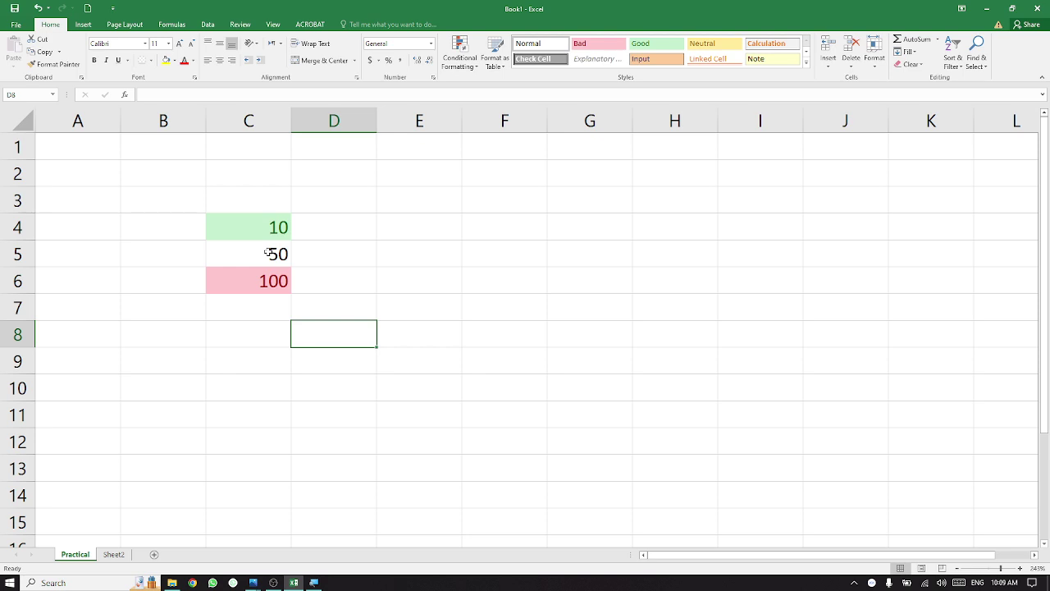
click(325, 262)
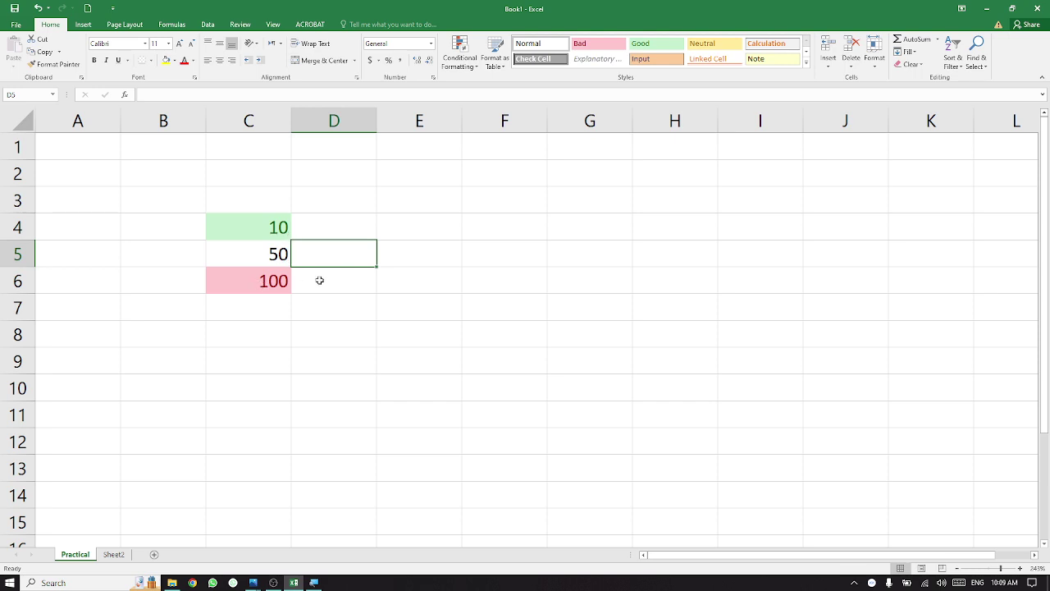
Step: Clear the contents of cells C3:C7, leaving cell D7 selected
click(216, 197)
drag(216, 196, 282, 300)
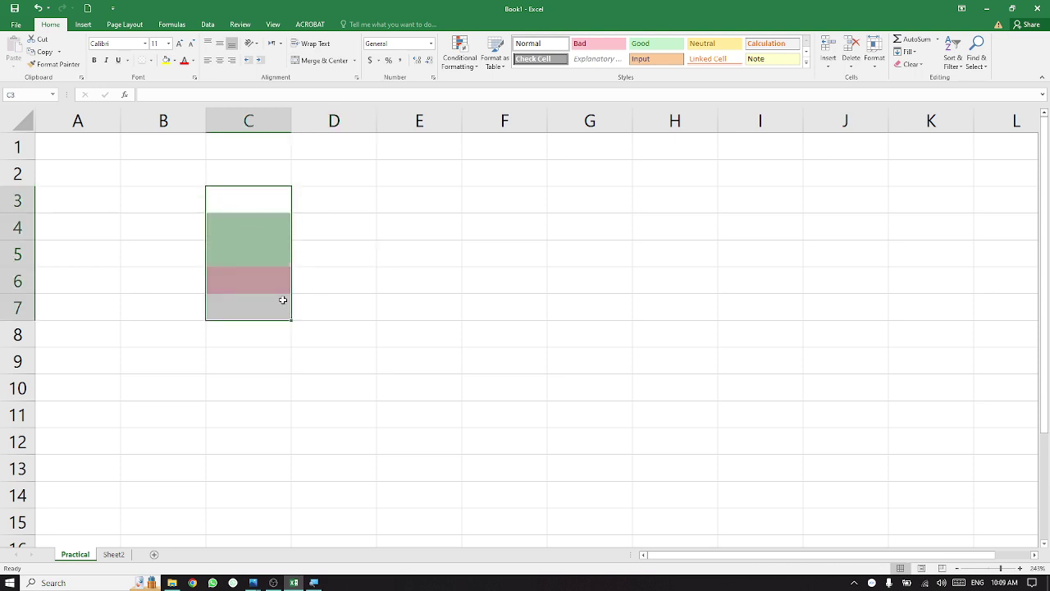
click(367, 309)
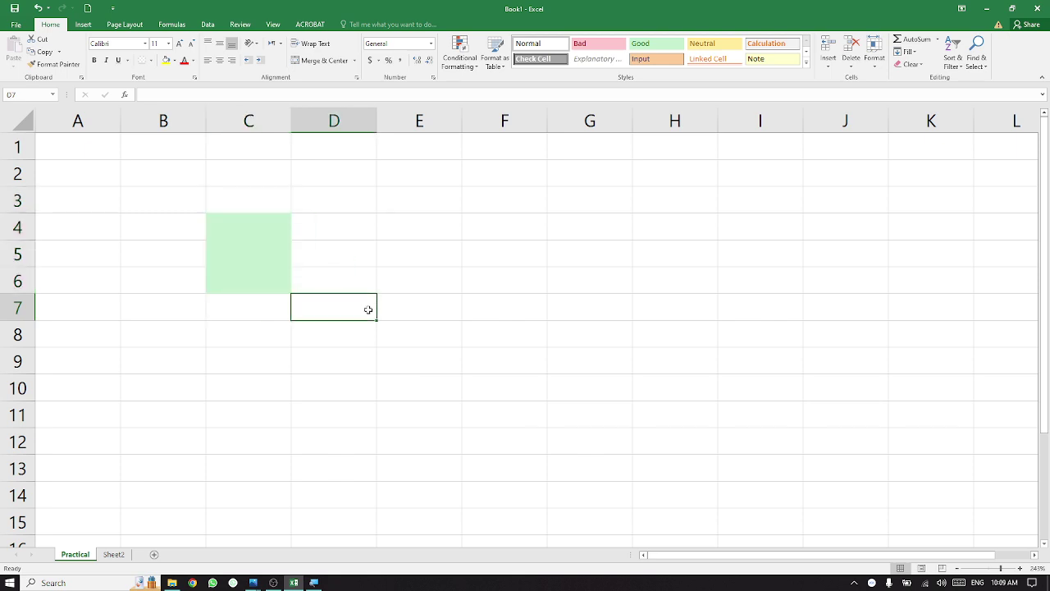
Step: Close the Book1 workbook without saving and minimize the Practical folder window
click(1037, 10)
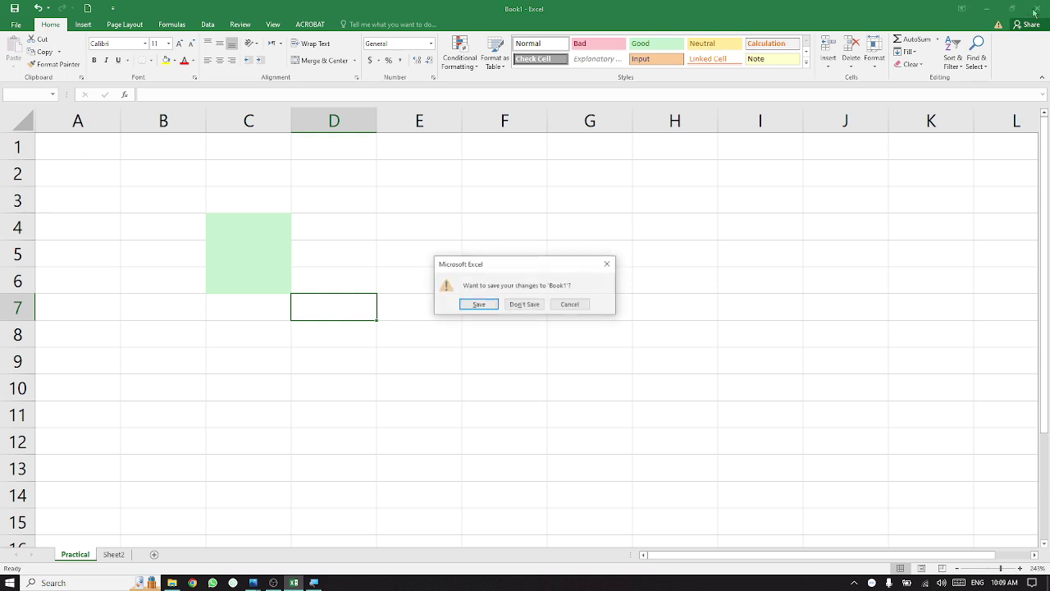
click(527, 304)
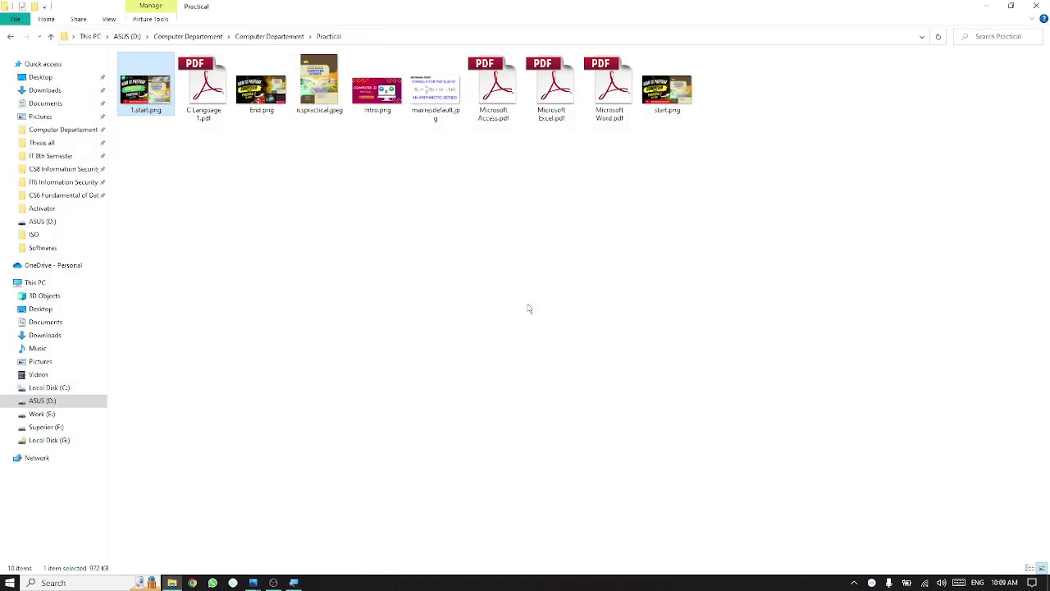
click(987, 6)
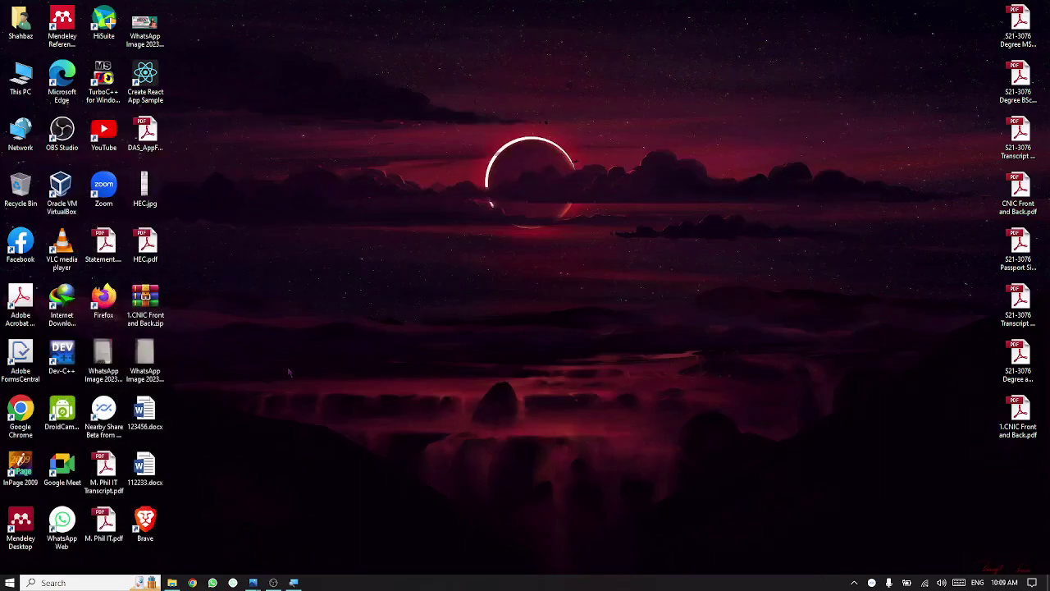
Step: Open the desktop photo WhatsApp Image 2023-06-05 at 8.05.33 AM (1).jpeg and examine the enlarged MS-EXCEL question with its worksheet tables
double_click(140, 360)
scroll(526, 158, up, 5)
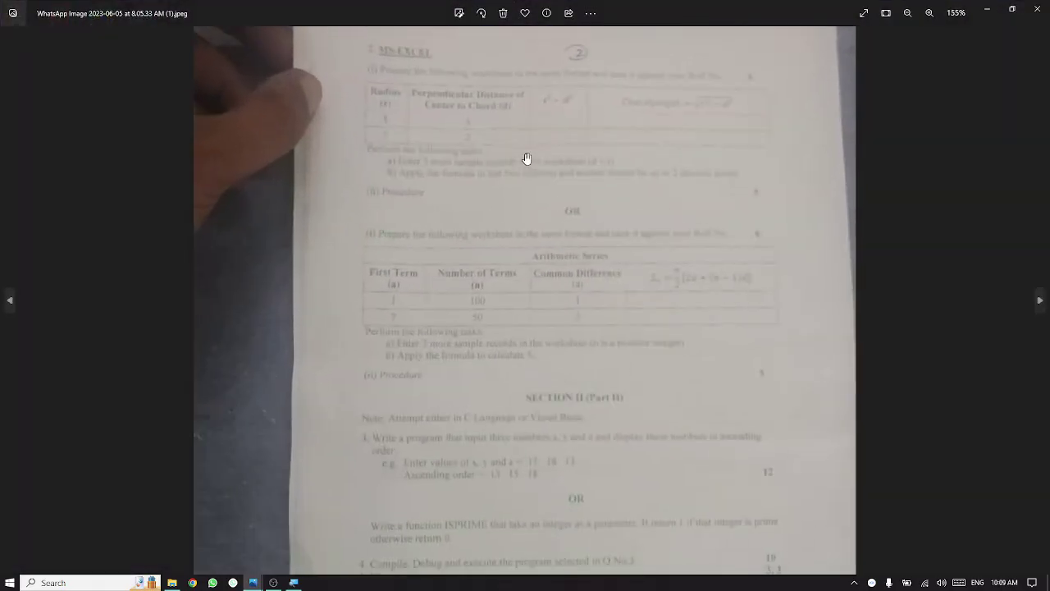
scroll(527, 158, up, 5)
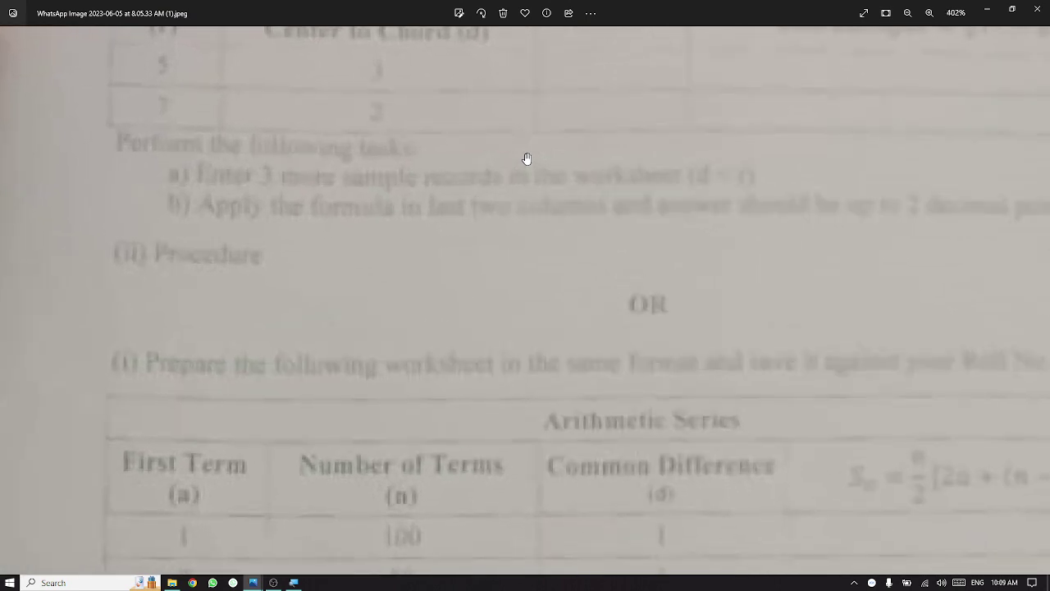
scroll(527, 158, down, 2)
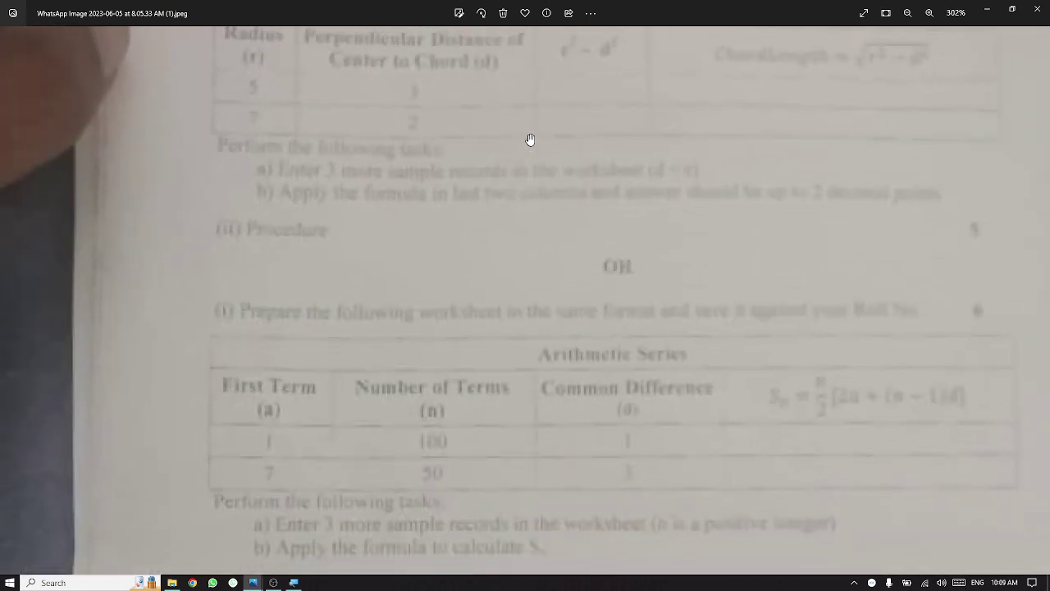
drag(529, 150, 506, 284)
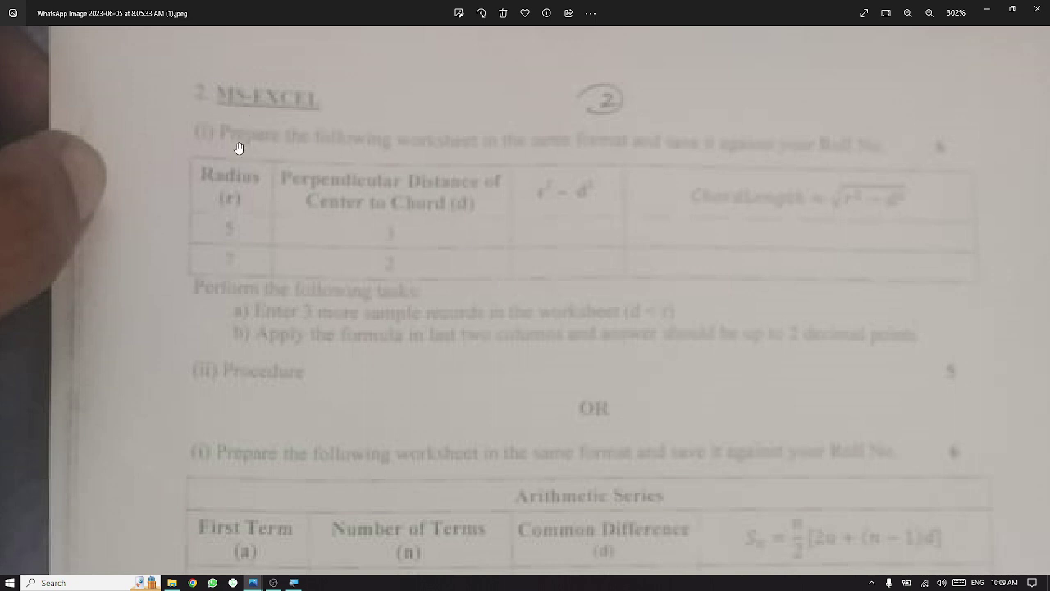
scroll(244, 148, down, 3)
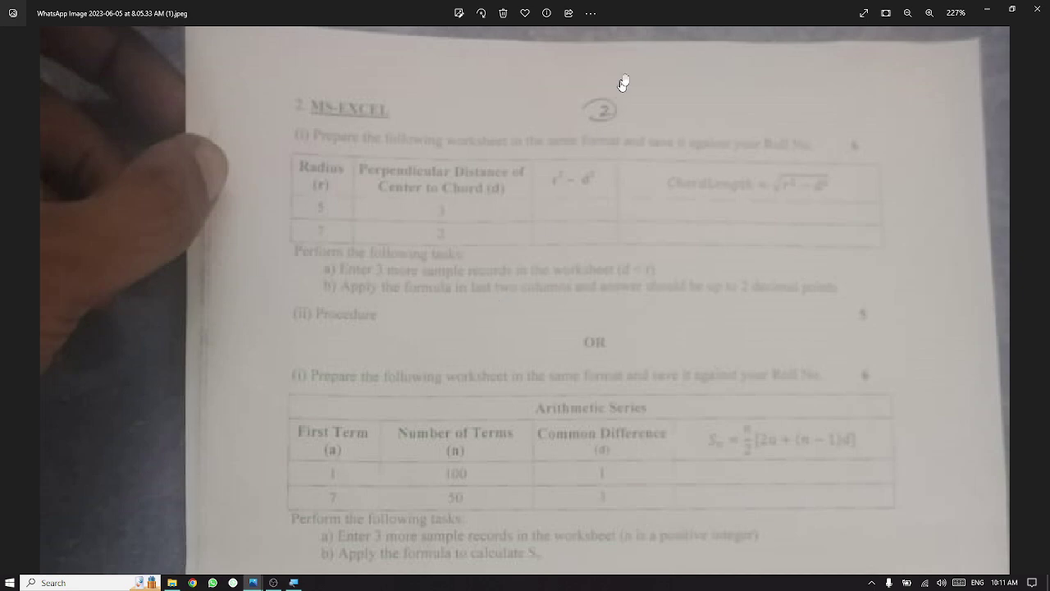
Step: Tile the exam photo to one half of the screen and start Excel 2016 with a blank workbook
drag(627, 5, 1049, 135)
key(super)
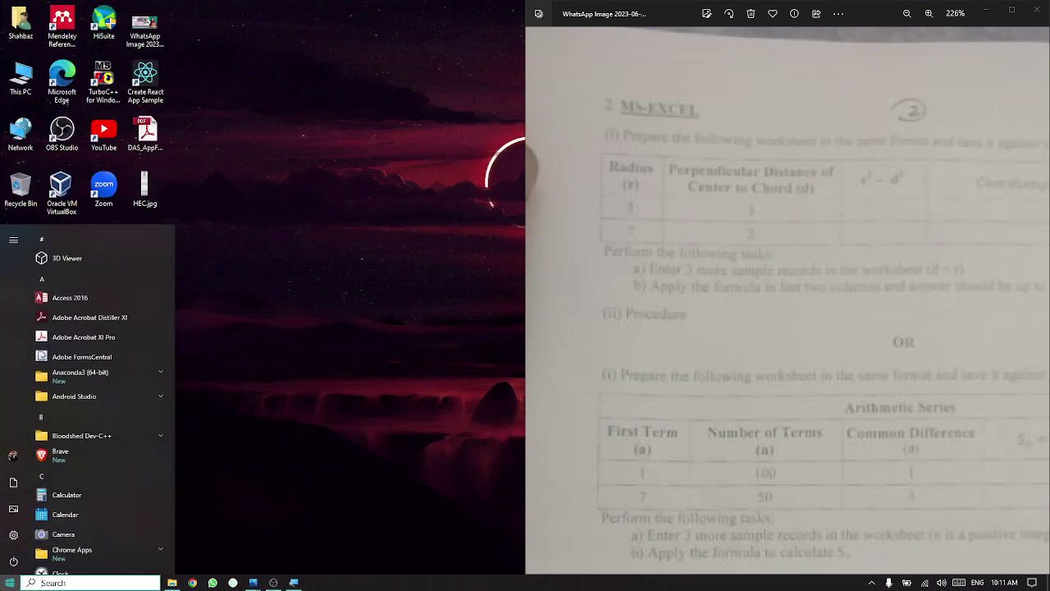
text(c)
text(x)
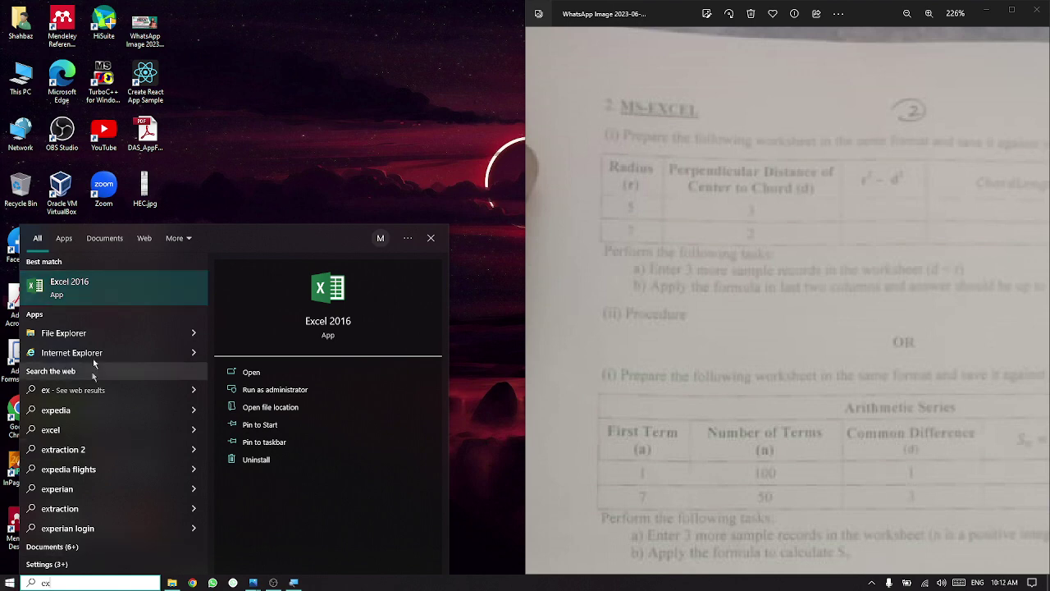
click(83, 295)
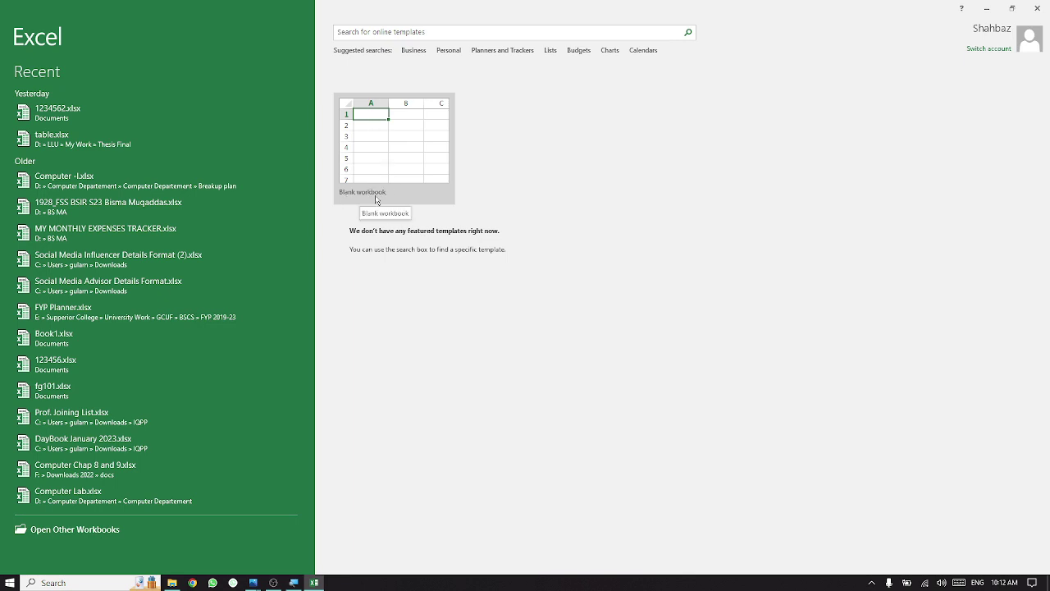
click(413, 149)
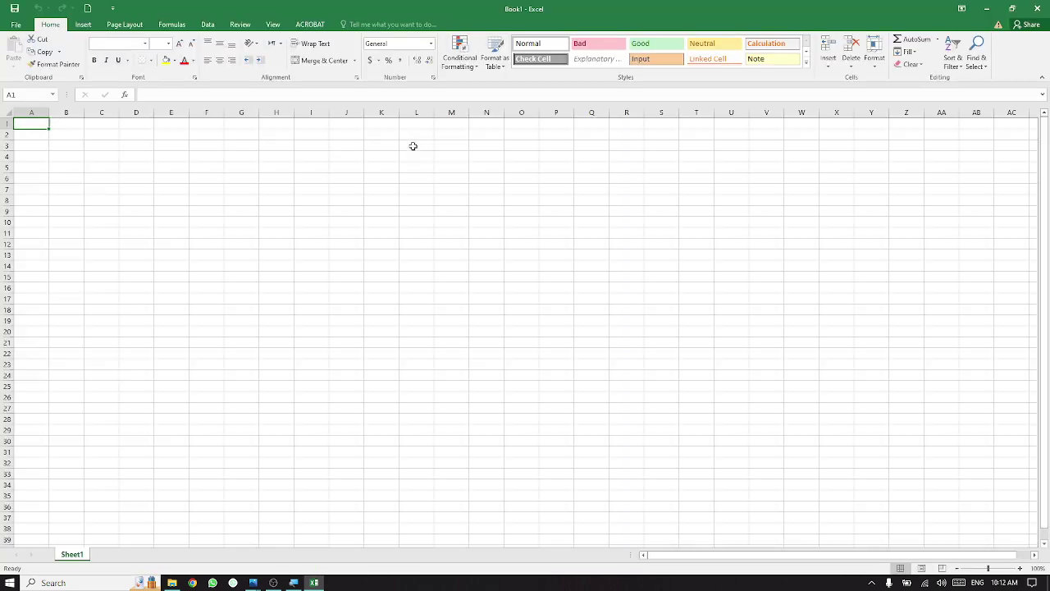
Step: Enlarge the sheet to 225% and tile the workbook window beside the exam photo, with cell A1 in view
scroll(340, 172, up, 4)
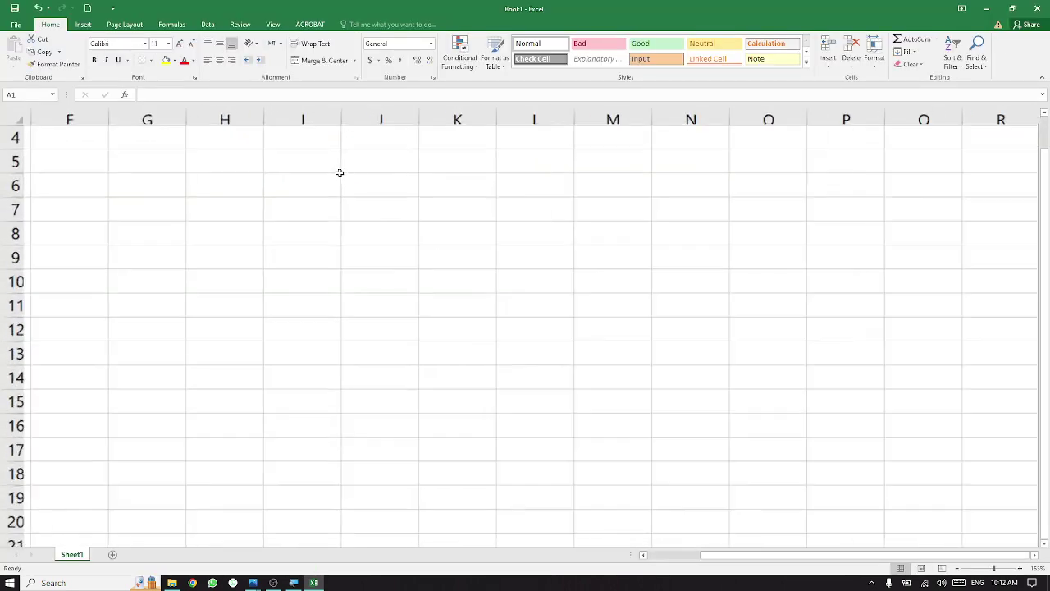
scroll(339, 172, up, 4)
drag(342, 5, 0, 49)
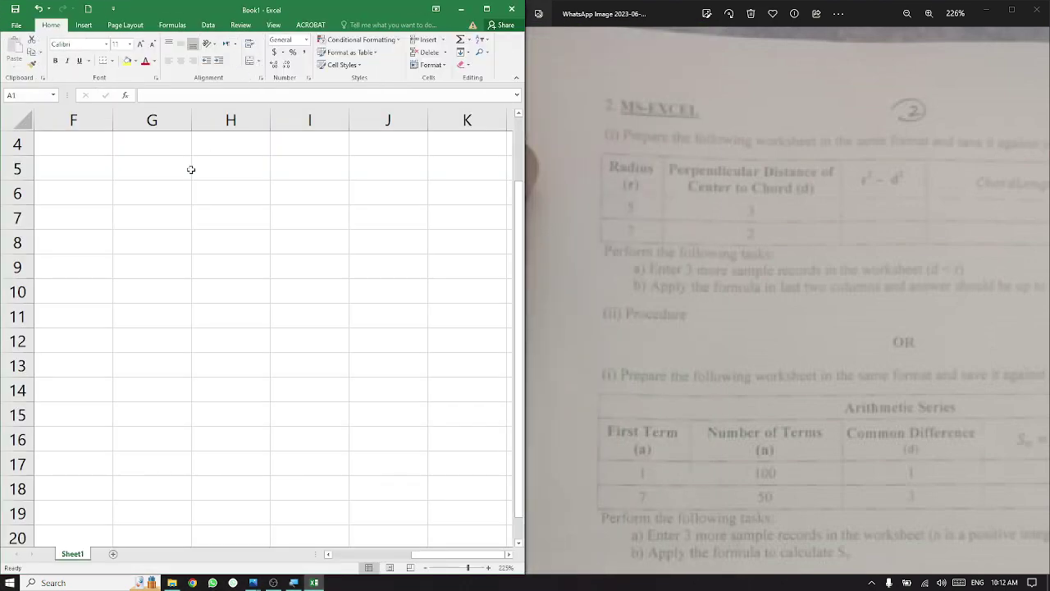
key(ctrl+Home)
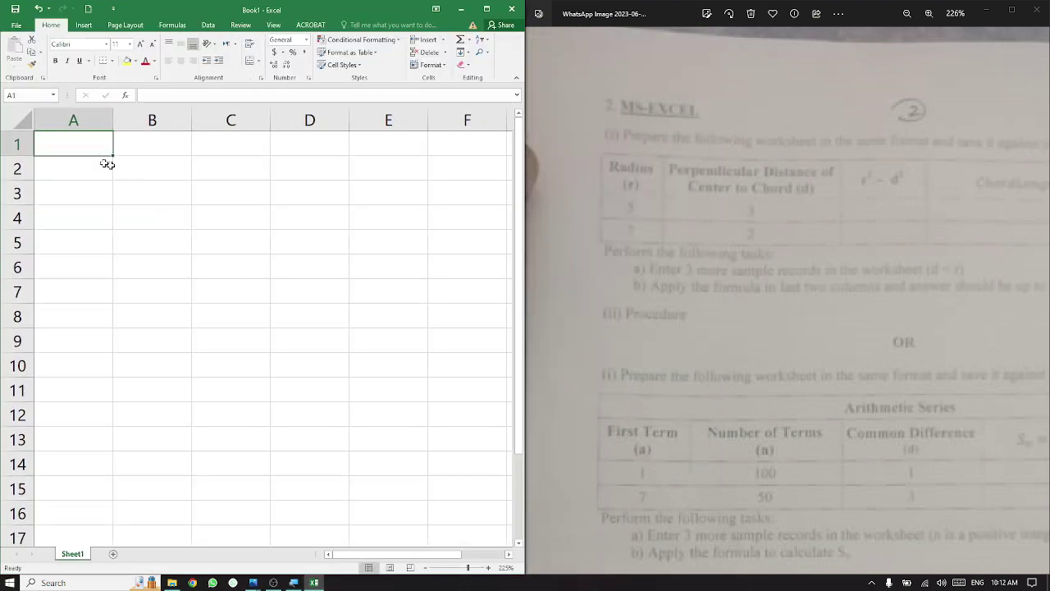
Step: Enter the header radius in cell A1 with ( r ) on a second line within the same cell
click(148, 149)
click(69, 150)
text(radius)
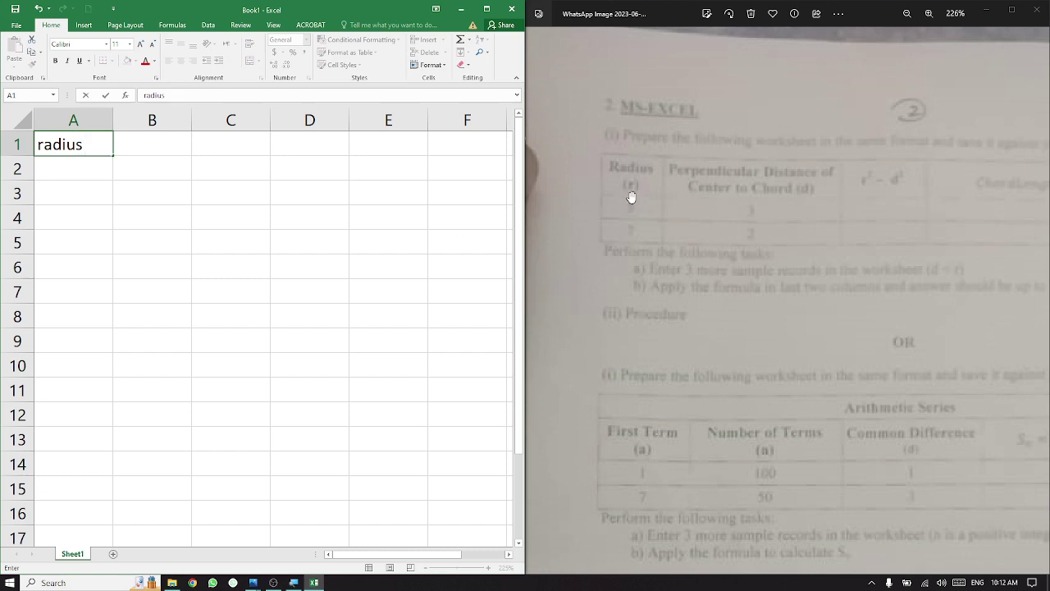
key(alt+Return)
text(( r ))
click(168, 151)
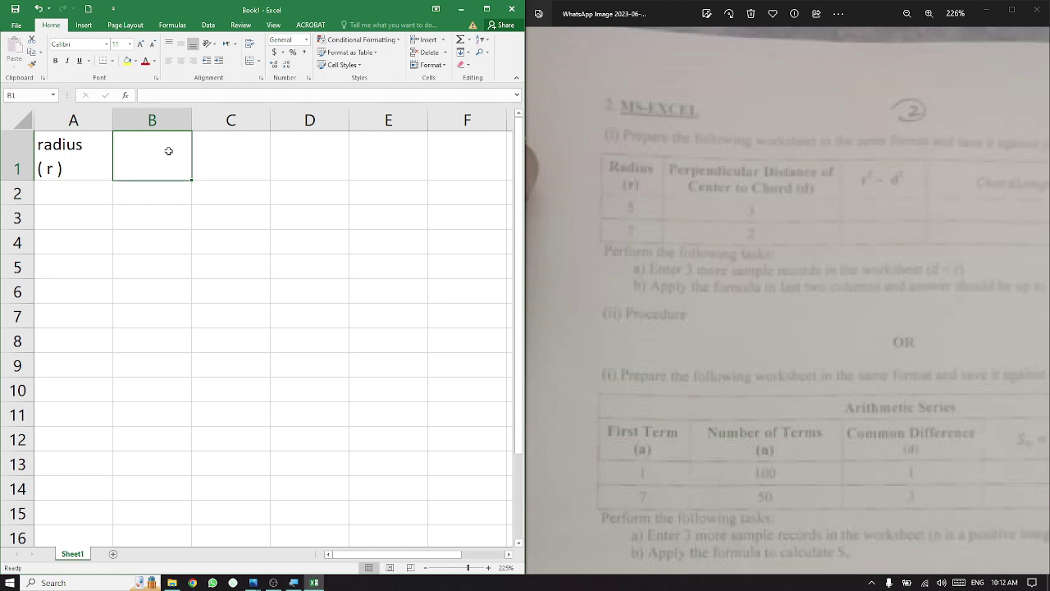
Step: Enter (r) without inner spaces in cell B1 as a trial and clear the cell again
text(( r ))
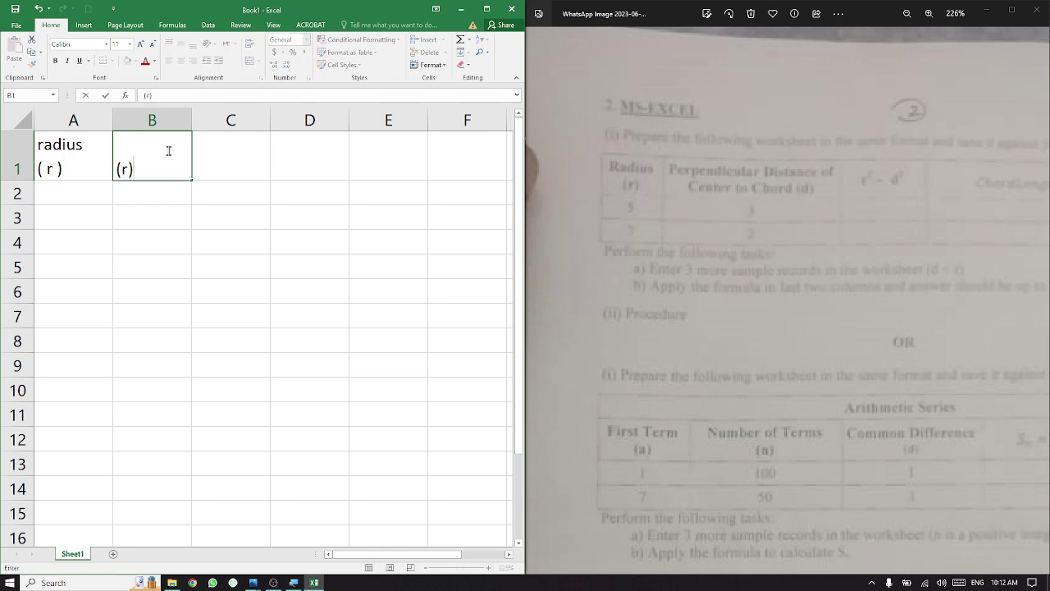
key(Return)
click(132, 172)
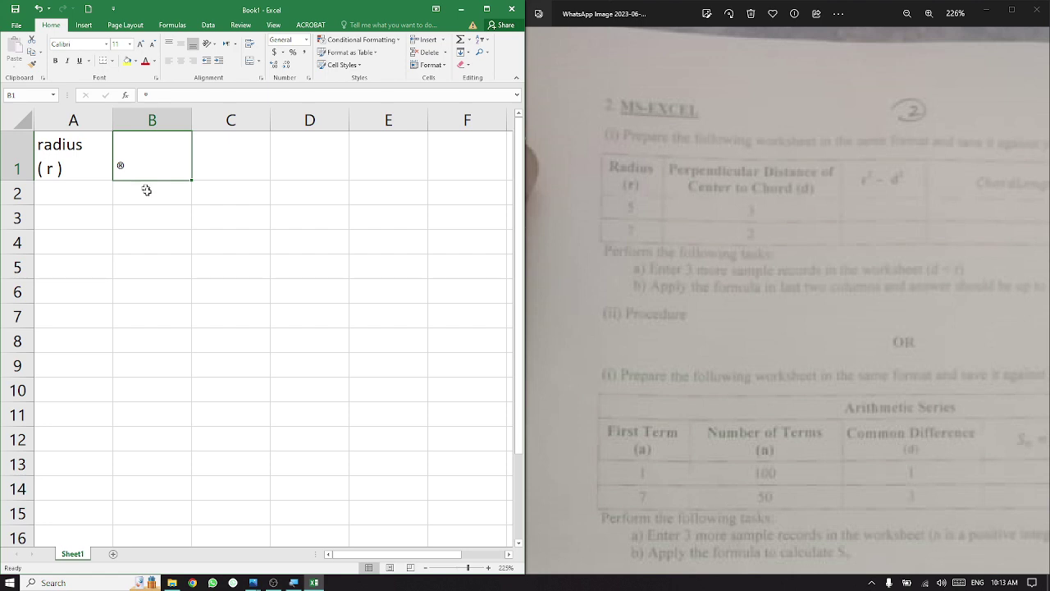
click(159, 198)
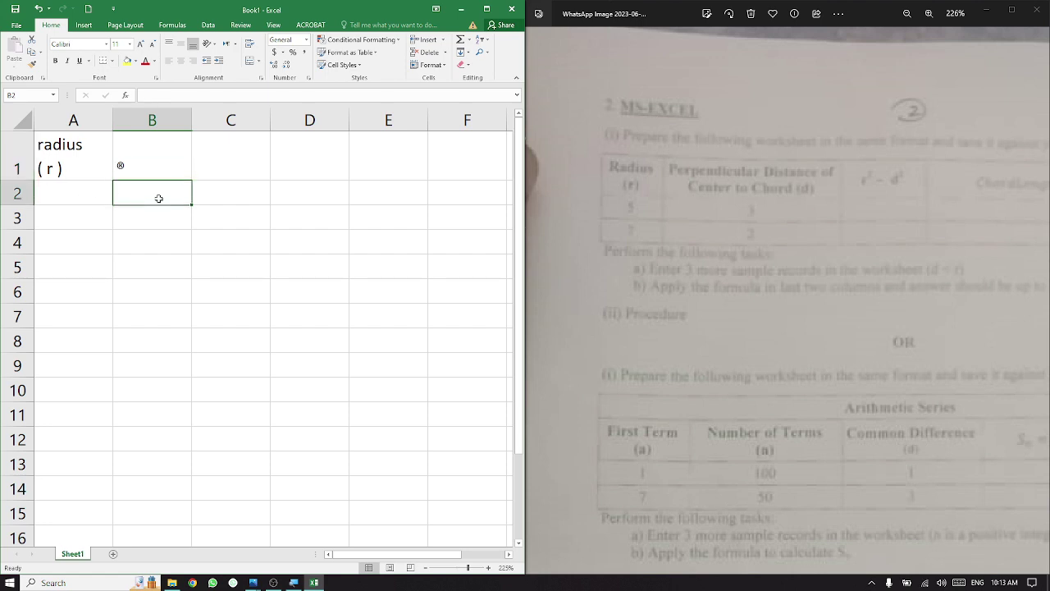
click(151, 170)
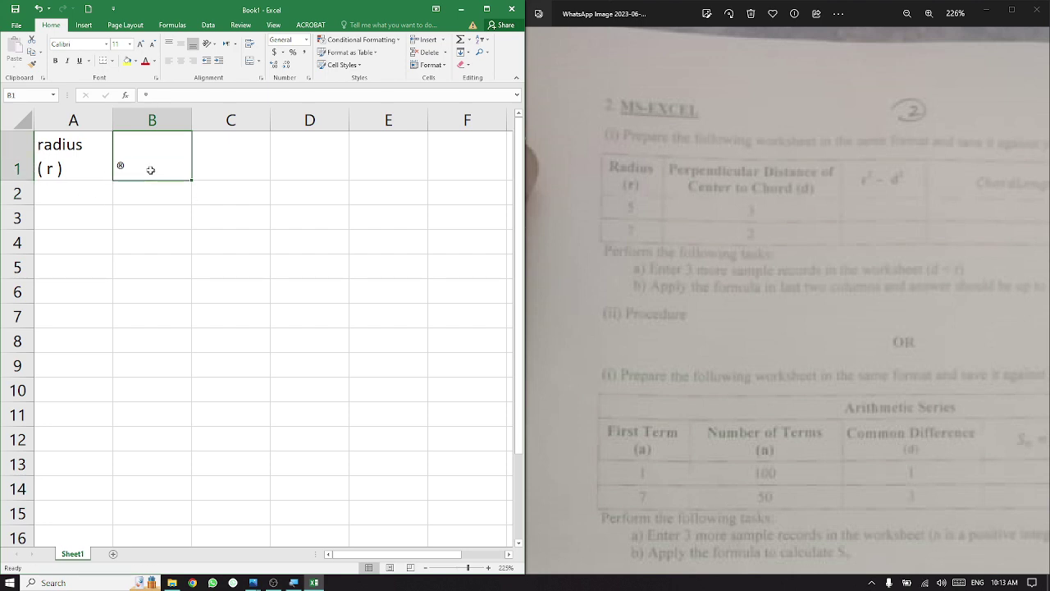
Step: Capitalize the first letter of the header in cell A1 so it reads Radius
double_click(49, 145)
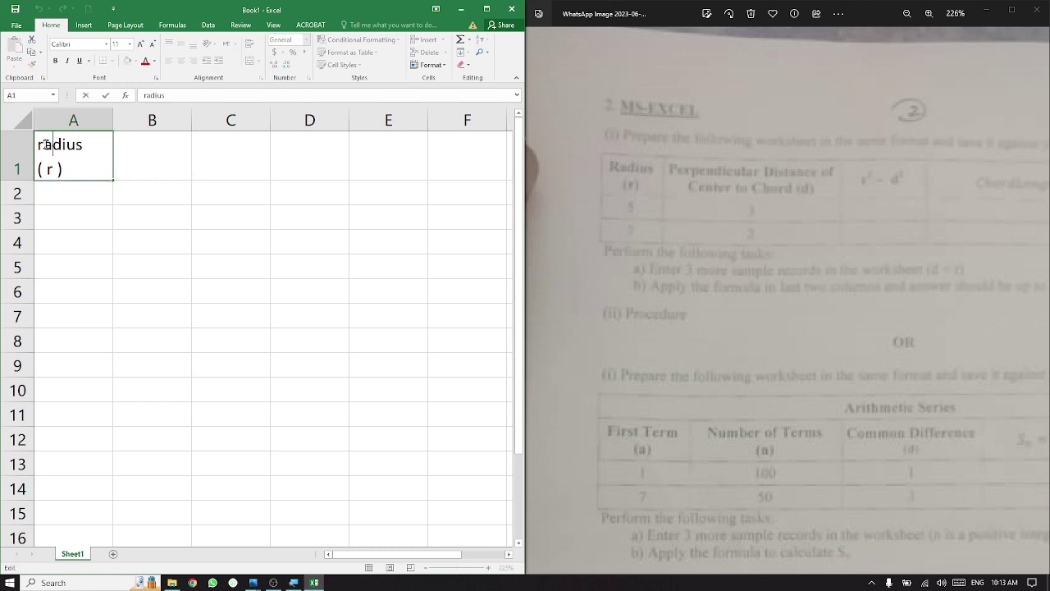
key(BackSpace)
text(R)
click(157, 165)
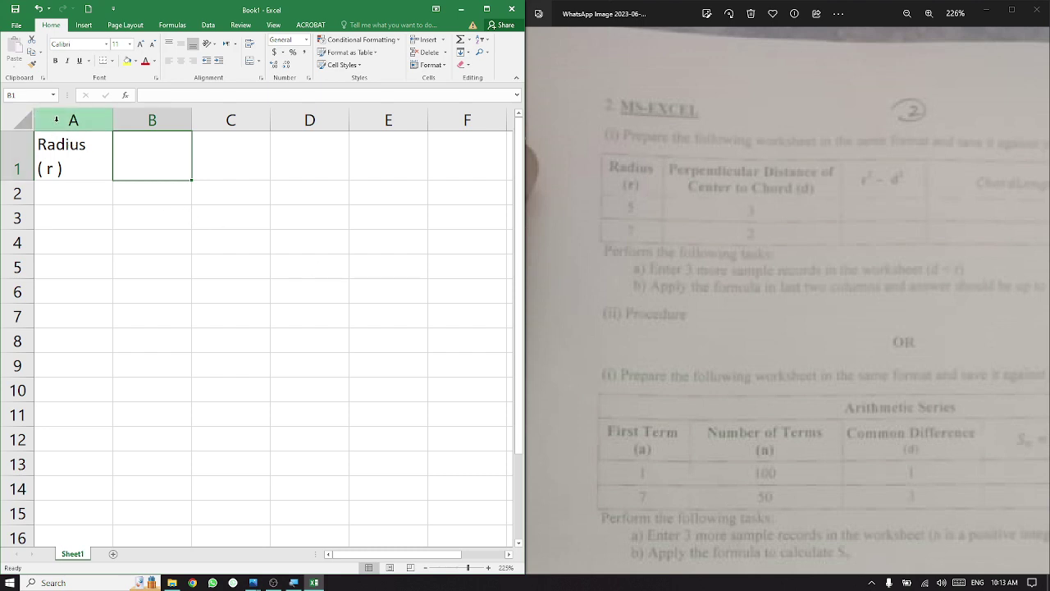
Step: Center all cells of the sheet horizontally and align them to the middle vertically
click(18, 120)
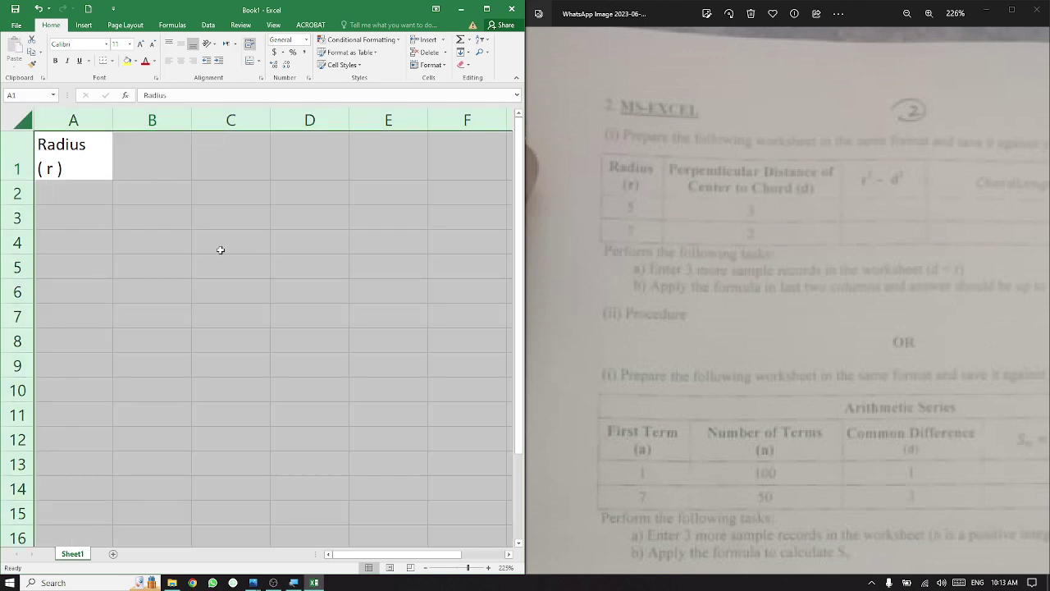
click(181, 61)
click(182, 45)
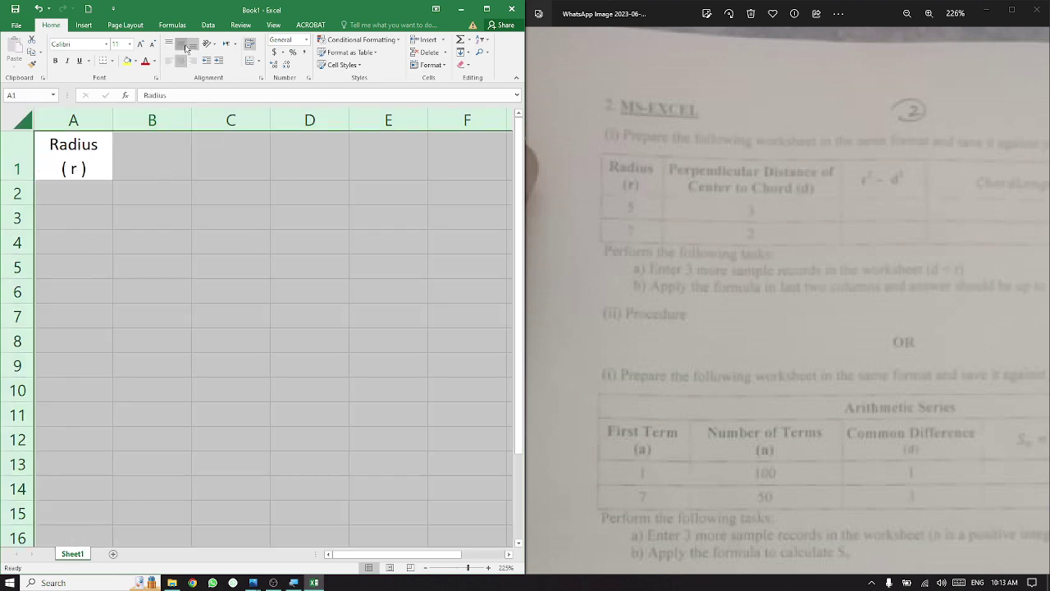
Step: Widen column B to about 35.86 (256 pixels)
click(122, 166)
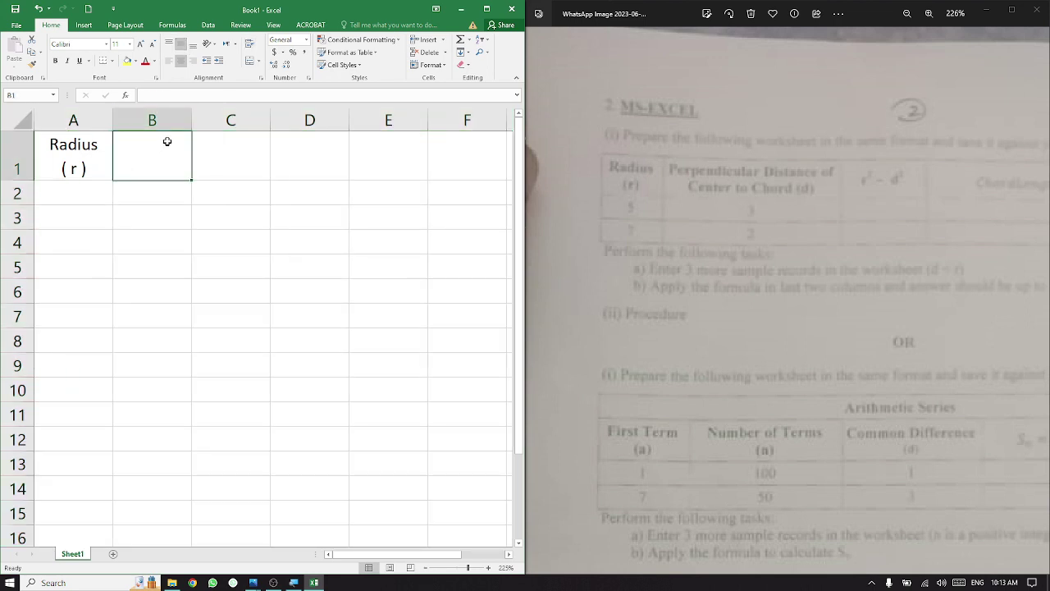
drag(192, 121, 427, 121)
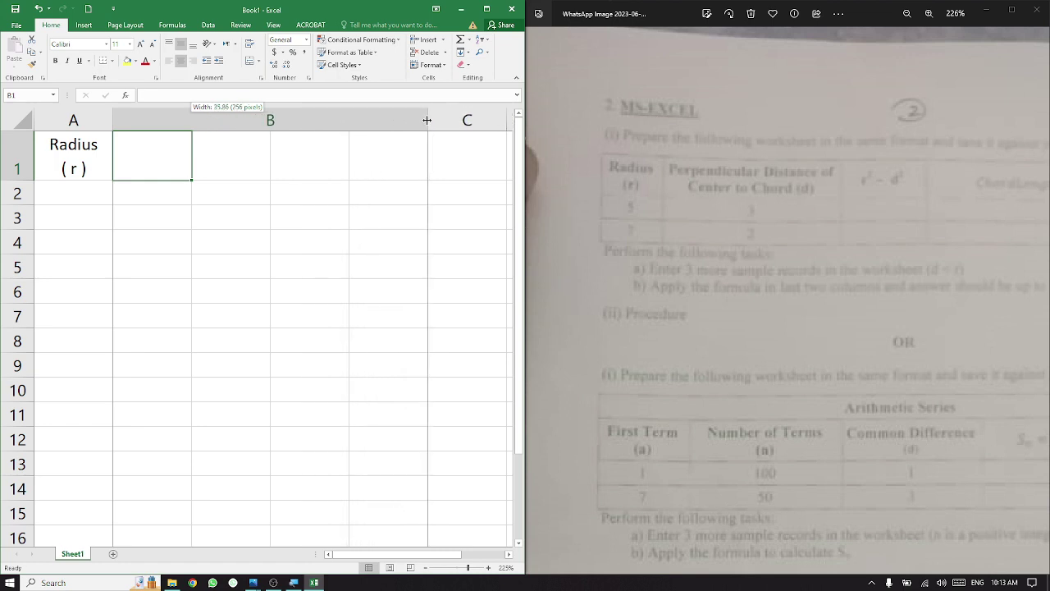
Step: Enter the two-line header Perpendicular Distance of / Center to Chord (d) in cell B1
double_click(274, 161)
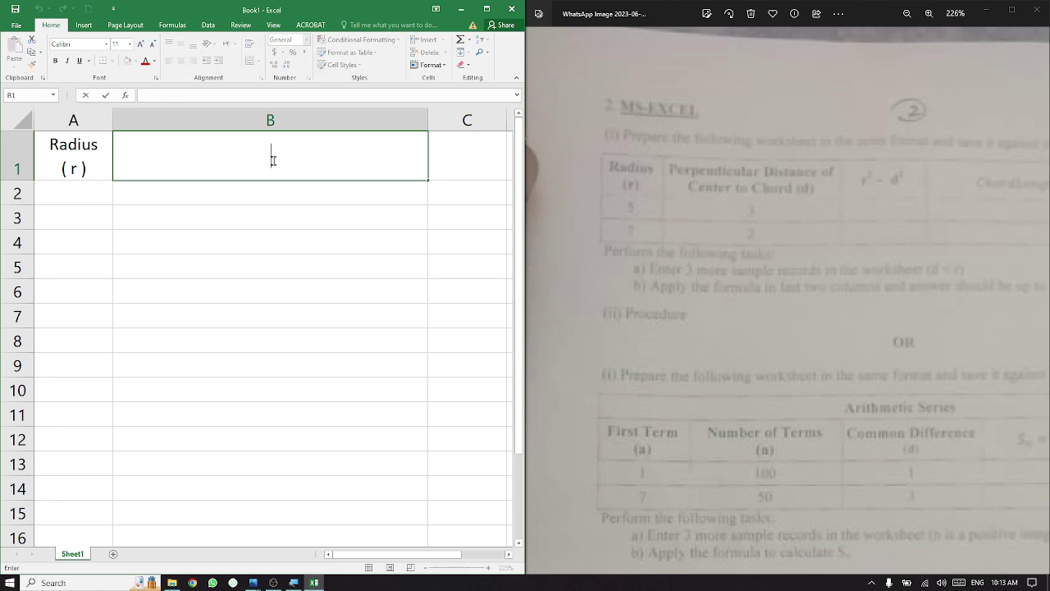
text(Perpendicular )
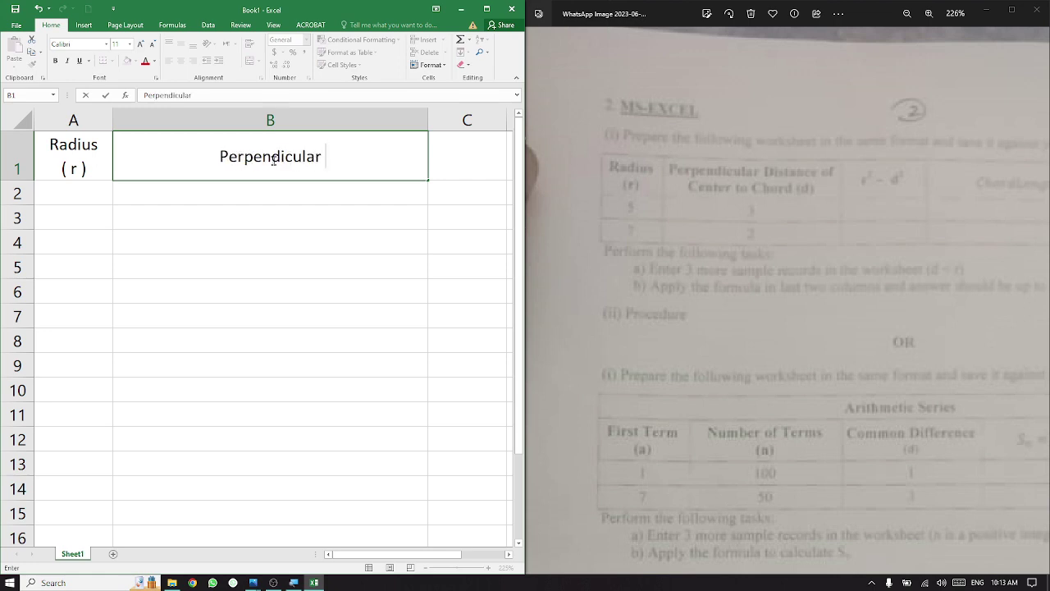
text(D)
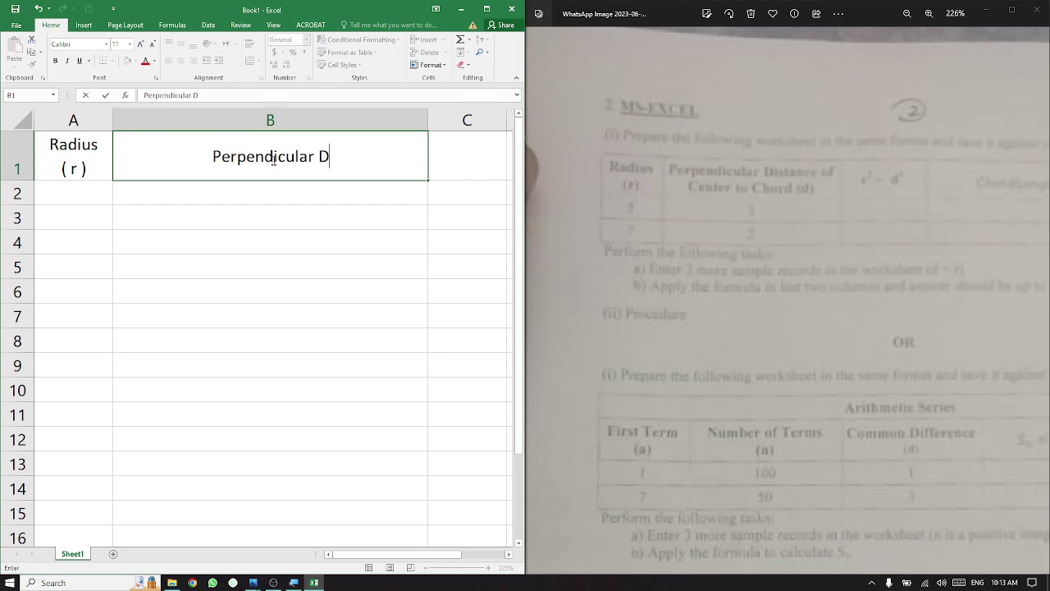
text(istance)
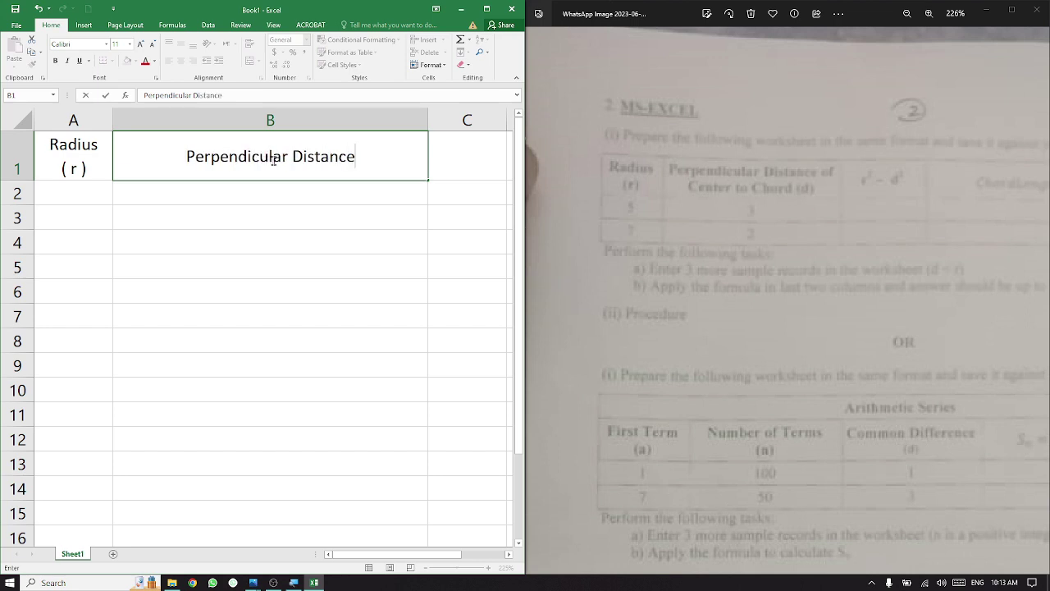
text( of)
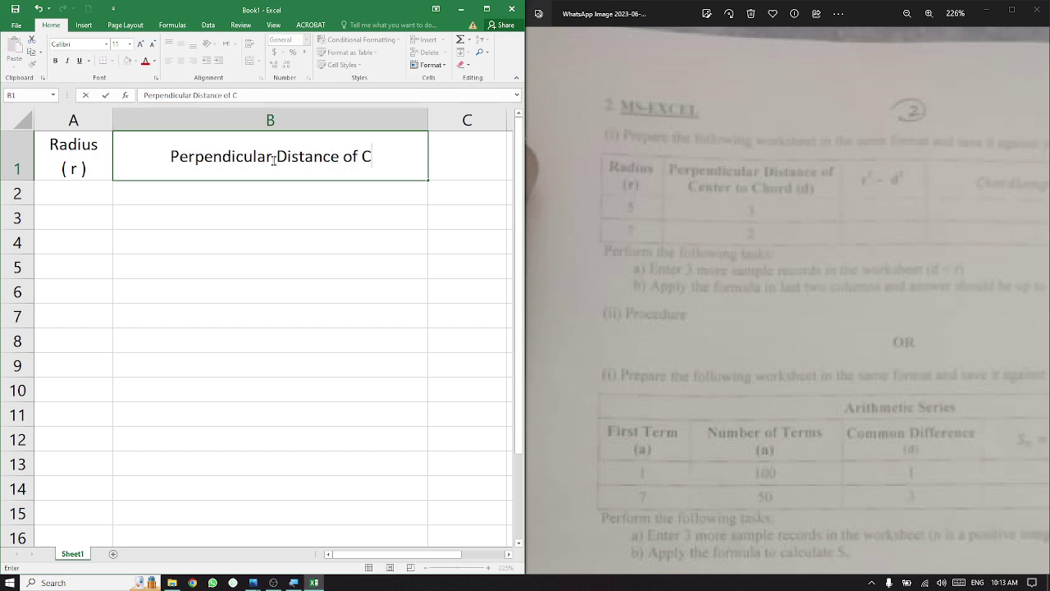
key(alt+Return)
text(Ce)
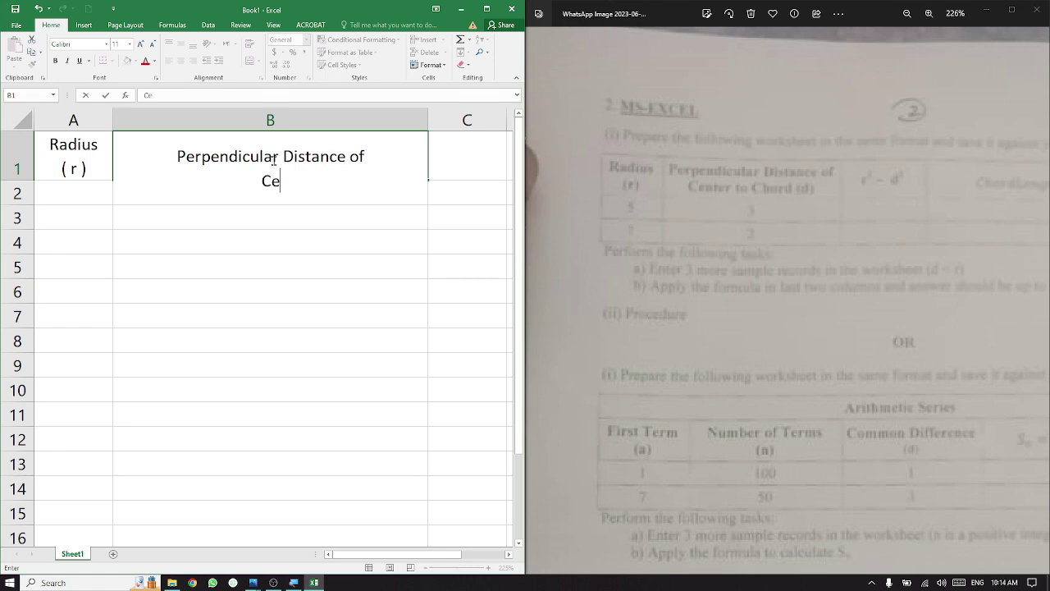
text(nter to Chord)
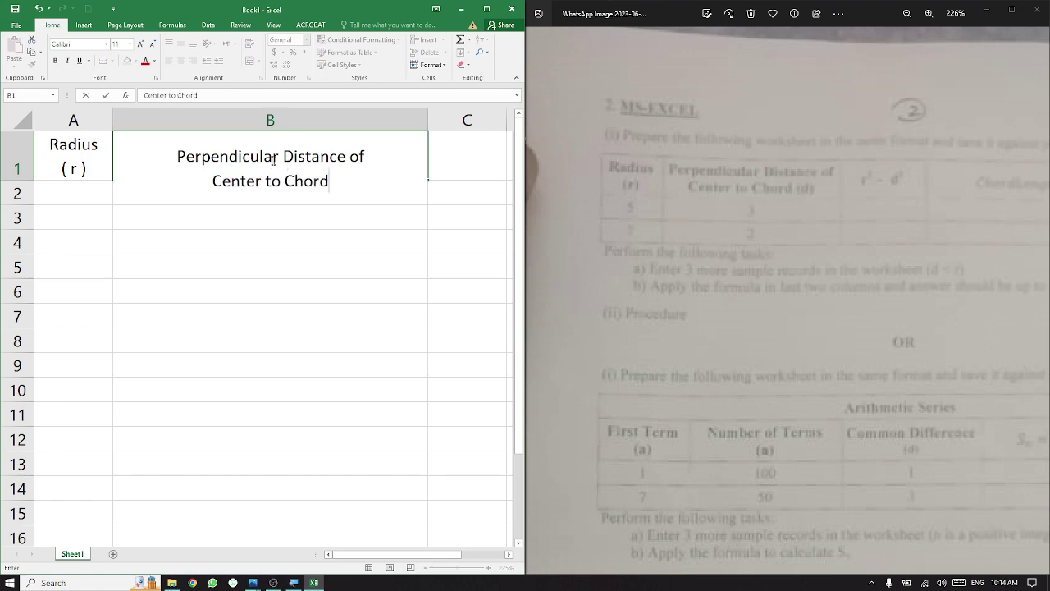
text( (d))
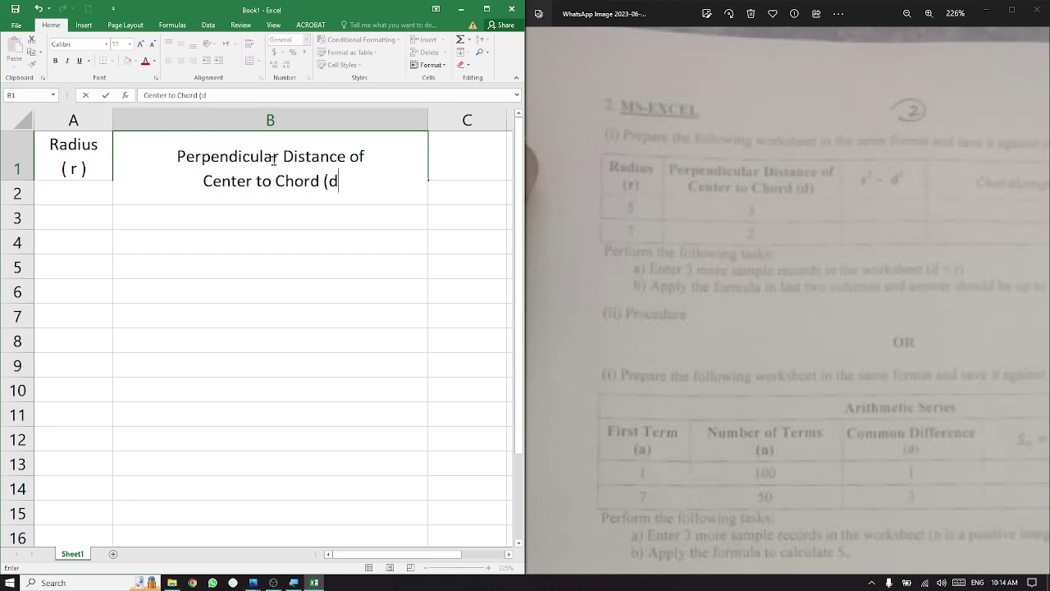
key(Return)
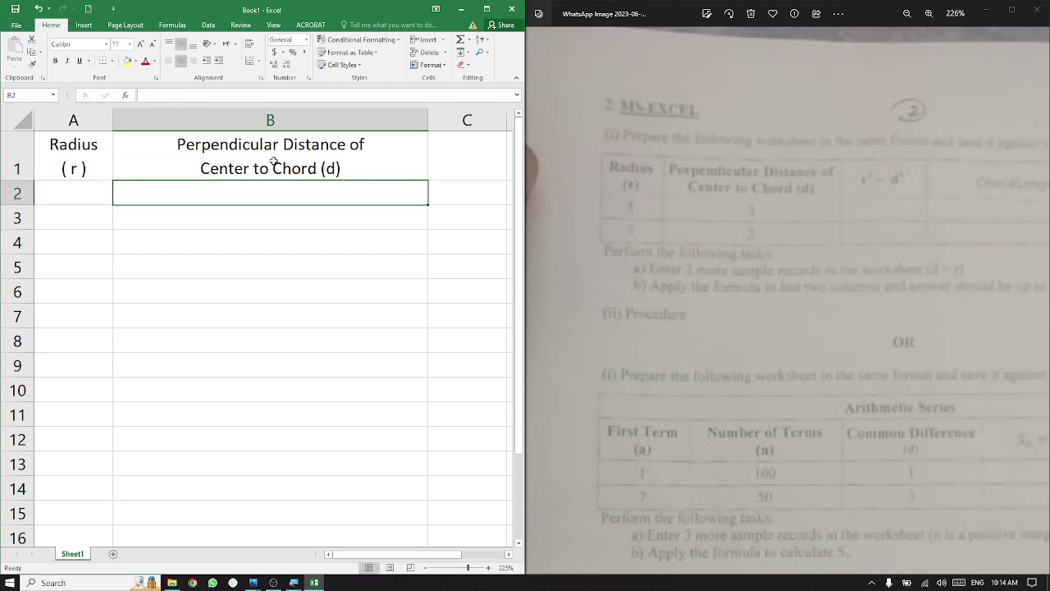
Step: Enter r2 -d2 as the header text in cell C1
click(486, 154)
text(r)
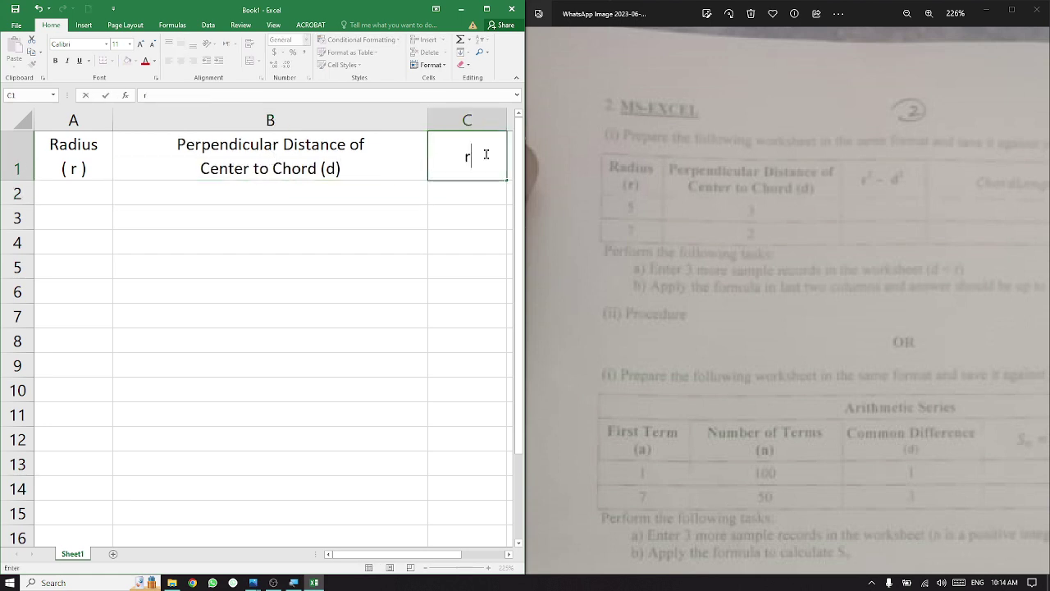
text(2 -d3)
click(463, 157)
key(BackSpace)
Step: Maximize the workbook window and format the 2 after r in cell C1 as superscript
drag(462, 157, 451, 157)
click(486, 8)
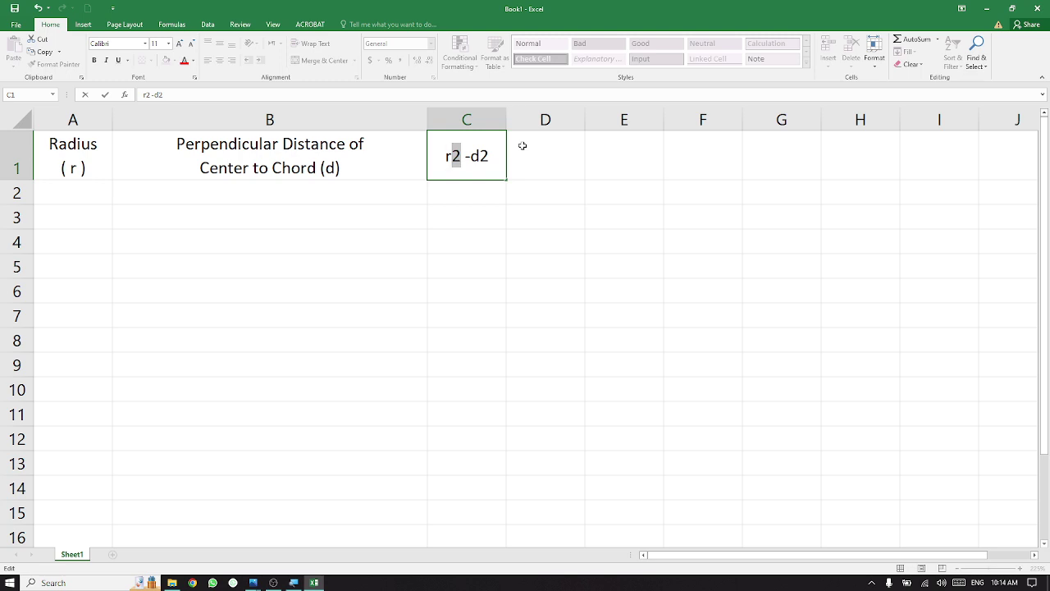
key(ctrl+1)
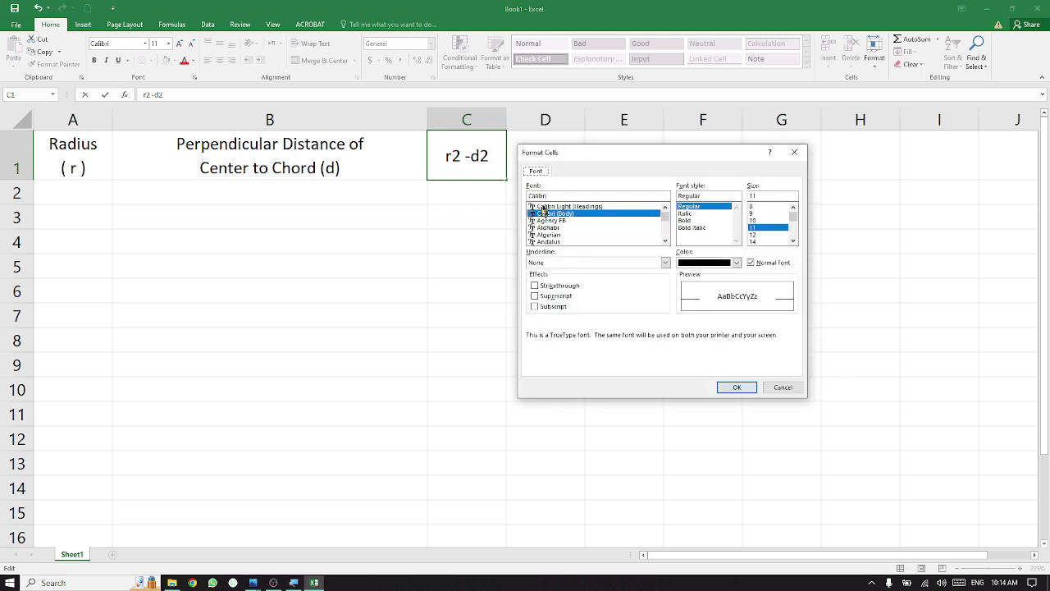
click(557, 296)
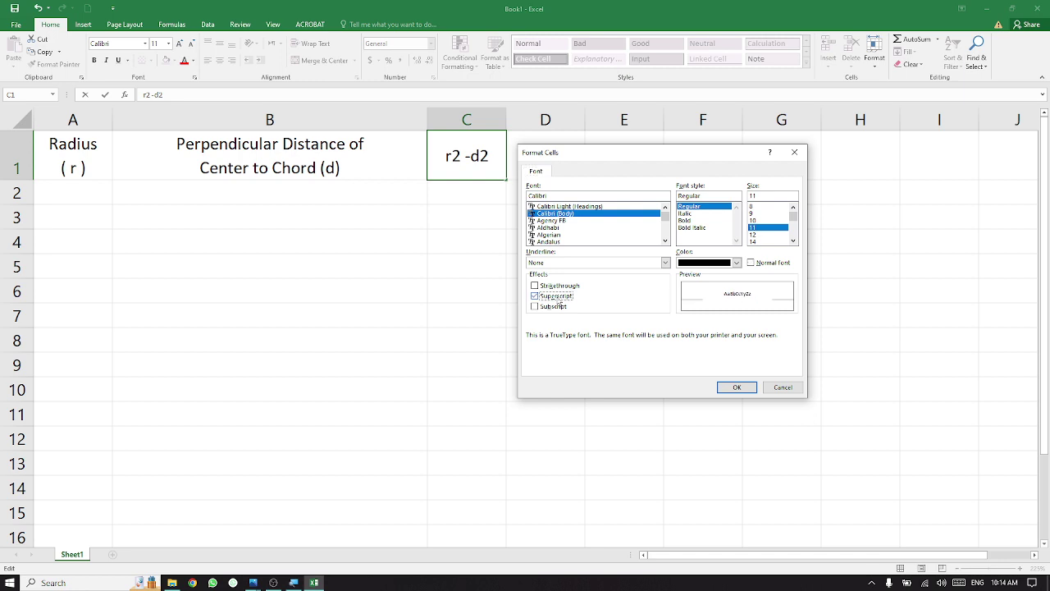
click(736, 388)
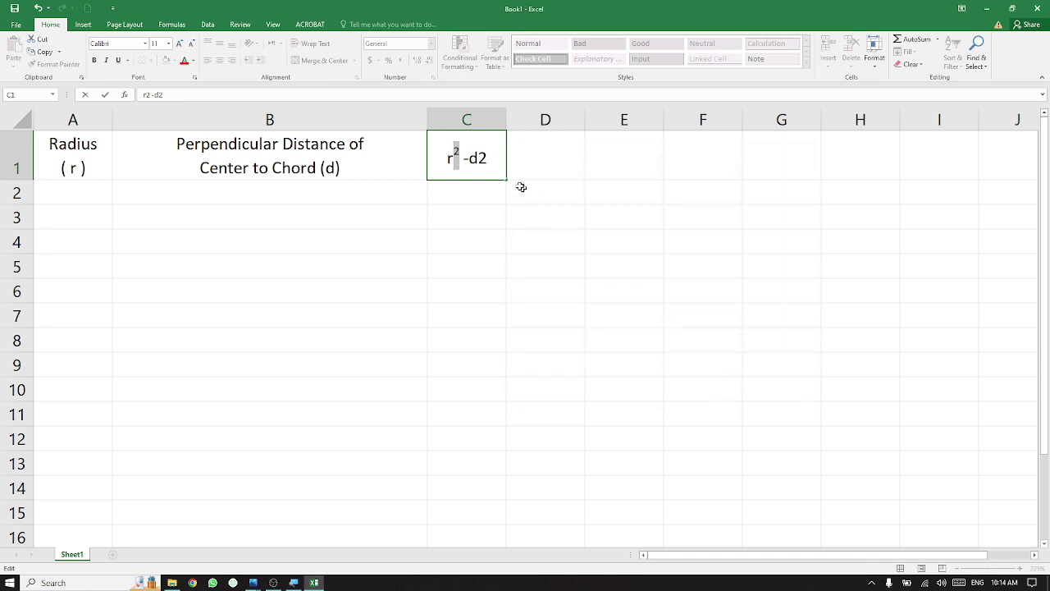
Step: Format the 2 after d in cell C1 as superscript and finish editing the cell
click(488, 158)
drag(489, 159, 482, 158)
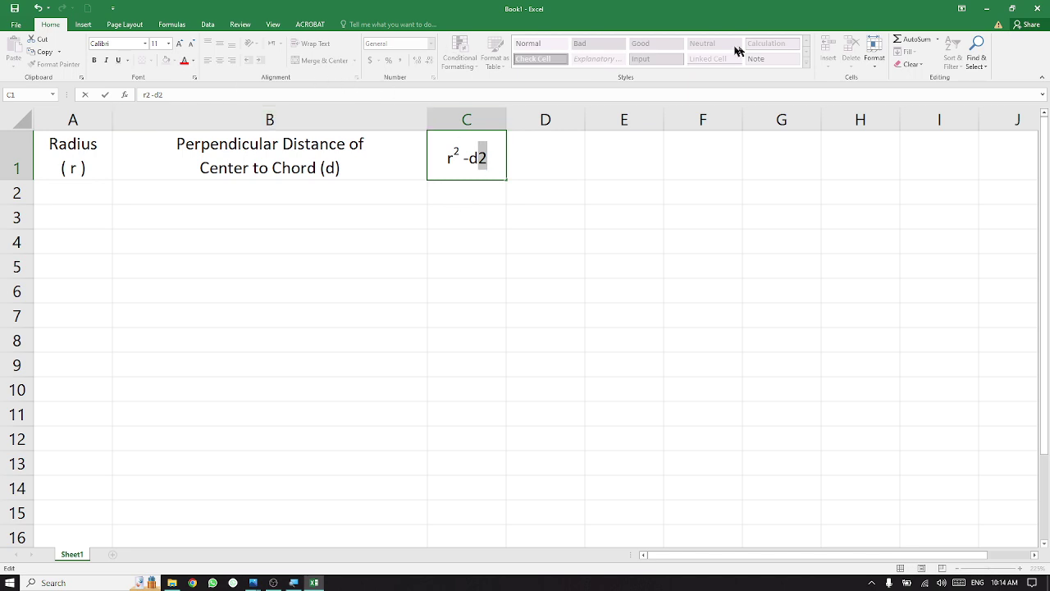
click(875, 58)
click(913, 275)
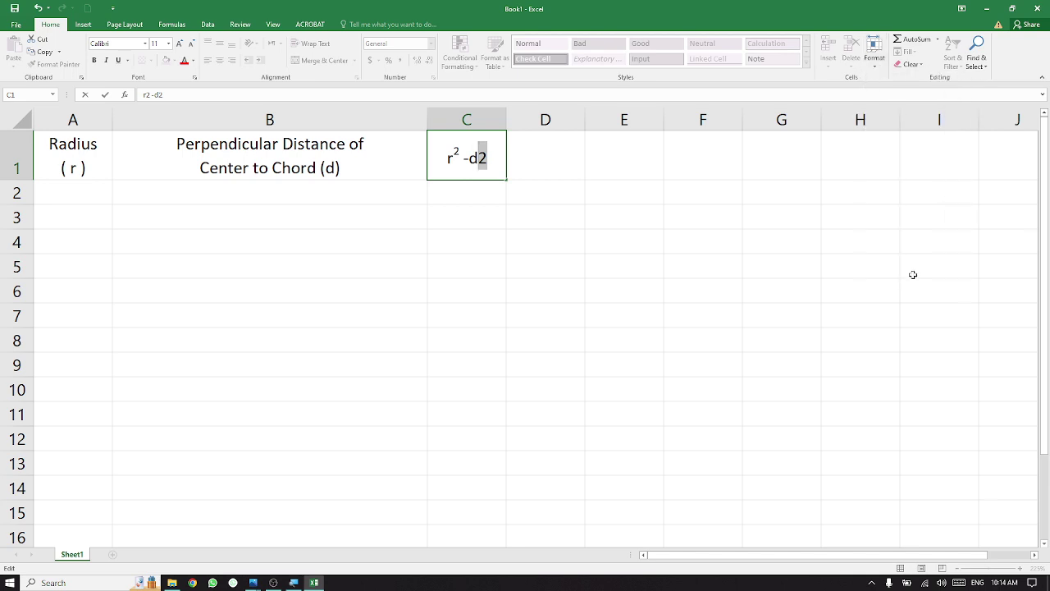
click(556, 297)
click(737, 387)
click(560, 269)
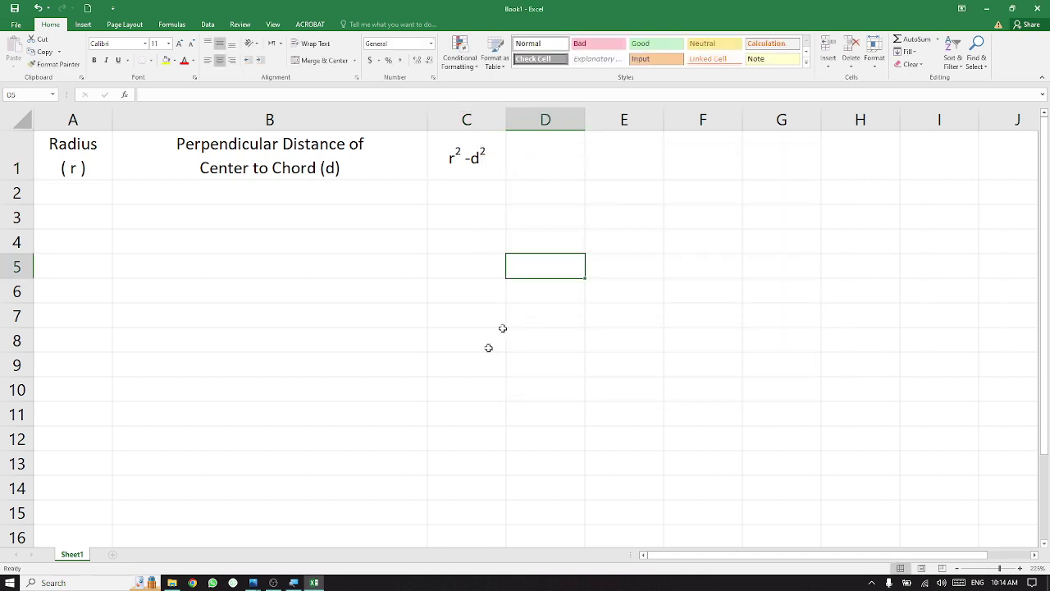
click(274, 583)
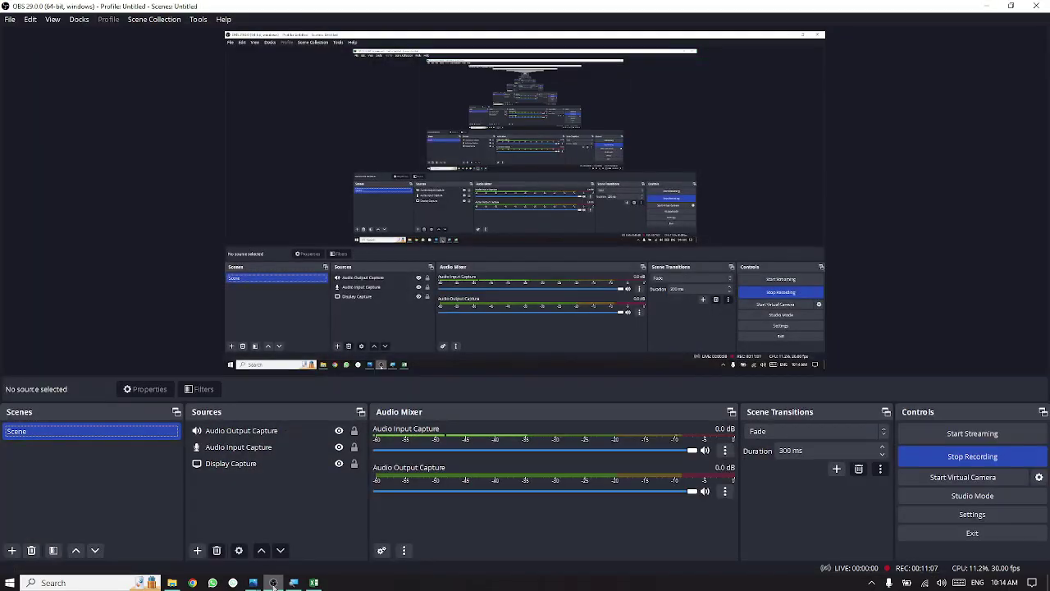
click(274, 582)
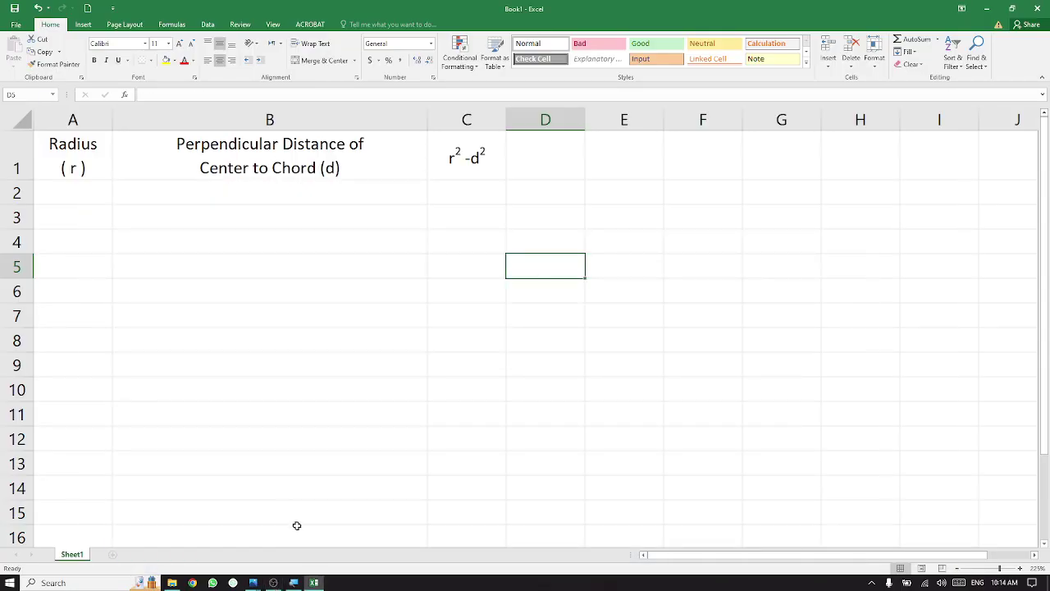
Step: Show the photographed chord-length column beside the restored worksheet window and enter Chord Length = in cell D1
double_click(769, 6)
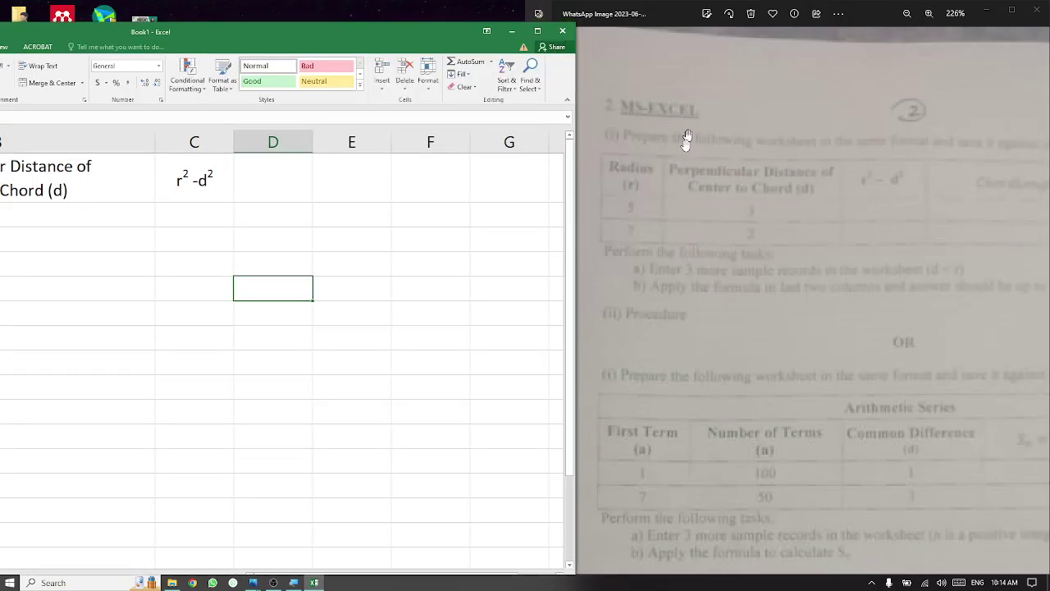
click(961, 204)
drag(961, 204, 728, 219)
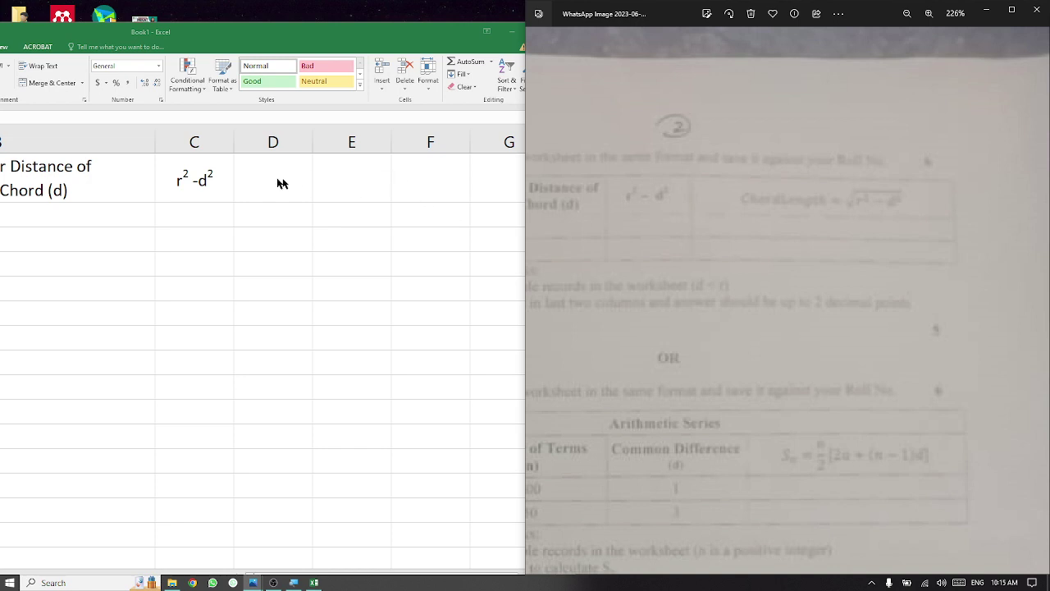
click(248, 178)
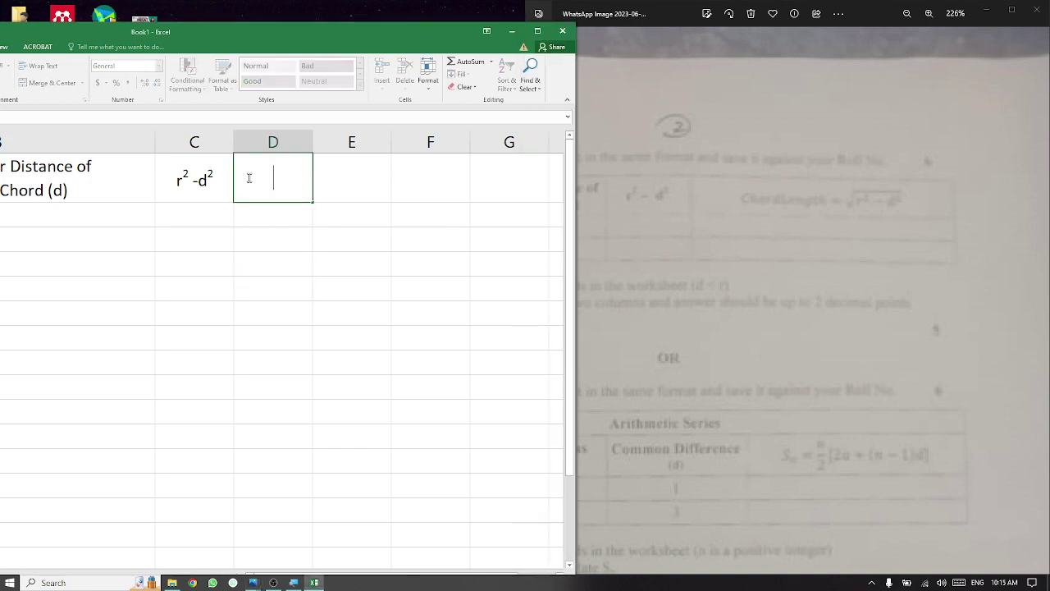
text(Chord Length)
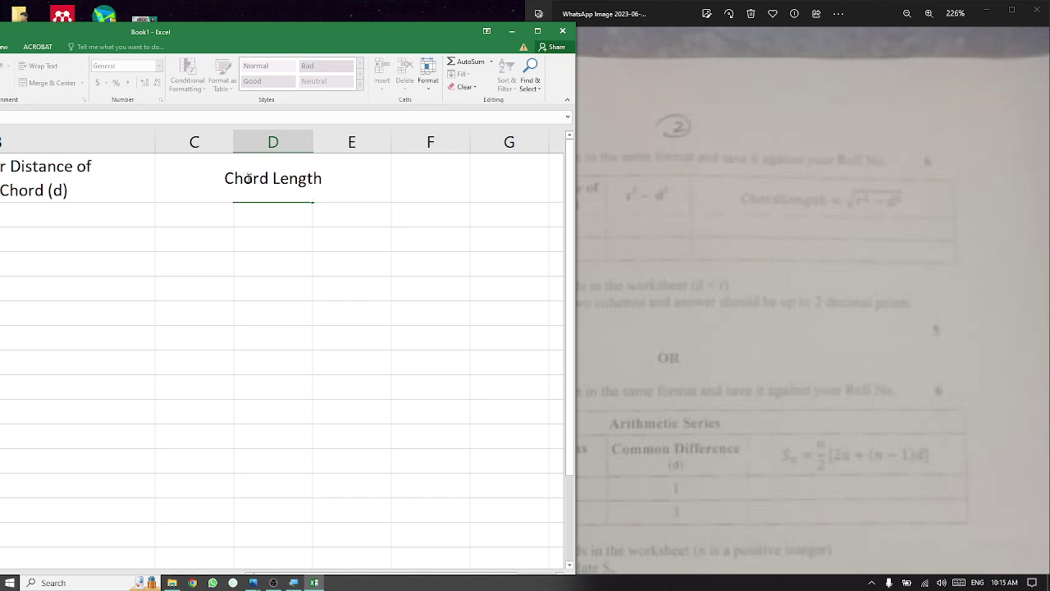
text( =)
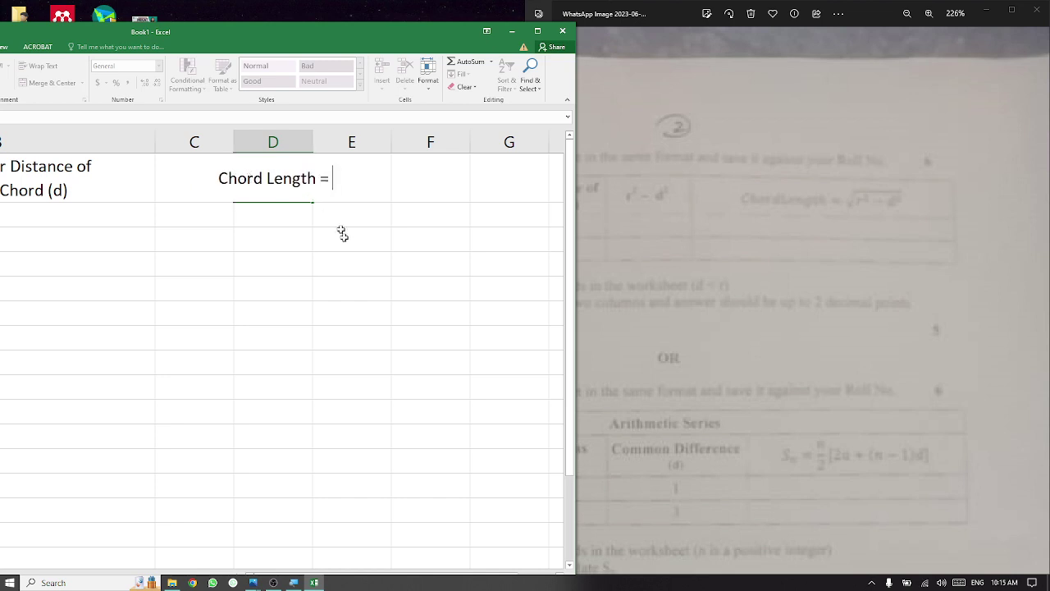
Step: Widen column D to roughly three times its width so the chord-length header fits with room for the formula
click(352, 304)
drag(313, 143, 469, 142)
click(424, 182)
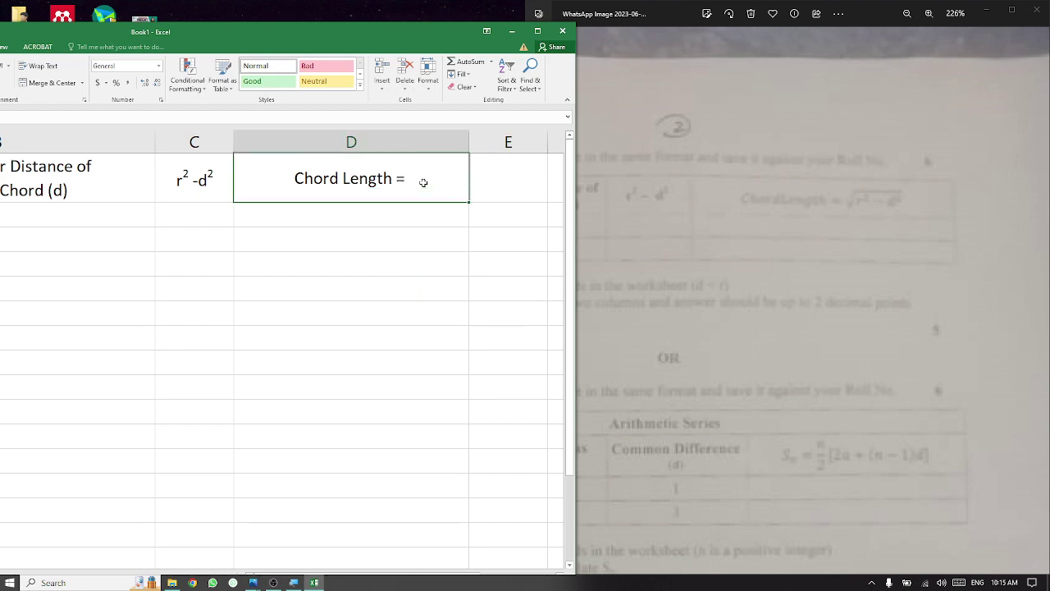
Step: Dock the workbook beside the photo and open the Symbol dialog while editing the end of the header in cell D1
double_click(424, 182)
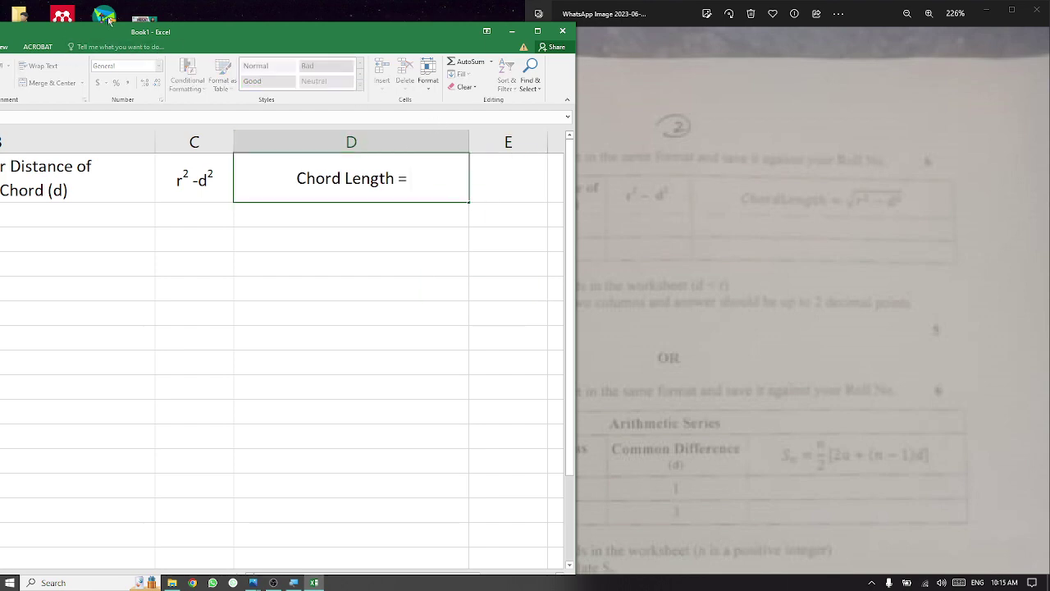
drag(246, 29, 3, 66)
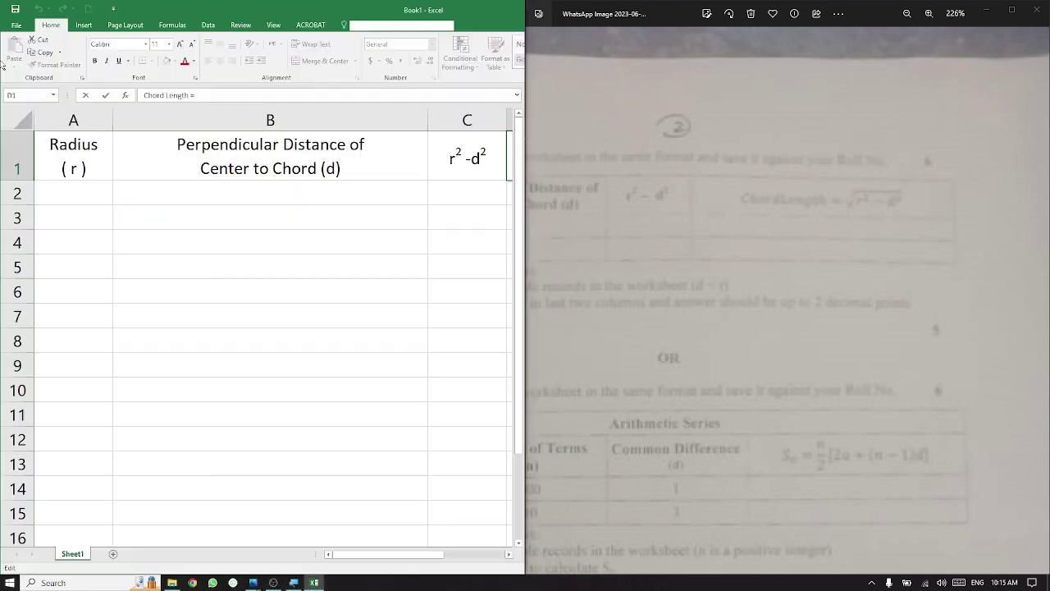
click(91, 25)
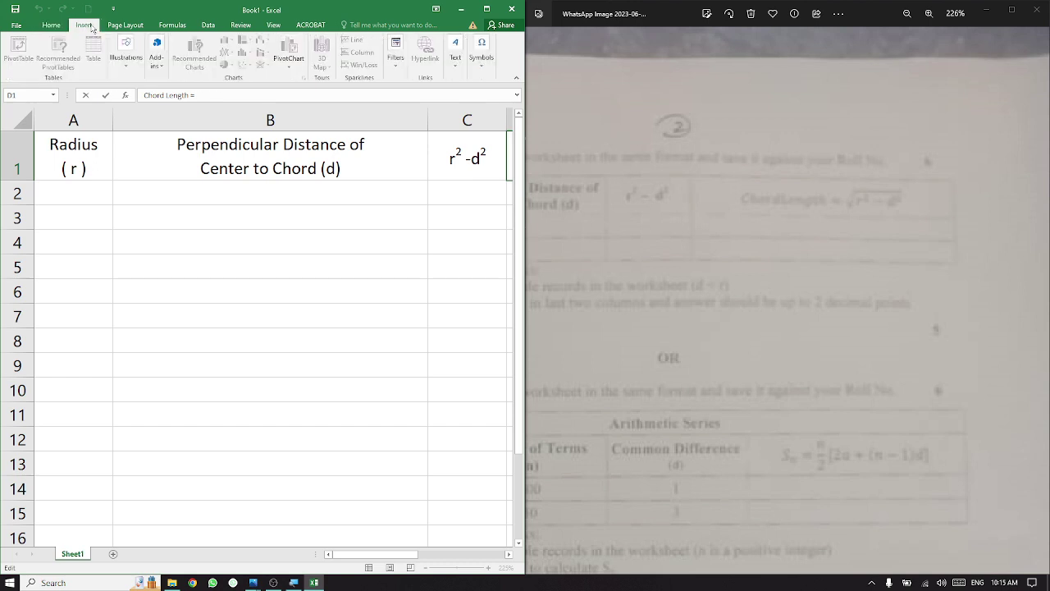
click(372, 556)
drag(371, 558, 415, 560)
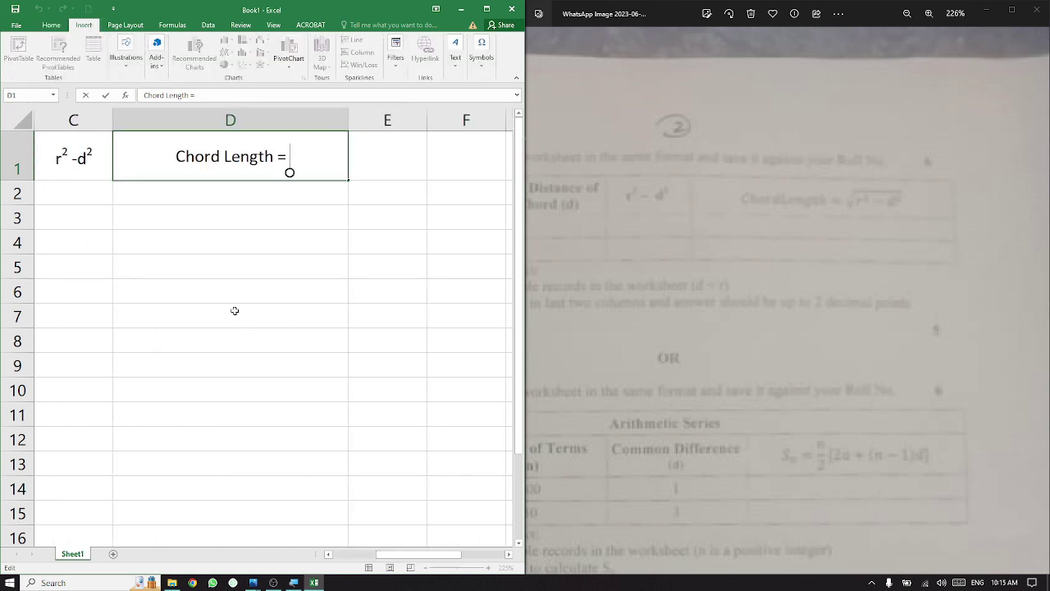
click(483, 69)
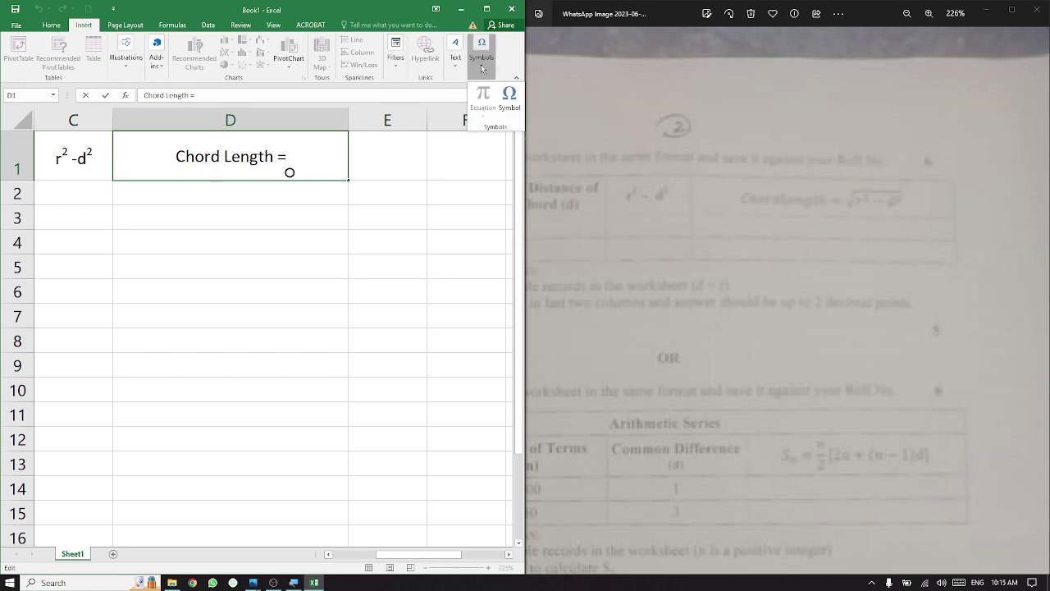
click(509, 97)
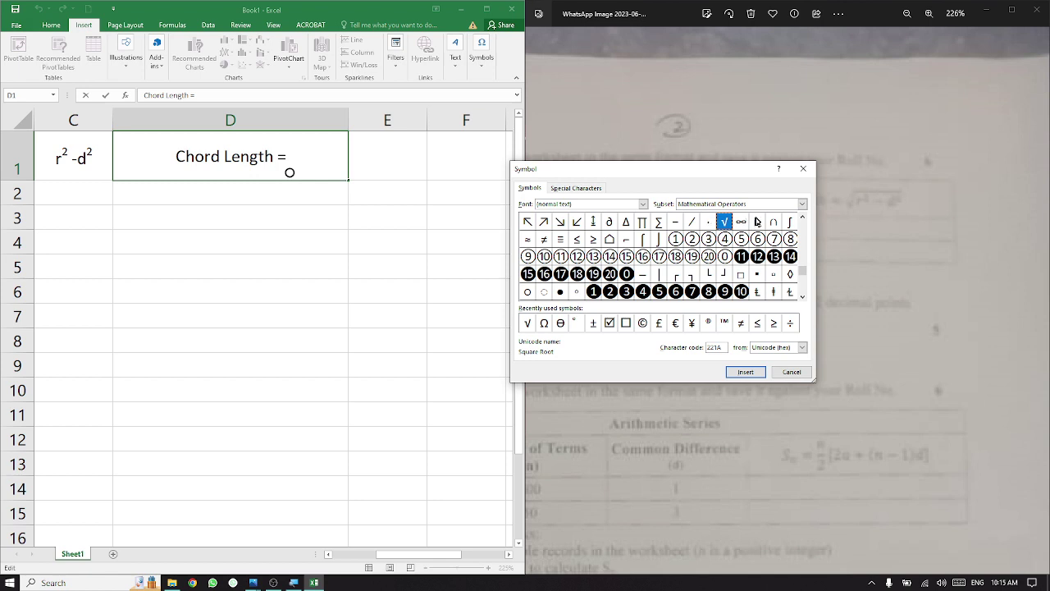
Step: Browse the Mathematical Operators and the Superscripts and Subscripts symbol subsets
click(804, 204)
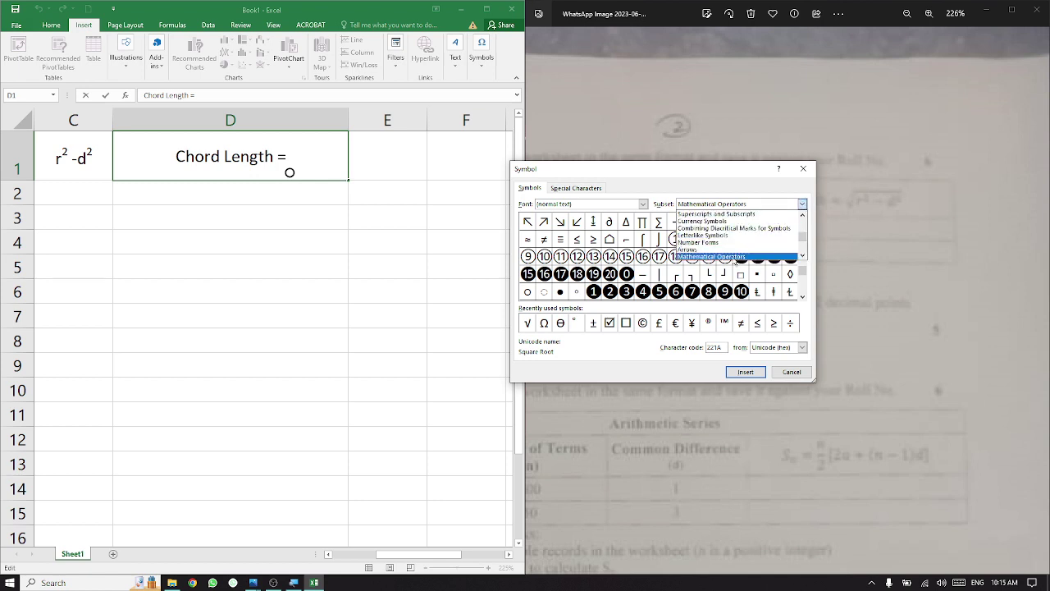
click(732, 256)
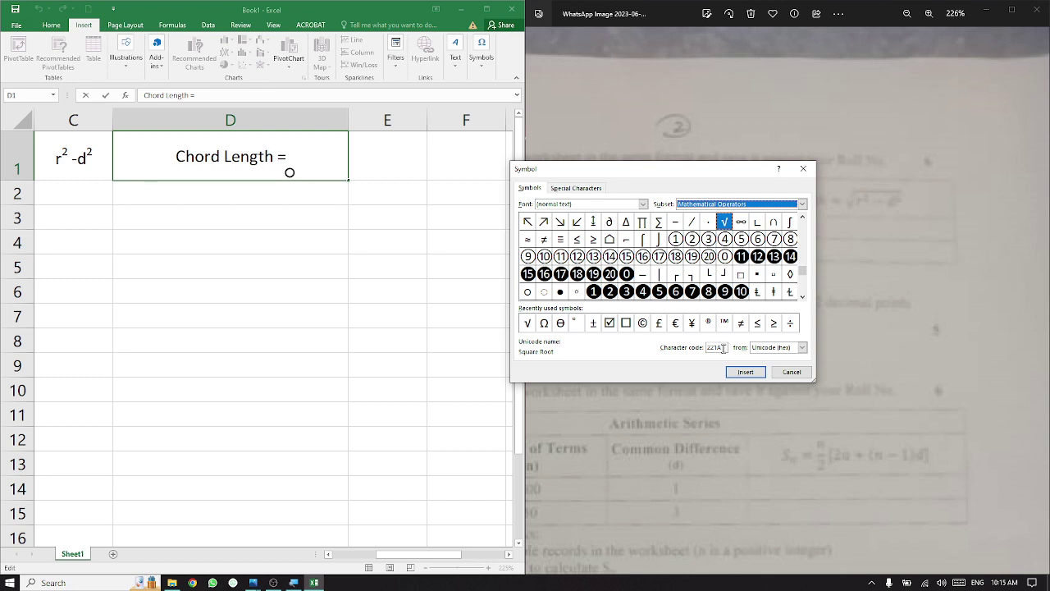
click(802, 203)
click(729, 214)
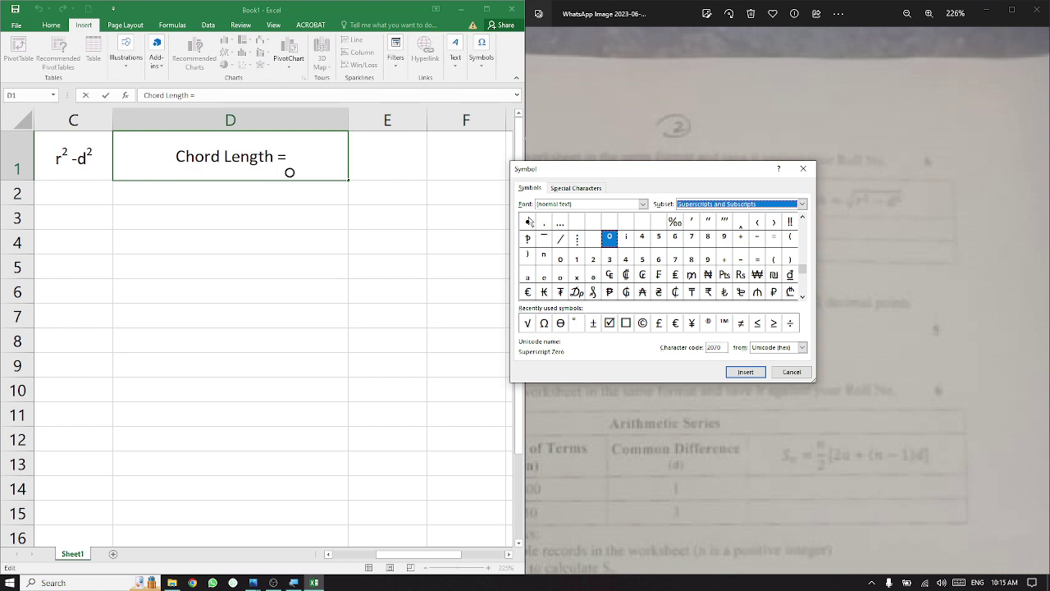
Step: Insert the square root symbol, character code 221A, at the end of the header in cell D1 and close the Symbol dialog
click(529, 221)
drag(720, 347, 706, 347)
text(221)
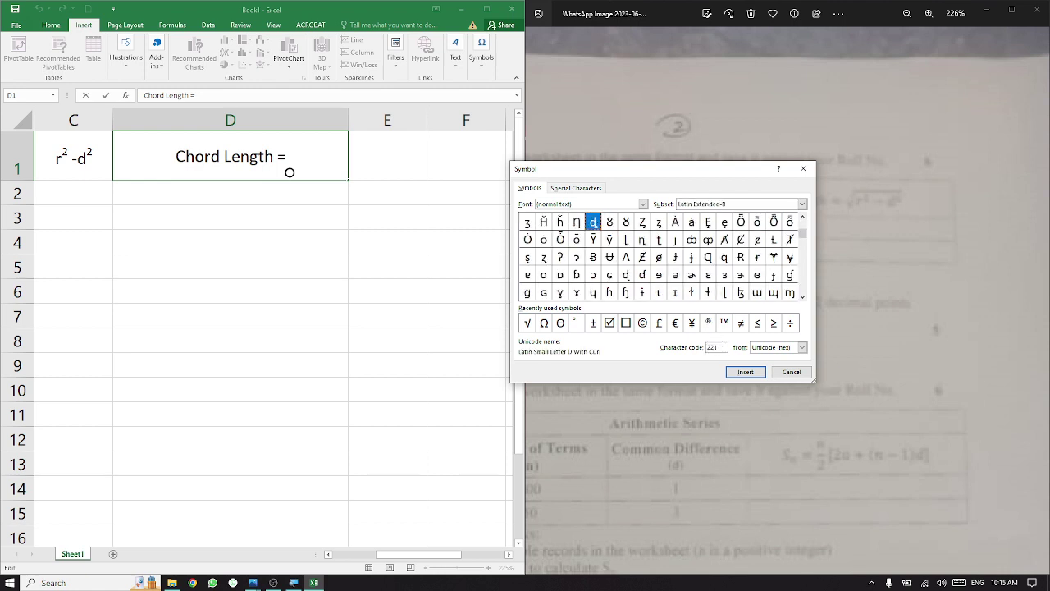
text(A)
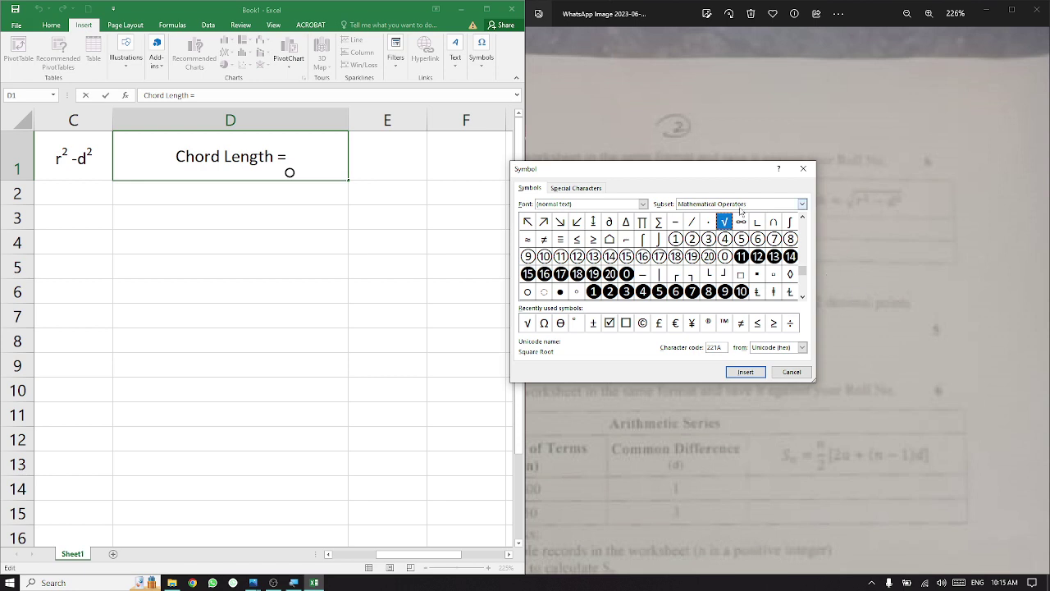
click(745, 372)
click(792, 372)
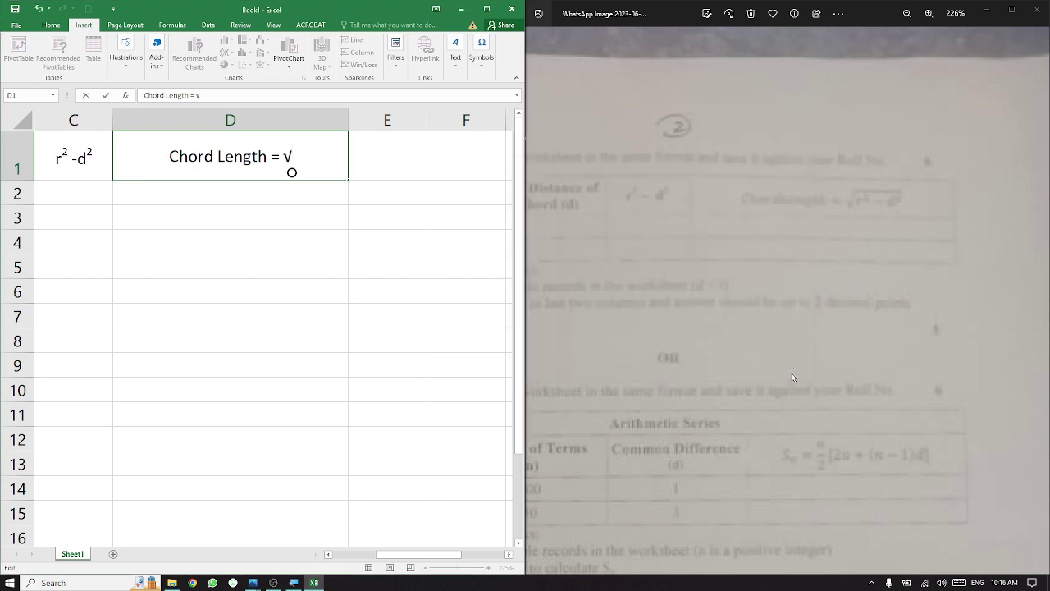
text(r2)
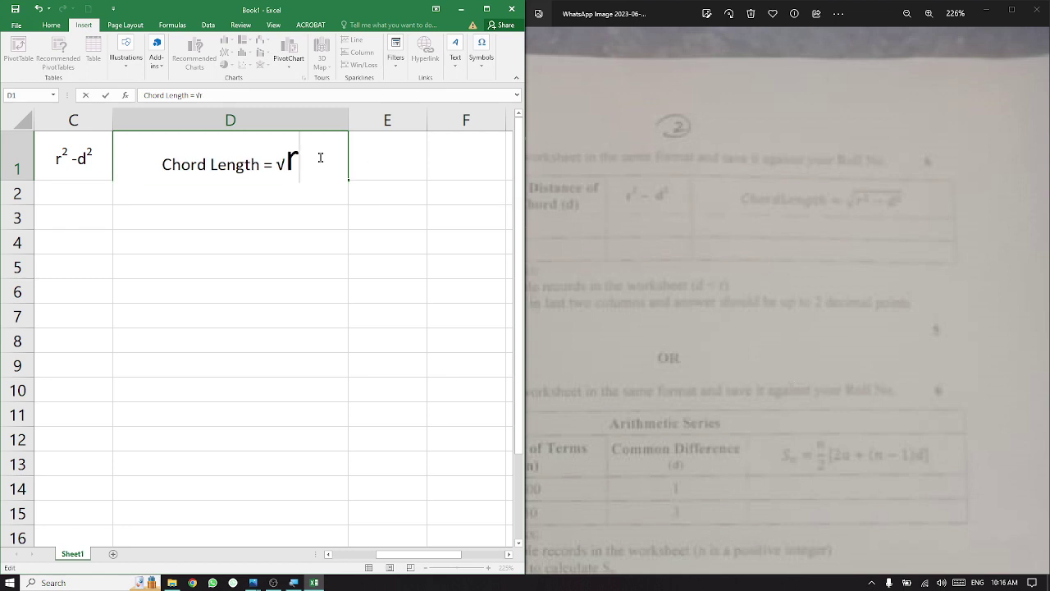
key(BackSpace)
key(BackSpace)
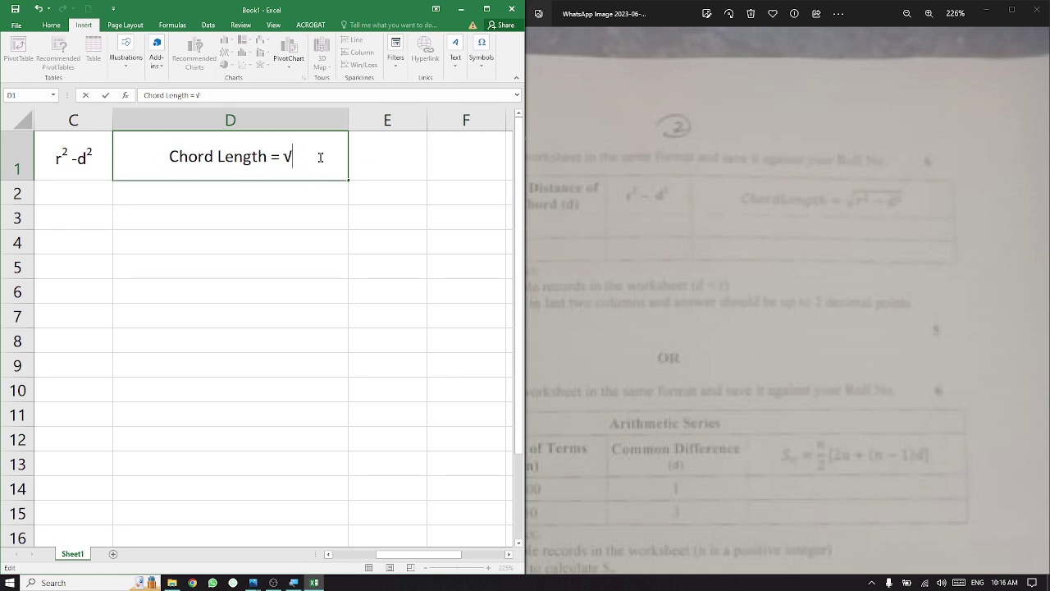
Step: Add r2-d2 after the square root sign in the cell D1 header, in the regular Calibri 11 font
click(37, 25)
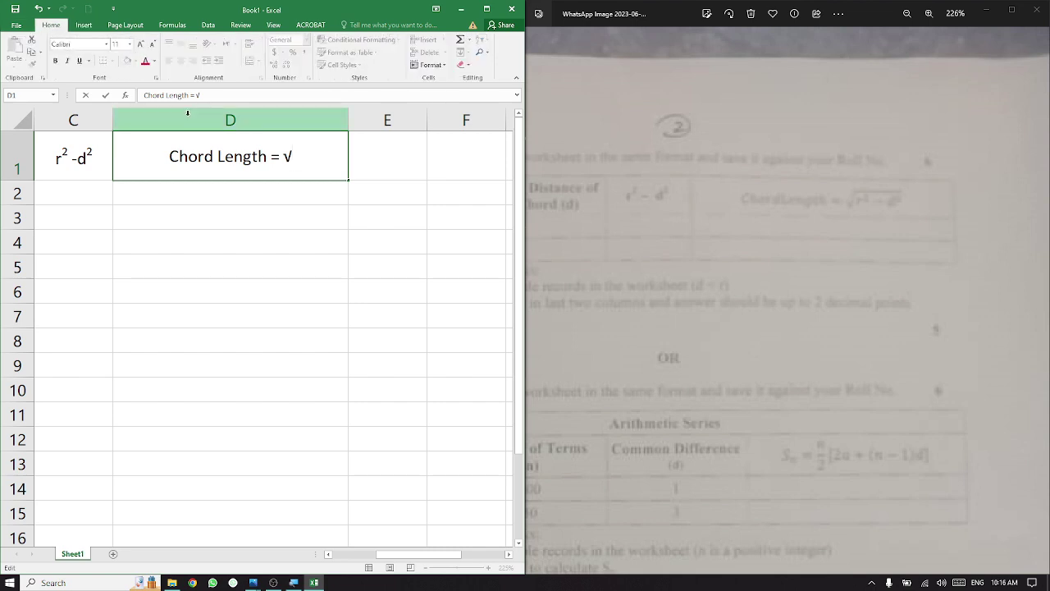
text(r2)
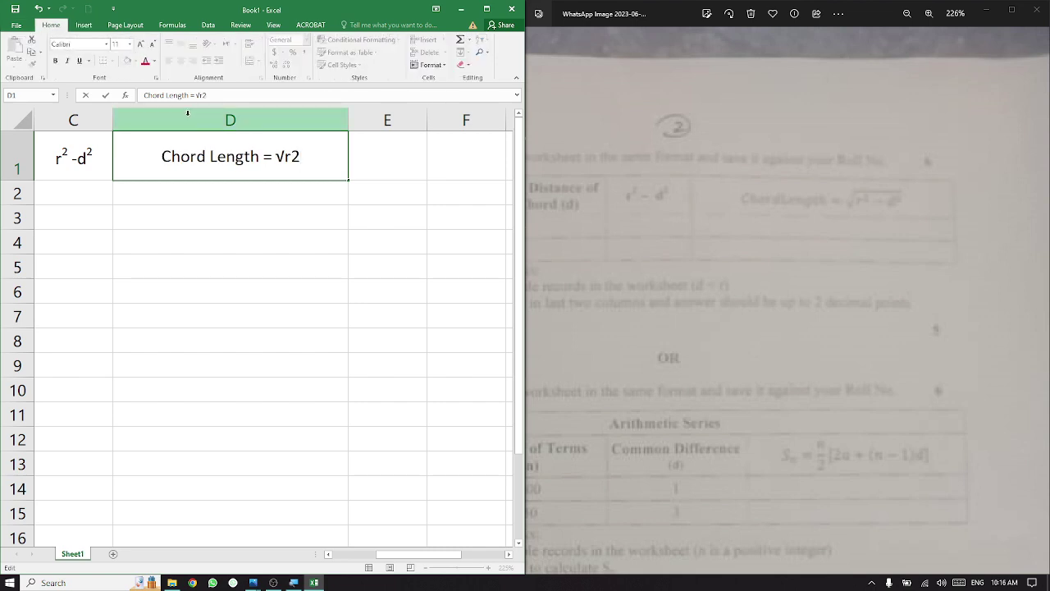
text(-d2)
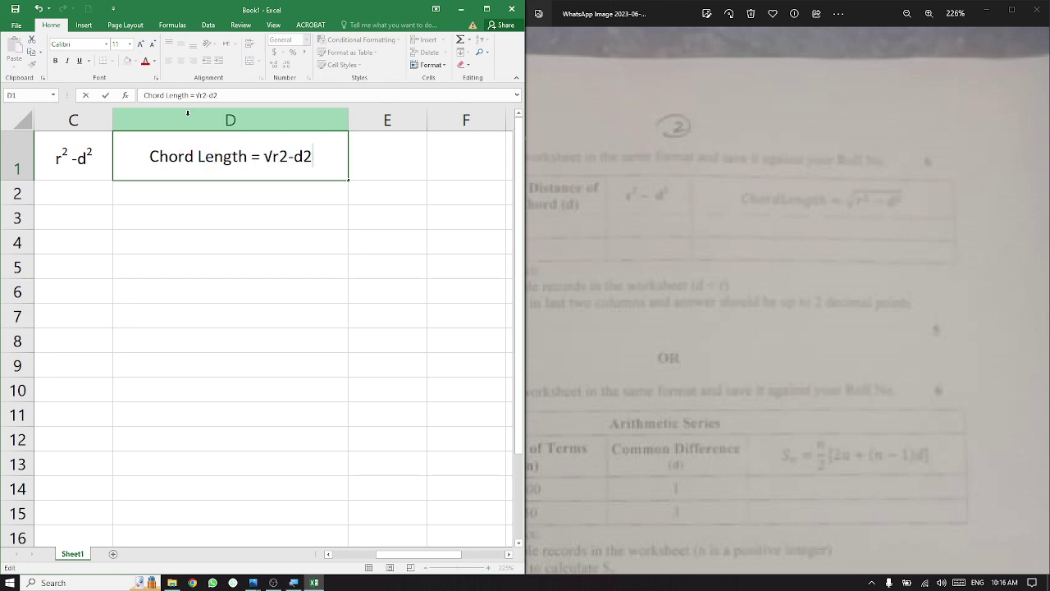
Step: Format both 2s in the r2-d2 part of the cell D1 header as superscript
key(shift+Left)
key(ctrl+1)
click(545, 297)
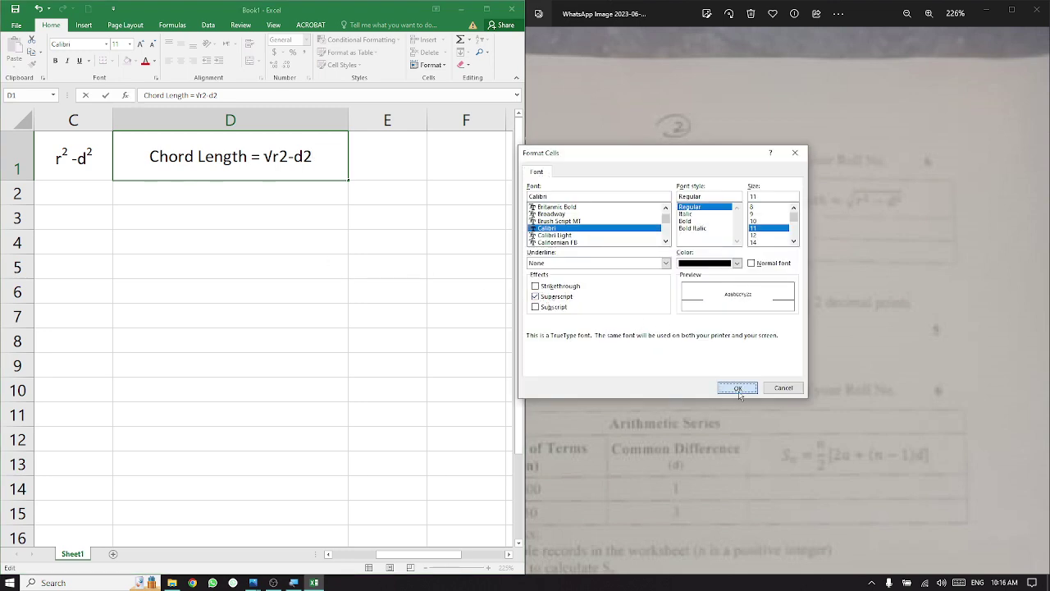
click(738, 388)
click(289, 159)
key(shift+Left)
key(ctrl+1)
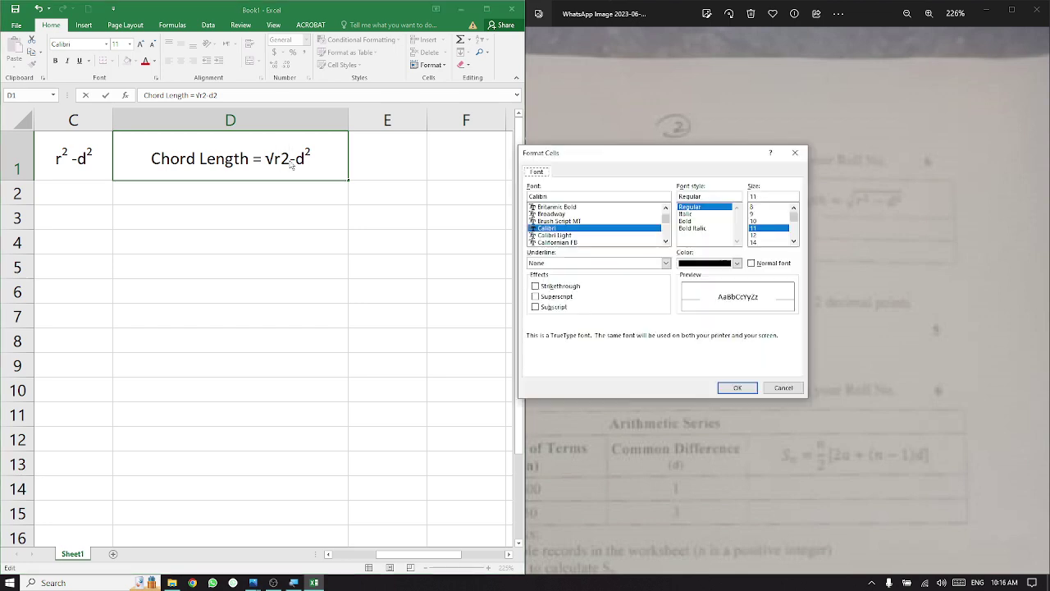
click(547, 298)
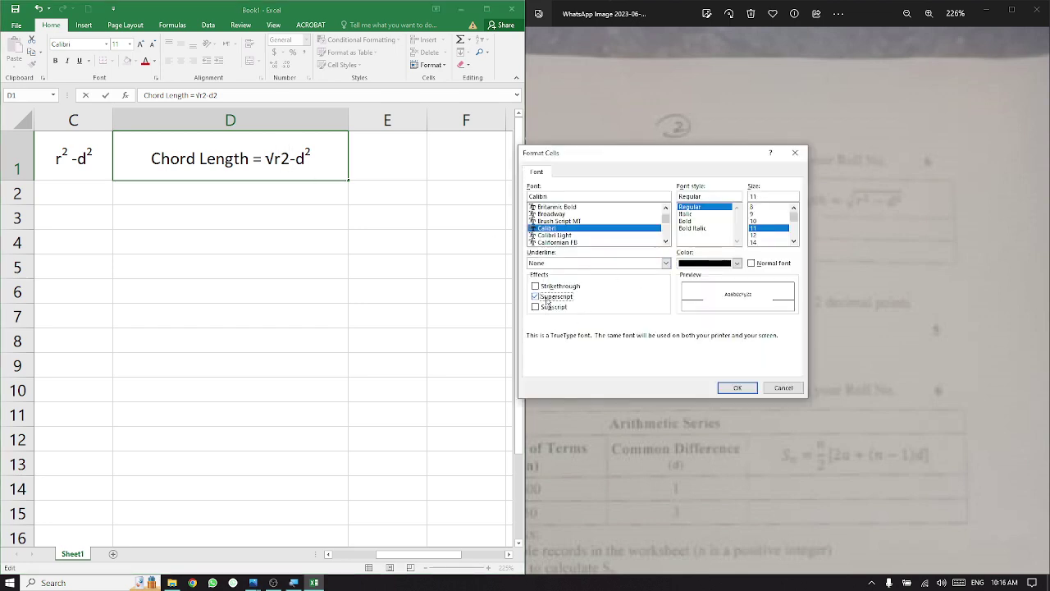
click(737, 387)
click(346, 331)
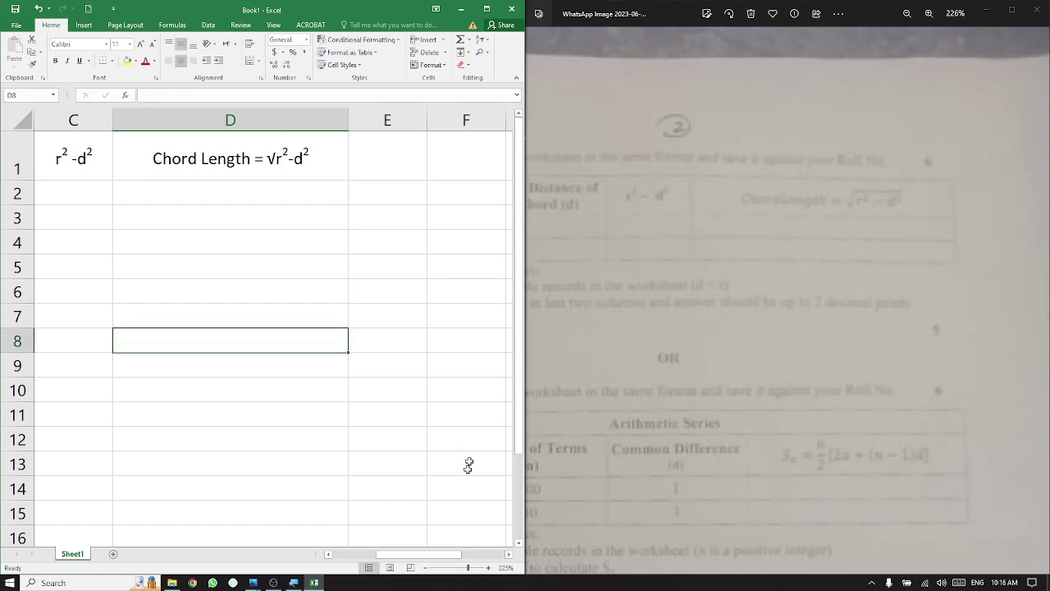
Step: Enter the radii 5 and 7 from the photographed table in cells A2 and A3
drag(453, 554, 357, 562)
click(425, 568)
click(425, 568)
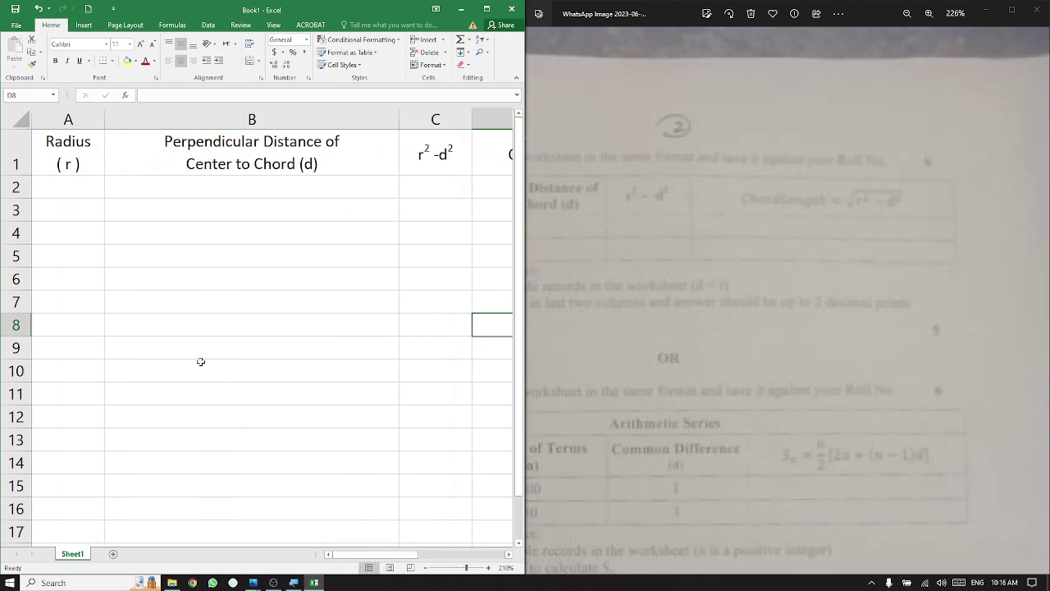
drag(651, 309, 785, 300)
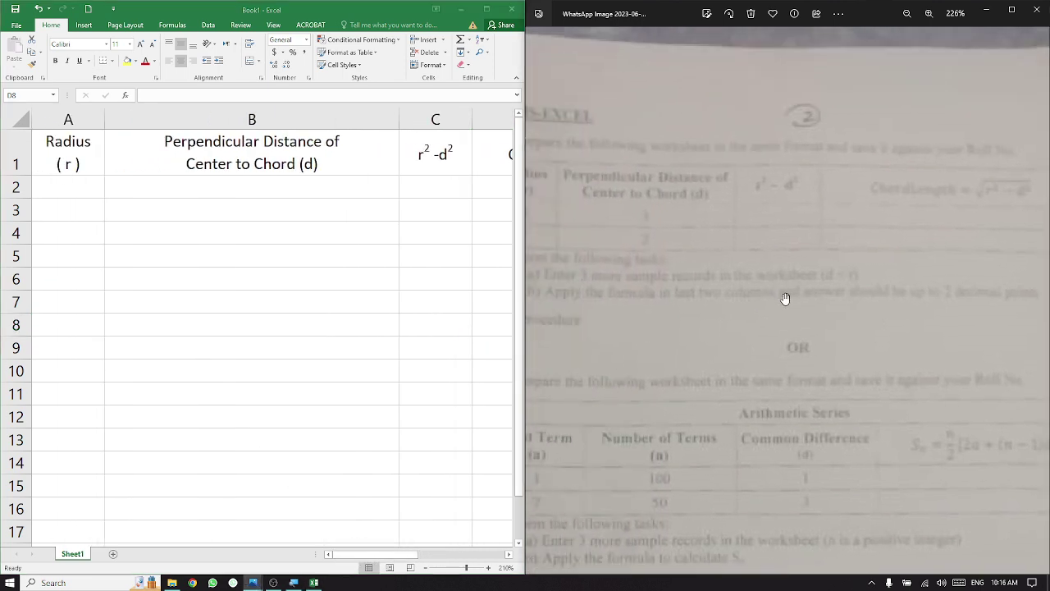
drag(661, 289, 752, 287)
double_click(69, 183)
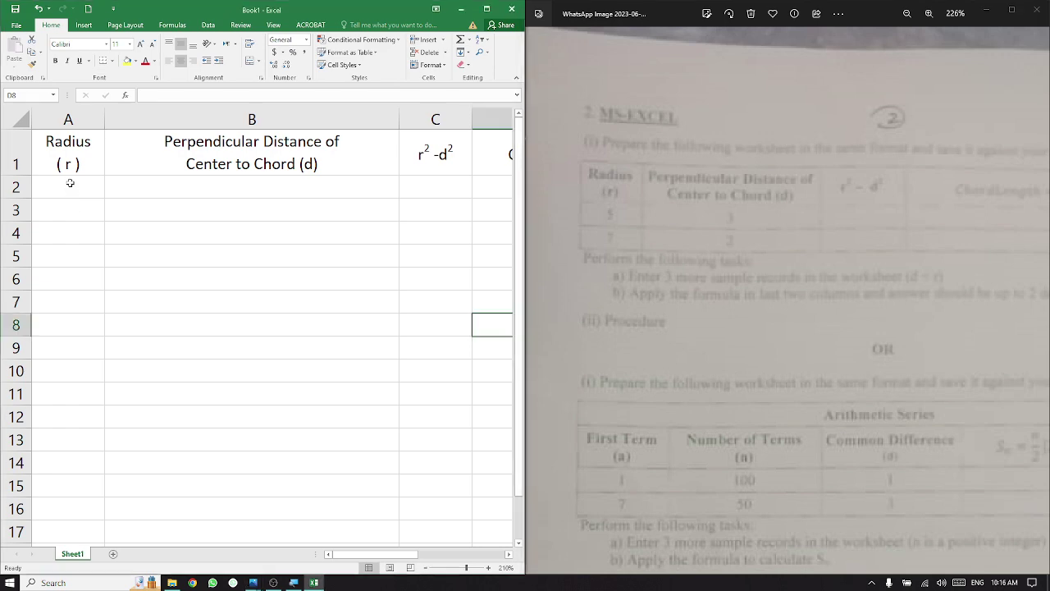
key(Left)
key(Up)
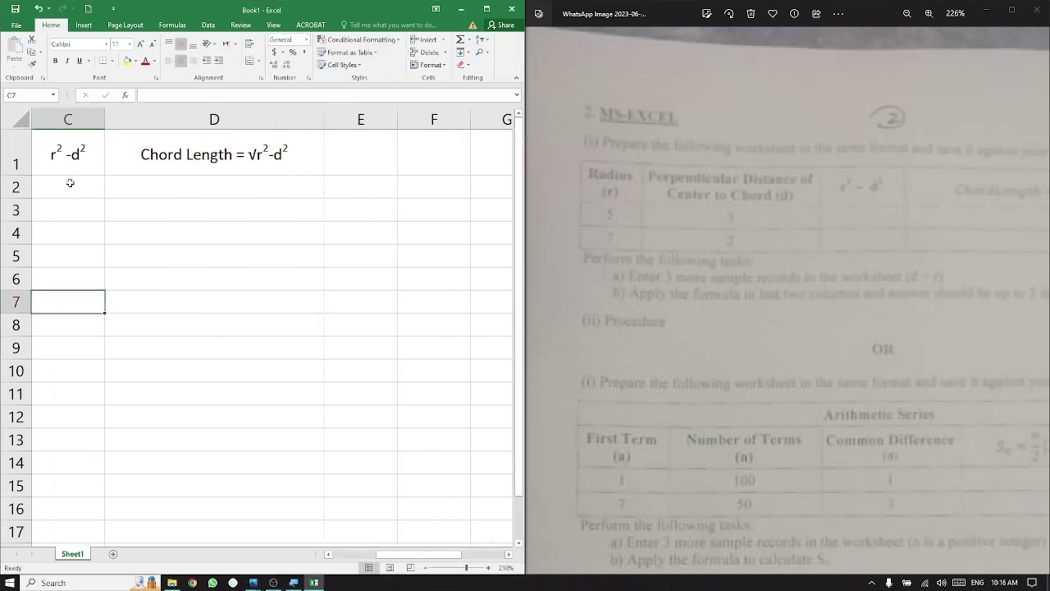
key(Left)
key(Left)
key(Up)
key(Up)
key(Up)
key(Up)
click(69, 183)
text(5)
key(Return)
text(7)
Step: Enter the perpendicular distances 3 and 2 in cells B2 and B3
key(Up)
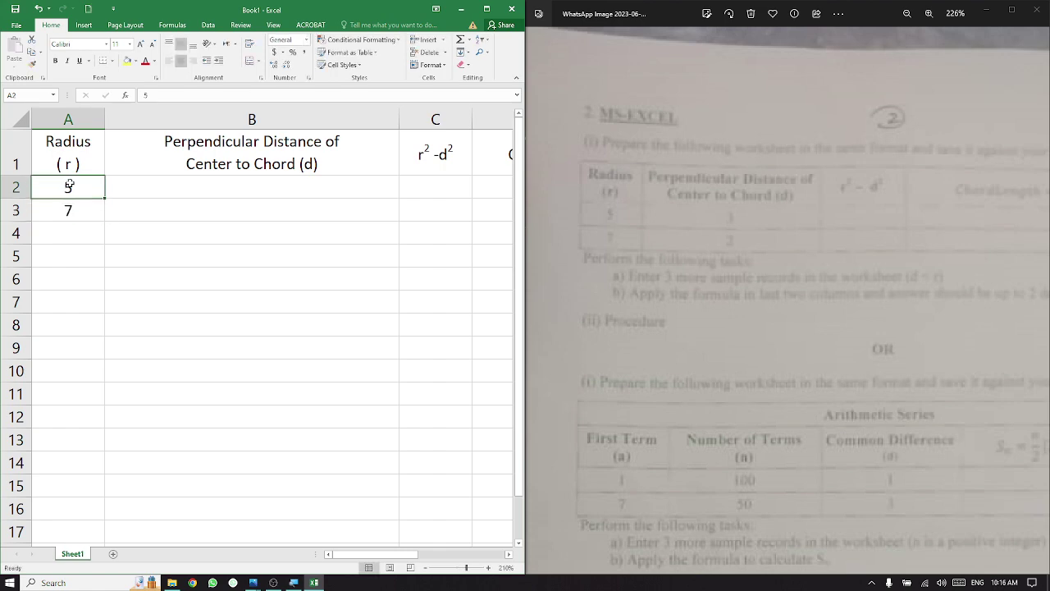
key(Right)
text(3)
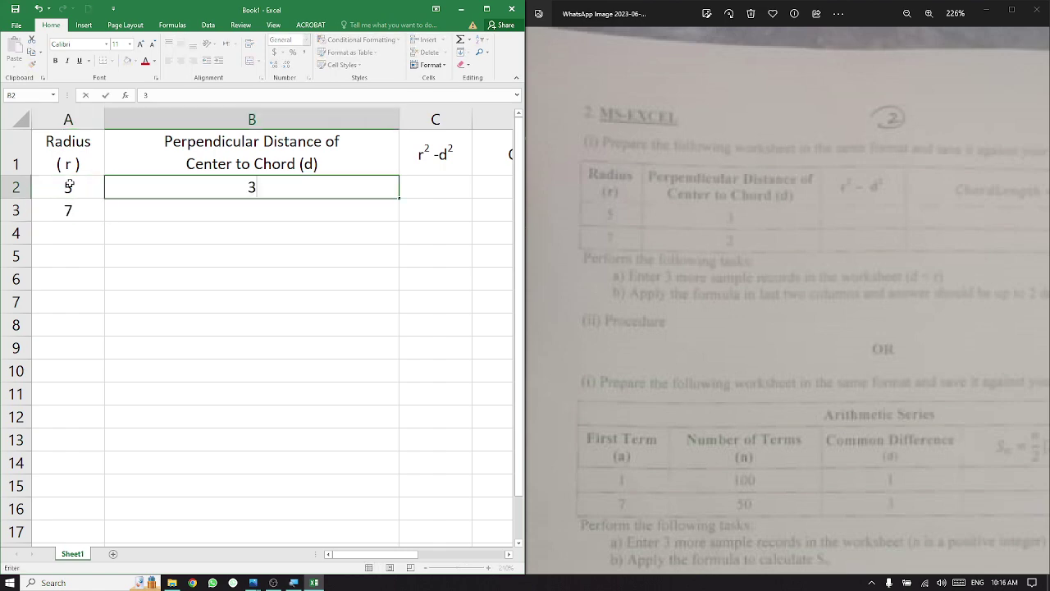
key(Return)
text(2)
key(Return)
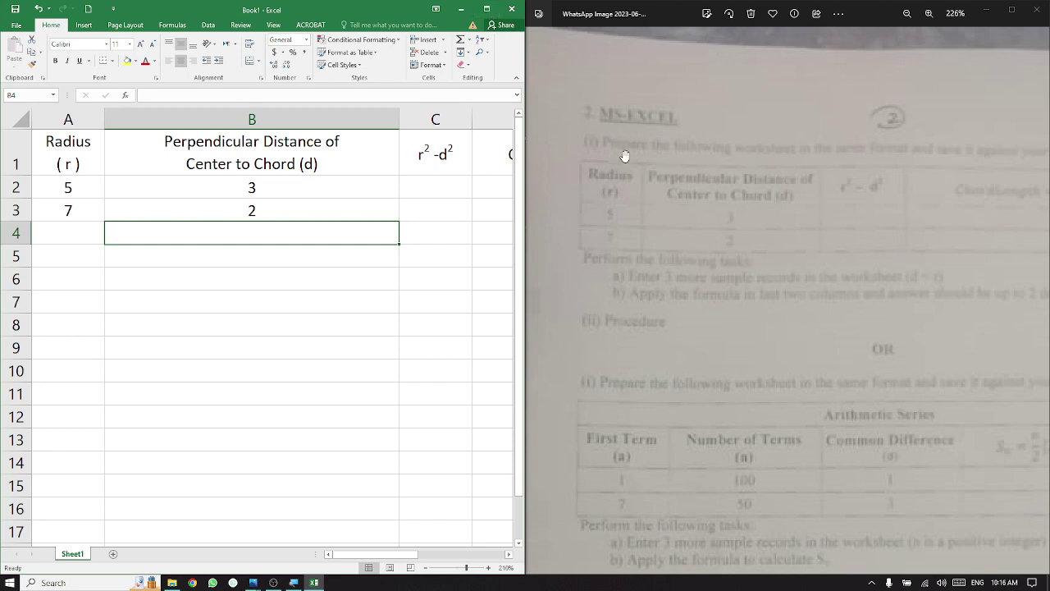
Step: Maximize the workbook and add three sample records in rows 4 to 6: radius 11 with distance 4, 9 with 2, and 15 with 7
click(486, 10)
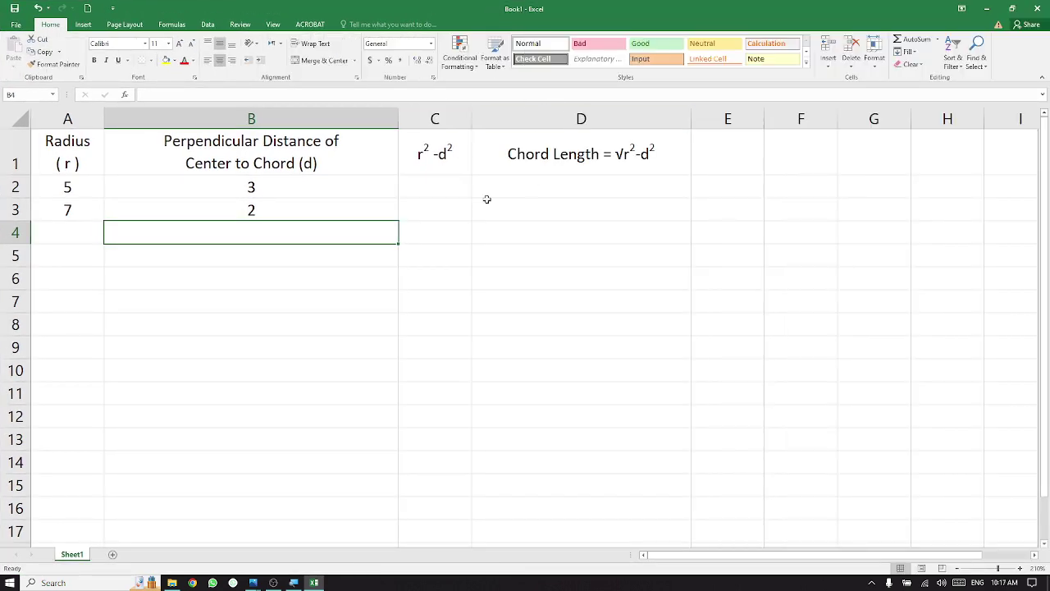
click(50, 234)
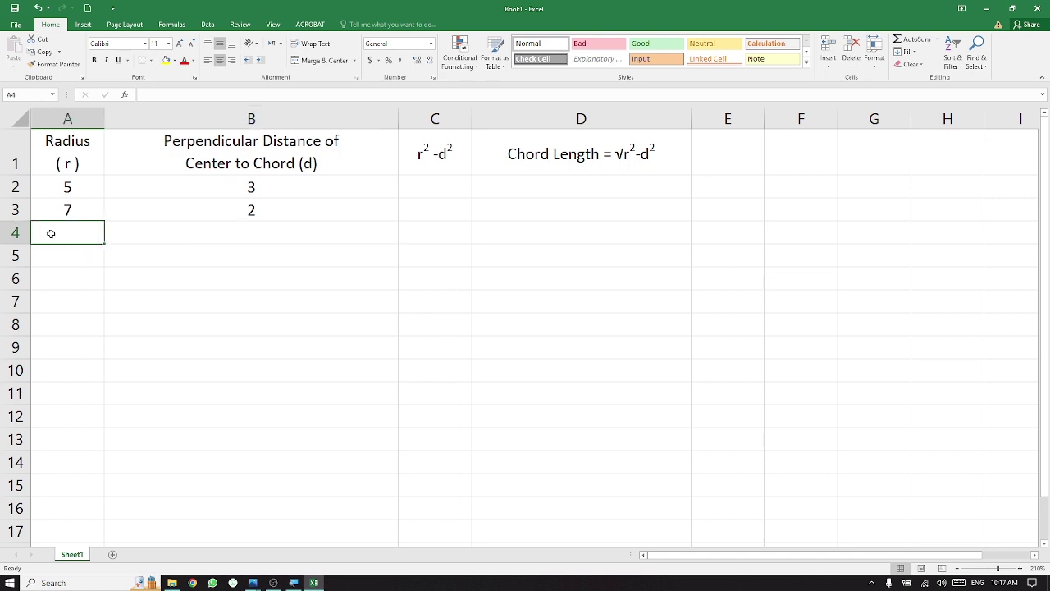
text(11)
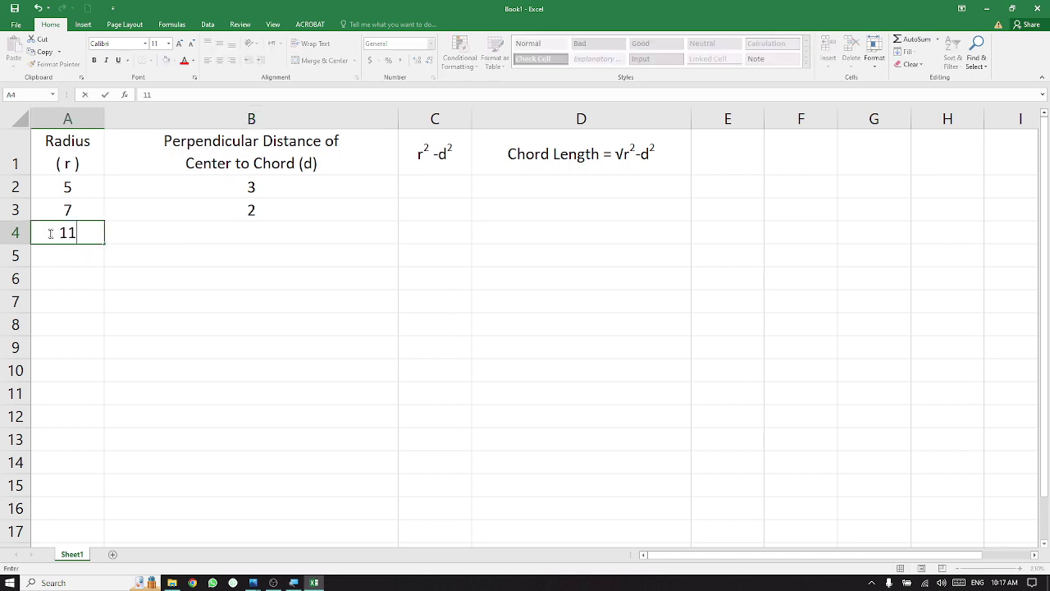
key(Tab)
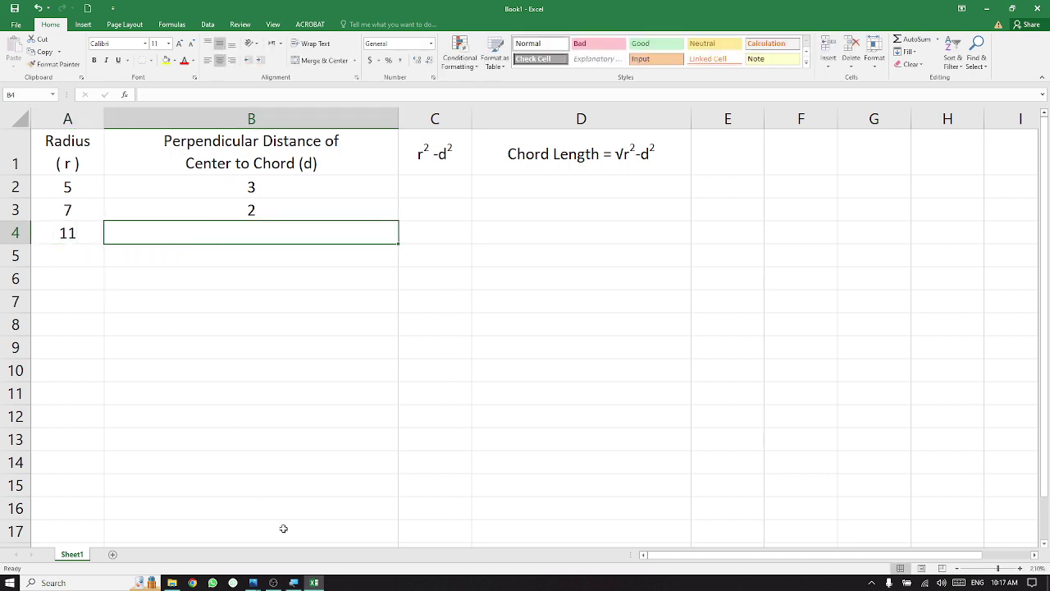
text(4)
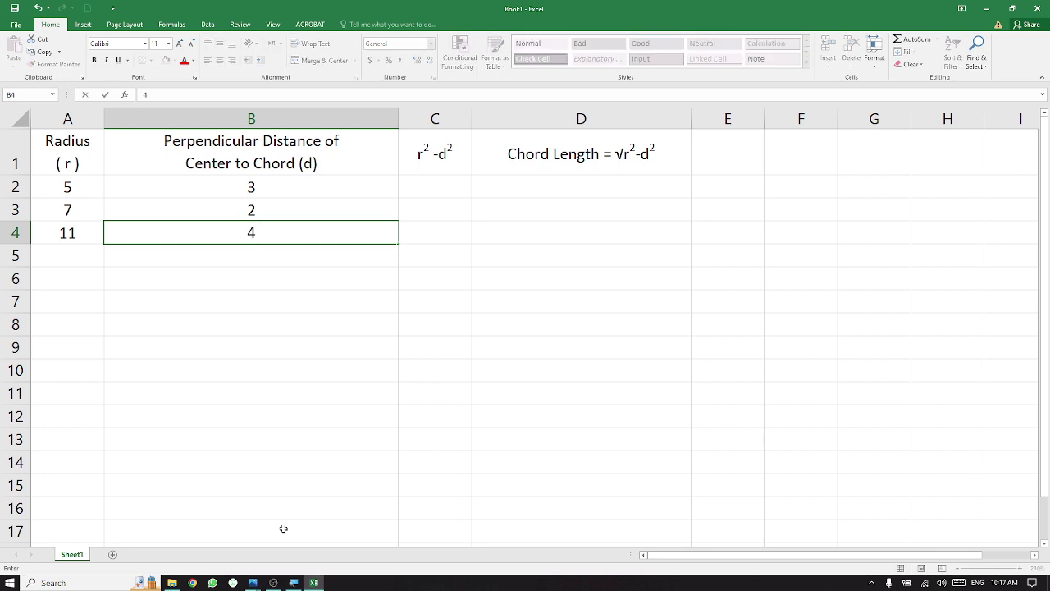
click(80, 252)
text(9)
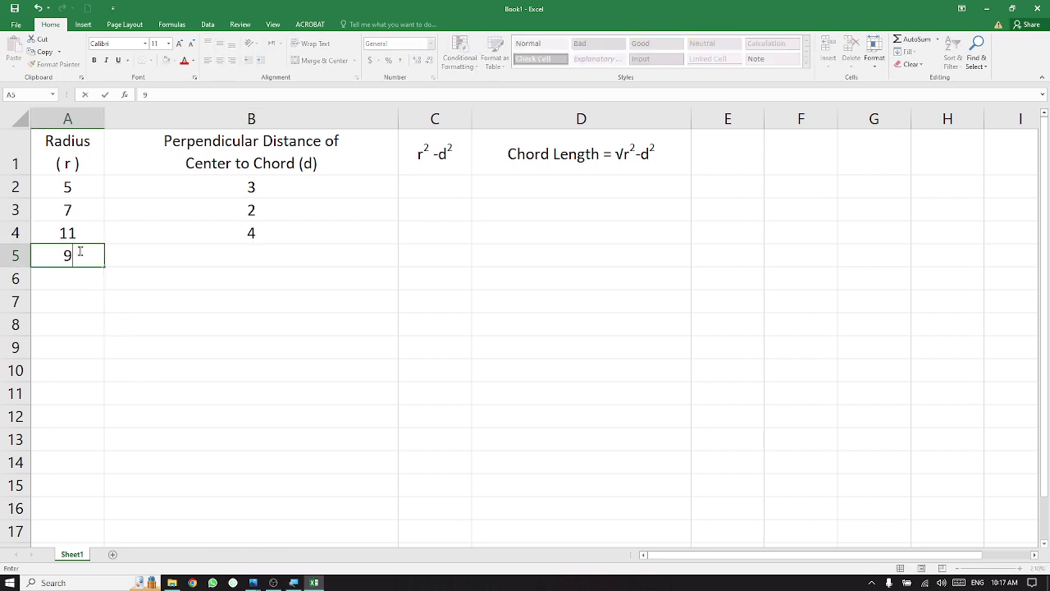
click(199, 255)
text(2)
click(69, 281)
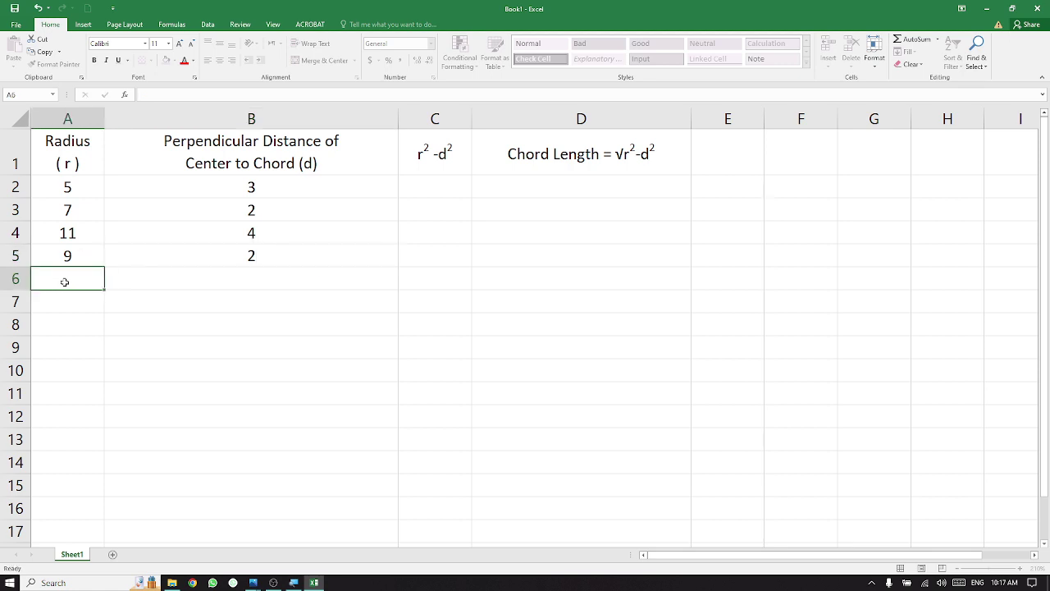
text(15)
click(249, 281)
text(7)
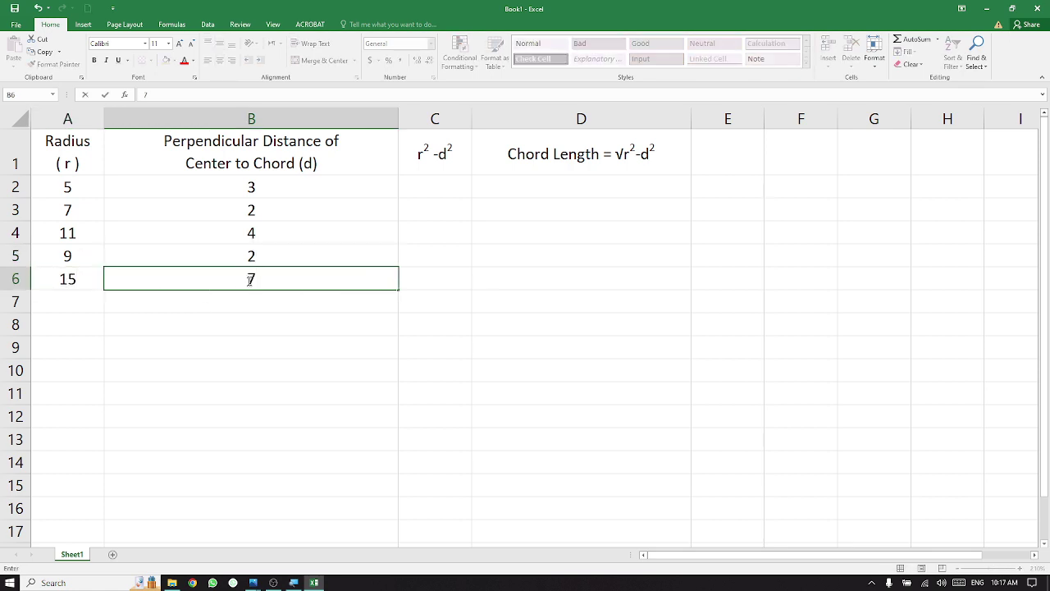
Step: Widen column C to roughly one and a half times its width
click(442, 188)
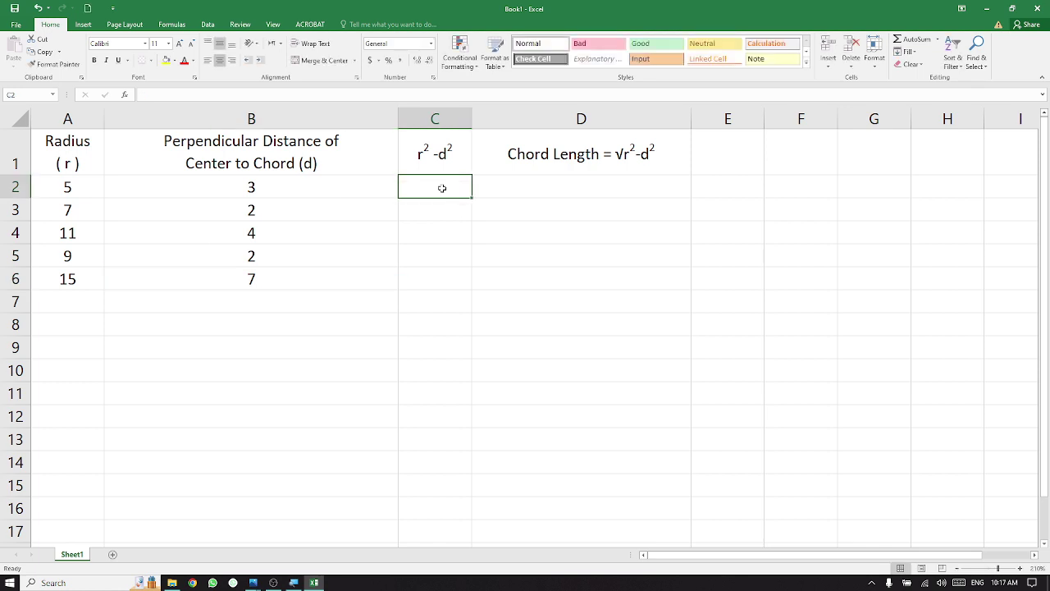
drag(473, 121, 508, 122)
click(90, 192)
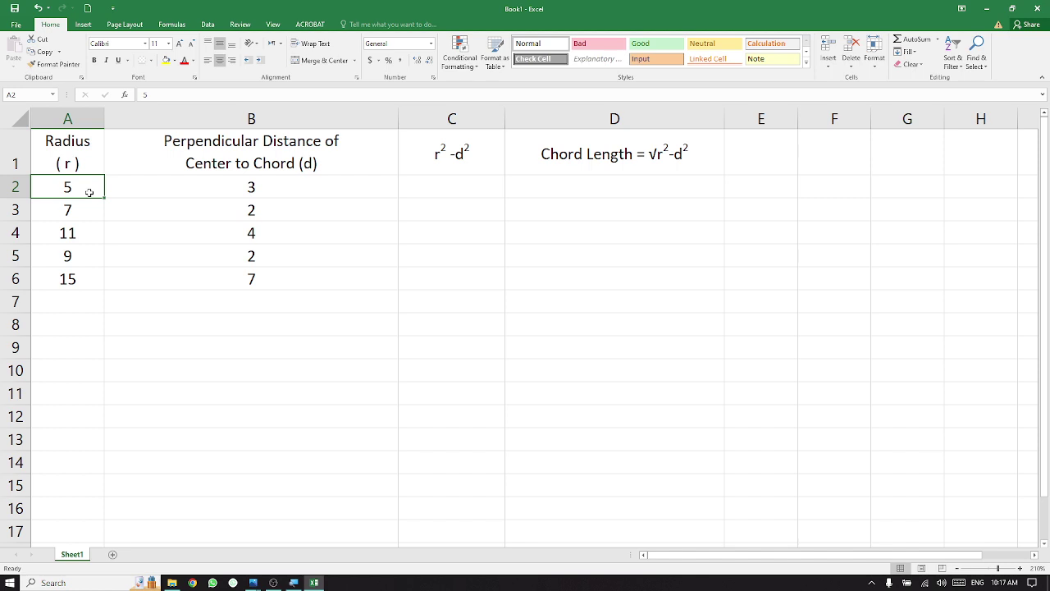
click(430, 190)
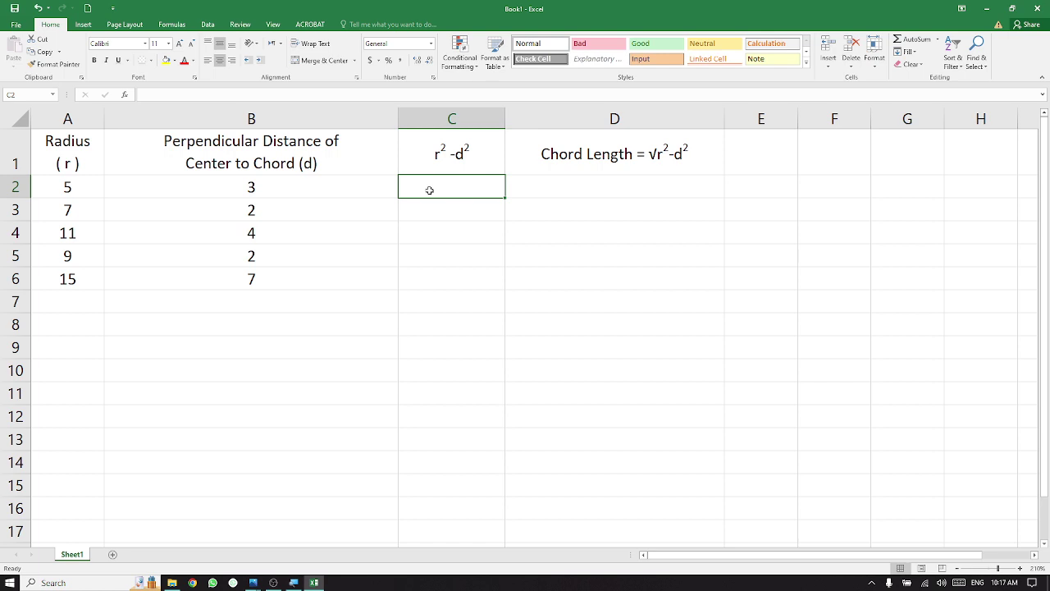
click(437, 119)
click(548, 160)
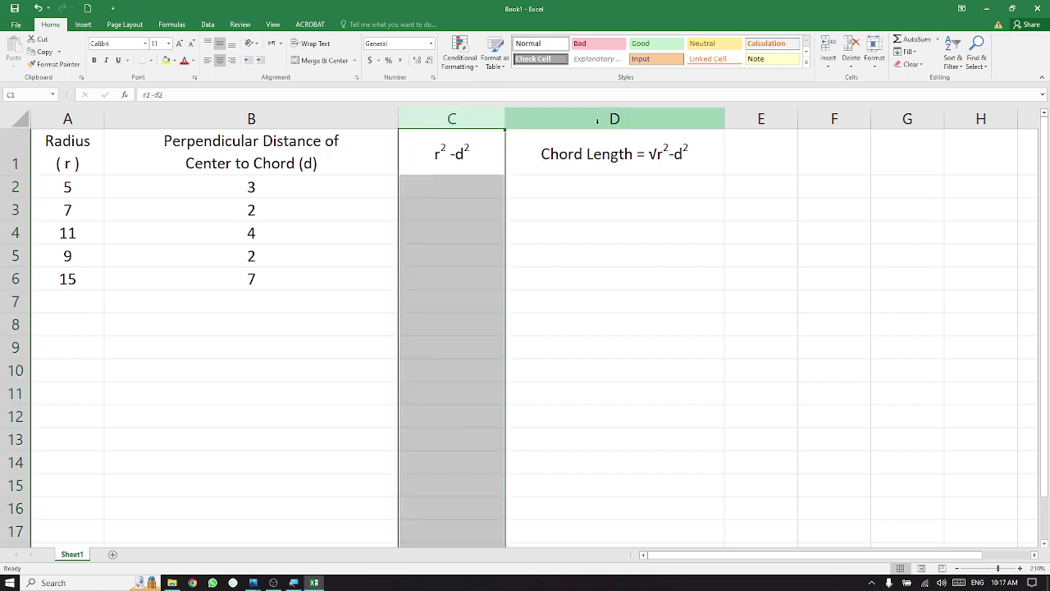
key(ctrl+space)
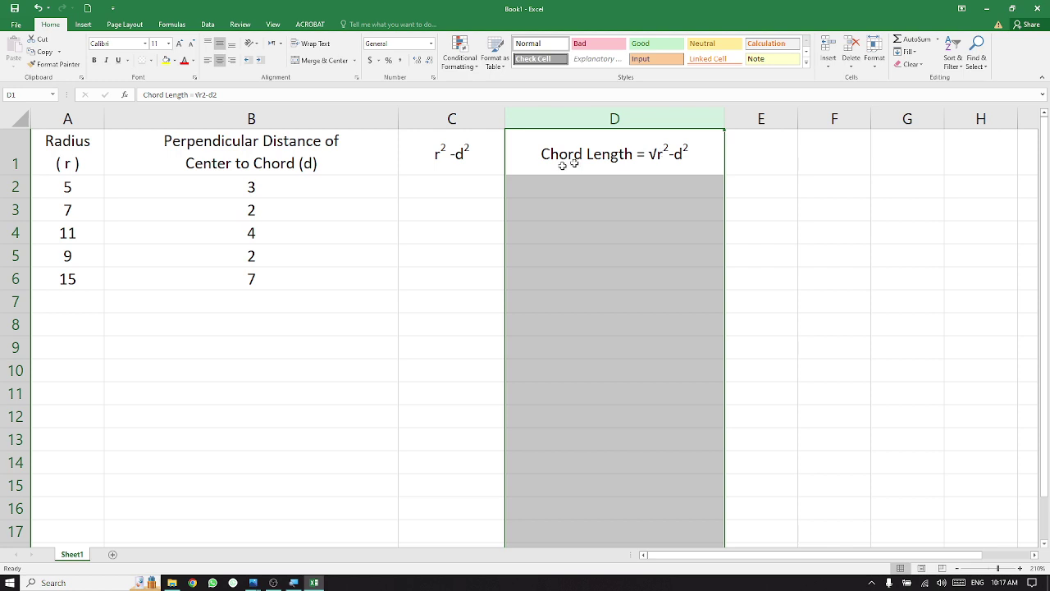
Step: Enter the formula =A2*A2 - B2*B2 in cell C2 to calculate r²-d² for the first record
click(475, 190)
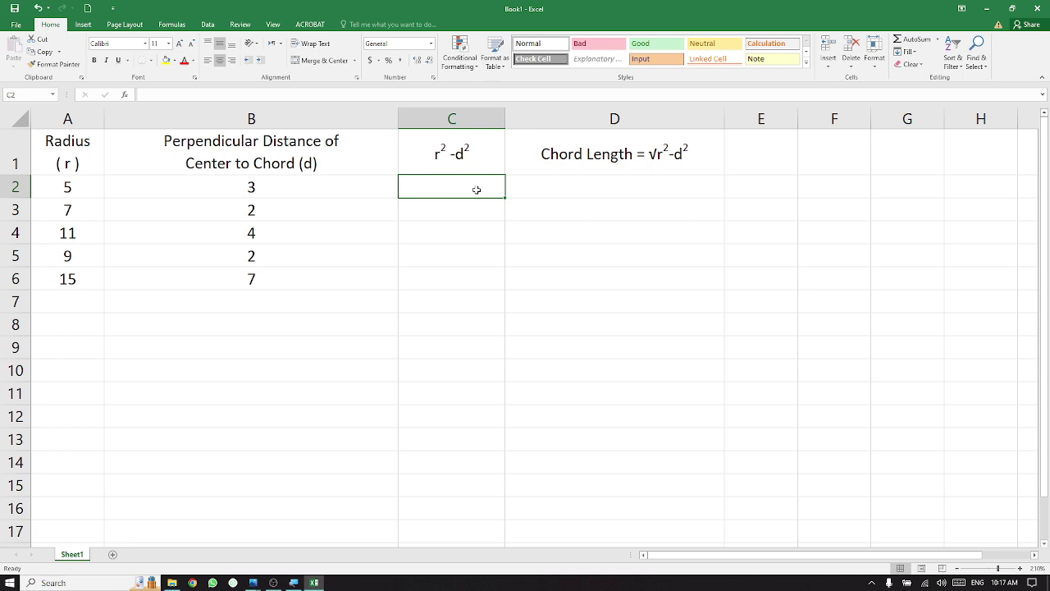
text(=)
click(66, 188)
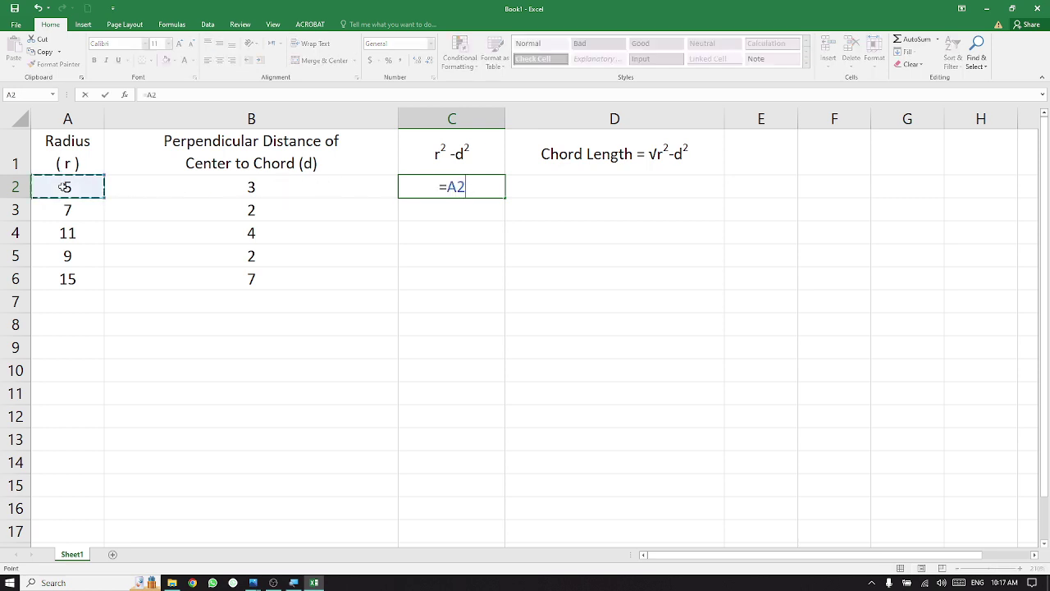
text(*)
click(64, 187)
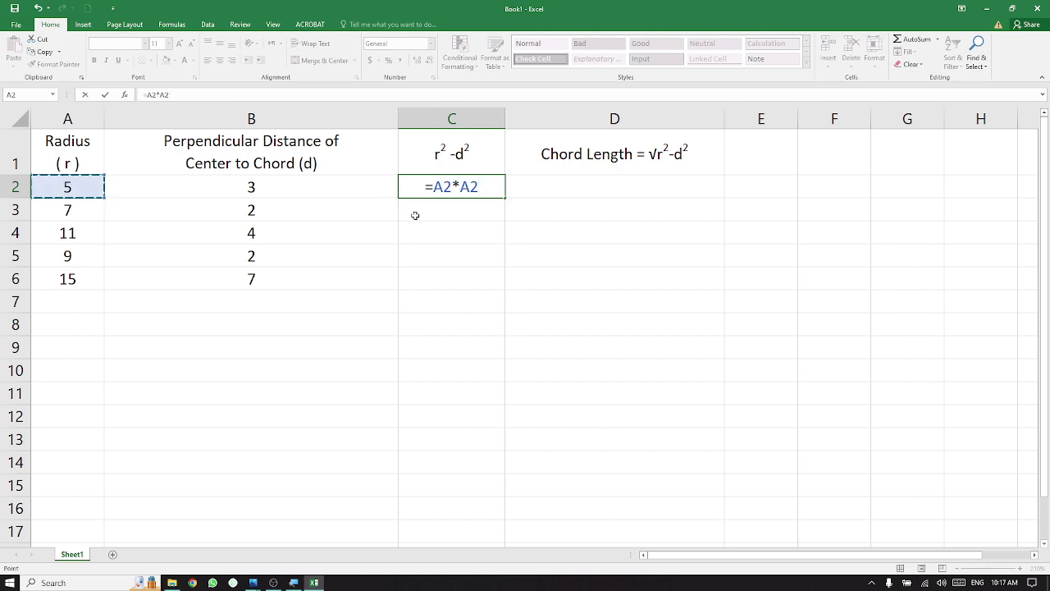
text(-)
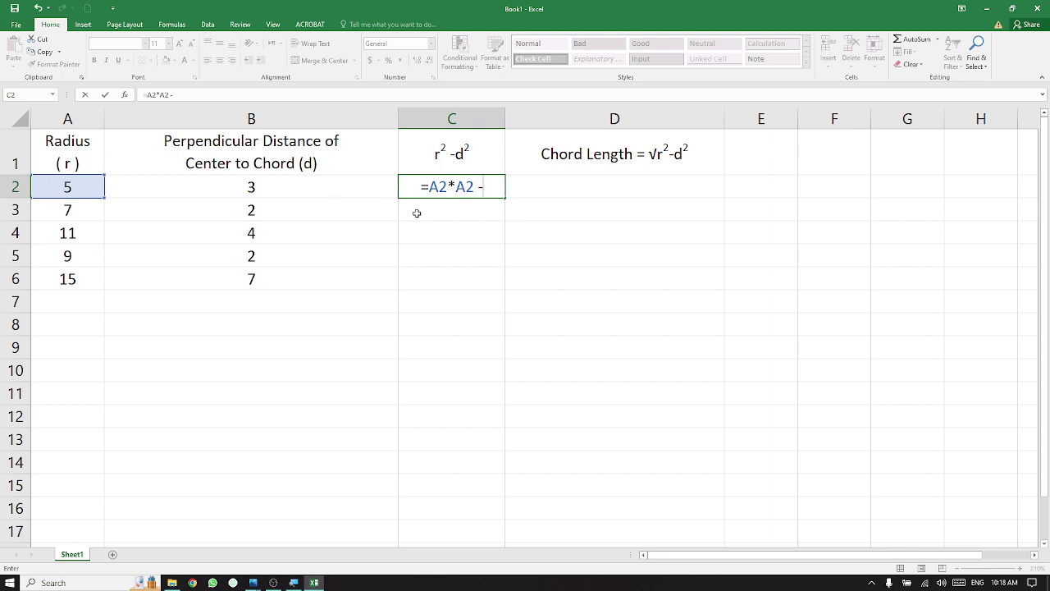
click(347, 181)
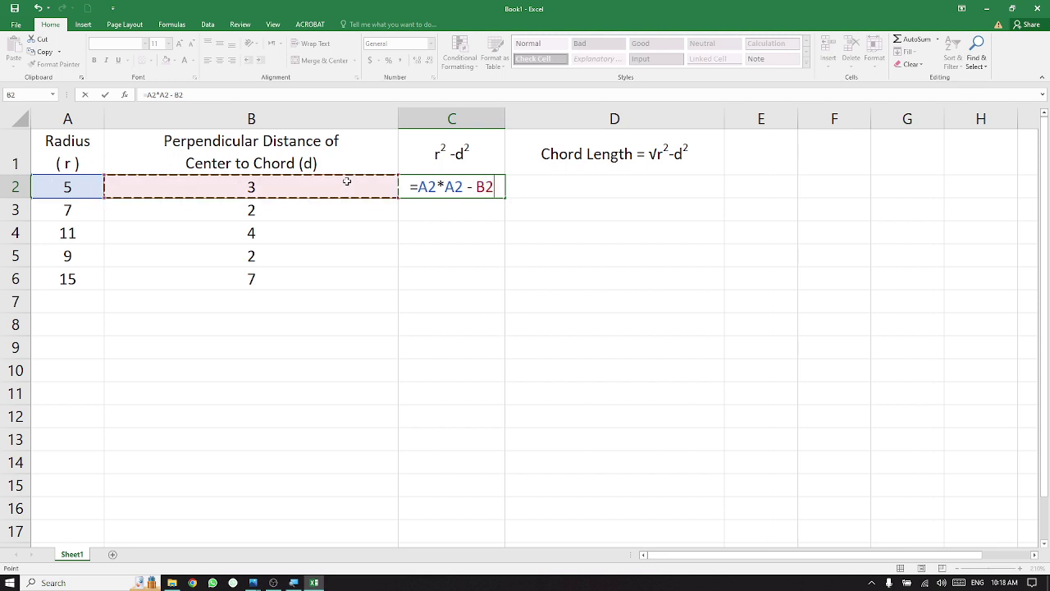
text(*)
click(304, 184)
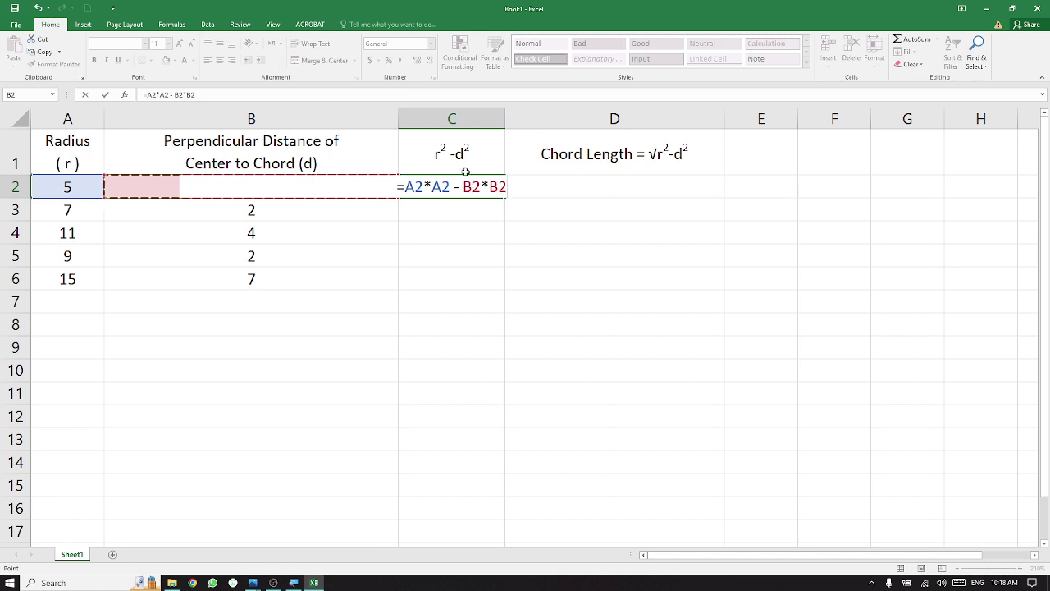
key(Return)
Step: Fill the r²-d² formula from C2 down through C6 for all five records
click(497, 188)
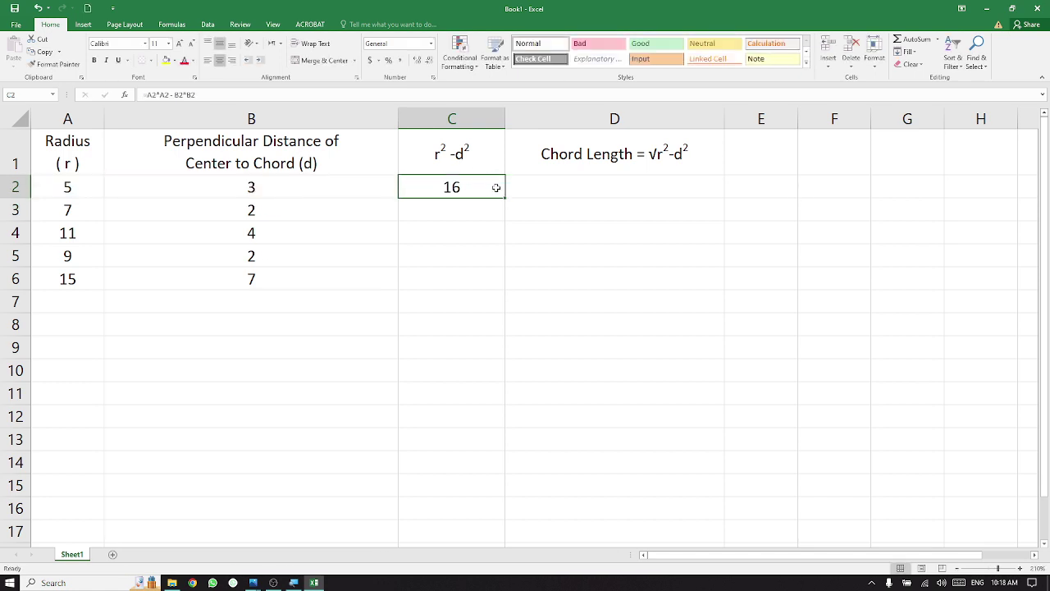
drag(505, 198, 504, 283)
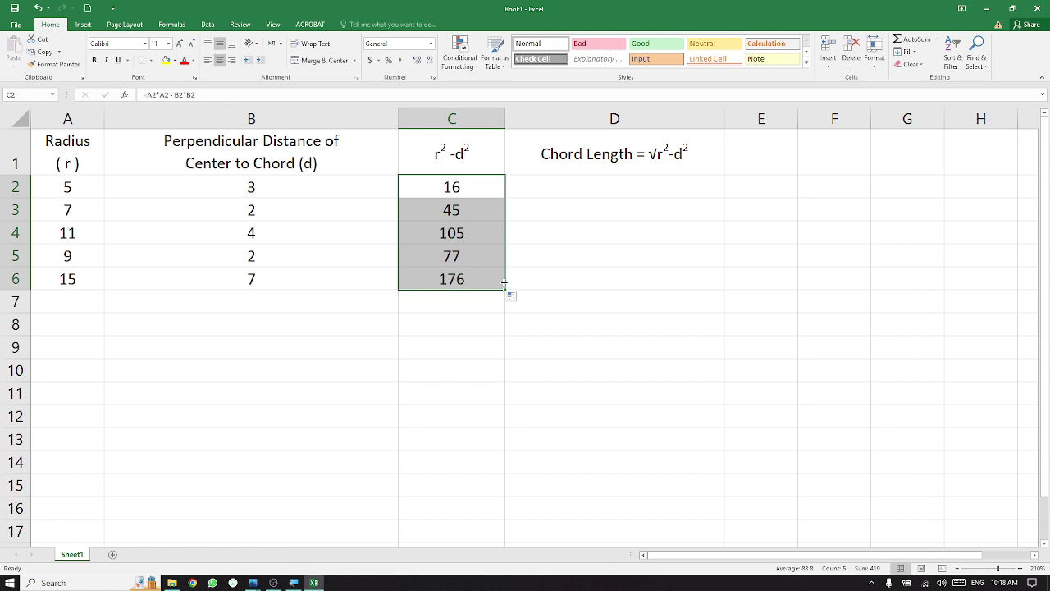
key(ctrl+z)
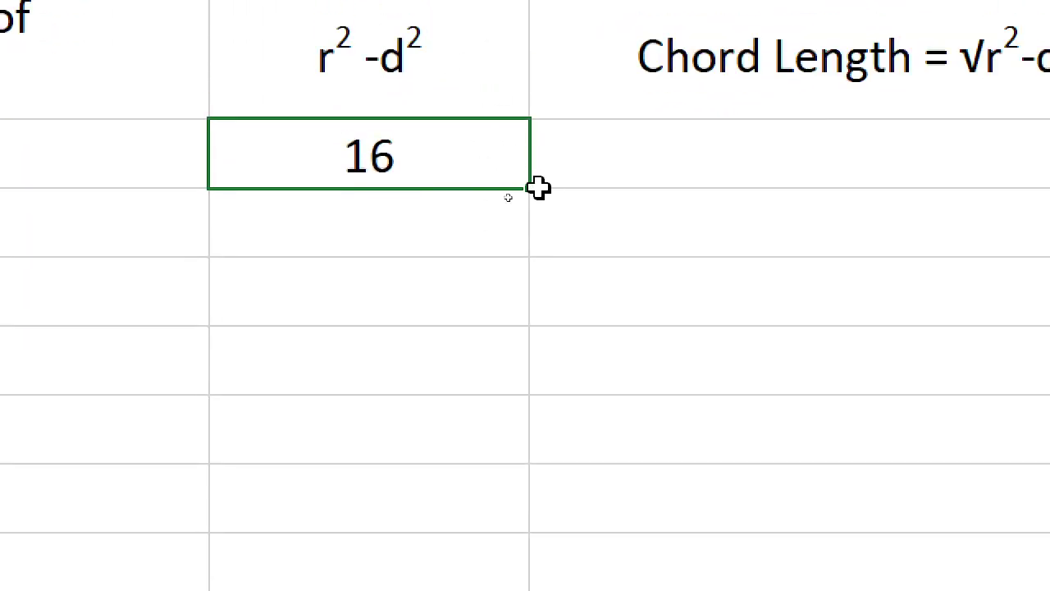
double_click(533, 190)
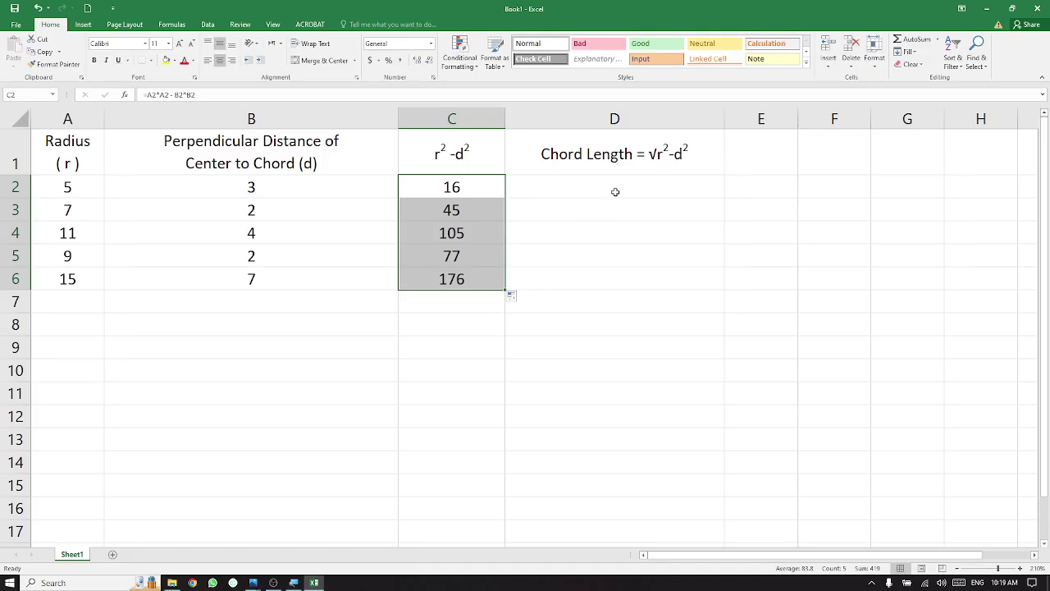
Step: Enter the formula =SQRT(C2) in cell D2 to calculate the first chord length
click(615, 192)
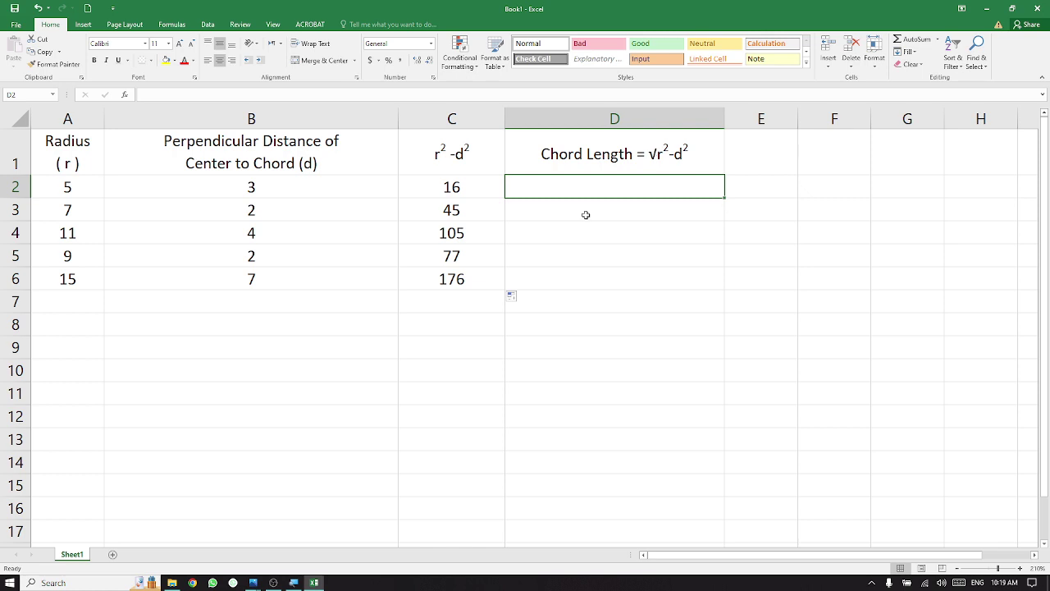
text(=sqrt)
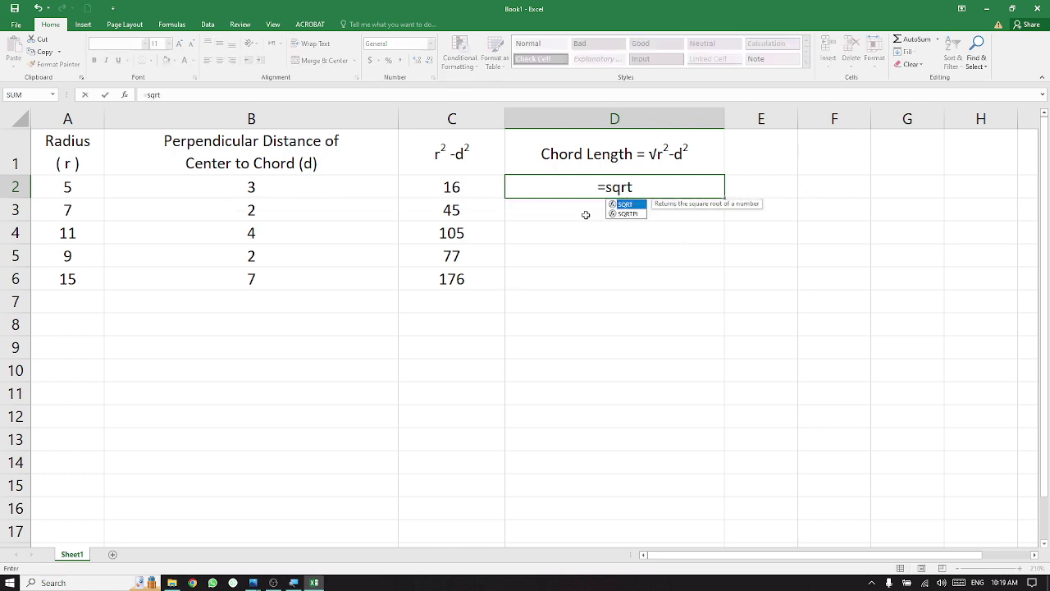
text(()
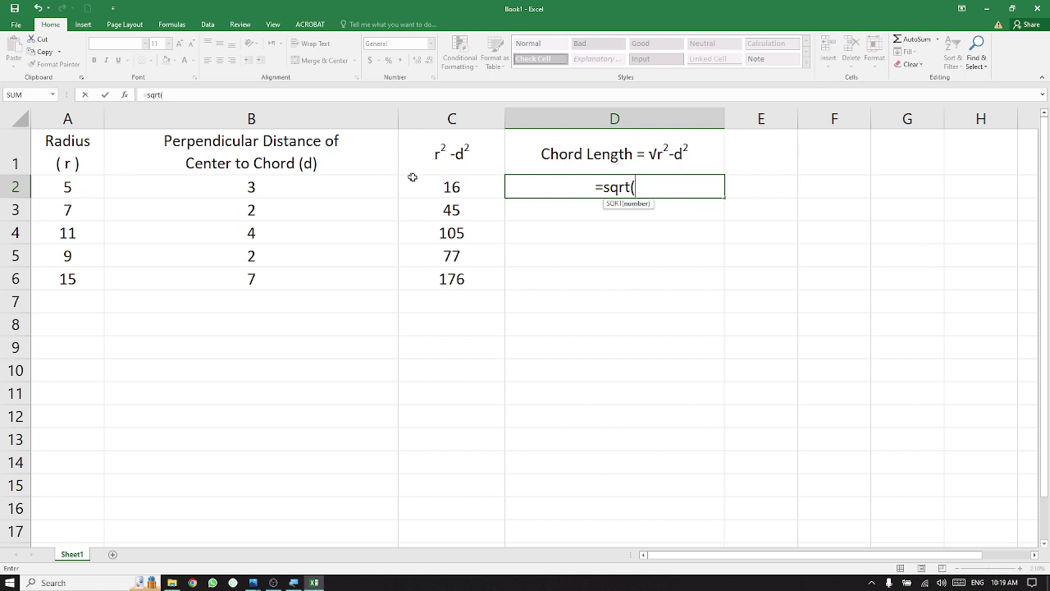
click(464, 186)
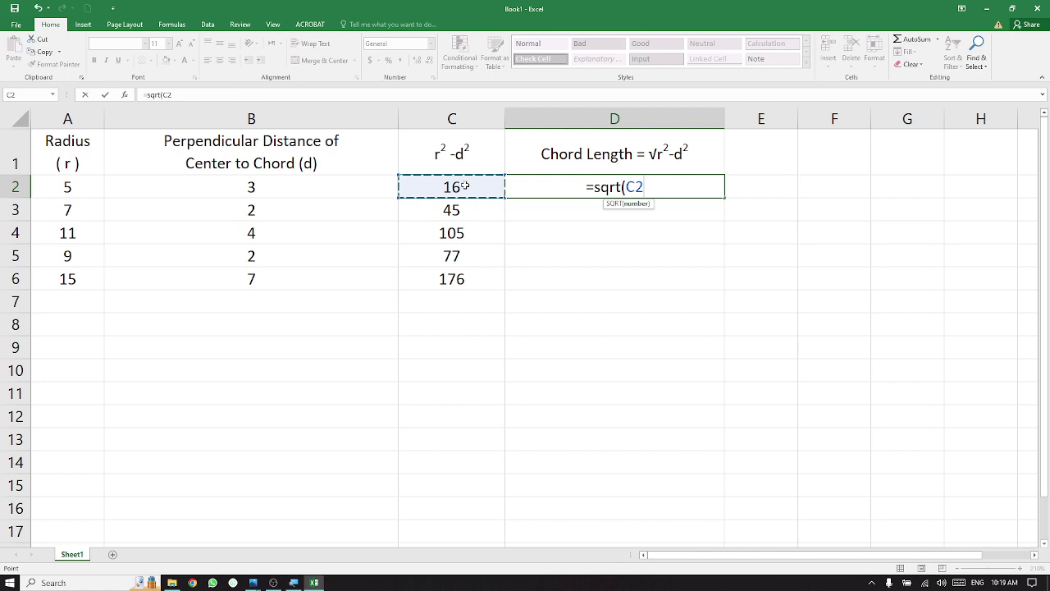
text())
key(Return)
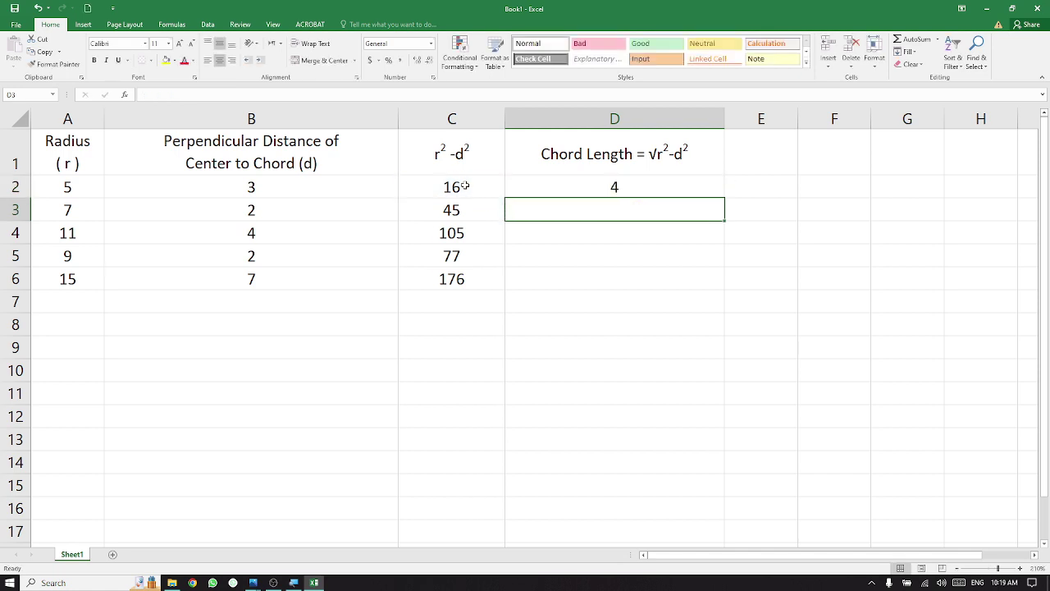
Step: Fill the square-root formula from D2 down through D6 for the remaining records
click(713, 188)
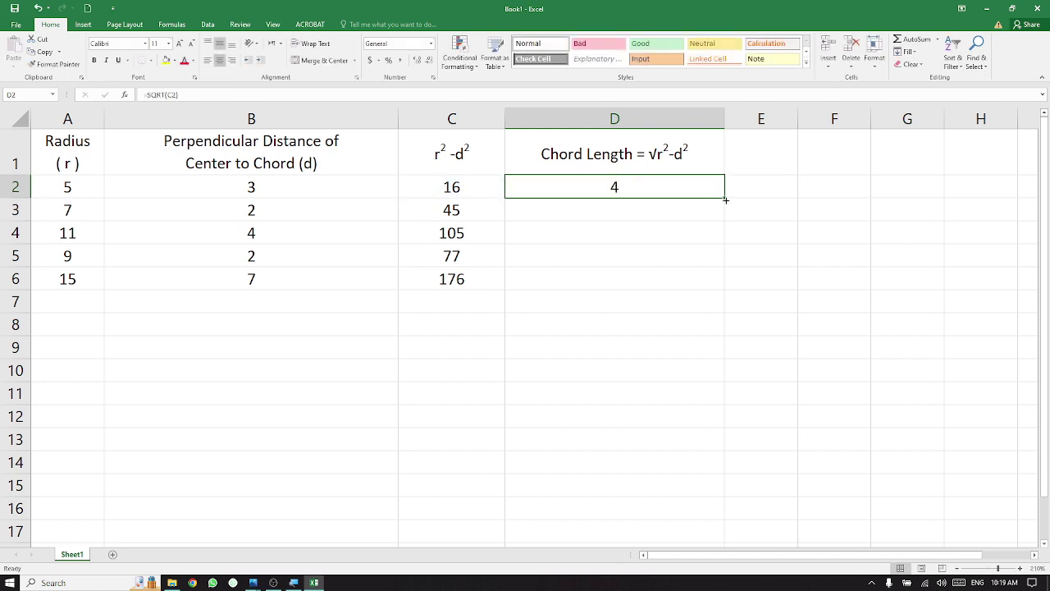
double_click(726, 200)
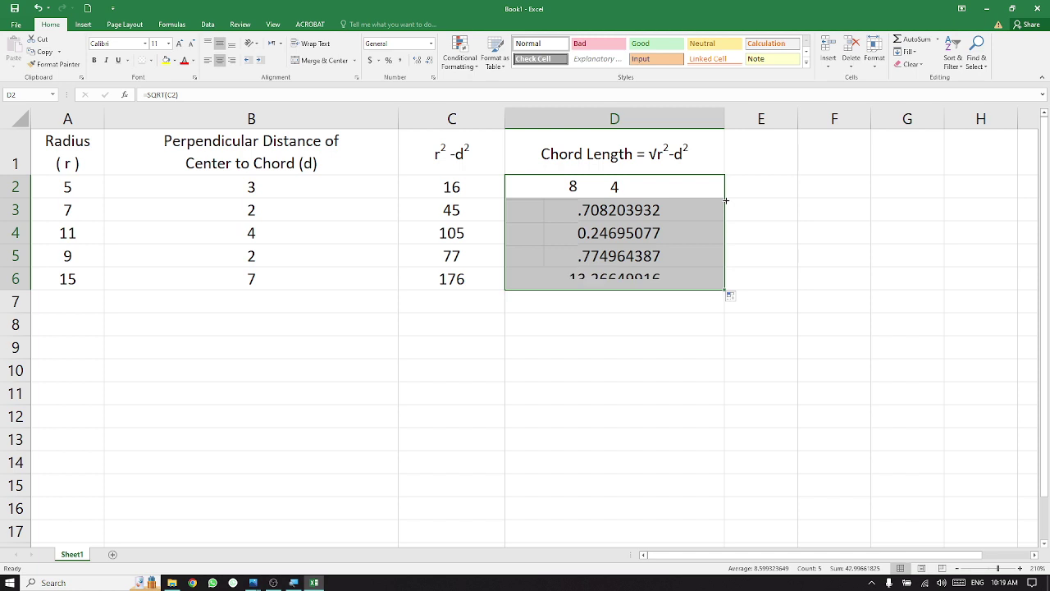
click(764, 259)
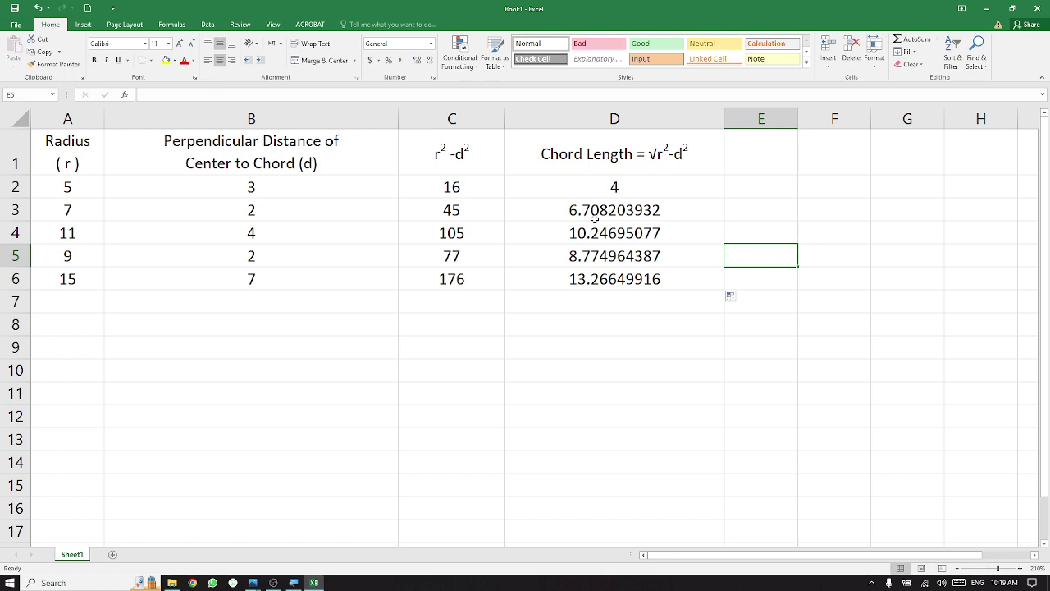
Step: Format the results in C2:D6 to show two decimal places
drag(471, 192, 588, 277)
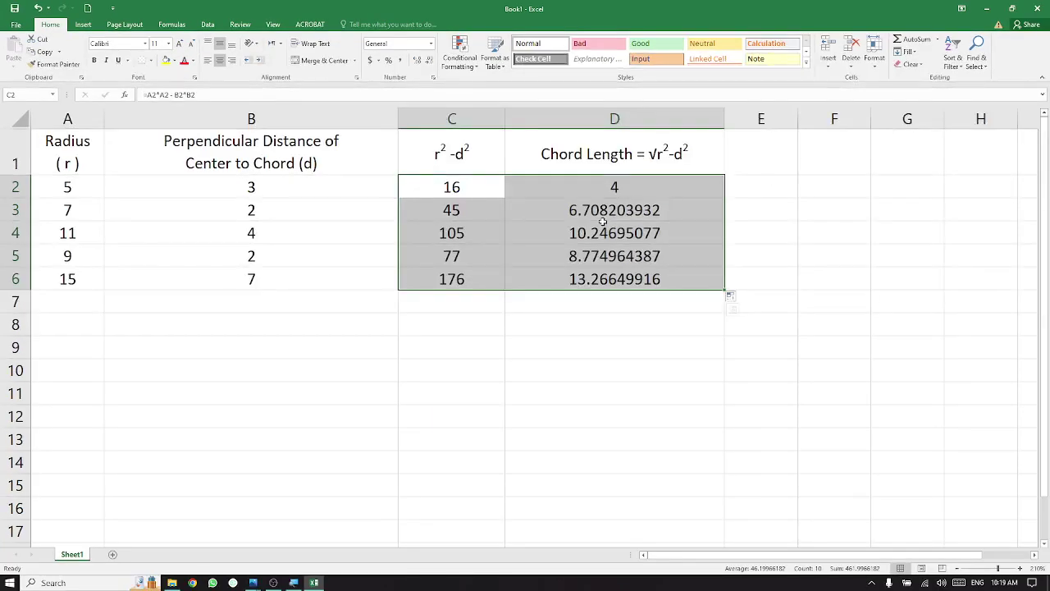
click(429, 63)
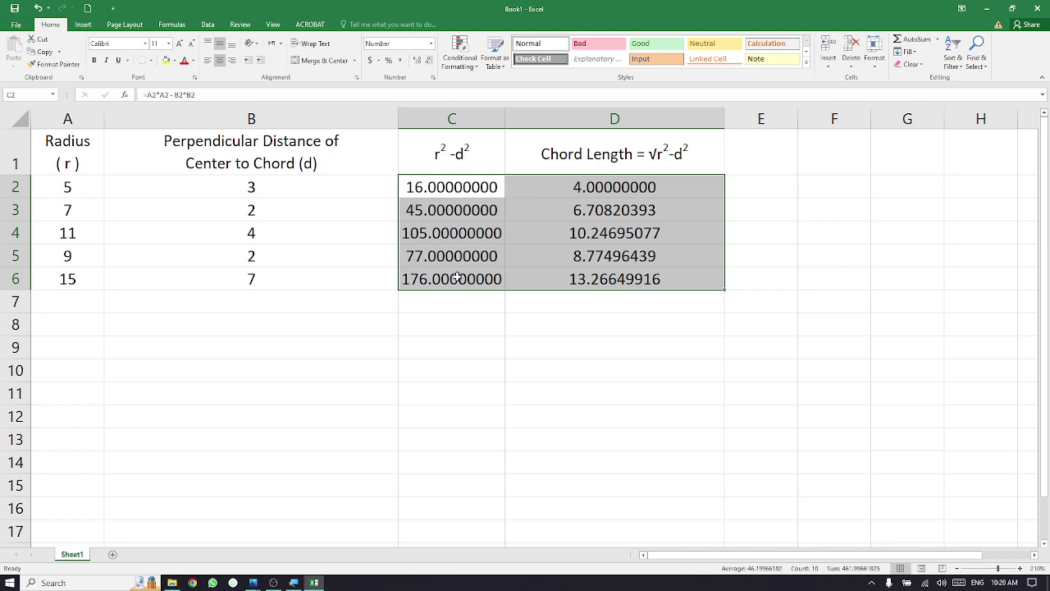
click(416, 62)
click(416, 62)
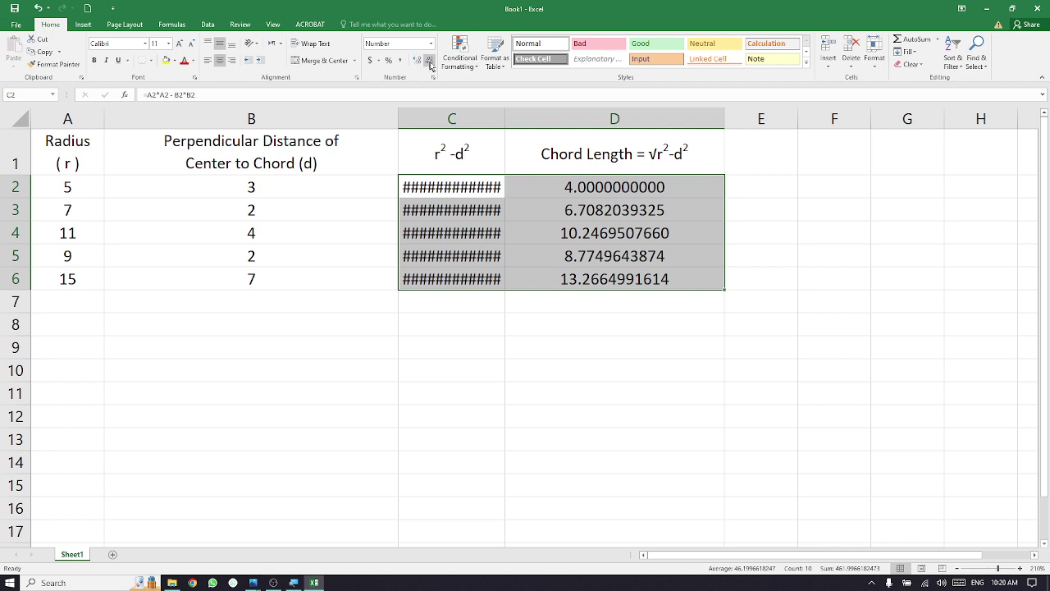
click(428, 61)
click(428, 60)
click(429, 60)
click(428, 61)
click(428, 60)
click(428, 61)
click(428, 60)
click(429, 61)
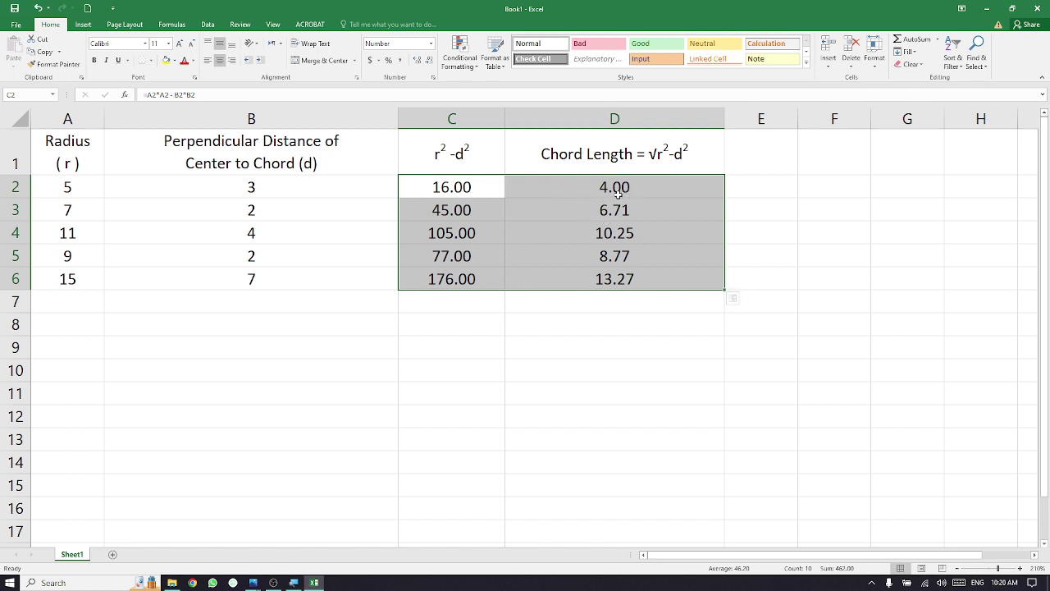
click(756, 339)
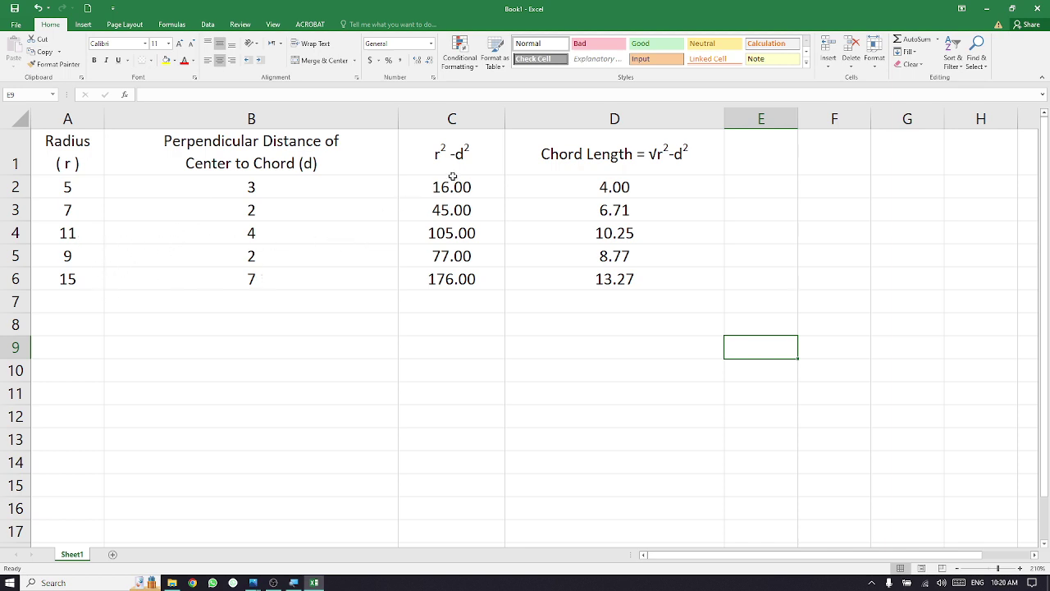
Step: Review the formulas in C2 and D2 and the decimal formatting of the range C2:D6
click(460, 111)
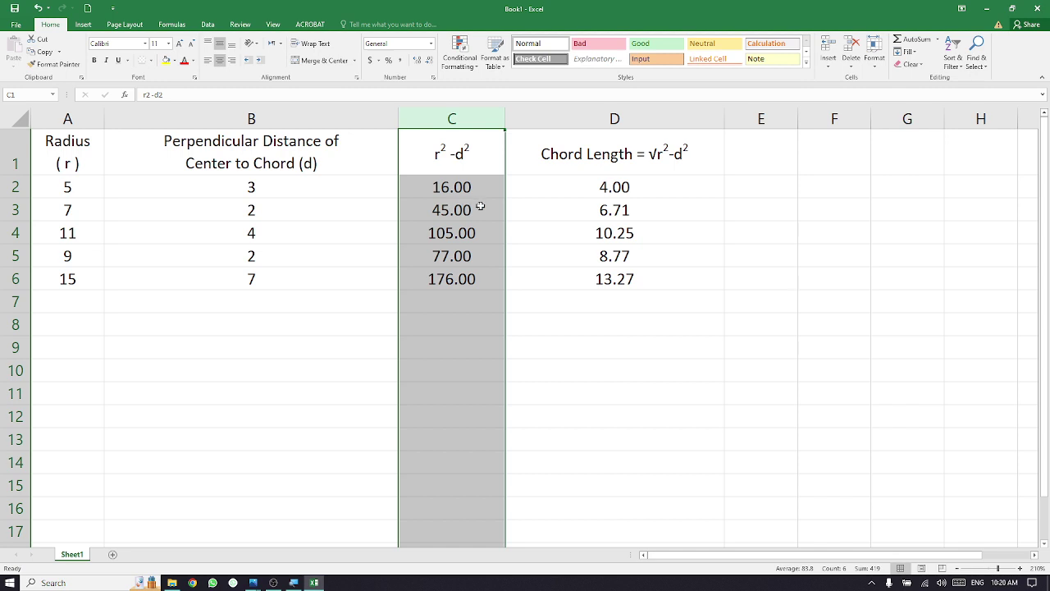
click(650, 220)
click(483, 187)
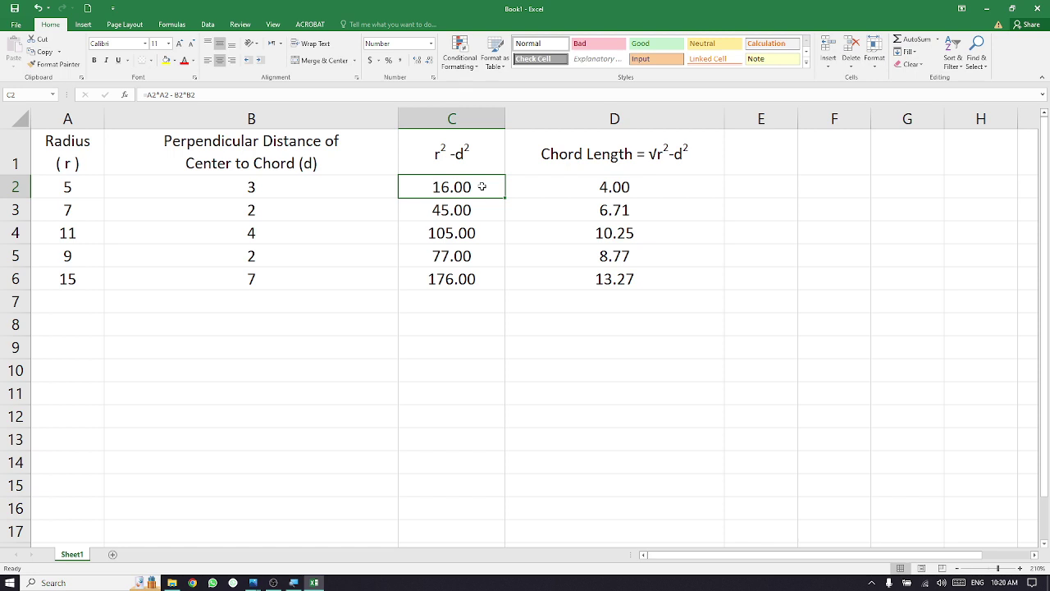
click(207, 94)
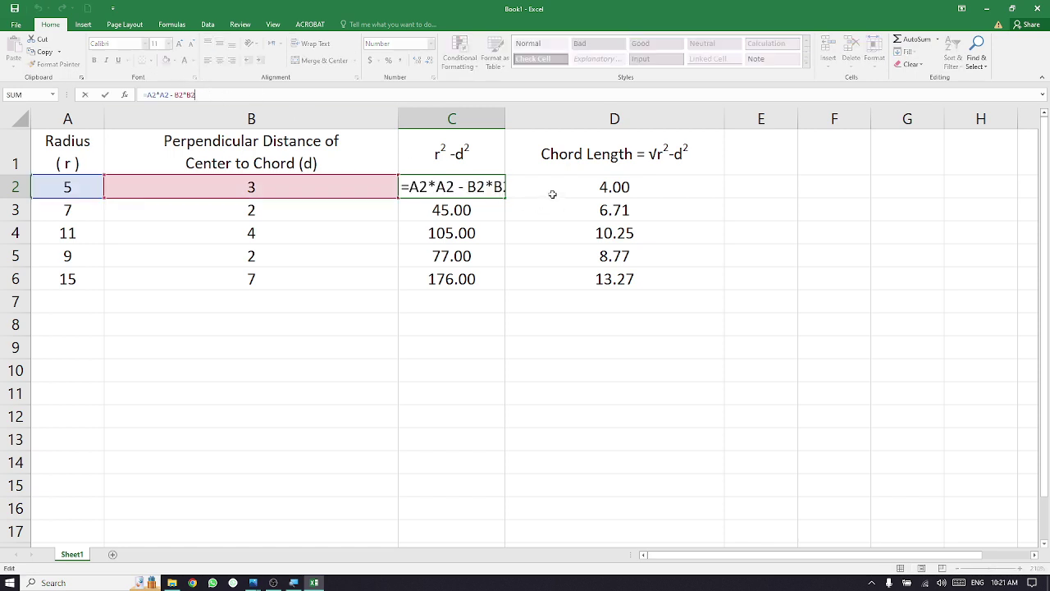
key(ctrl+Return)
click(631, 188)
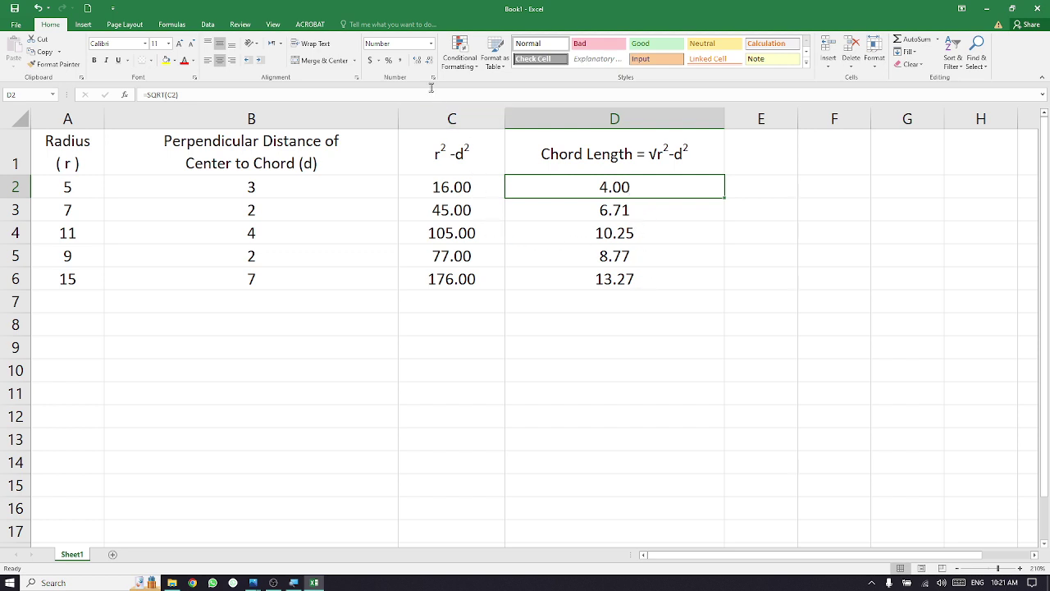
drag(481, 184, 603, 273)
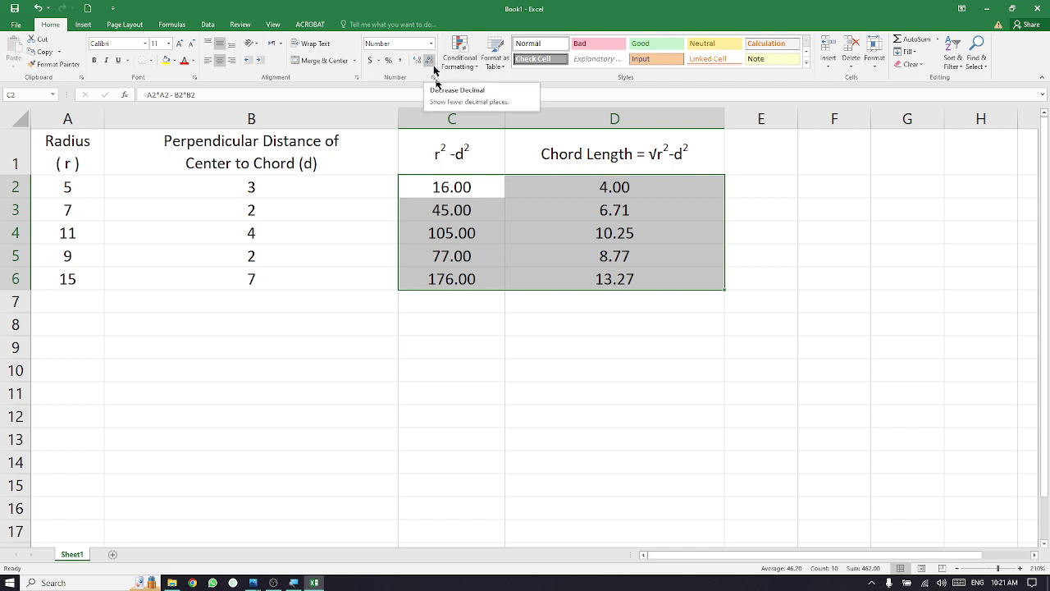
click(488, 355)
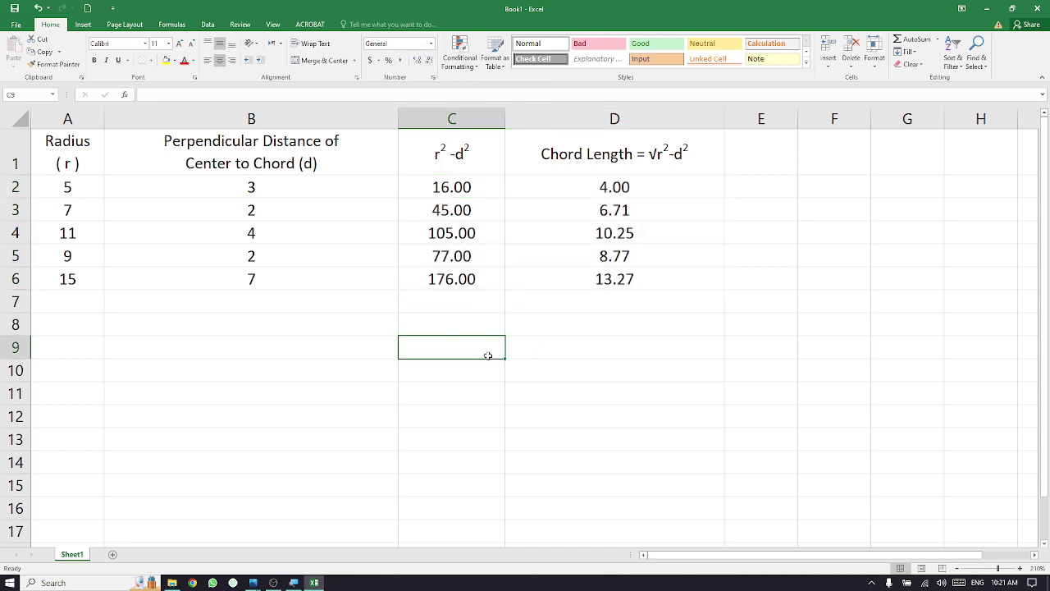
Step: Check the Arithmetic Series question in the exam paper photo, and create a new blank workbook in Excel
click(254, 582)
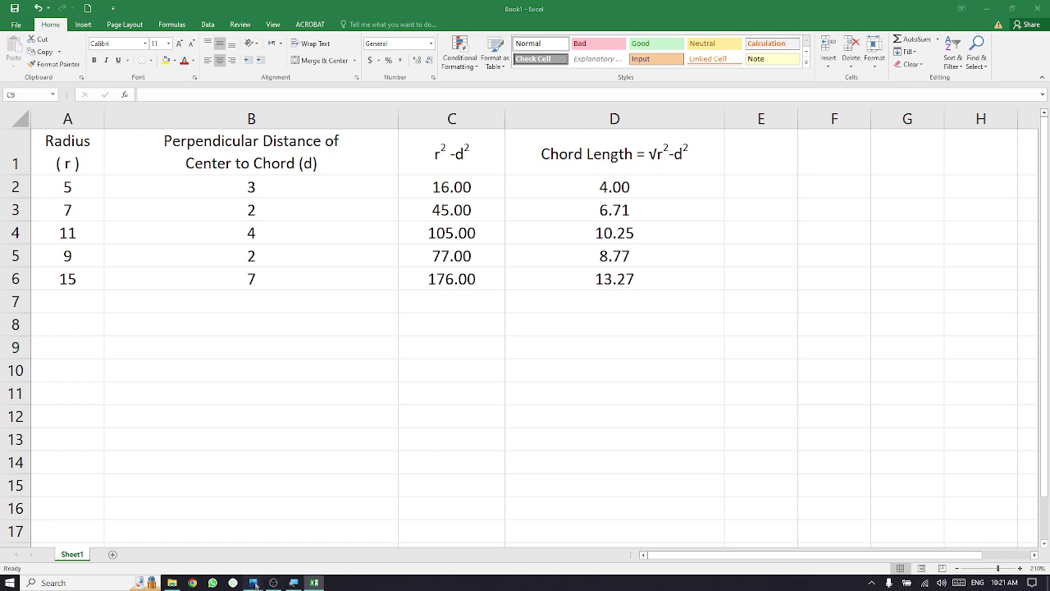
click(368, 544)
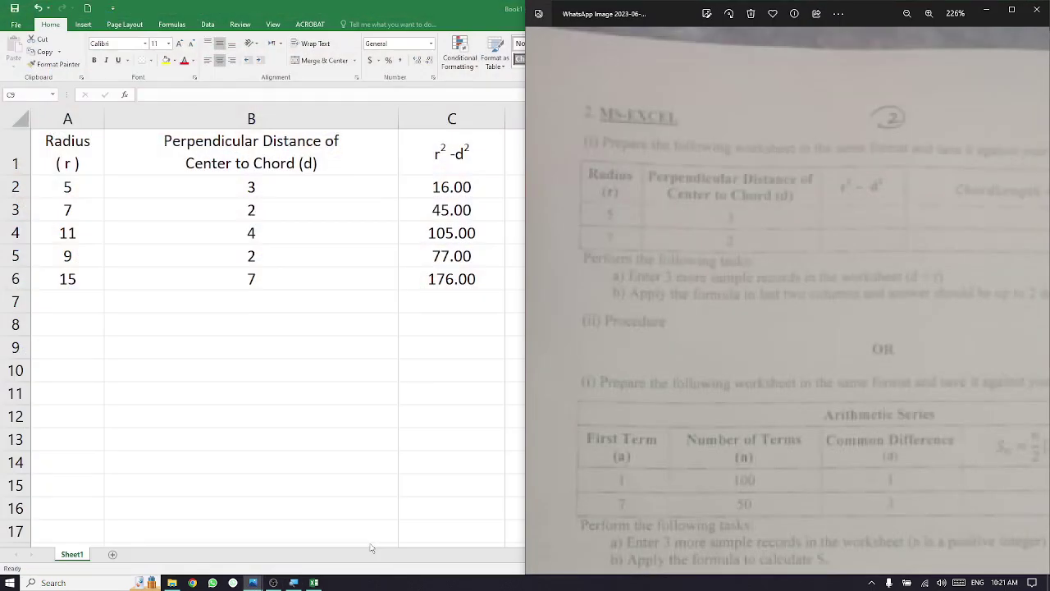
drag(936, 389, 879, 98)
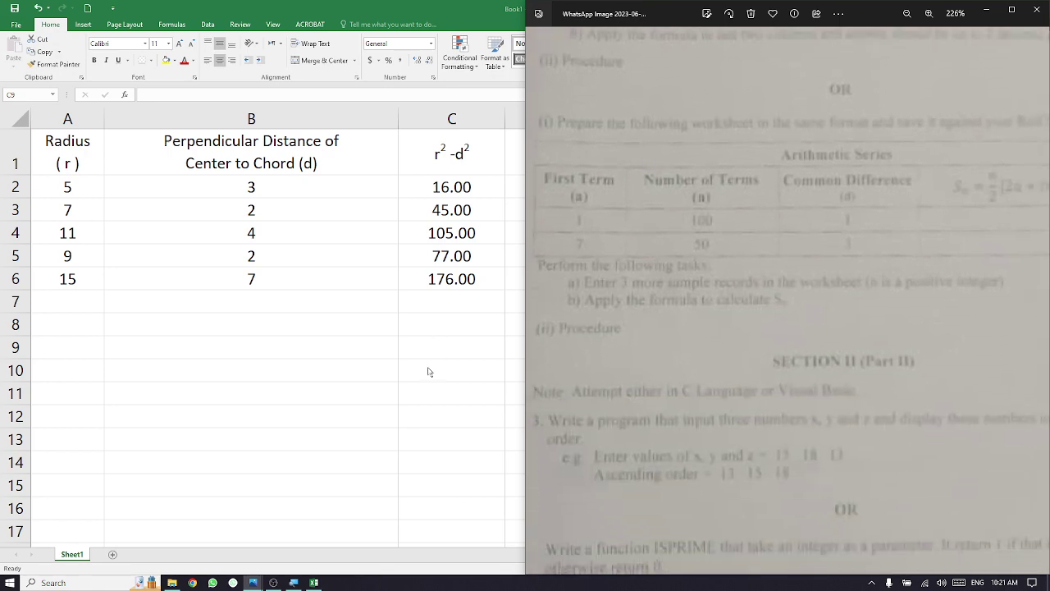
key(alt+Tab)
key(ctrl+n)
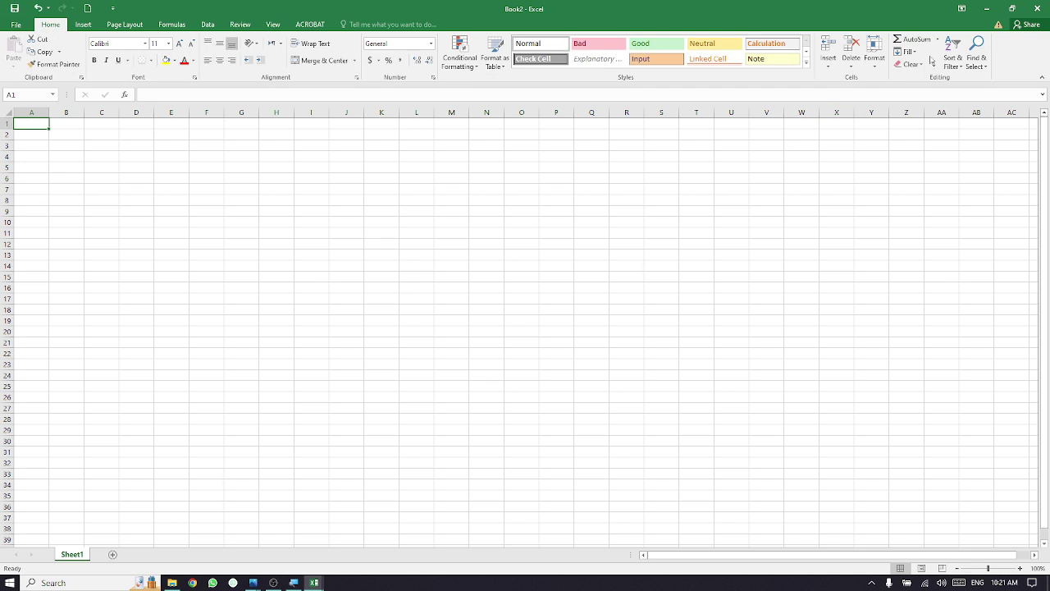
Step: Save the chord-length workbook as 112233 in the Documents folder and put its window away
click(990, 11)
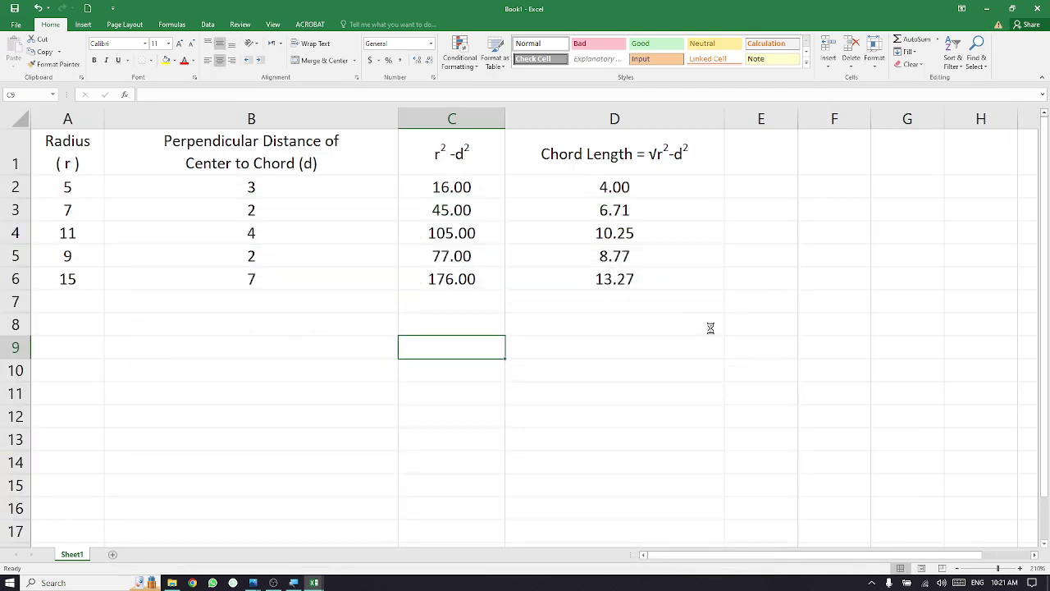
key(ctrl+s)
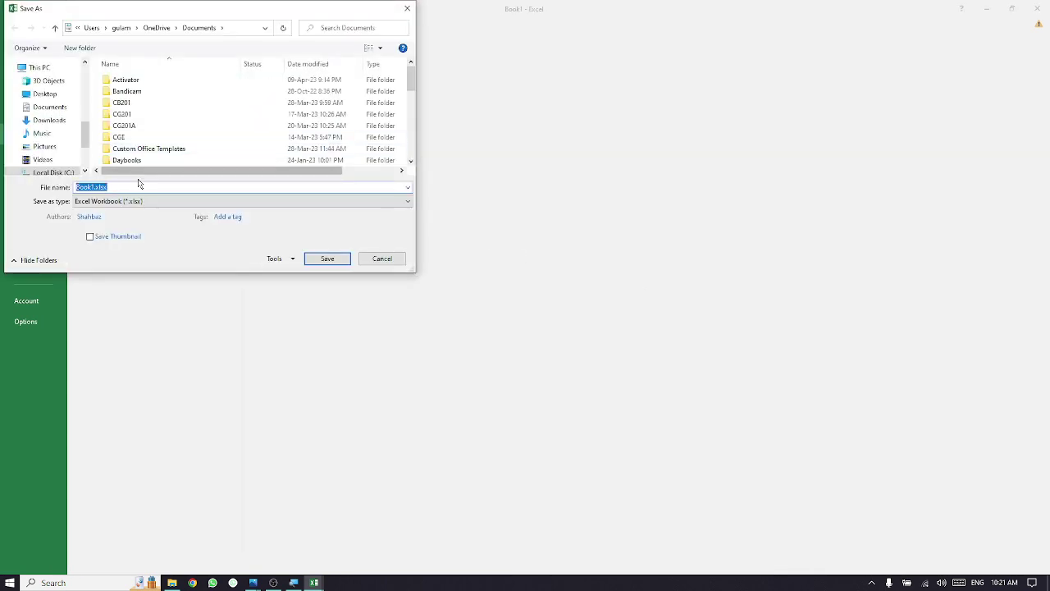
text(11223)
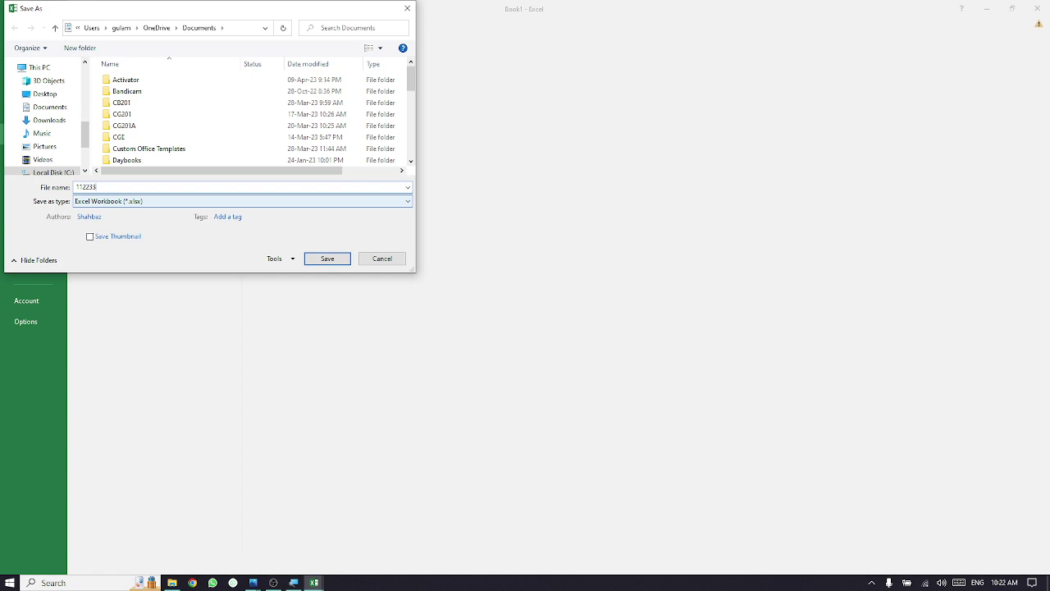
text(3)
click(324, 261)
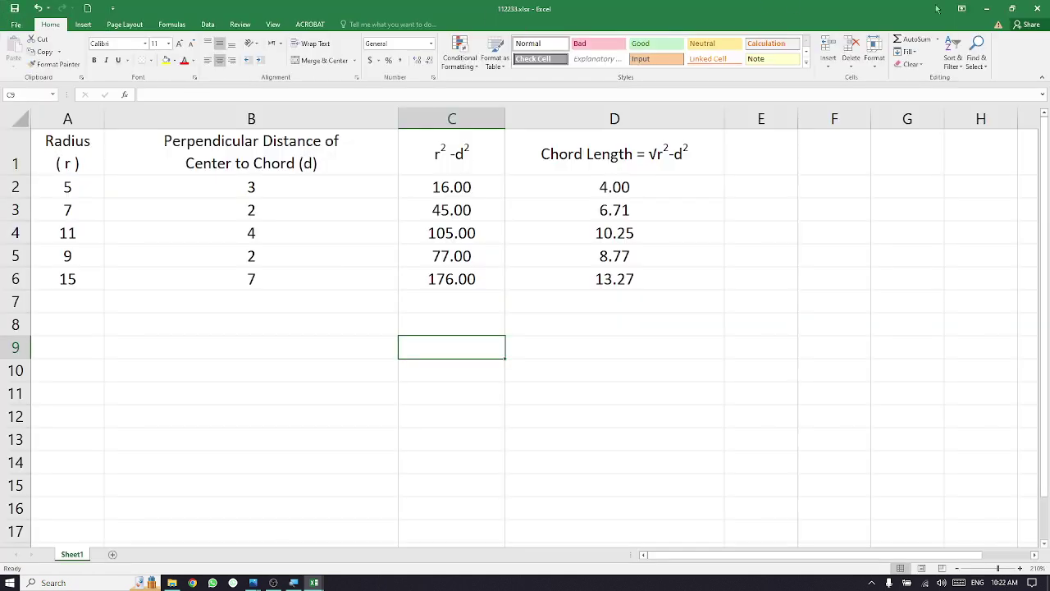
click(1038, 8)
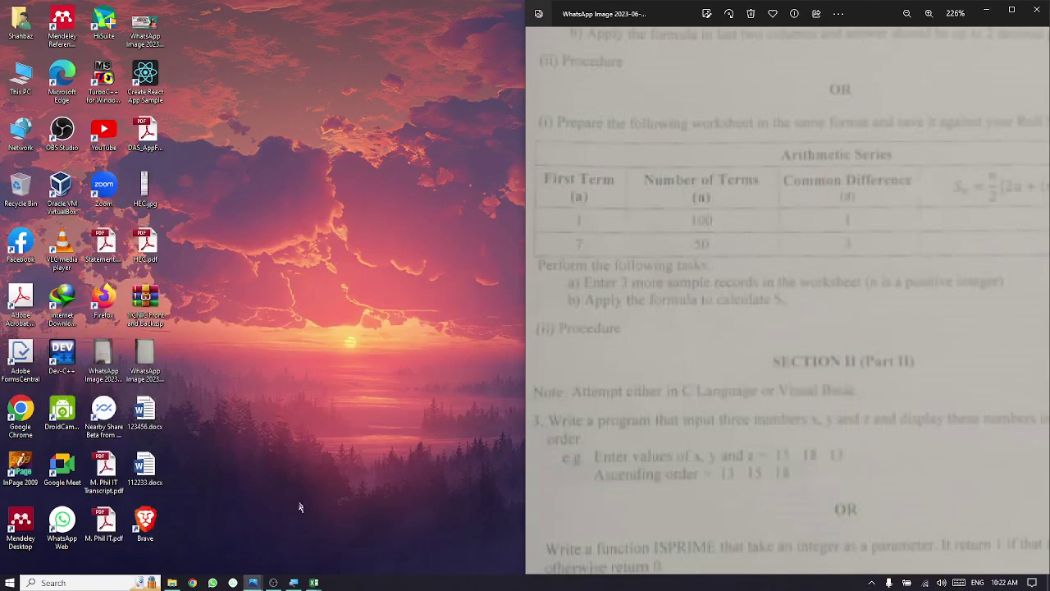
Step: Examine the full Arithmetic Series question, including its tasks and formula, in the enlarged exam paper photo
click(273, 582)
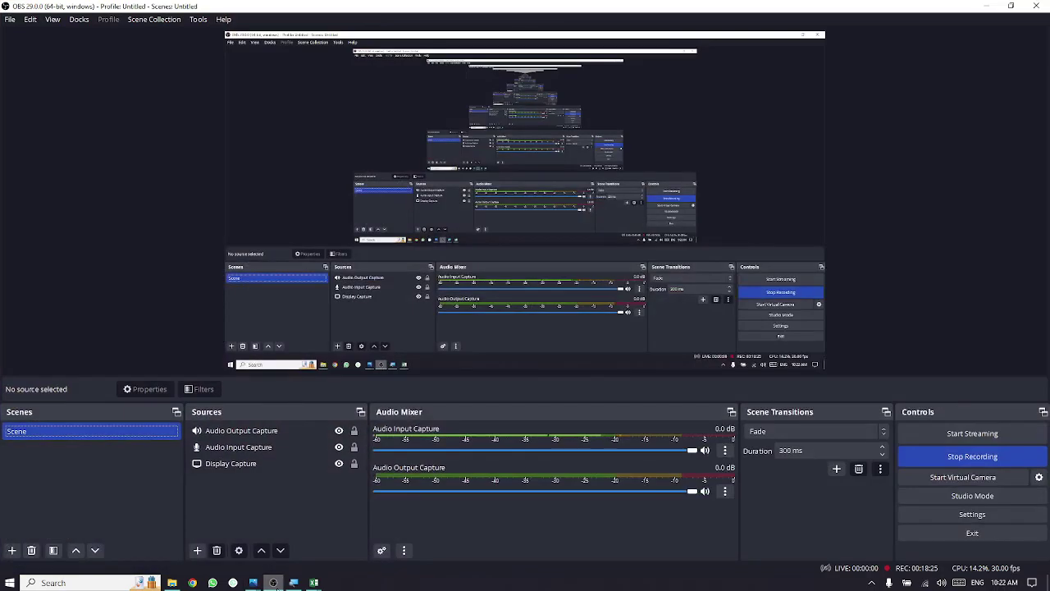
click(273, 583)
drag(775, 347, 814, 329)
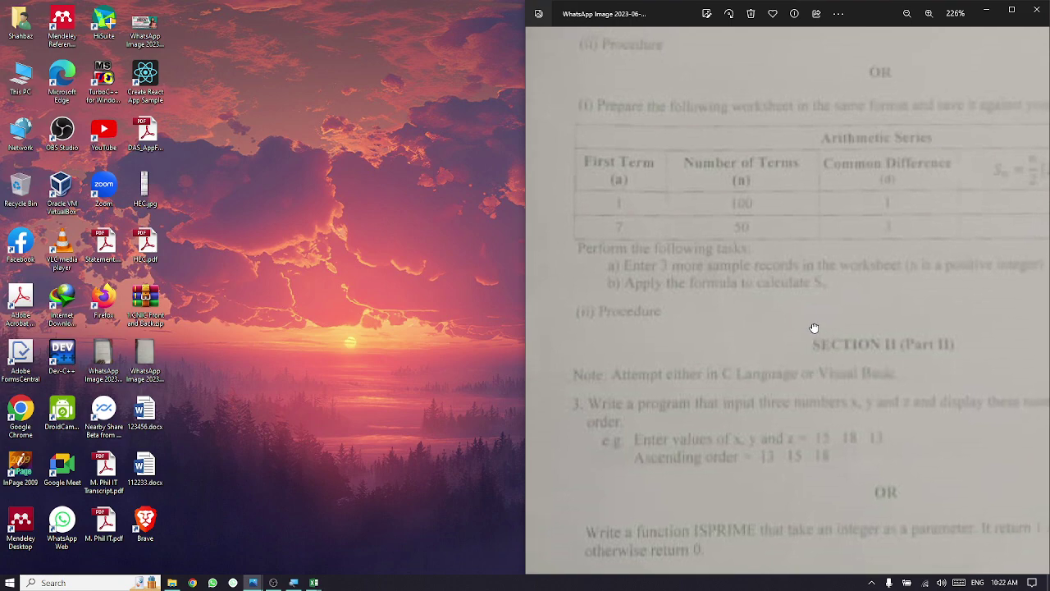
click(1012, 11)
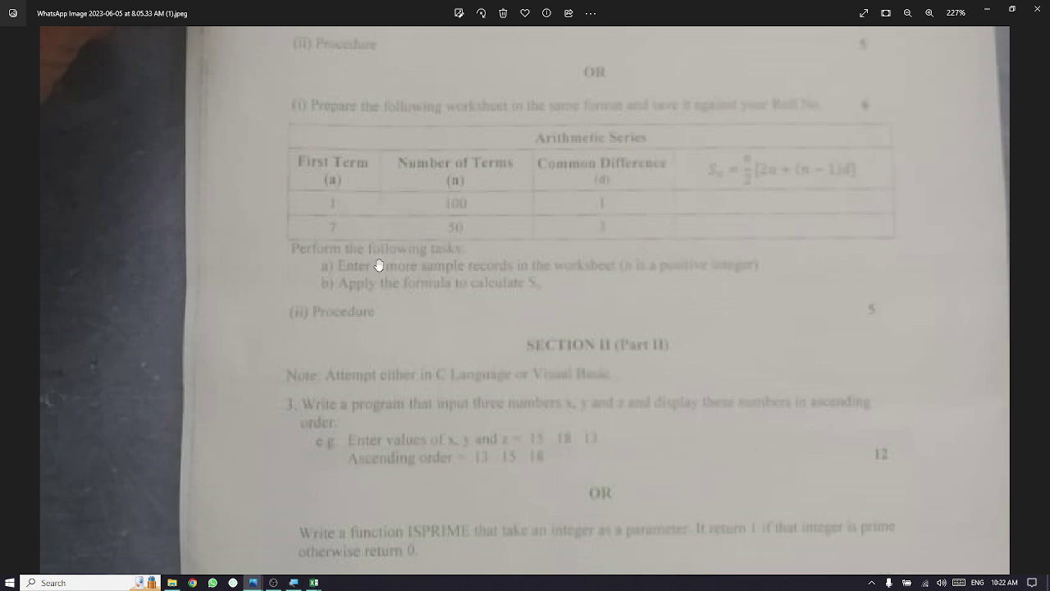
Step: Arrange the blank Book2 workbook and the exam photo side by side, with the sheet enlarged and the Arithmetic Series table in view
double_click(811, 18)
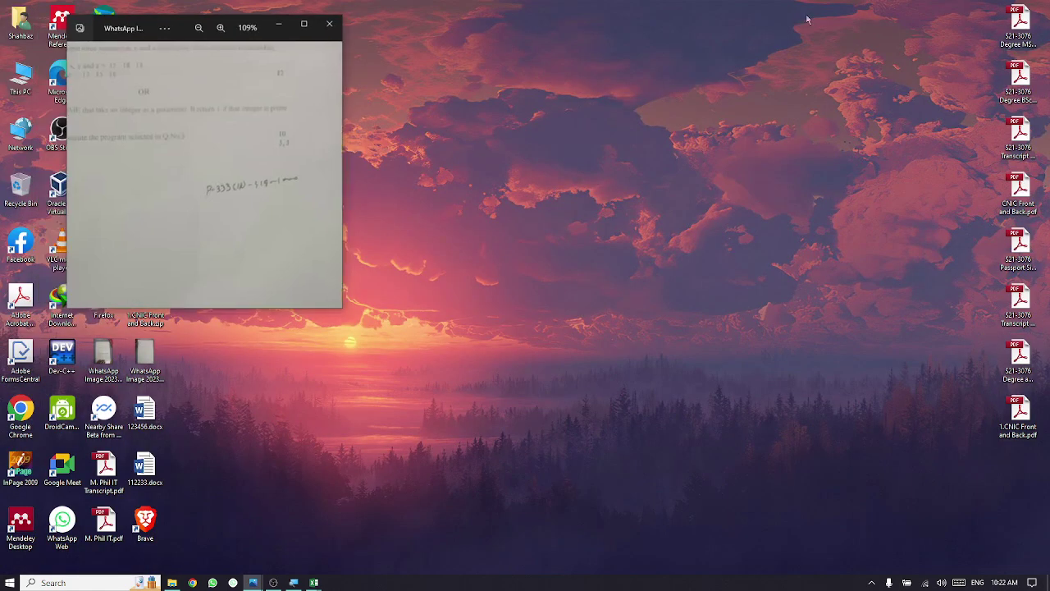
drag(158, 34, 1049, 33)
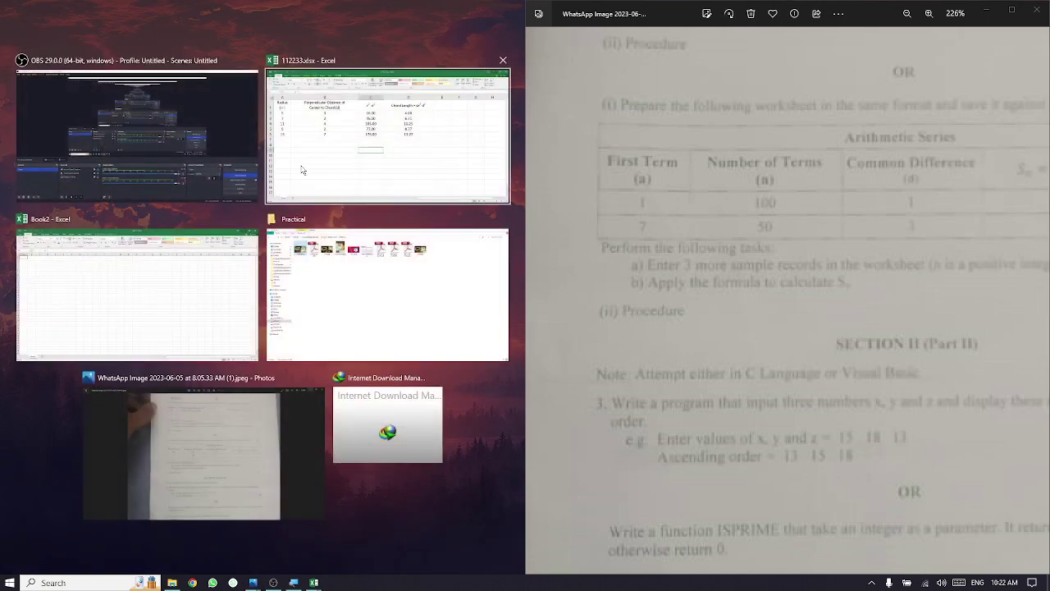
click(175, 304)
scroll(71, 249, up, 4)
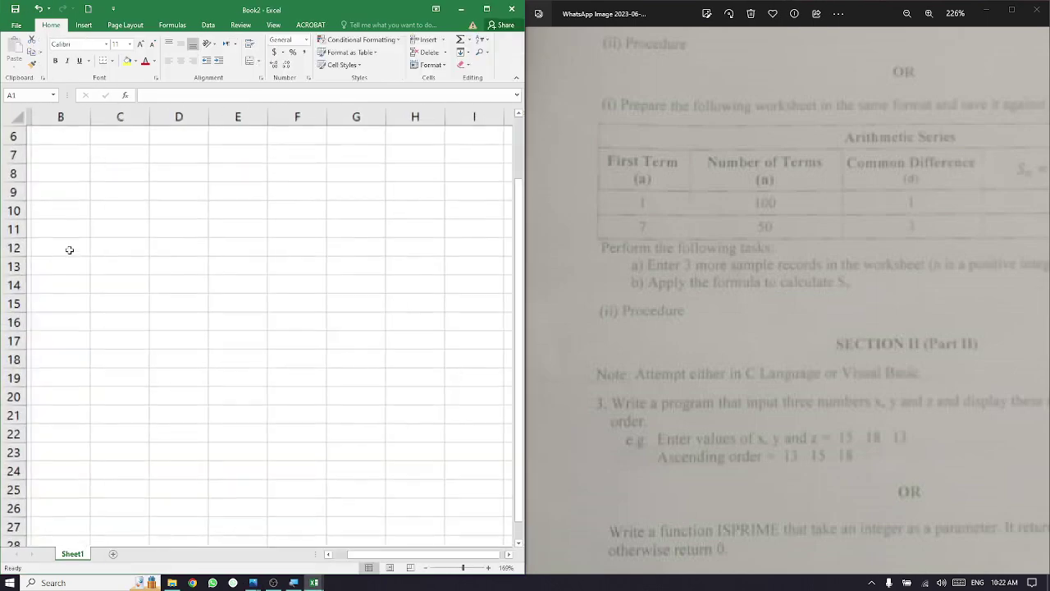
scroll(69, 249, up, 10)
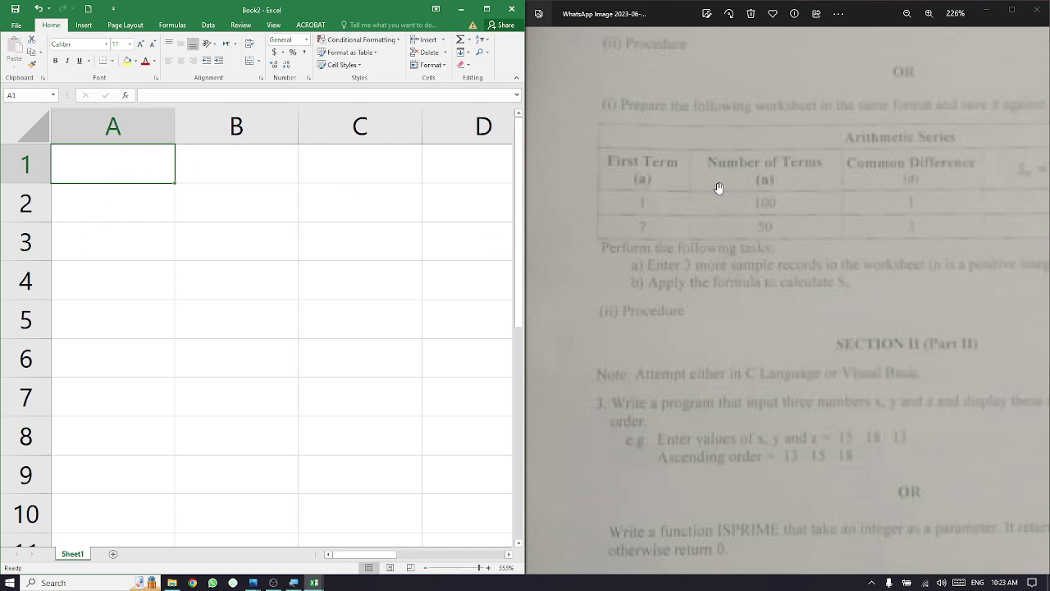
drag(944, 186, 808, 146)
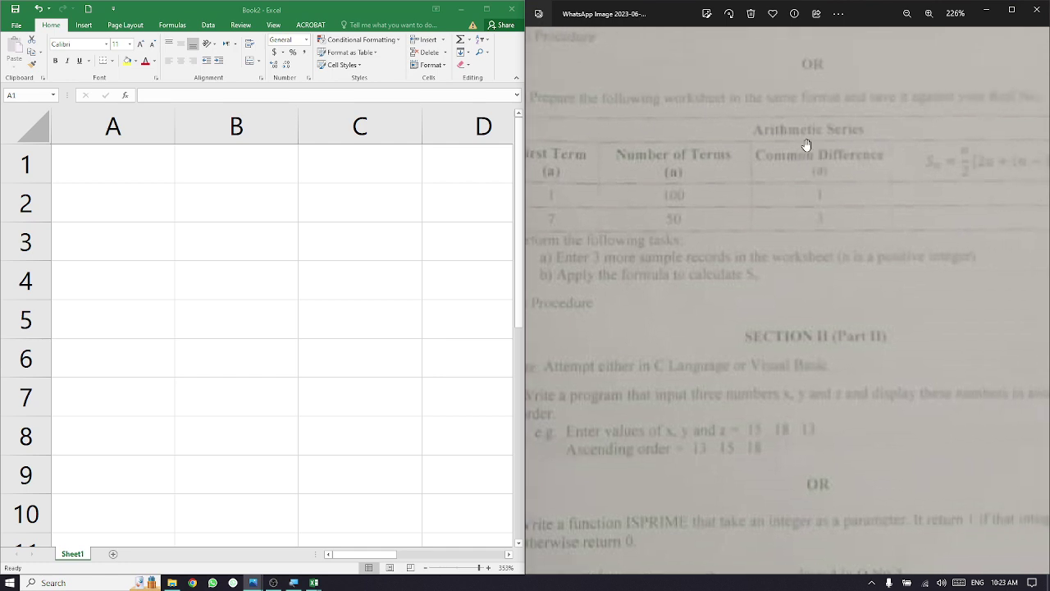
Step: Merge and center cells A1:D1 and enter the title "Arithematic Series"
click(141, 168)
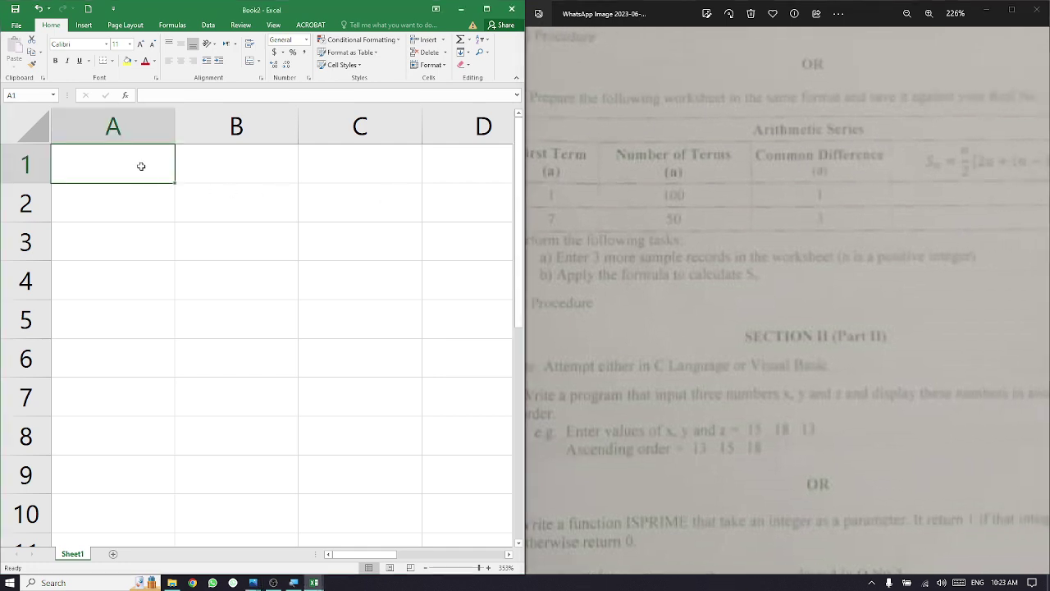
mouse_move(147, 160)
mouse_down()
mouse_move(326, 157)
mouse_move(426, 169)
mouse_up()
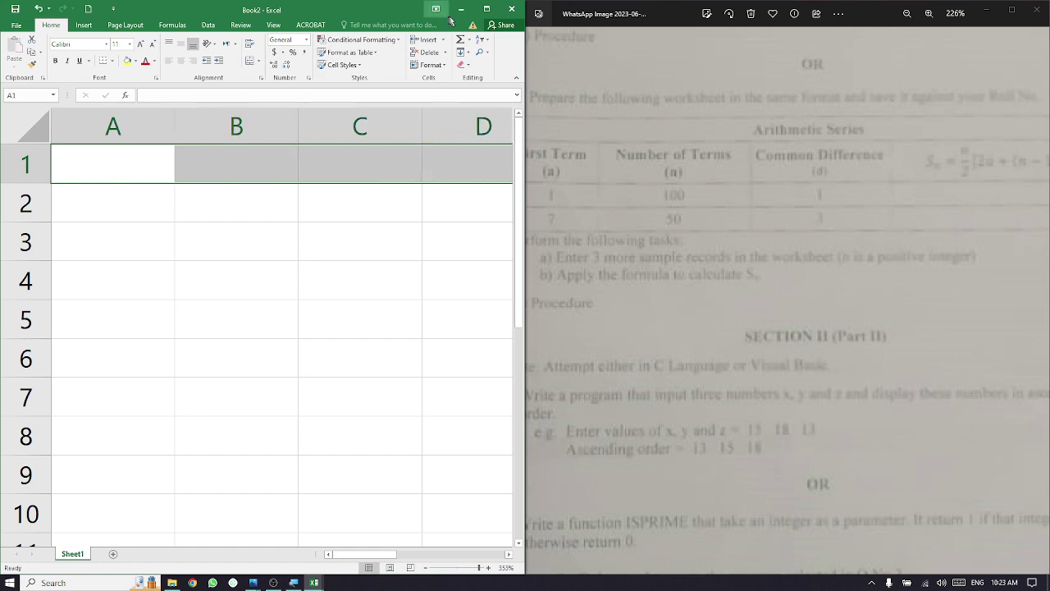
click(486, 8)
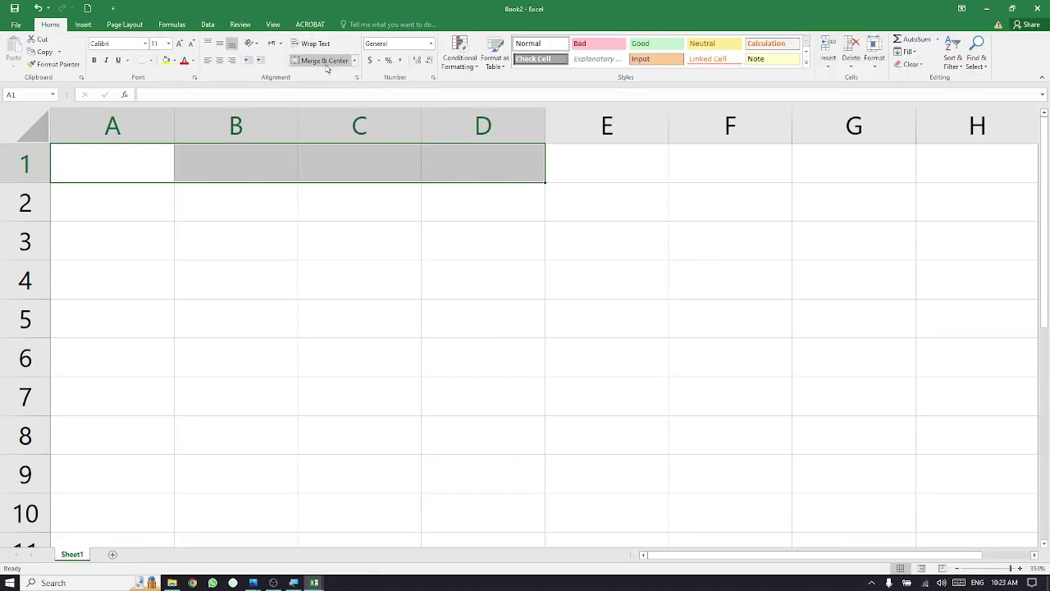
click(326, 64)
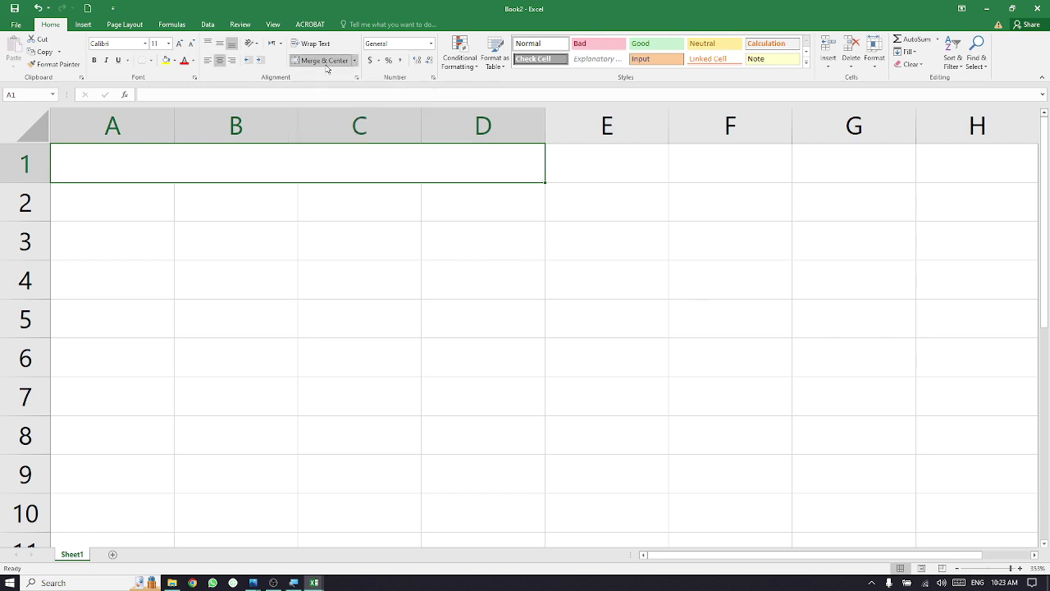
text(Arith)
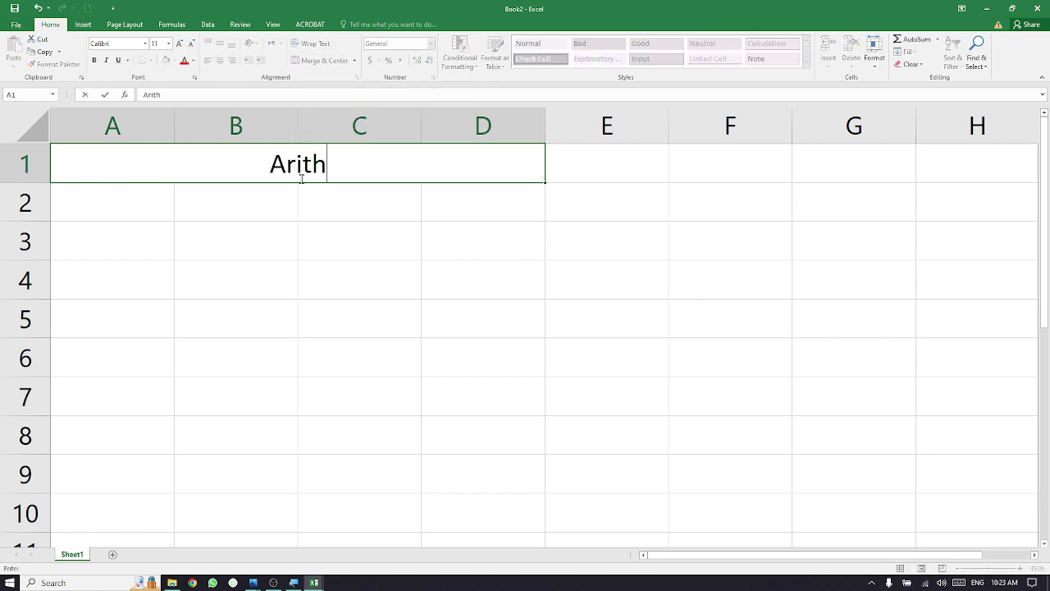
text(ematic Se)
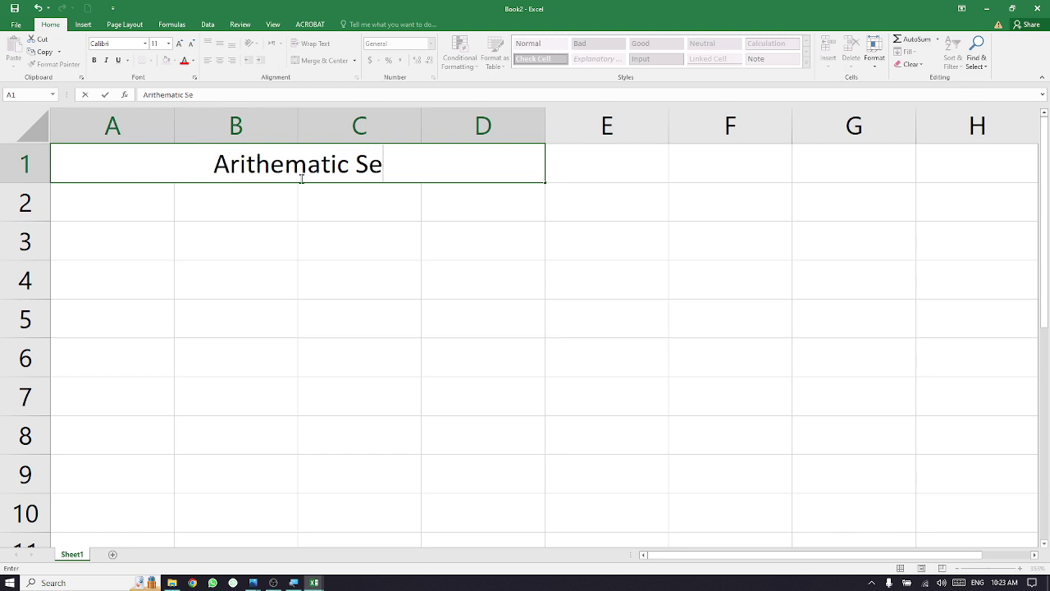
text(ries)
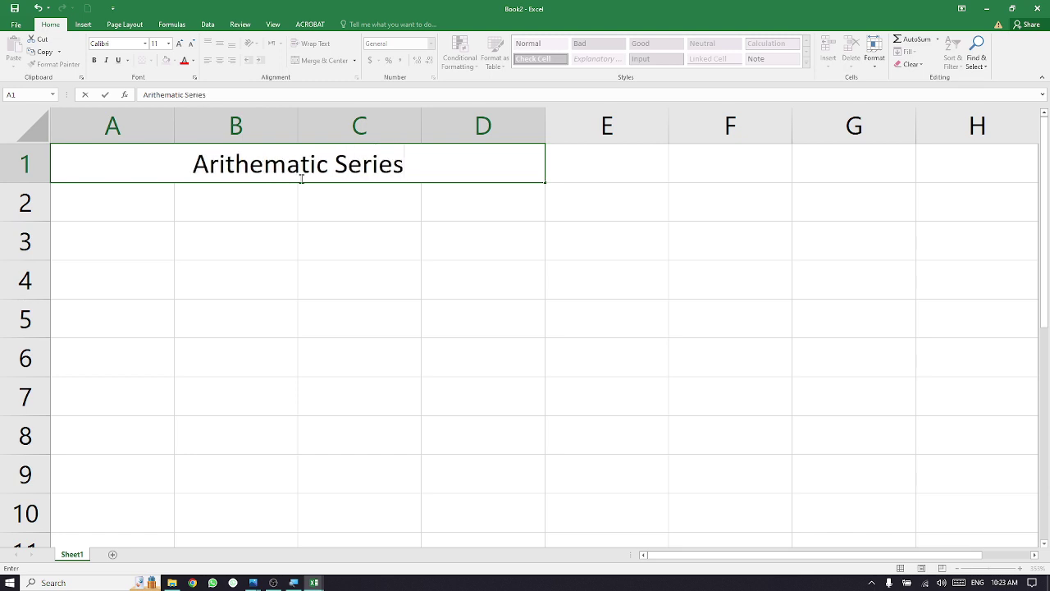
Step: Place the workbook beside the exam photo again and enter the heading "First Term" with "( a)" on a second line in A2
double_click(701, 20)
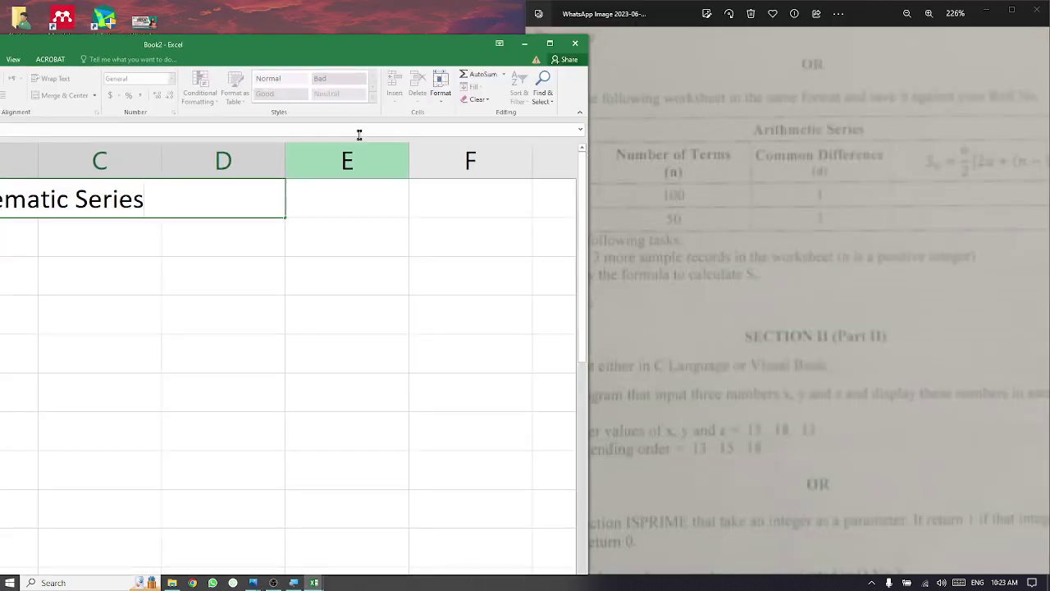
drag(338, 50, 2, 37)
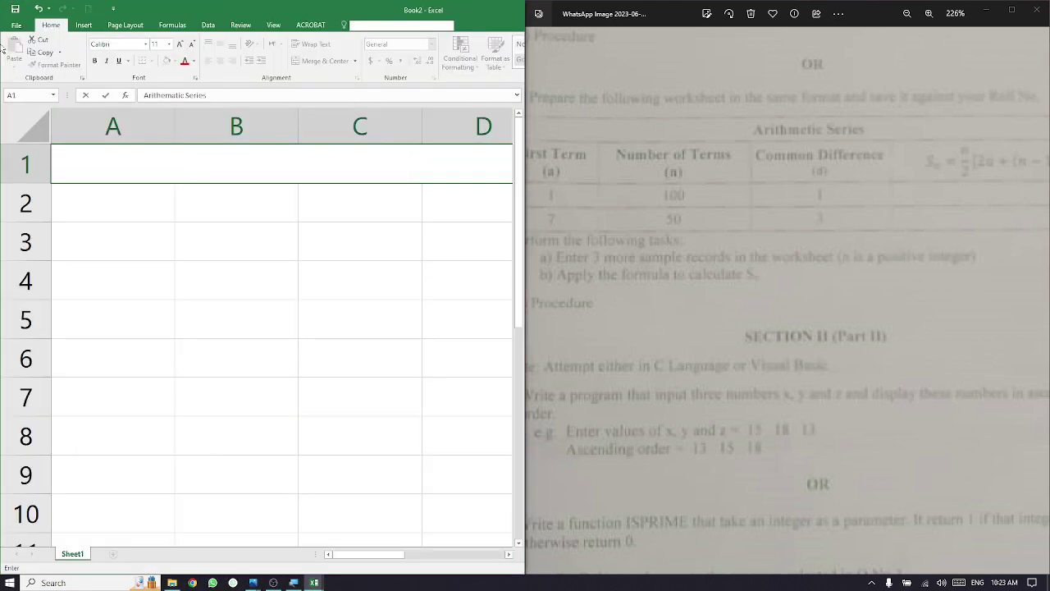
click(124, 206)
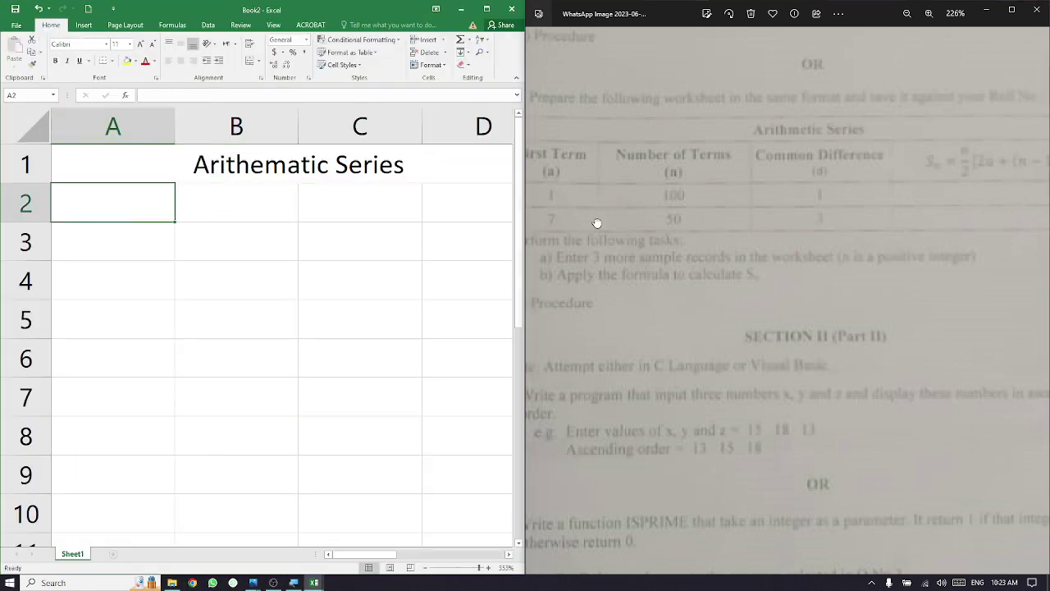
drag(601, 223, 637, 225)
click(119, 195)
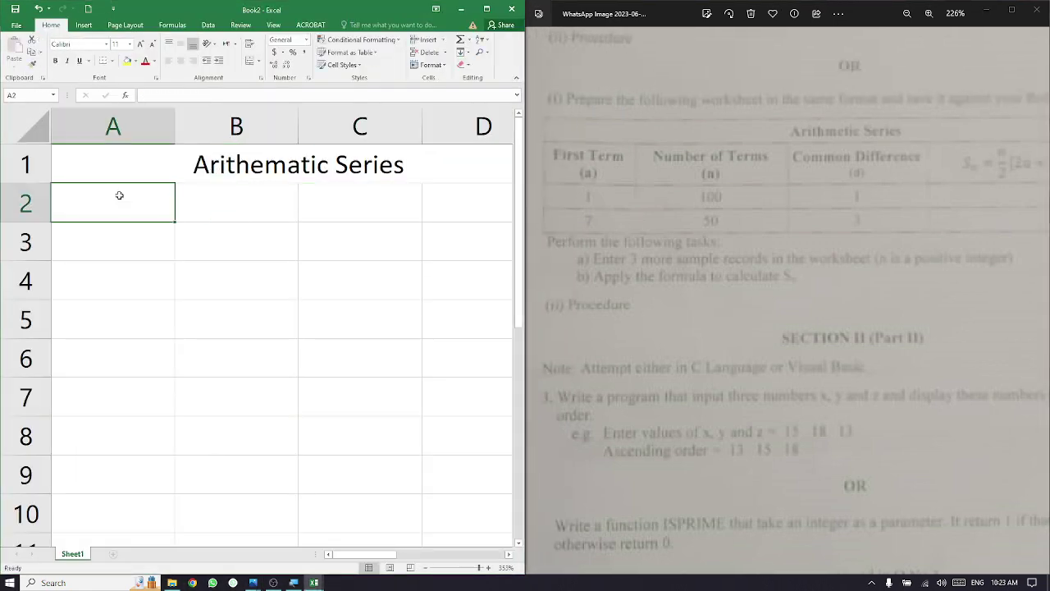
text(First Term)
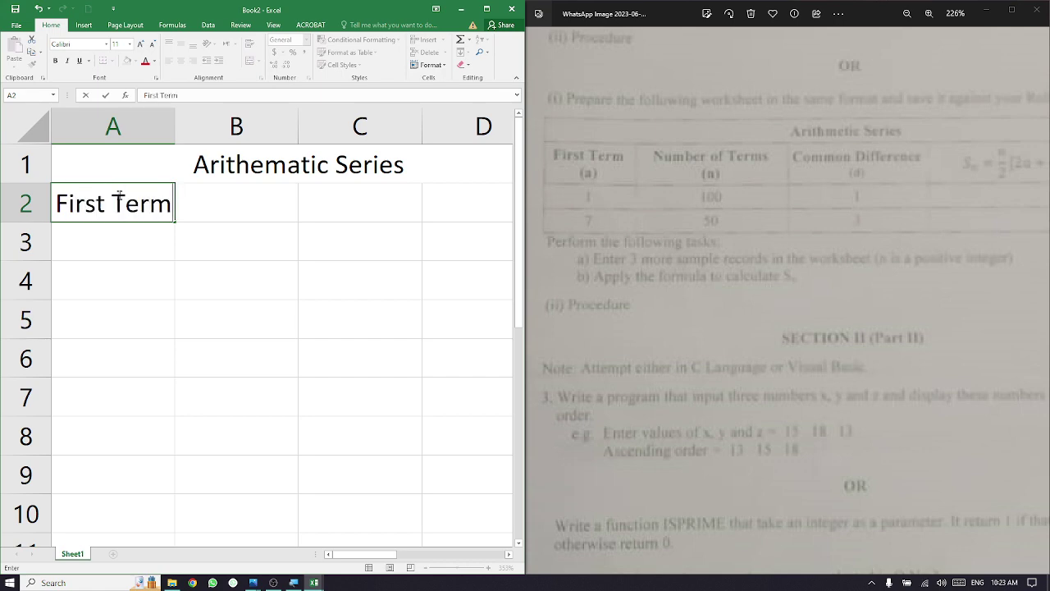
key(Return)
text(( a)
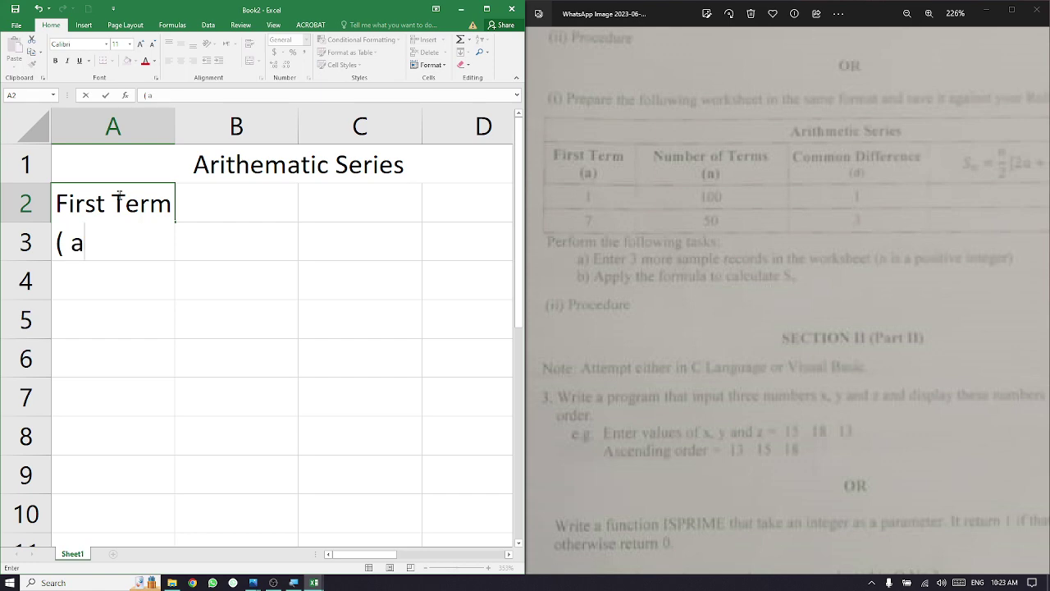
Step: Enter the heading "Number of Terms" with "( n)" on a new line in B2
click(234, 201)
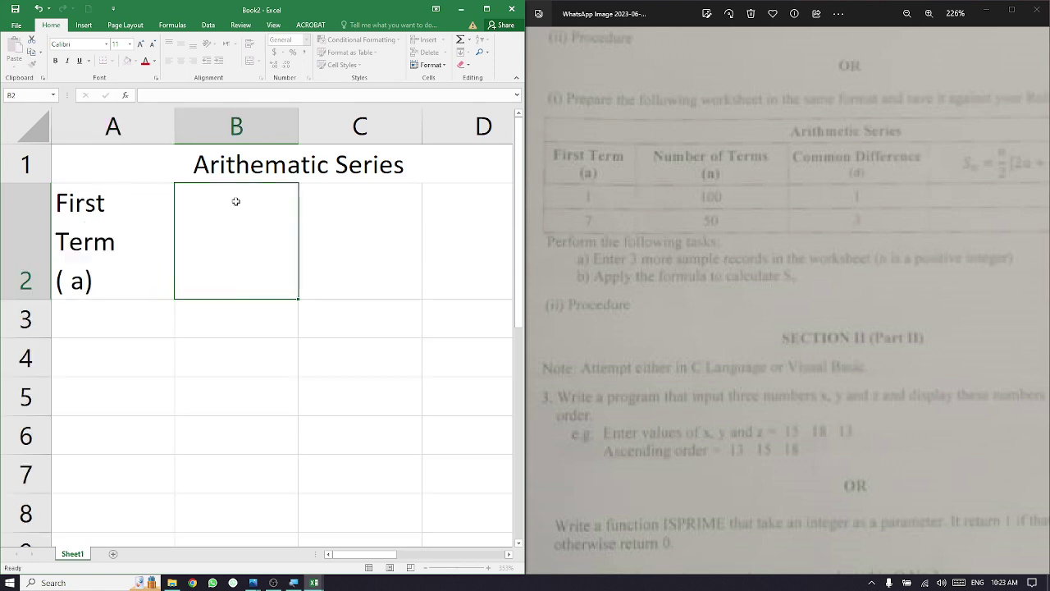
text(Numbe)
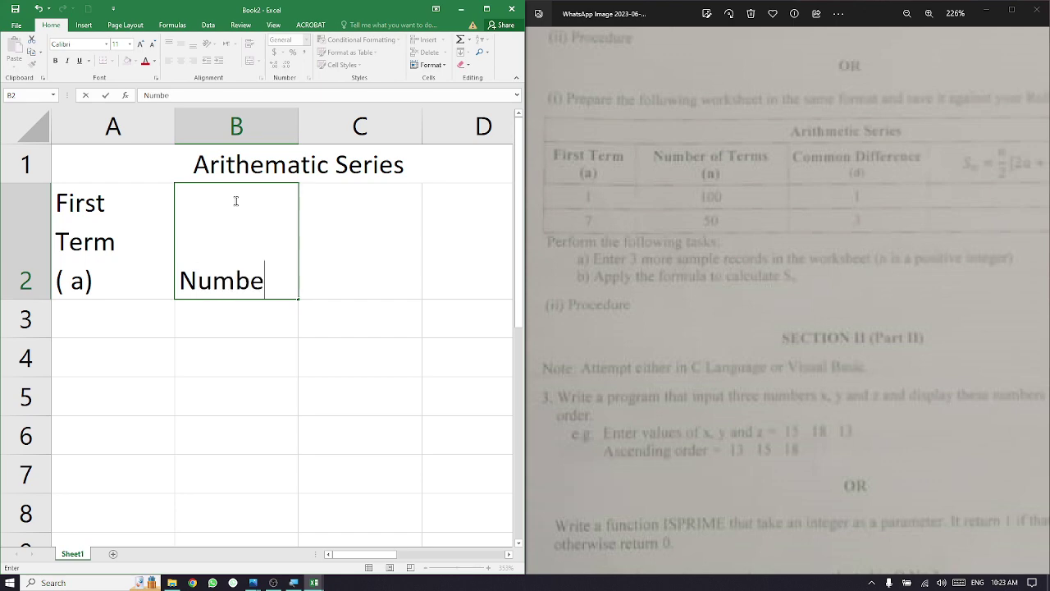
text(r of Terms)
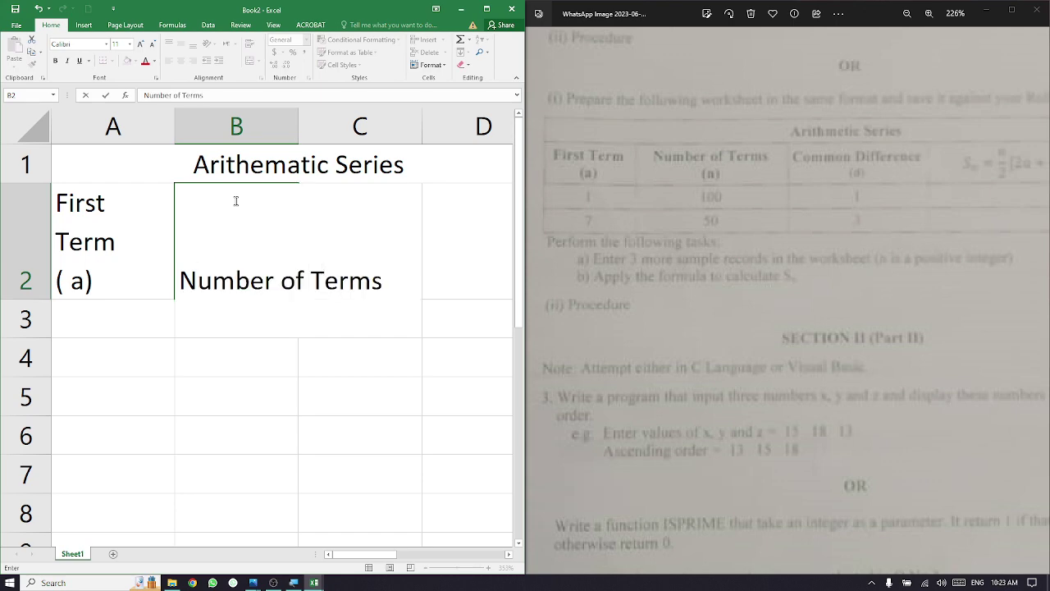
key(alt+Return)
text(( n))
key(Return)
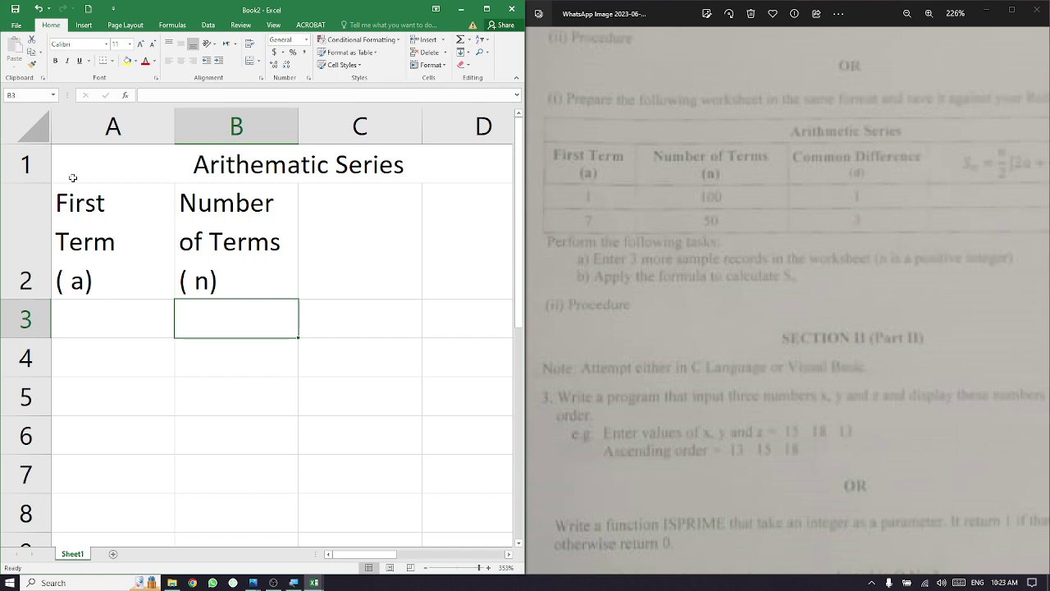
Step: Center the contents of all cells in the sheet both horizontally and vertically
click(26, 129)
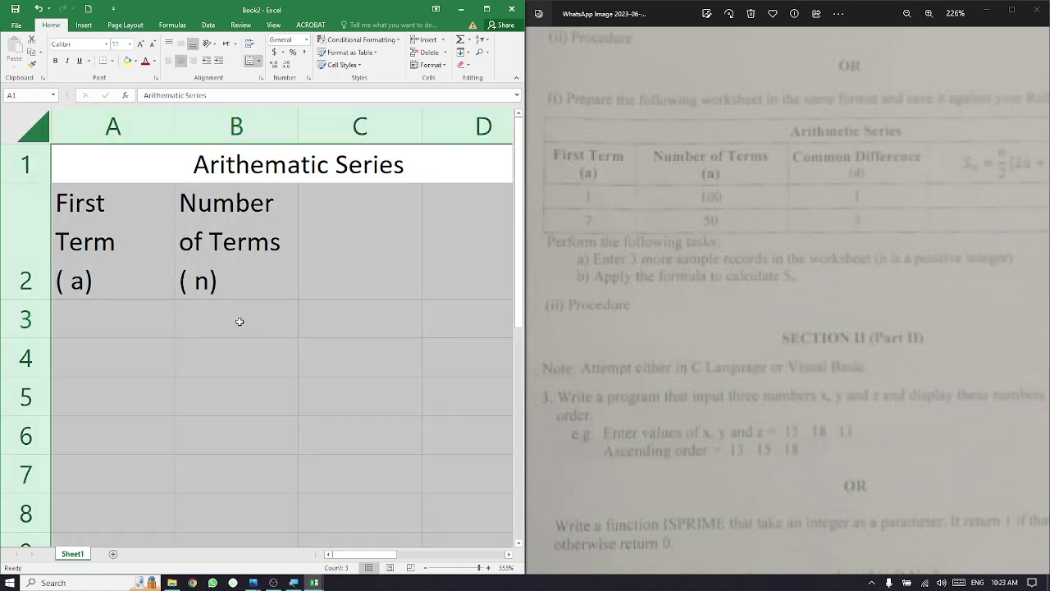
click(182, 47)
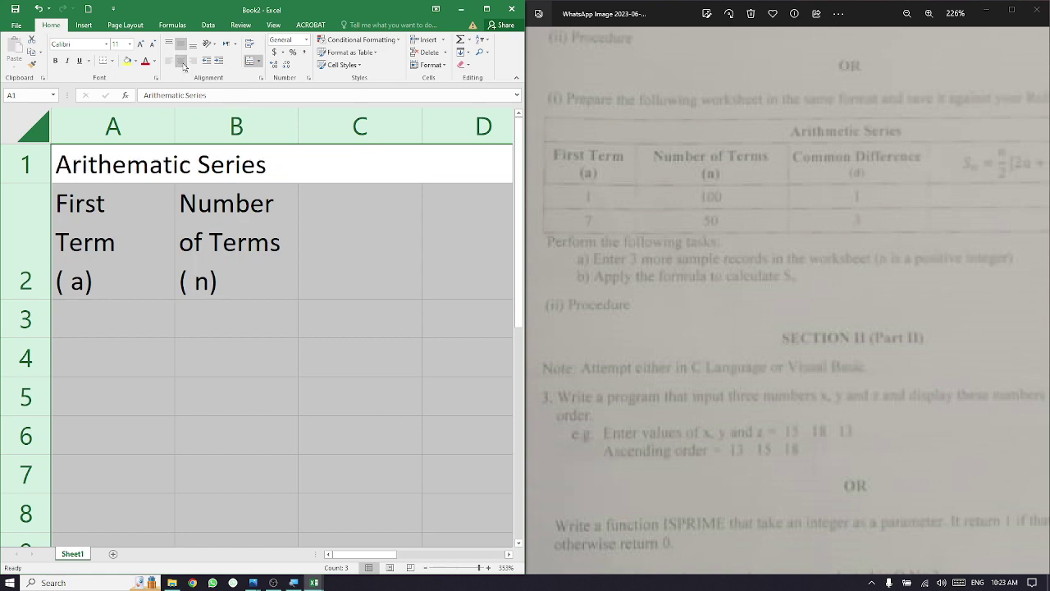
click(182, 62)
click(182, 48)
click(181, 48)
click(181, 48)
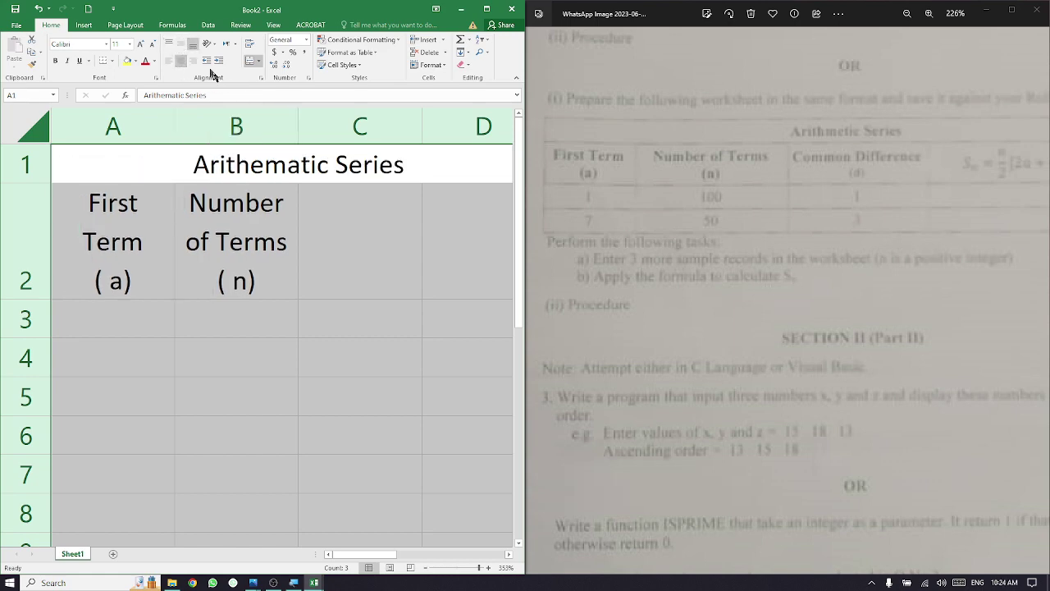
click(181, 44)
Step: Enter the heading "Common Difference" with "( d)" on a second line in C2
click(357, 231)
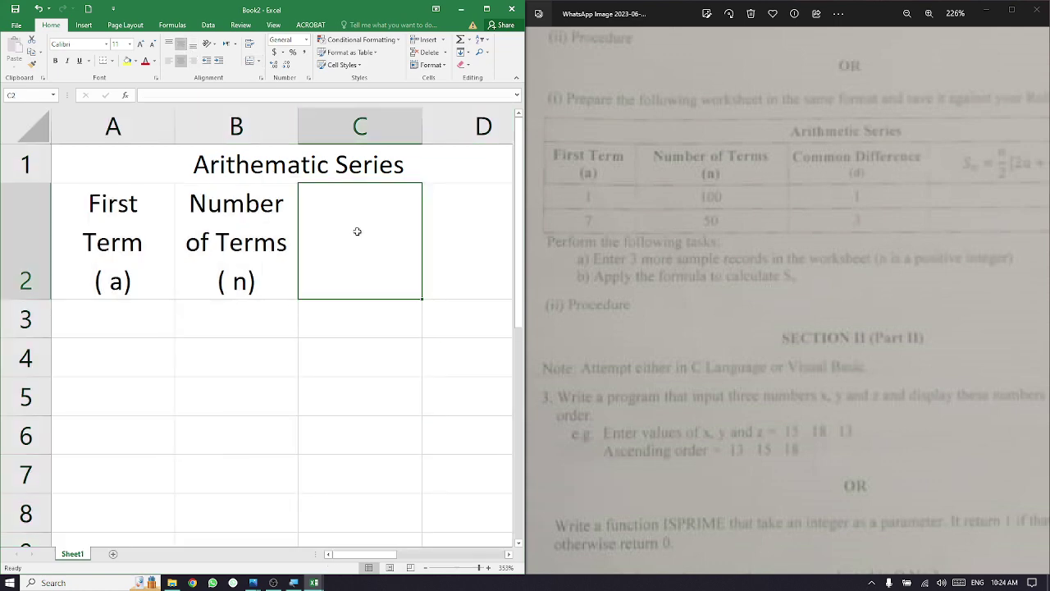
text(Common )
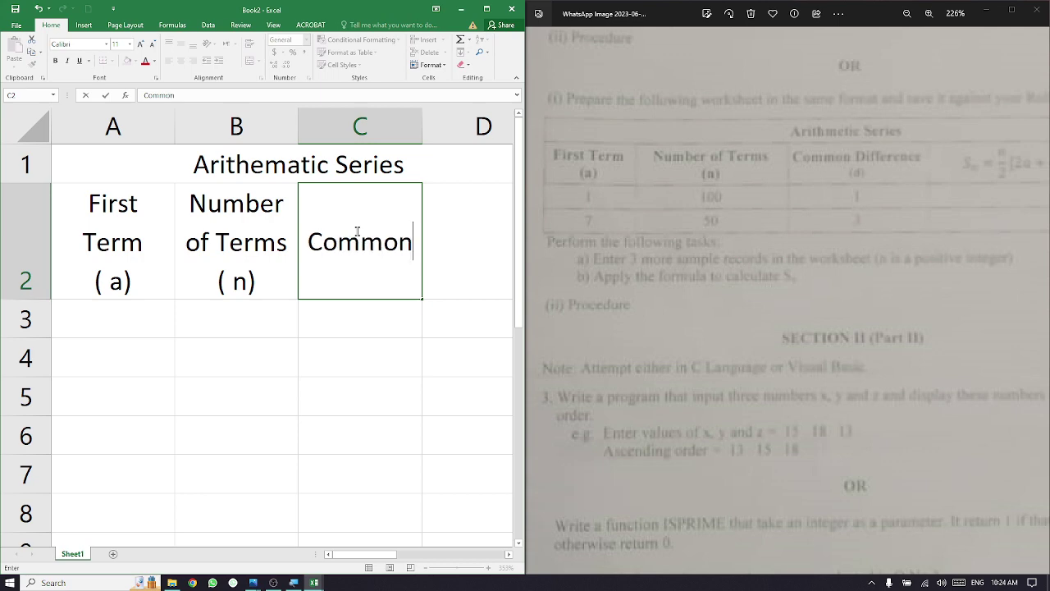
text(Difference)
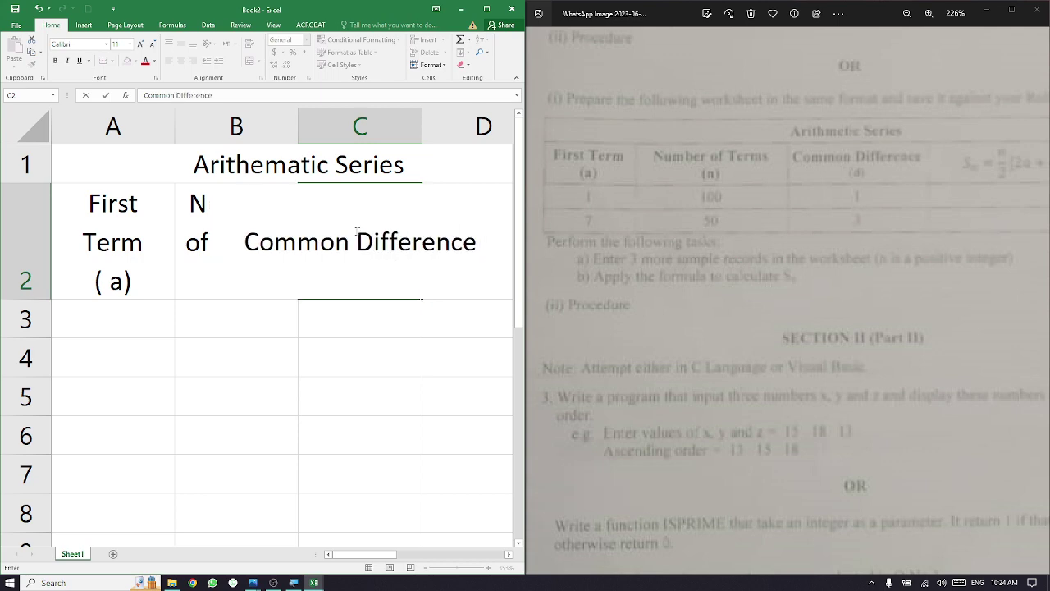
key(shift+F10)
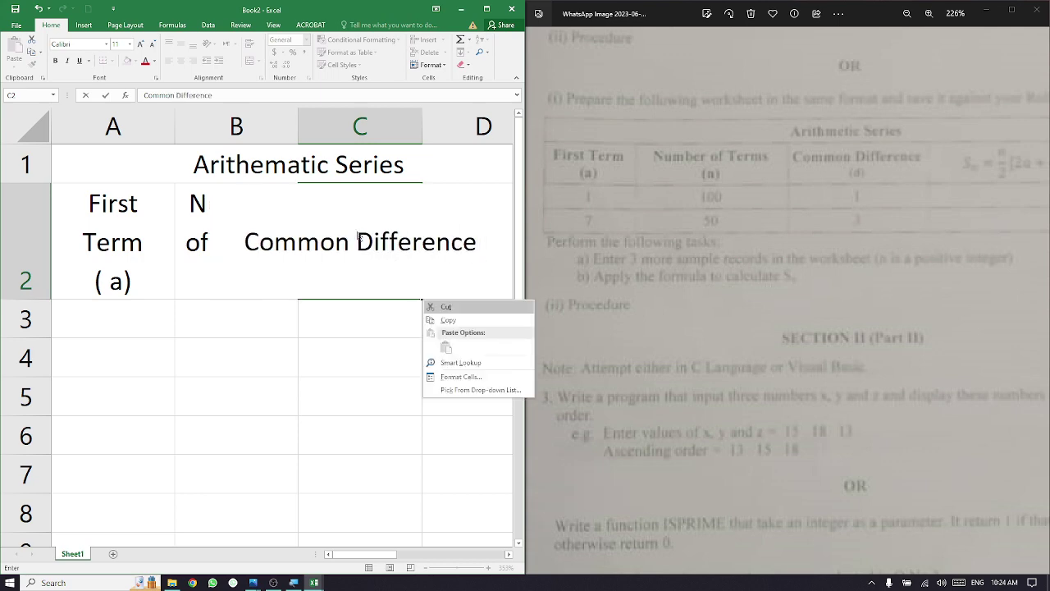
key(Escape)
key(alt+Return)
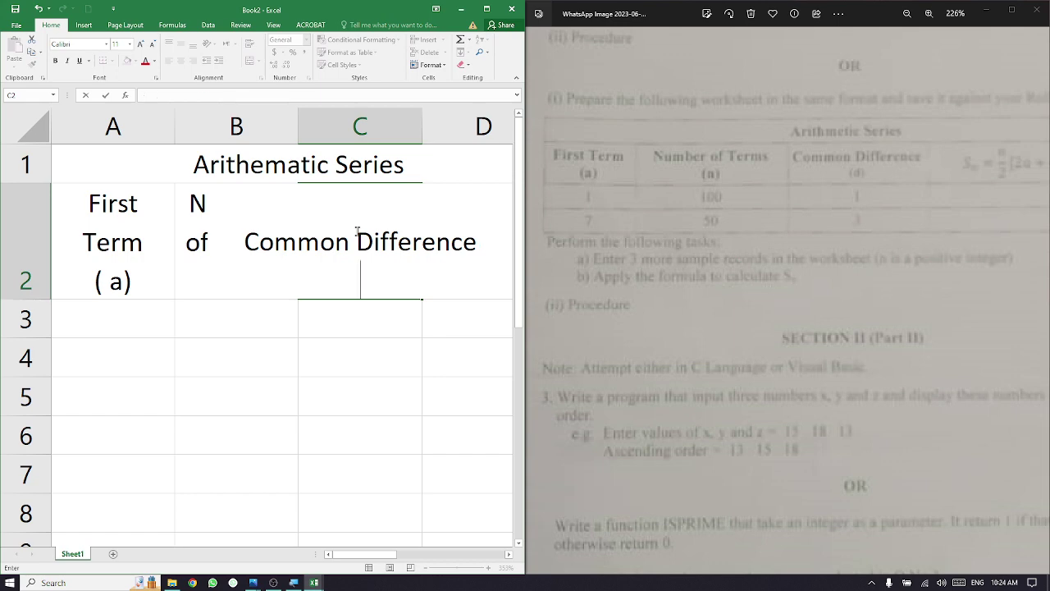
text(( d))
drag(837, 260, 775, 249)
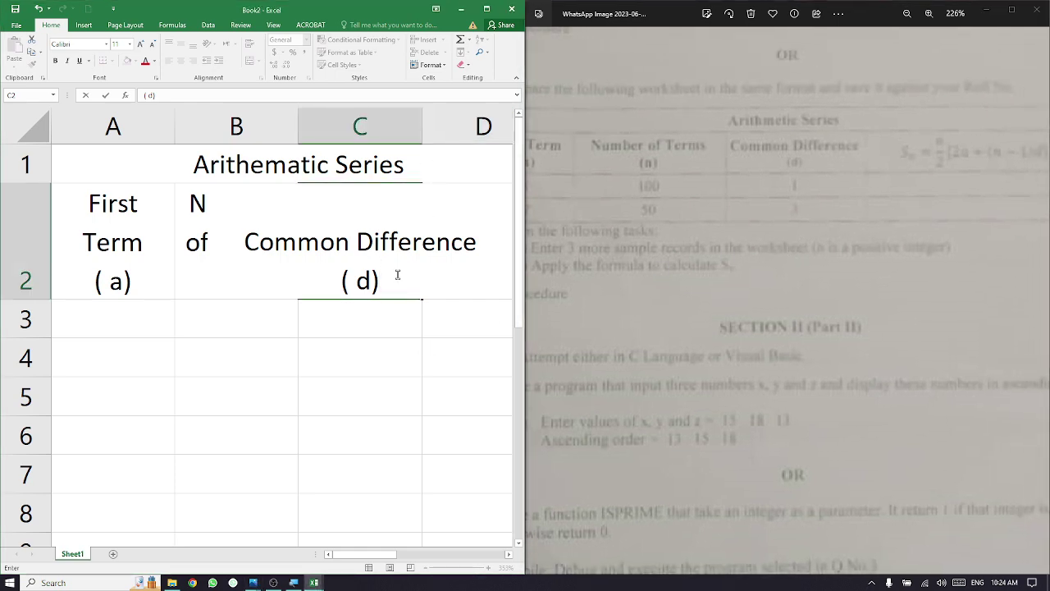
click(399, 337)
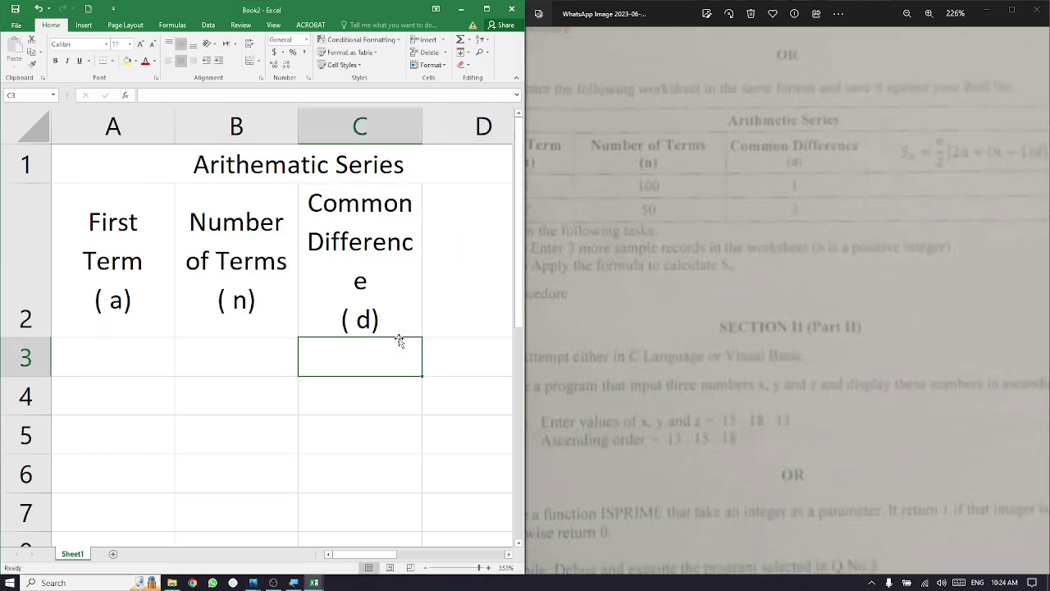
Step: Widen column C until the heading "Common Difference" fits on one line
double_click(425, 119)
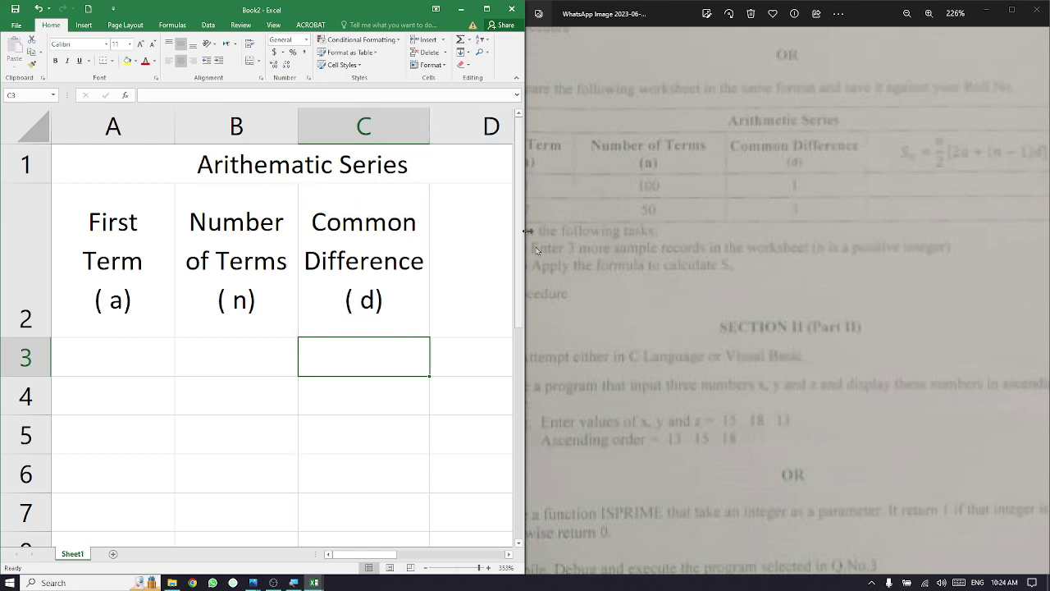
drag(430, 125, 470, 130)
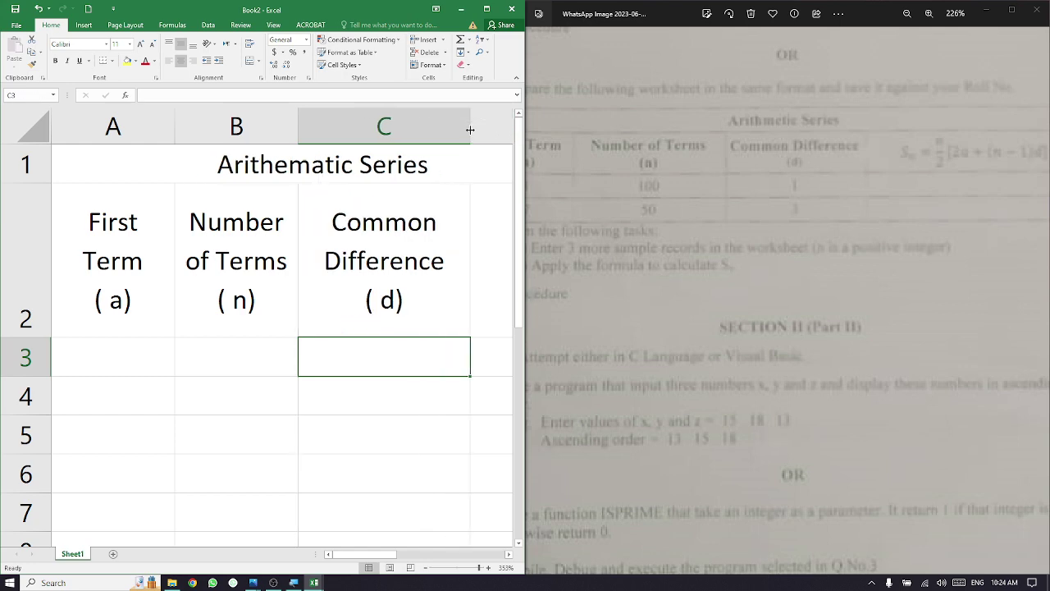
click(428, 570)
click(428, 570)
click(428, 570)
click(428, 570)
click(428, 569)
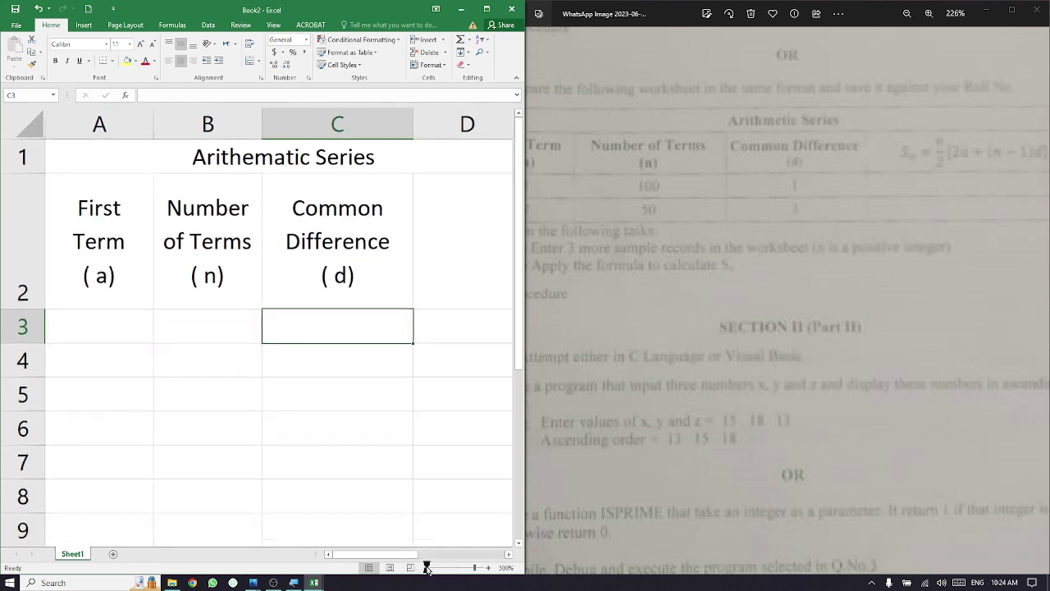
click(428, 569)
click(428, 569)
drag(390, 123, 439, 128)
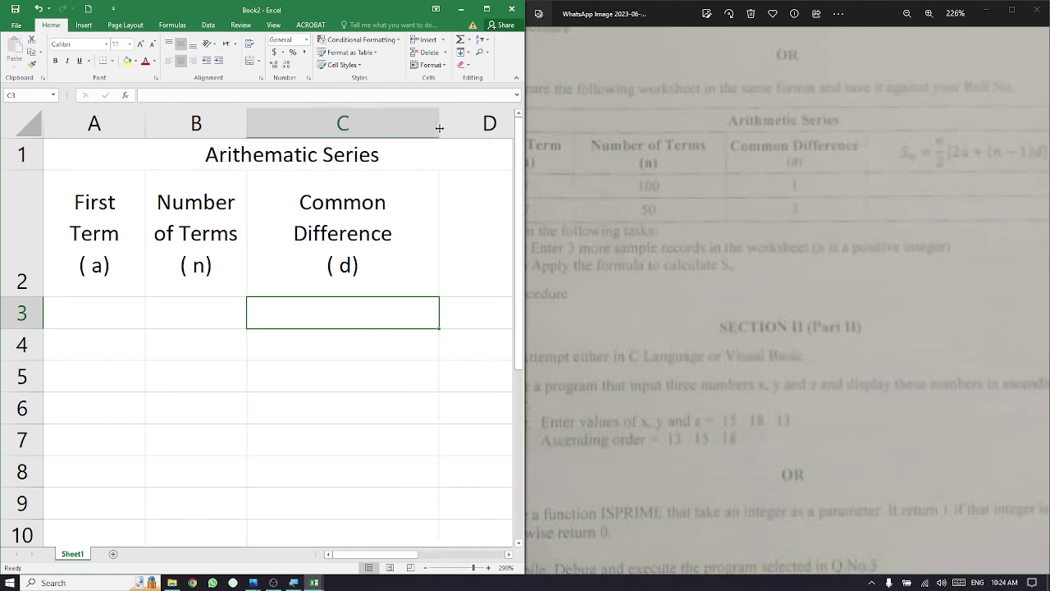
click(464, 124)
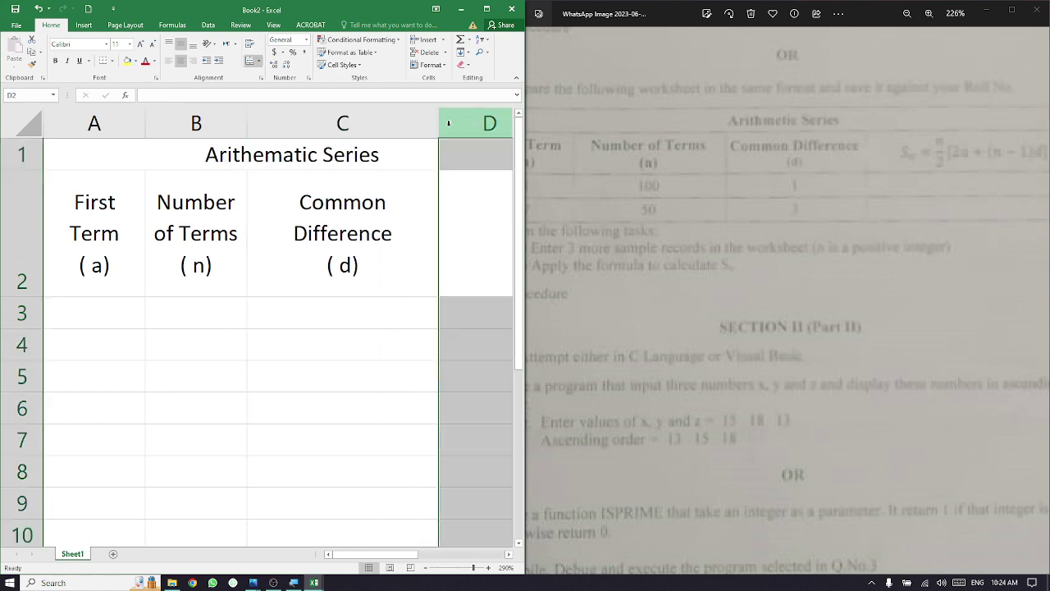
drag(439, 124, 478, 125)
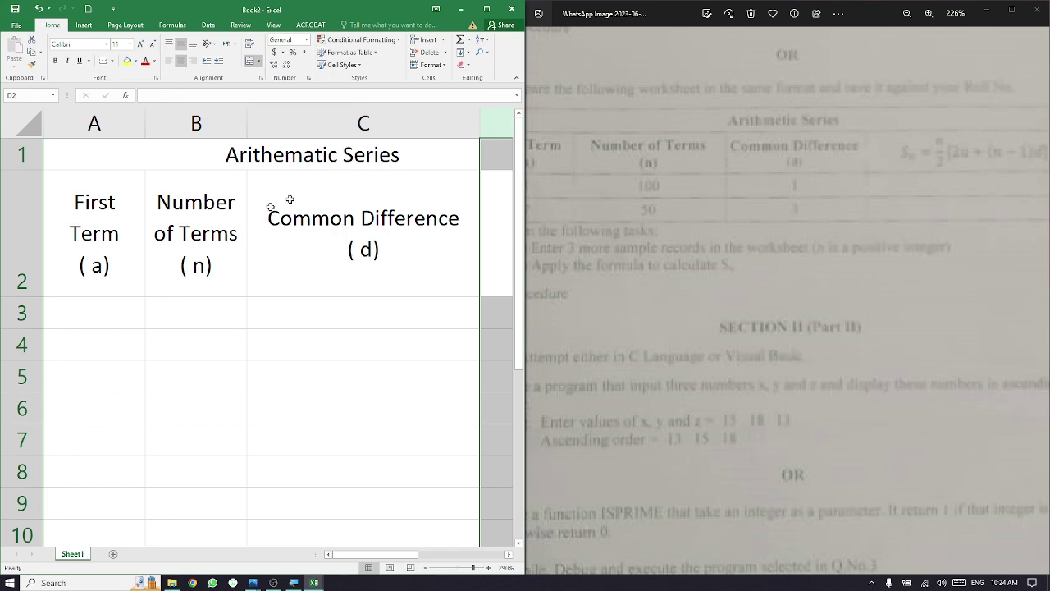
Step: Widen column B so "Number of Terms" fits on one line, and autofit columns B and C to their headings
click(195, 223)
drag(246, 123, 365, 122)
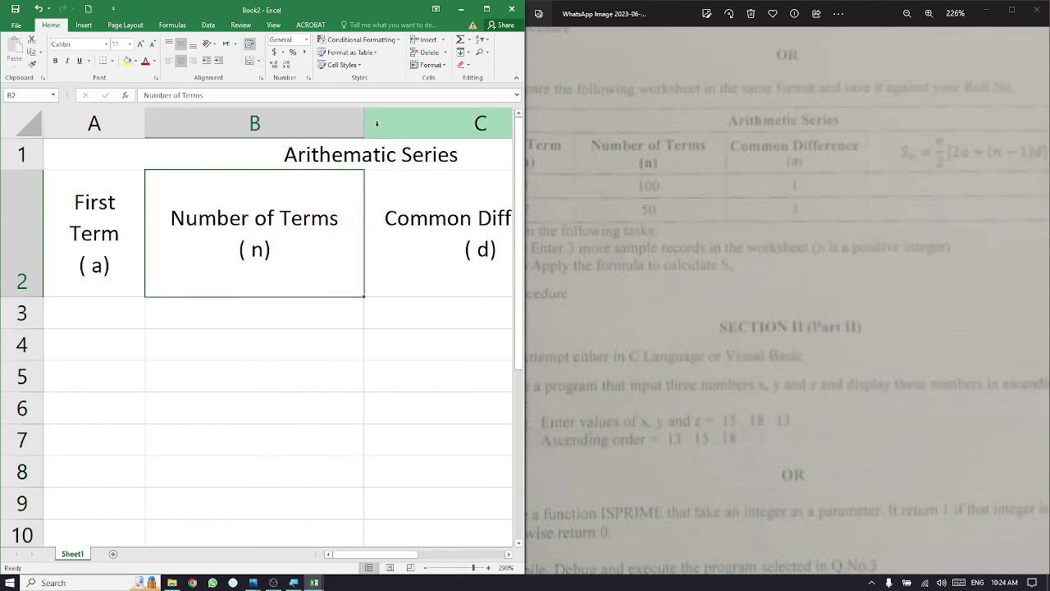
double_click(364, 122)
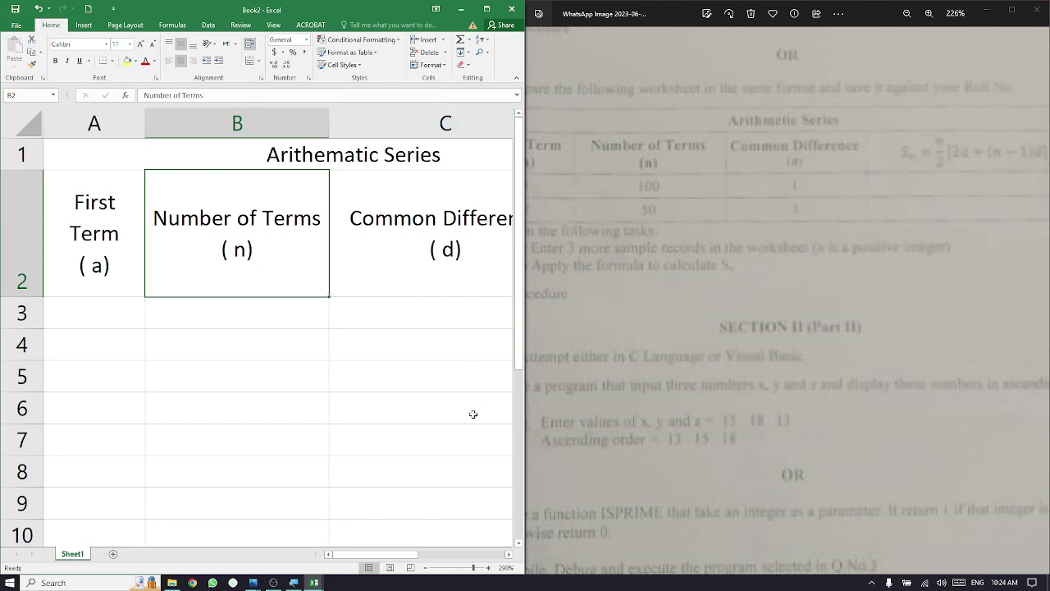
click(426, 567)
click(426, 568)
click(426, 568)
click(426, 568)
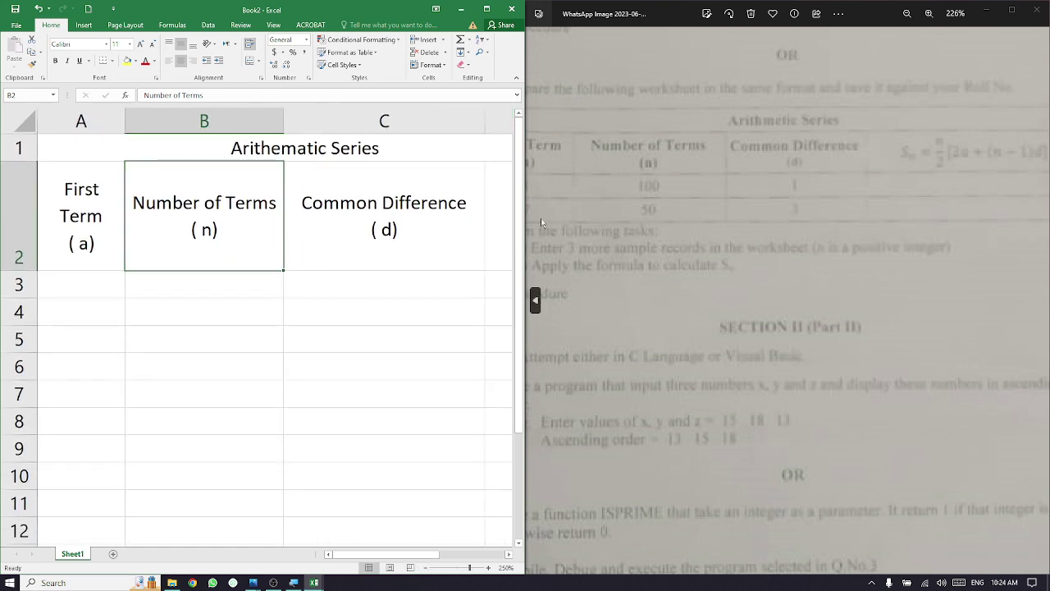
double_click(485, 123)
Step: Switch to File Explorer and open the formula image maxresdefault.jpg from the Practical folder
click(495, 208)
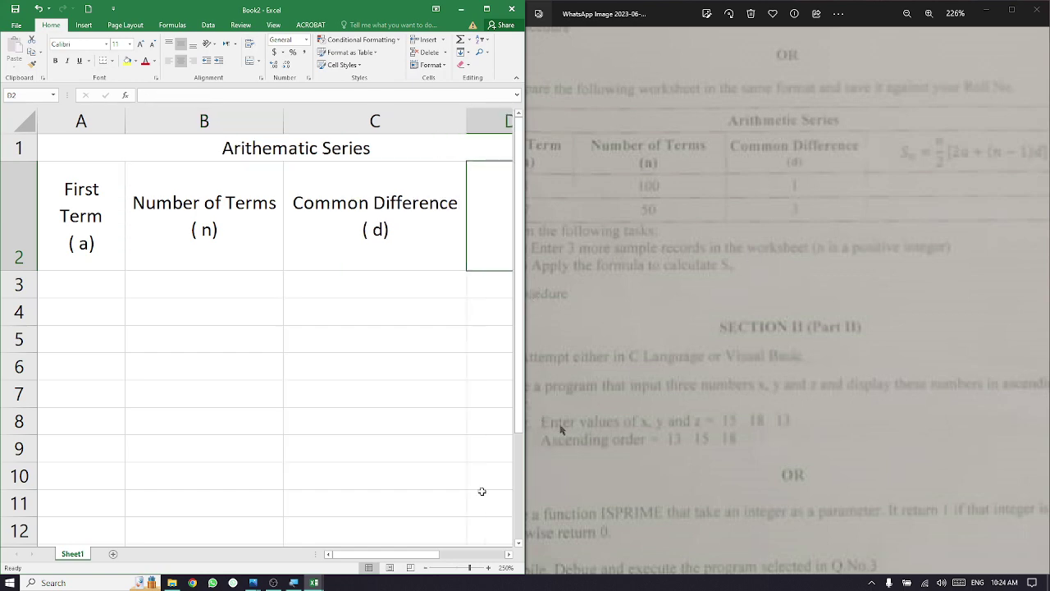
click(174, 584)
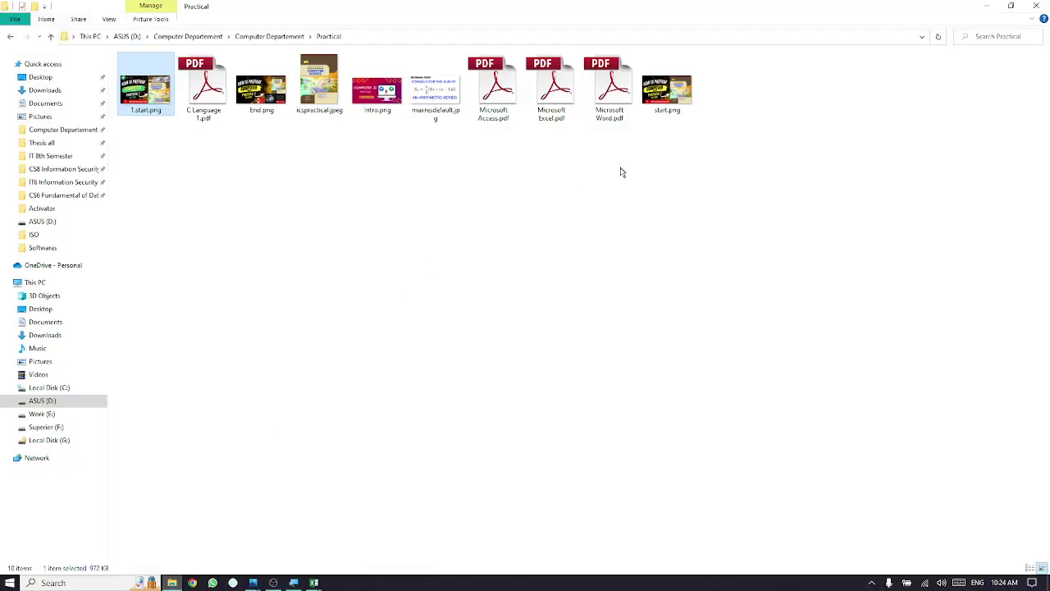
click(435, 89)
double_click(436, 89)
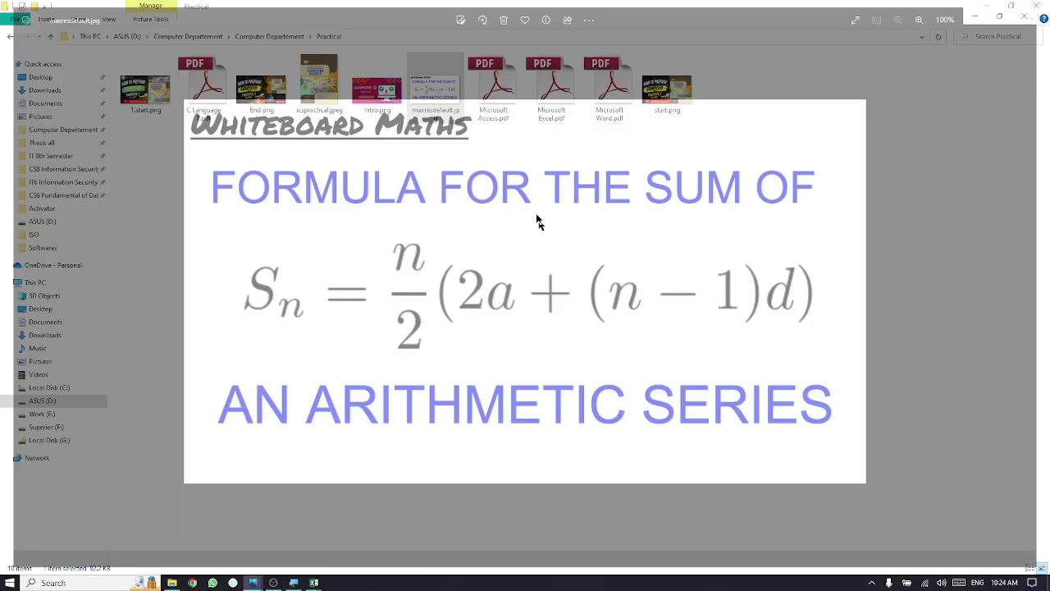
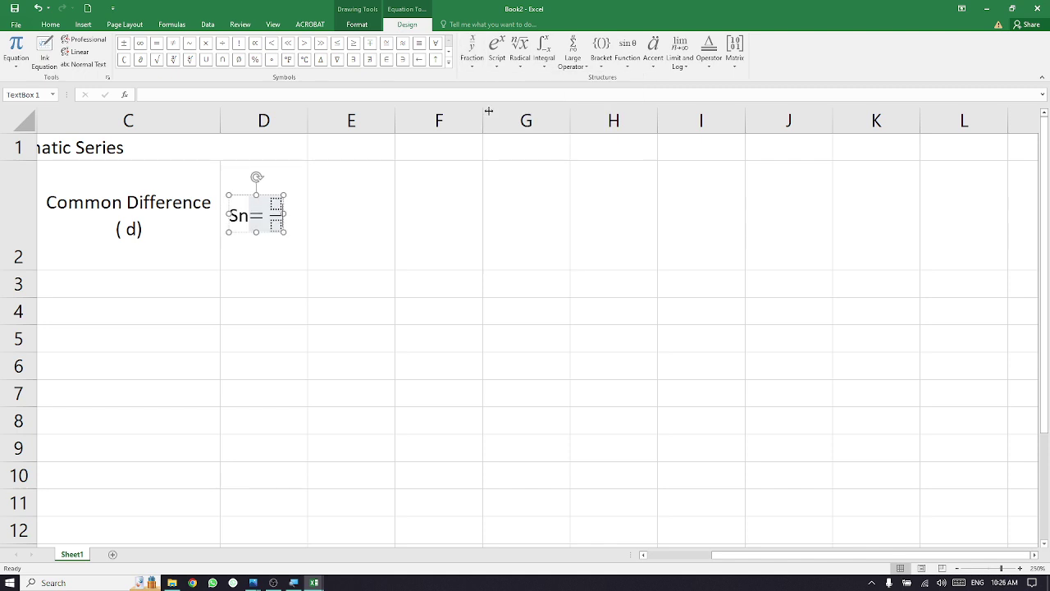
Step: Fill the equation's empty fraction over D2 with n as the numerator and 2 as the denominator
click(277, 202)
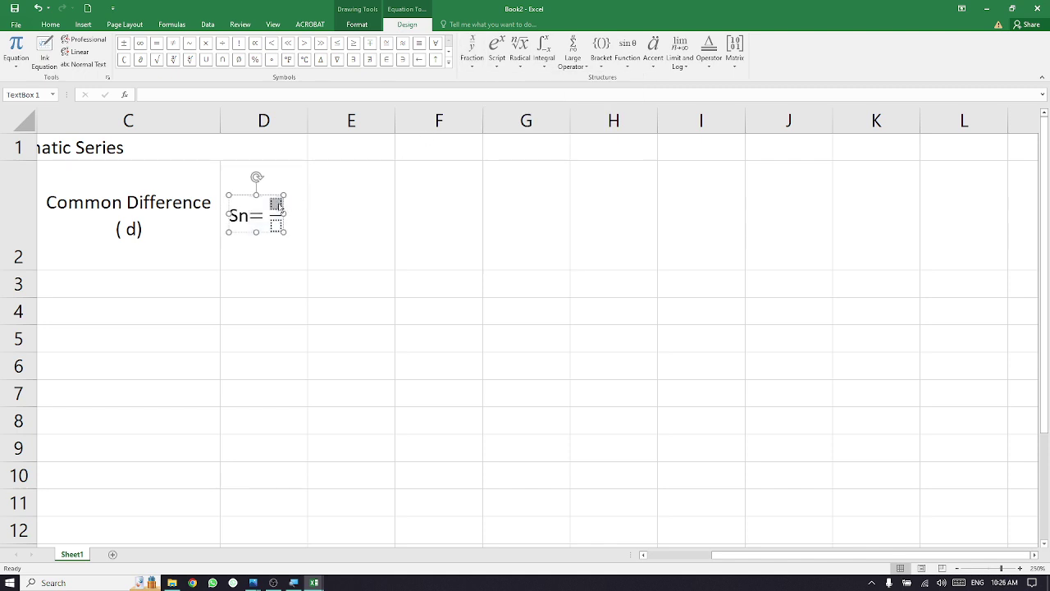
text(n)
key(Down)
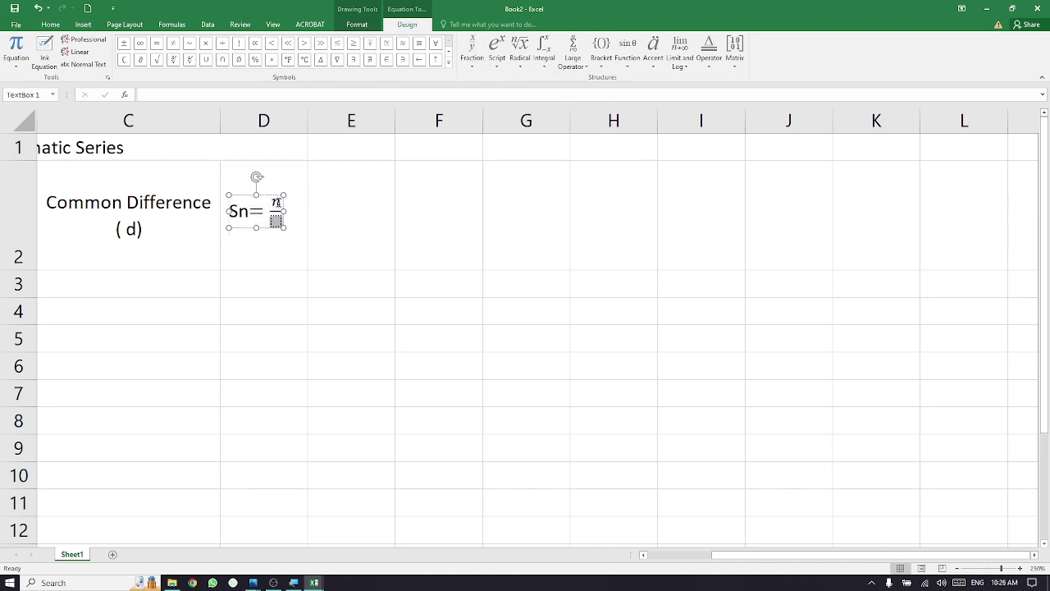
text(2)
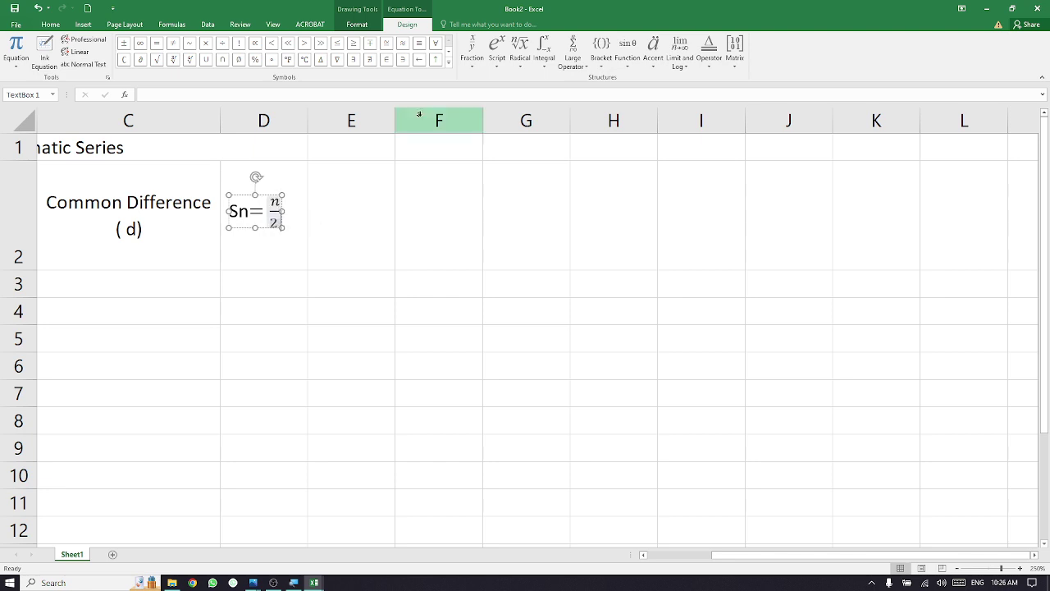
Step: Check the arithmetic series sum formula in the reference image, and return to the equation in the worksheet
click(474, 69)
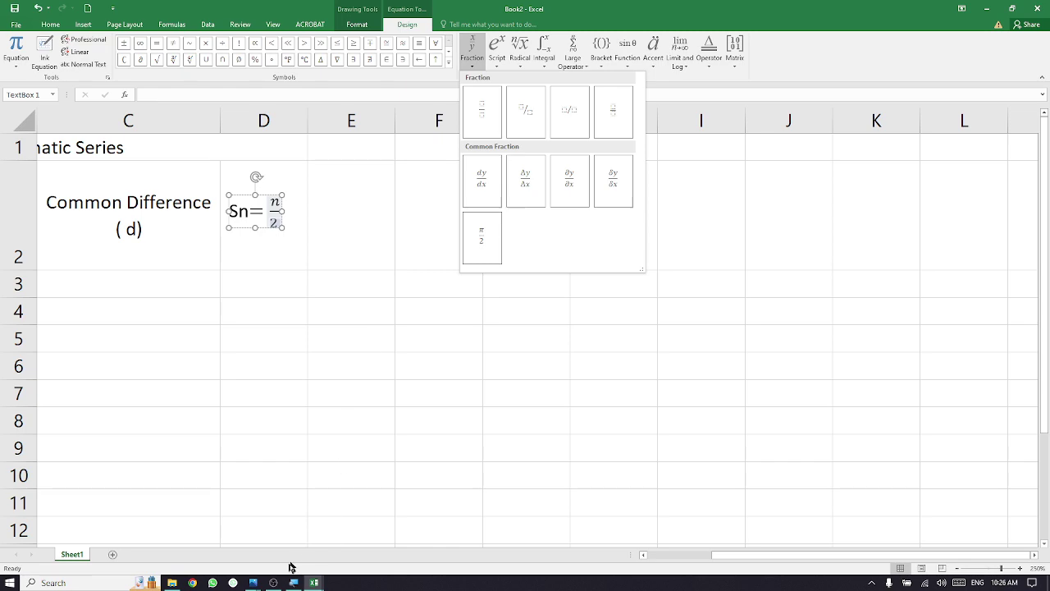
click(253, 582)
click(386, 539)
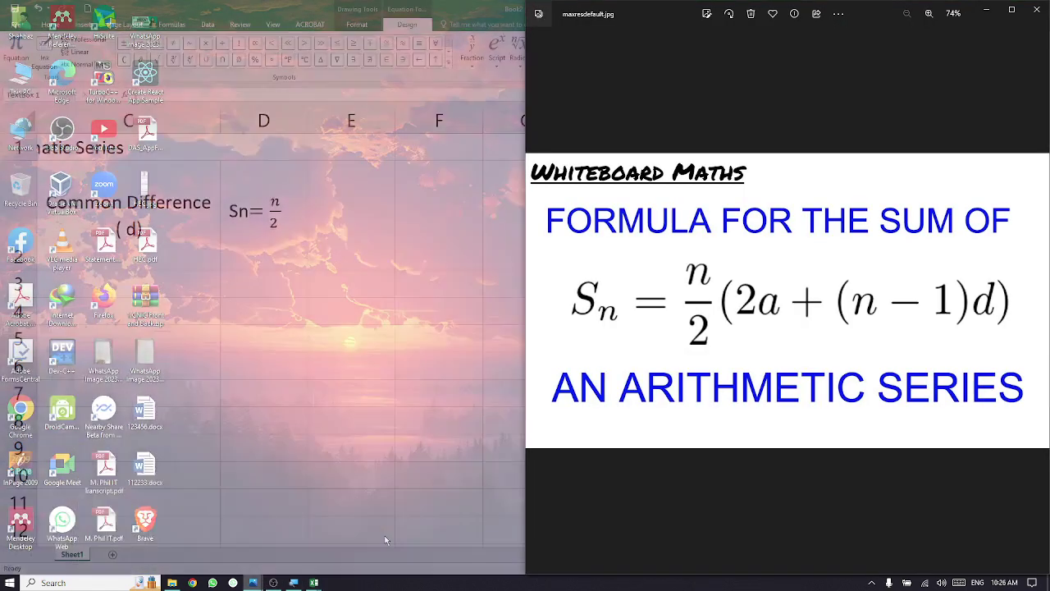
click(284, 211)
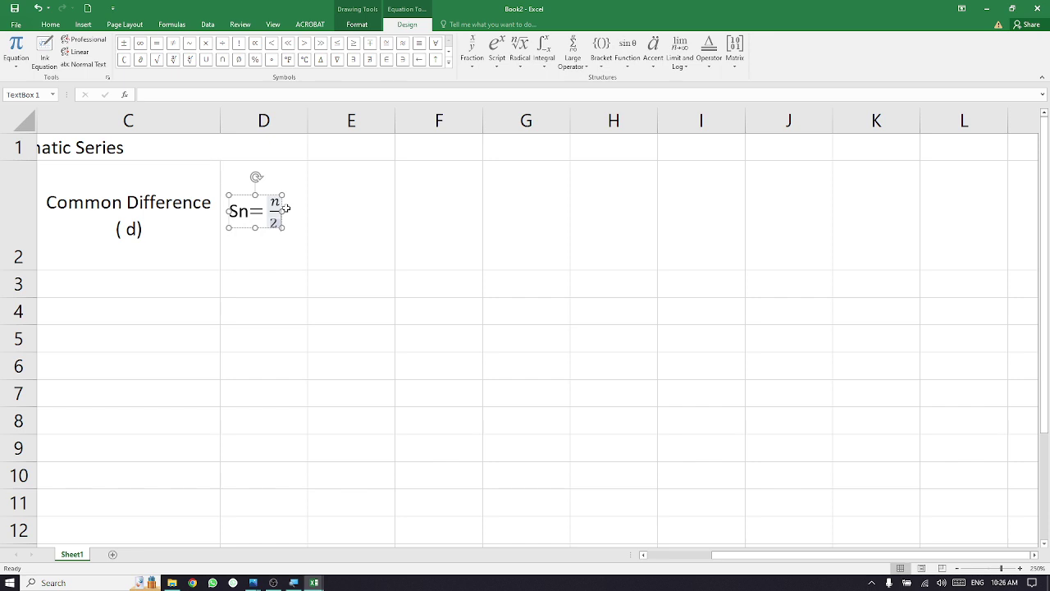
Step: Delete the plain text "Sn" before the equals sign in the equation text box
click(501, 65)
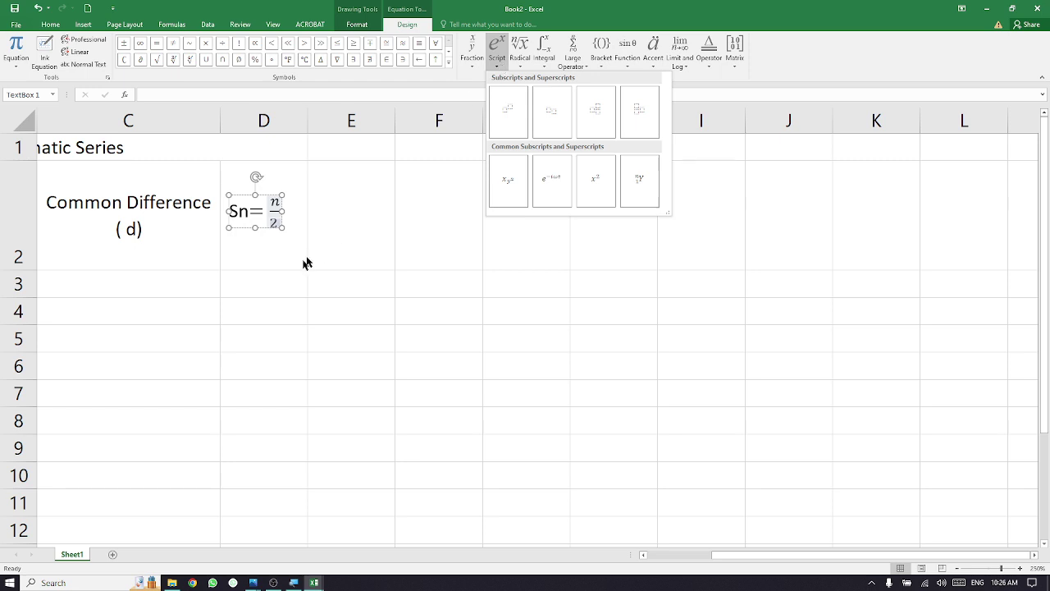
click(247, 215)
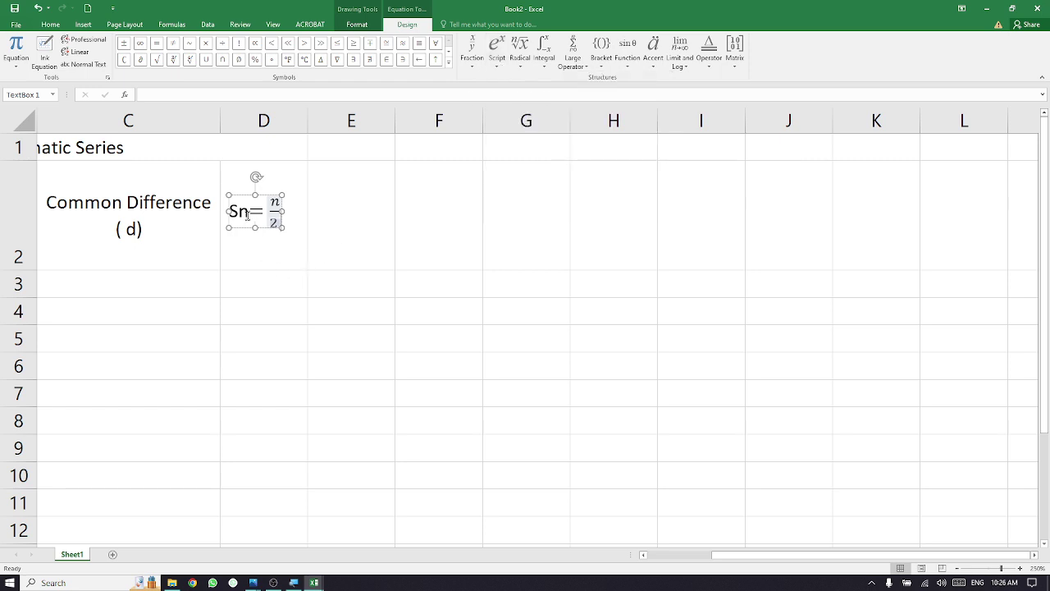
key(Left)
key(Left)
click(247, 216)
key(BackSpace)
key(BackSpace)
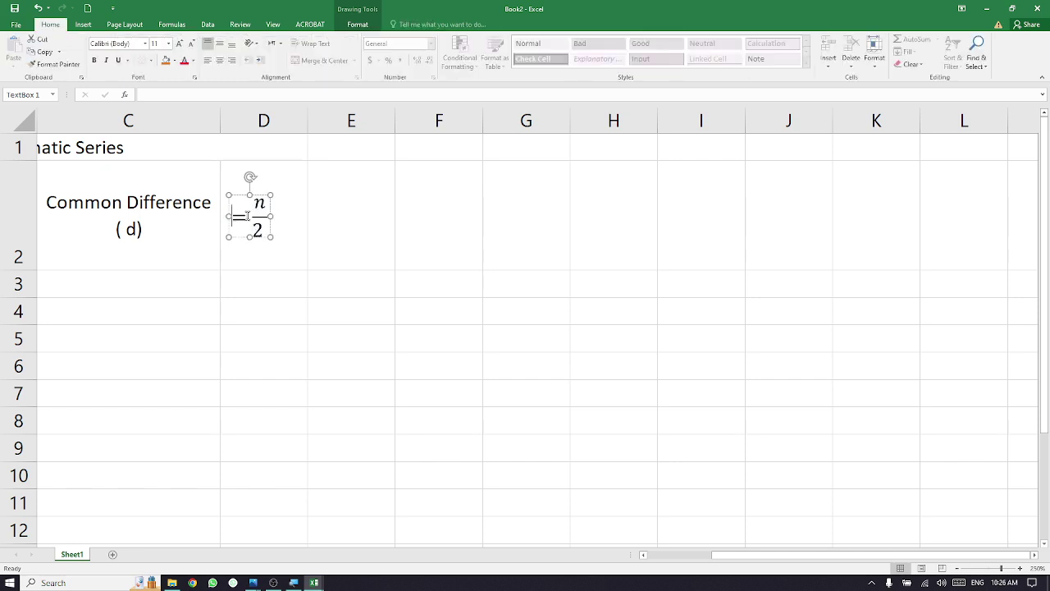
Step: Insert an empty subscript structure before the equals sign in the equation over D2
click(286, 338)
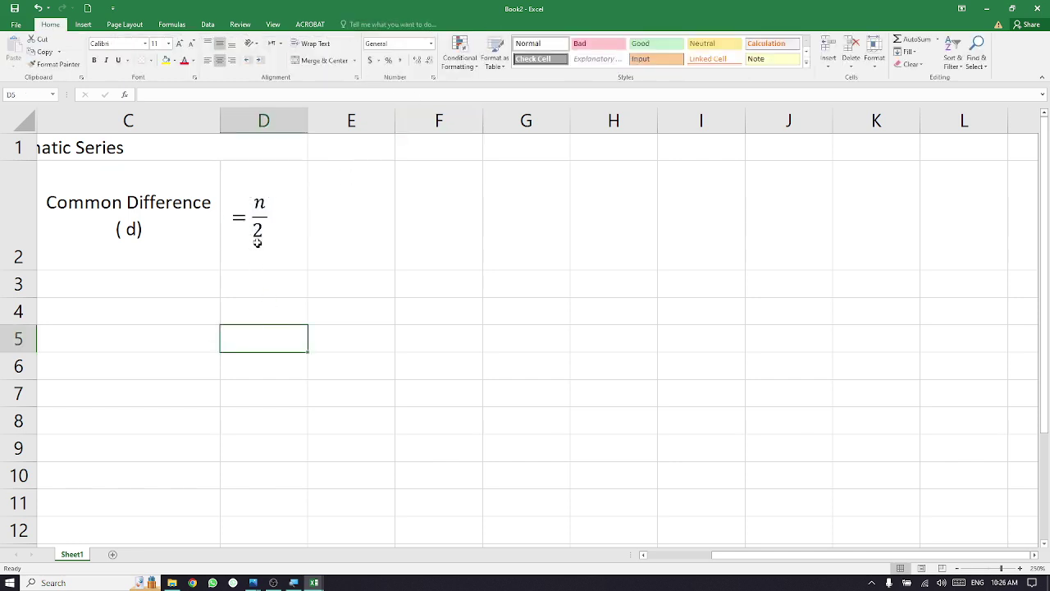
click(237, 215)
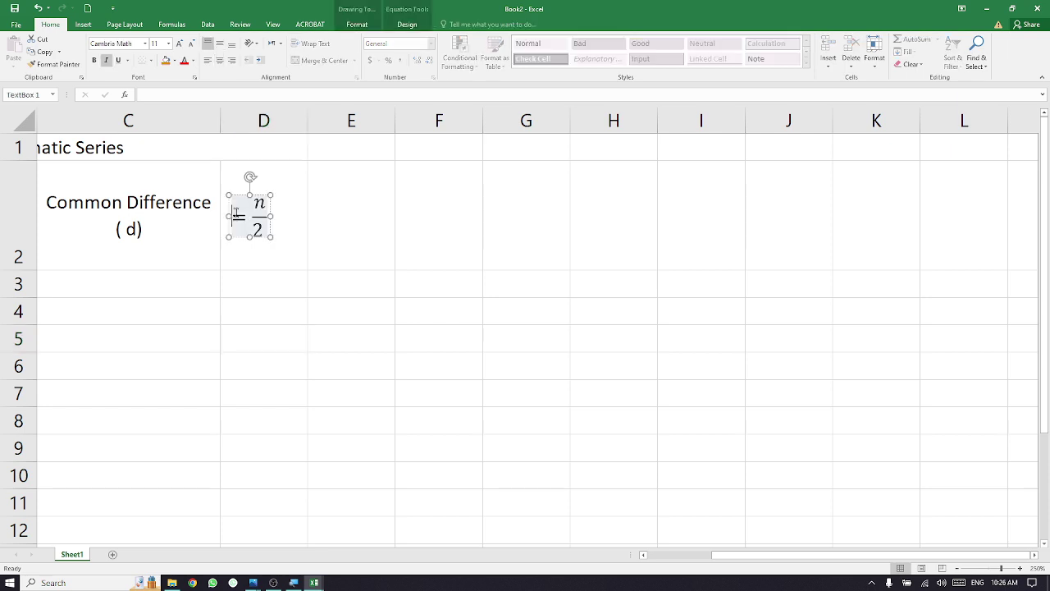
click(405, 25)
click(473, 63)
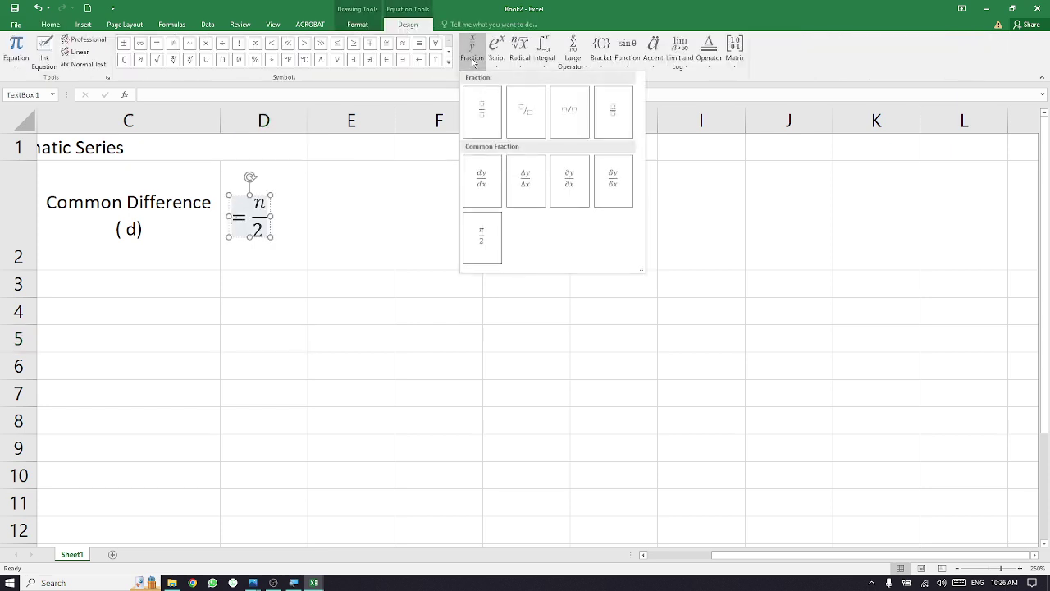
key(Escape)
click(503, 71)
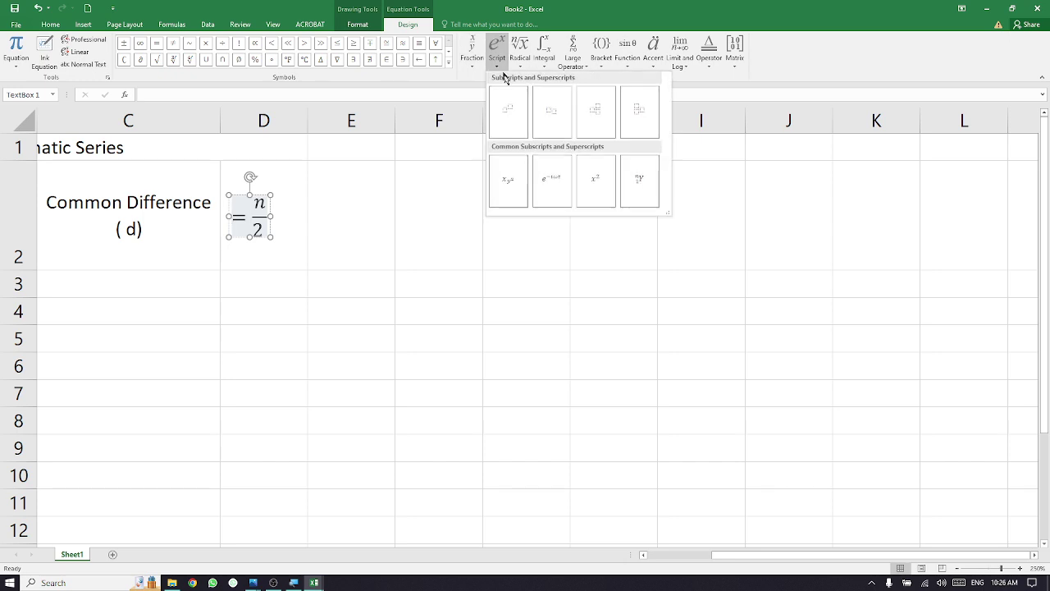
click(529, 122)
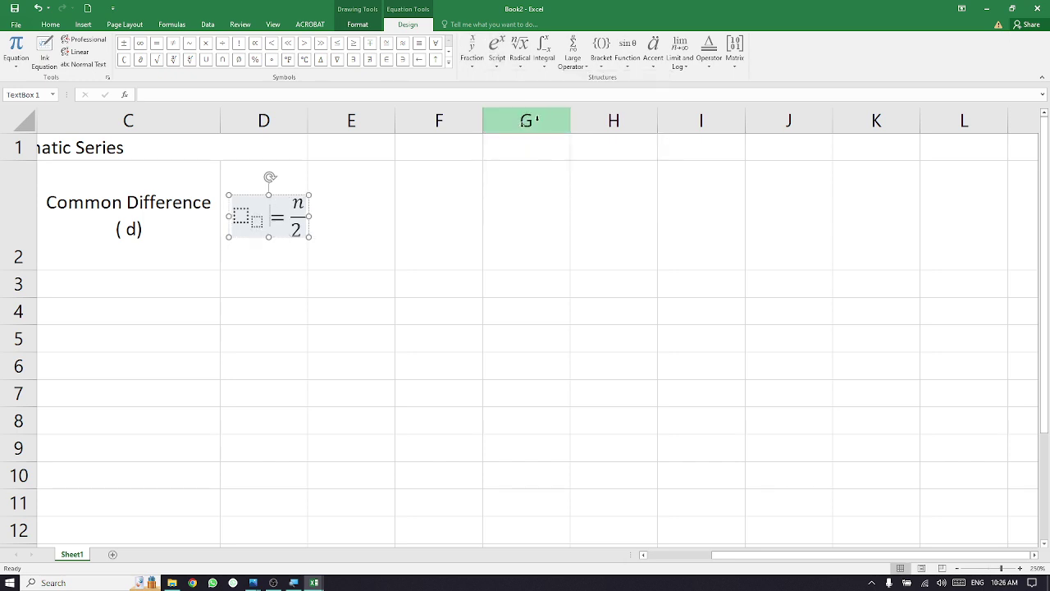
Step: Fill the equation's subscript structure with S as the base and n as the subscript
click(243, 218)
text(S)
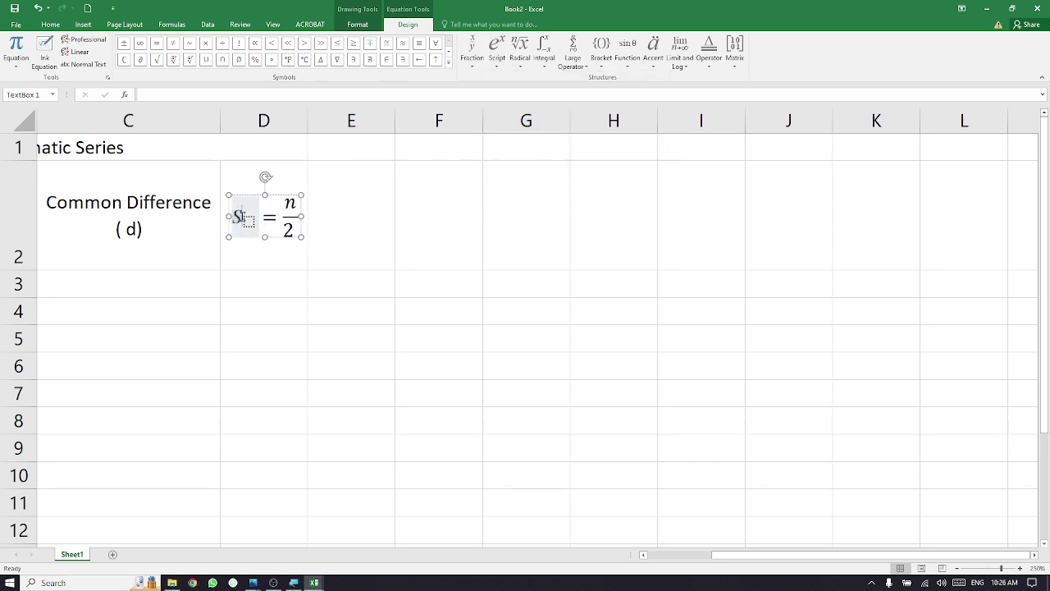
click(250, 223)
text(n)
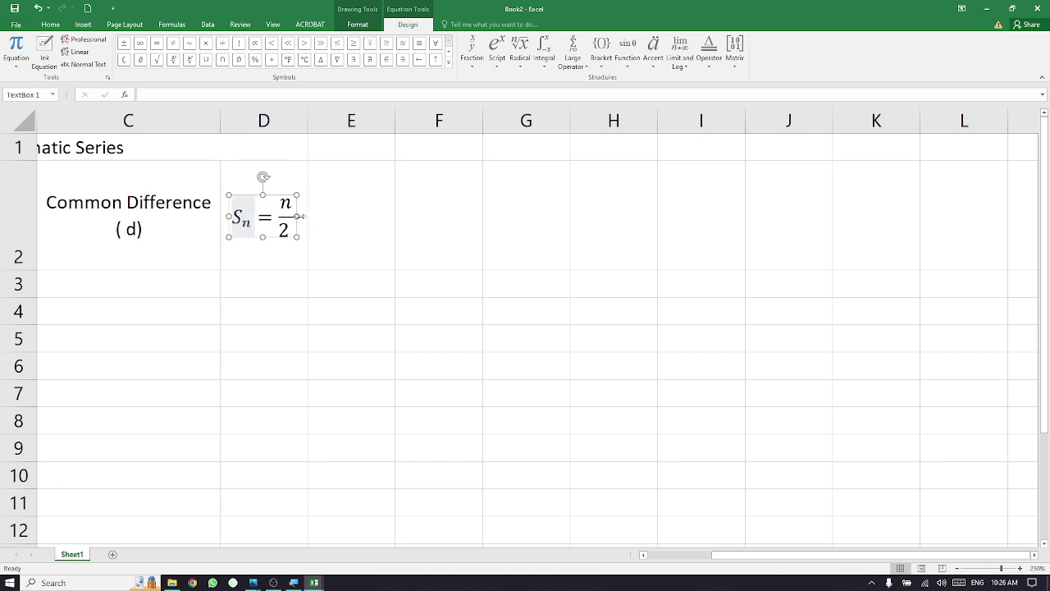
Step: Add an opening parenthesis after the n/2 fraction in the equation
key(Right)
key(Right)
key(Right)
key(Right)
key(Right)
key(Right)
key(Right)
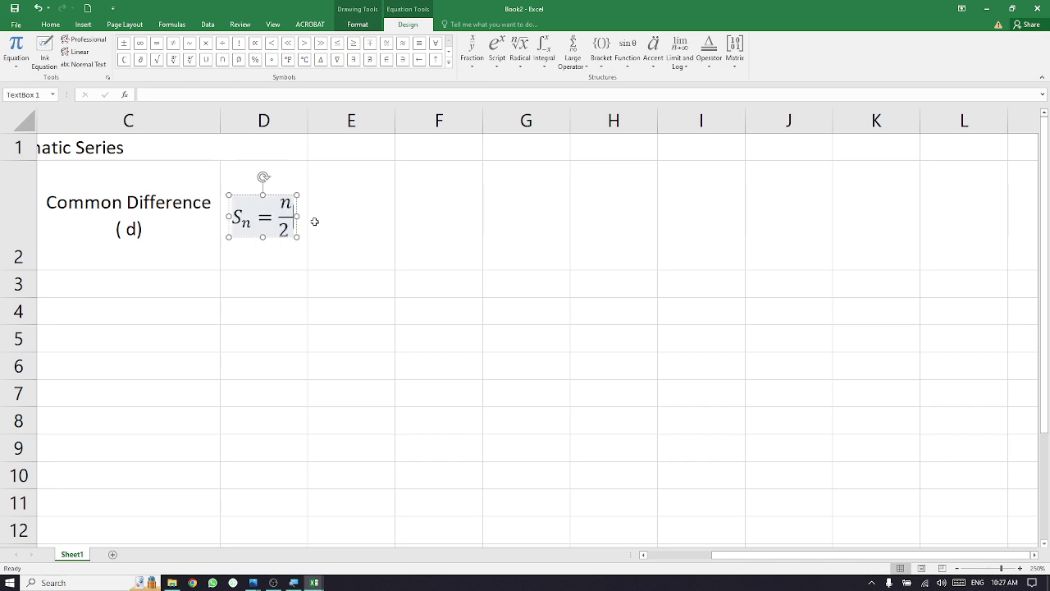
text(()
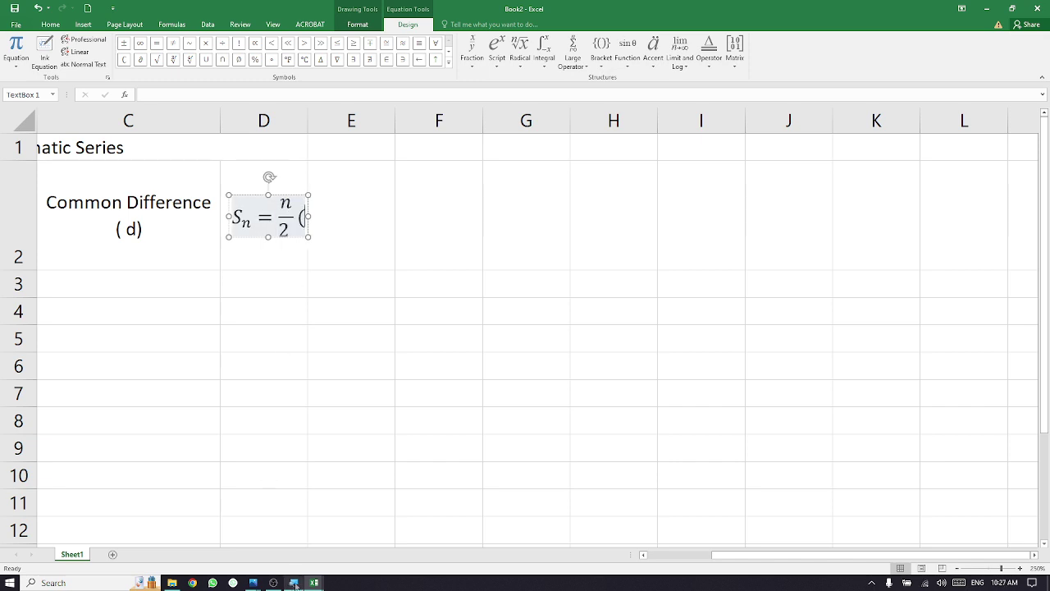
Step: Bring up the reference image maxresdefault.jpg and arrange it side by side with the Book2 workbook
click(252, 583)
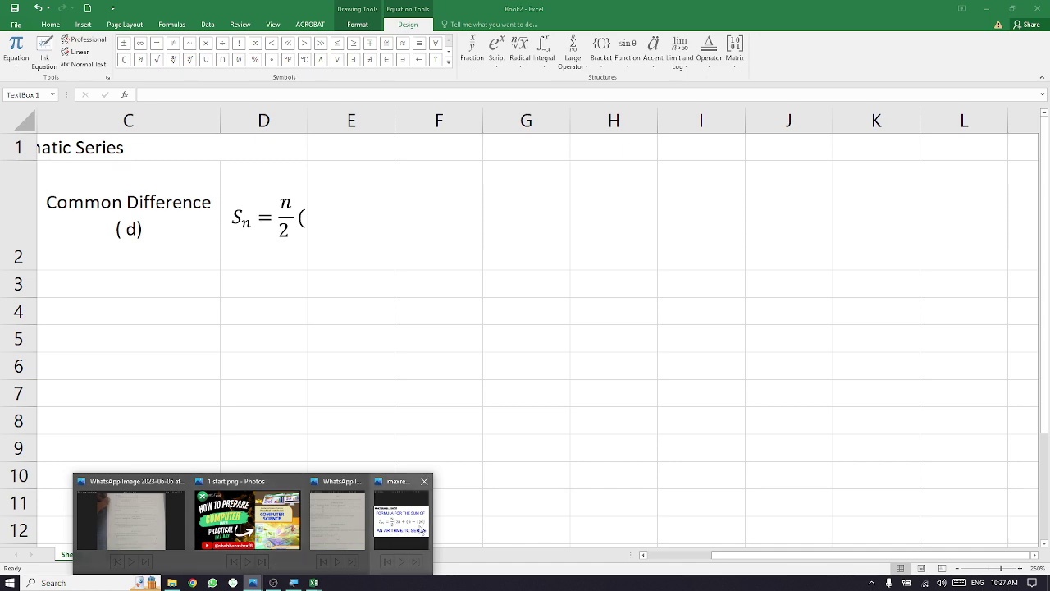
click(420, 530)
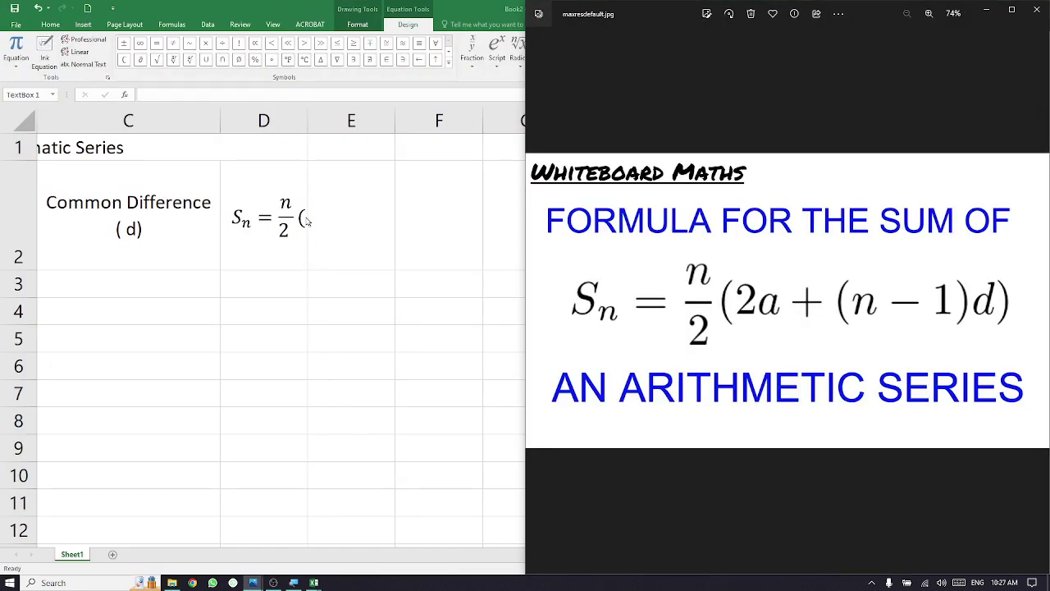
drag(595, 2, 599, 58)
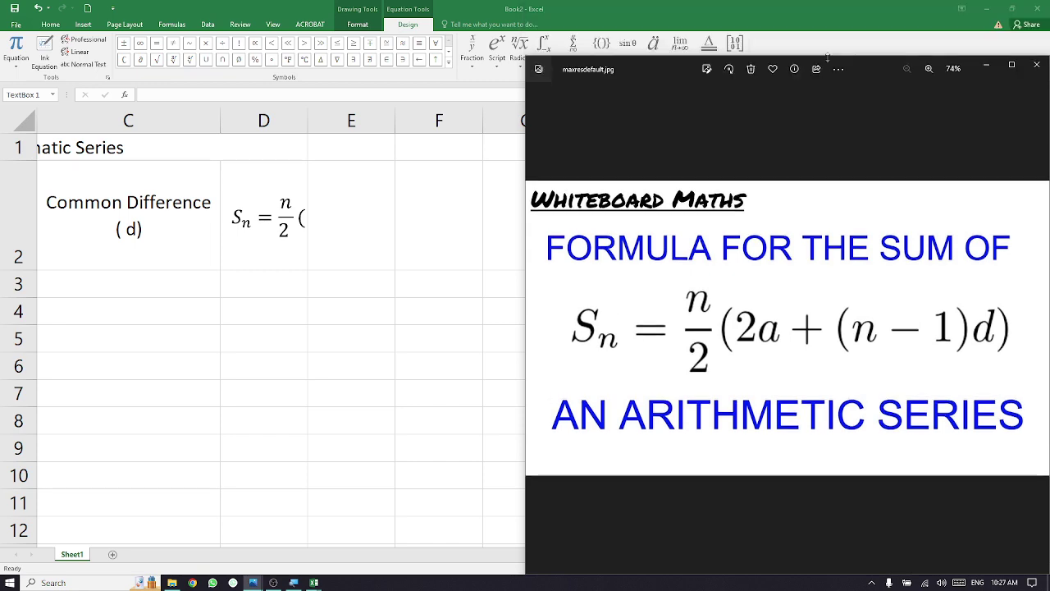
drag(682, 76, 1049, 37)
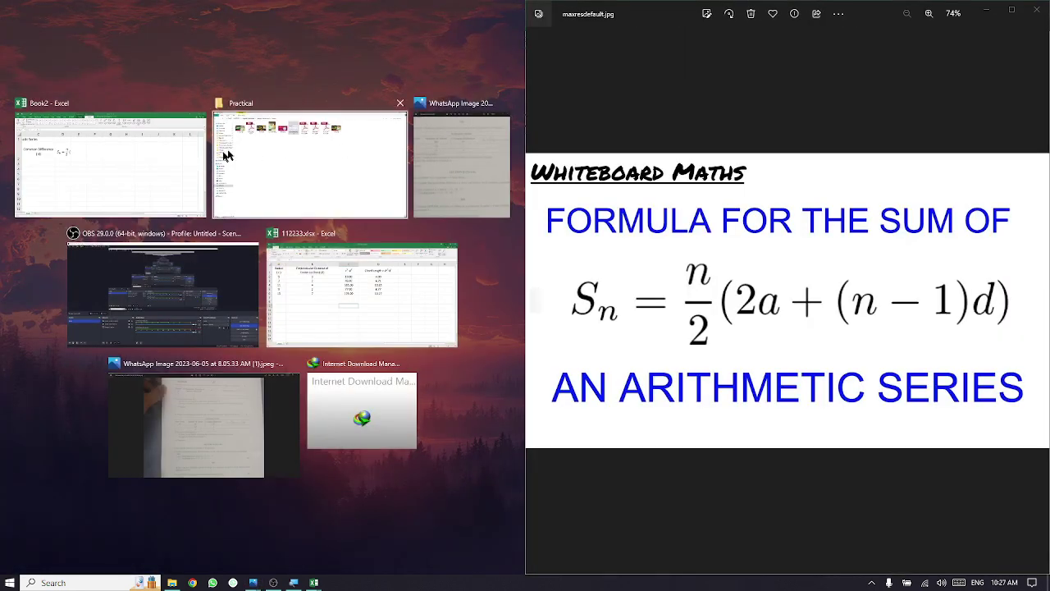
click(123, 156)
Step: Continue the equation after the opening parenthesis with 2a+(n-1)d, following the reference image
text(2)
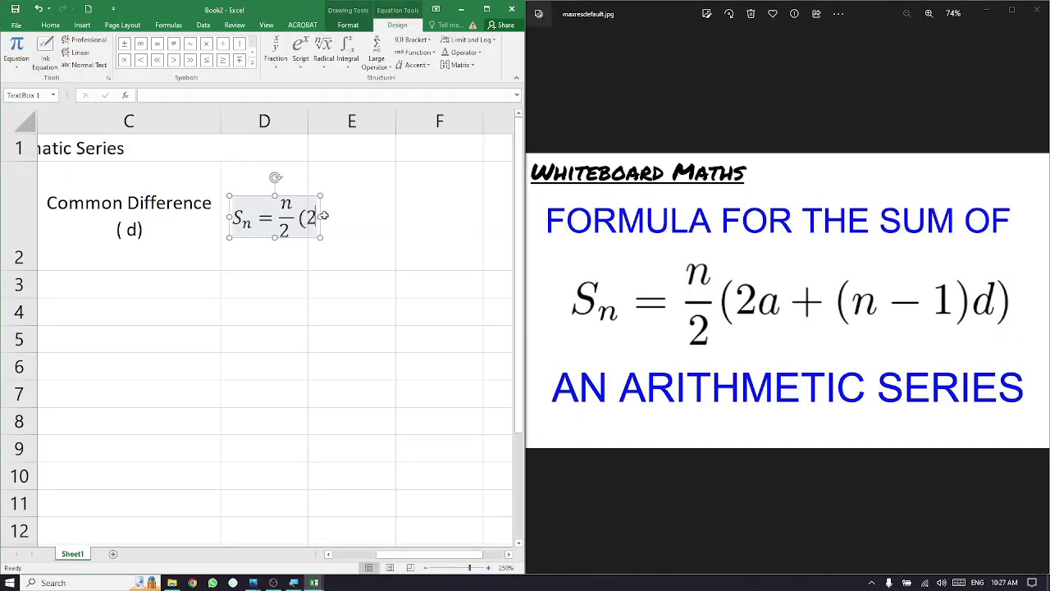
text(a)
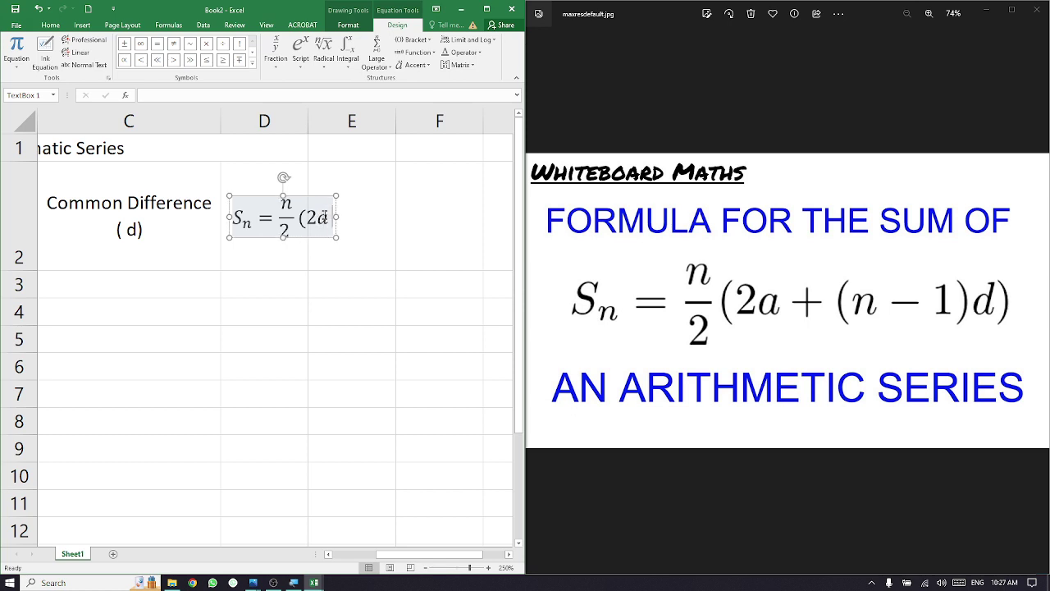
text(+()
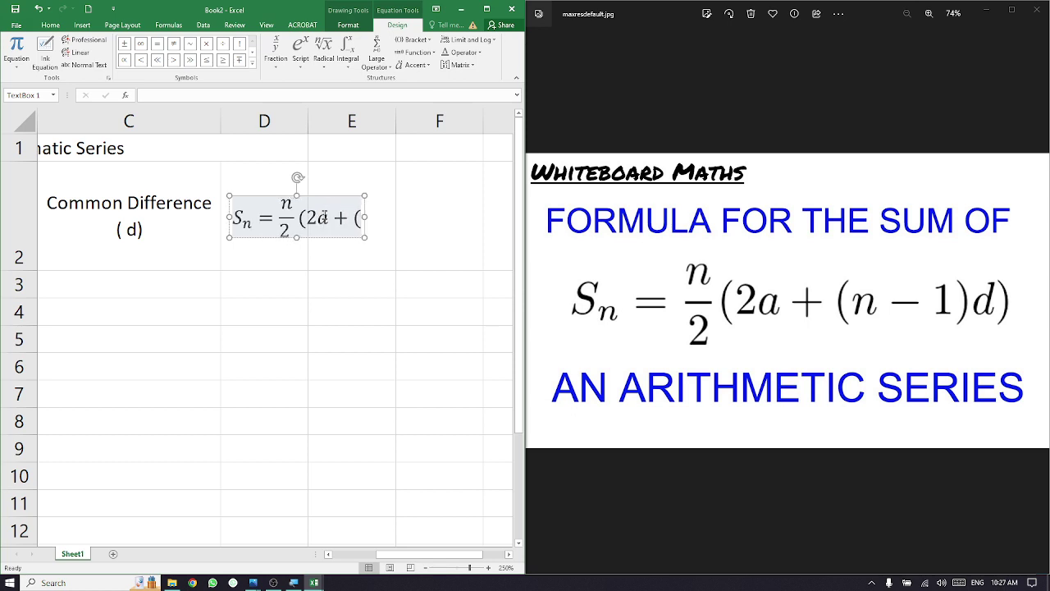
text(n-1)
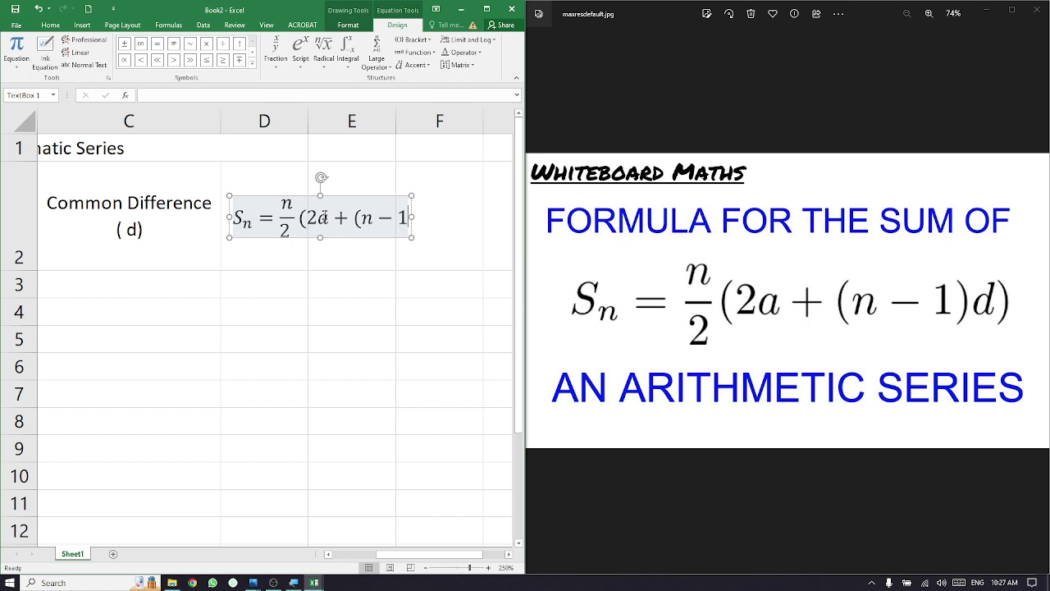
text()d)
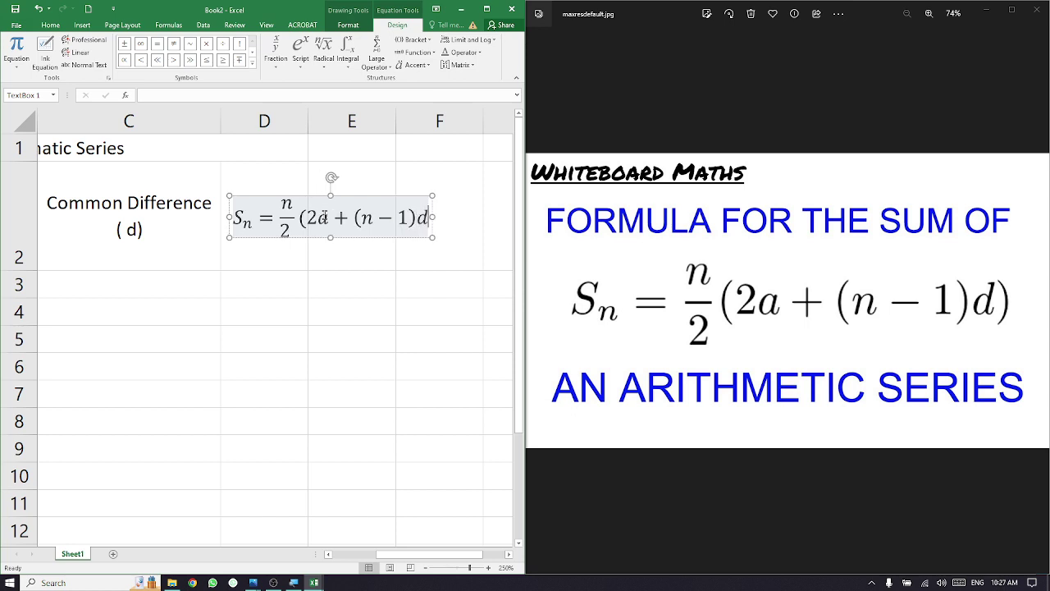
click(316, 339)
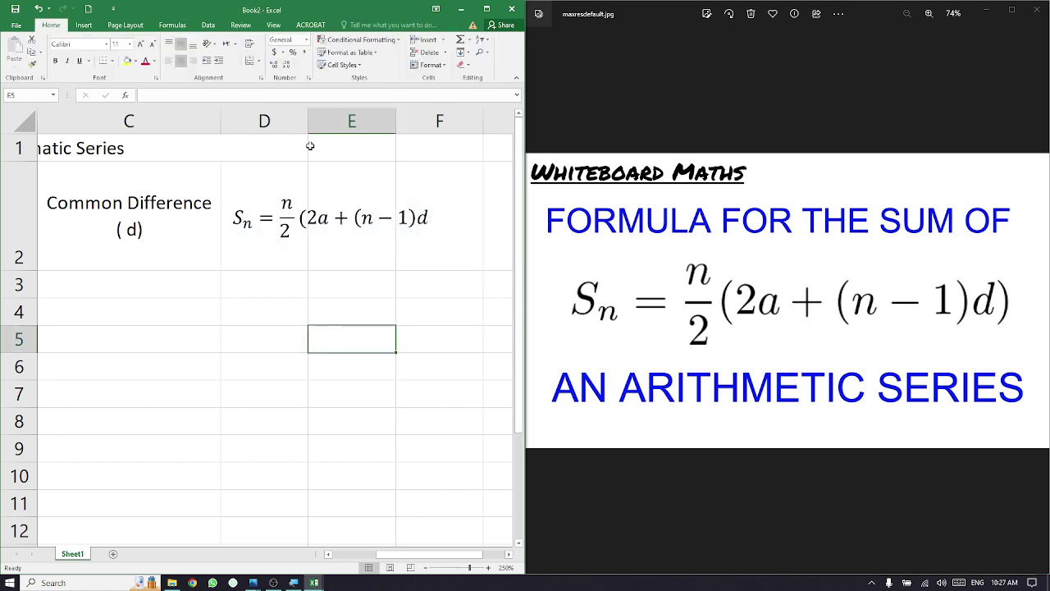
Step: Widen column D to the equation's width and add the closing parenthesis after d
drag(307, 121, 434, 118)
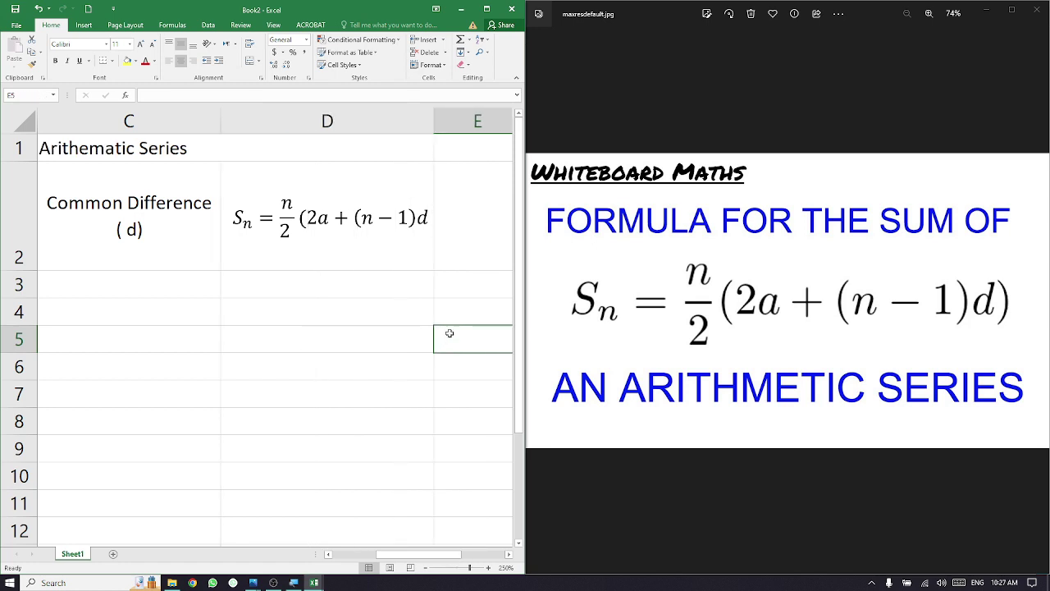
click(427, 218)
drag(428, 218, 436, 217)
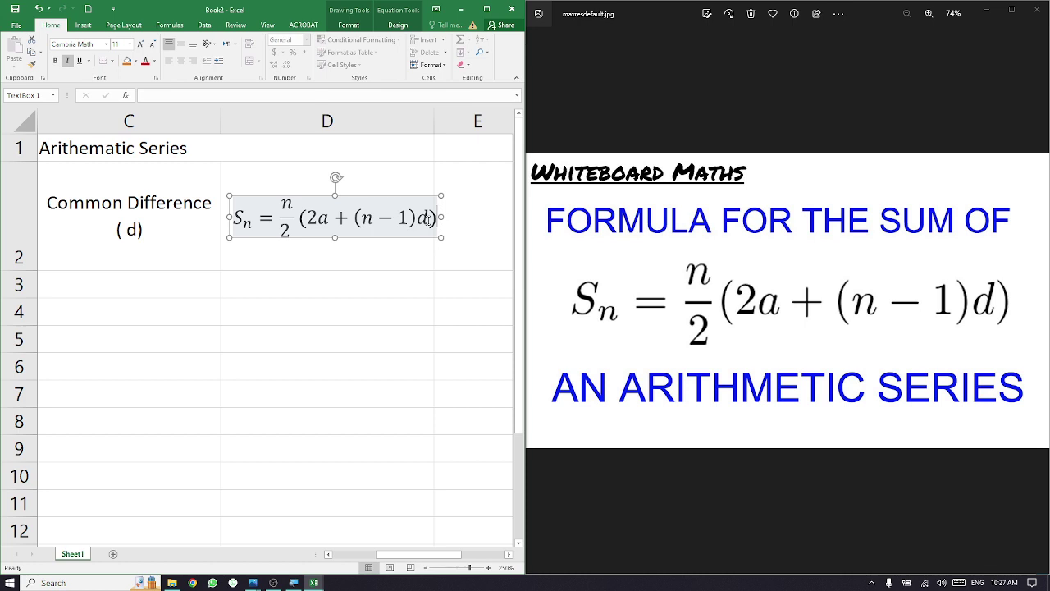
click(406, 277)
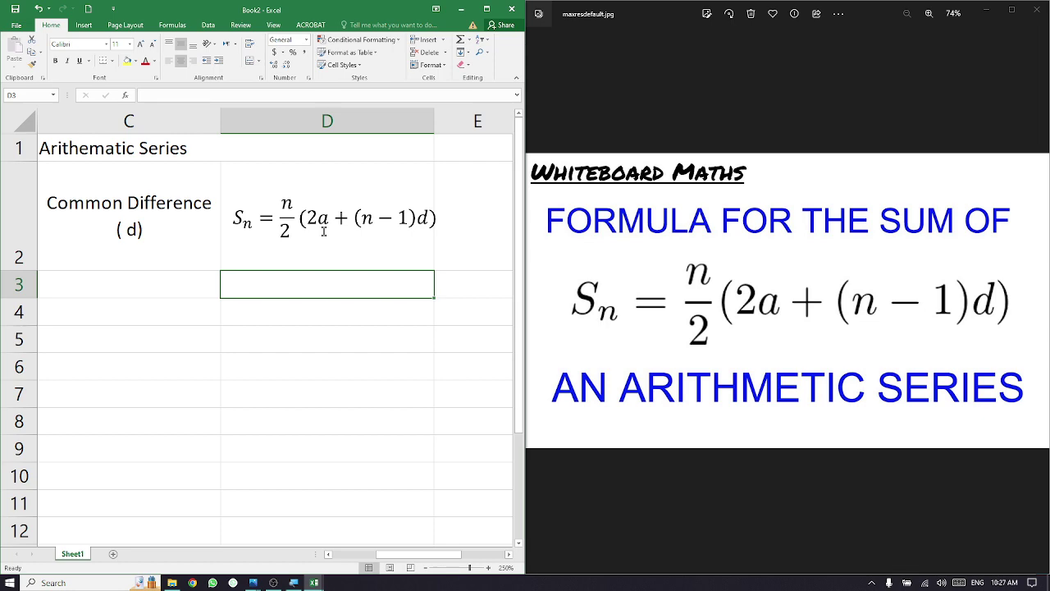
Step: Bring up the exam paper photo showing the Arithmetic Series table and arrange it side by side with the Book2 workbook
double_click(482, 11)
scroll(216, 270, left, 3)
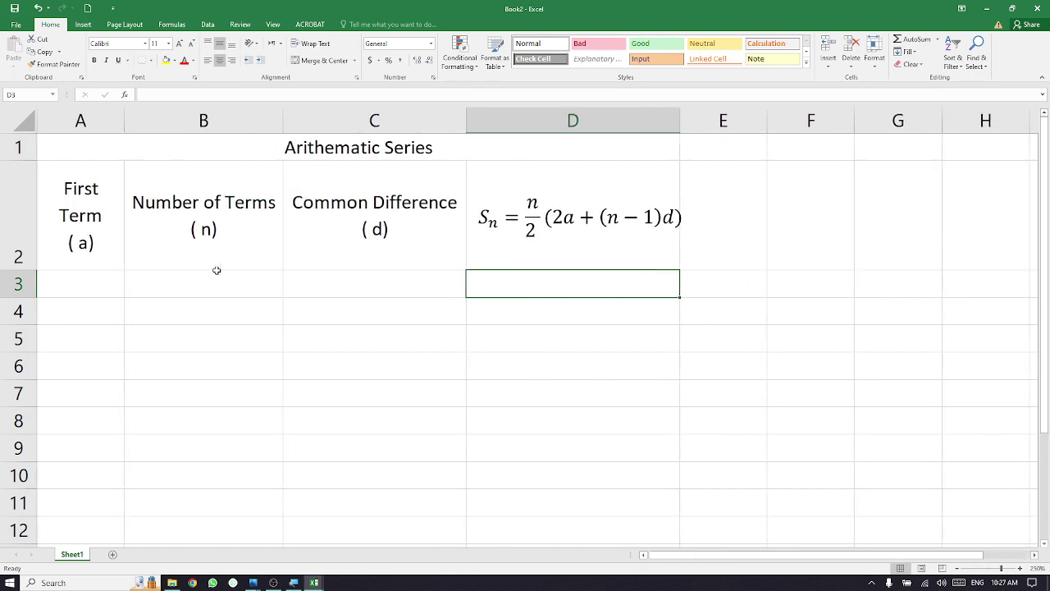
mouse_move(252, 583)
click(342, 519)
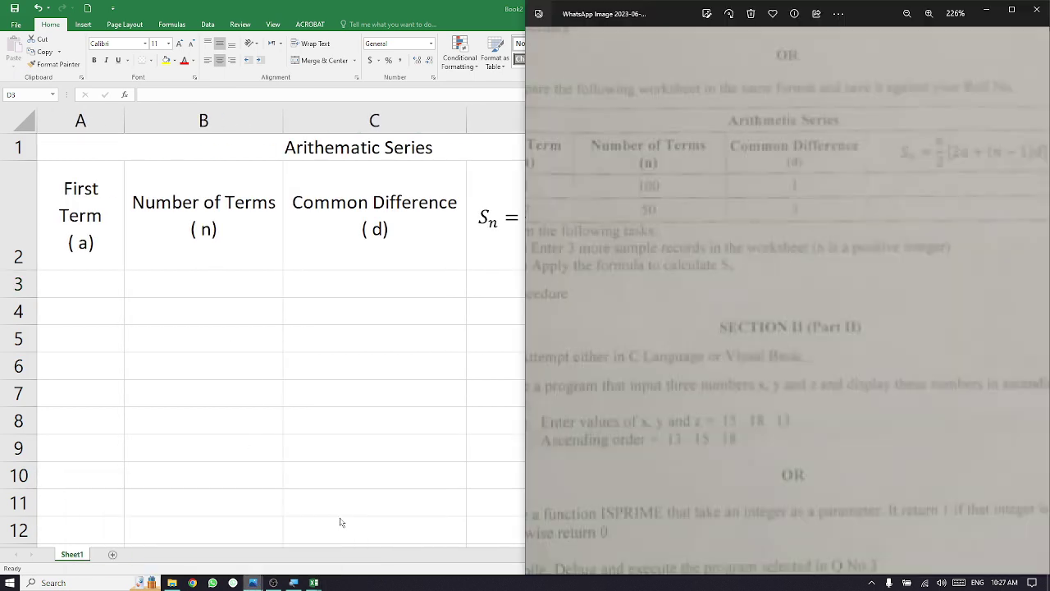
drag(677, 340, 769, 329)
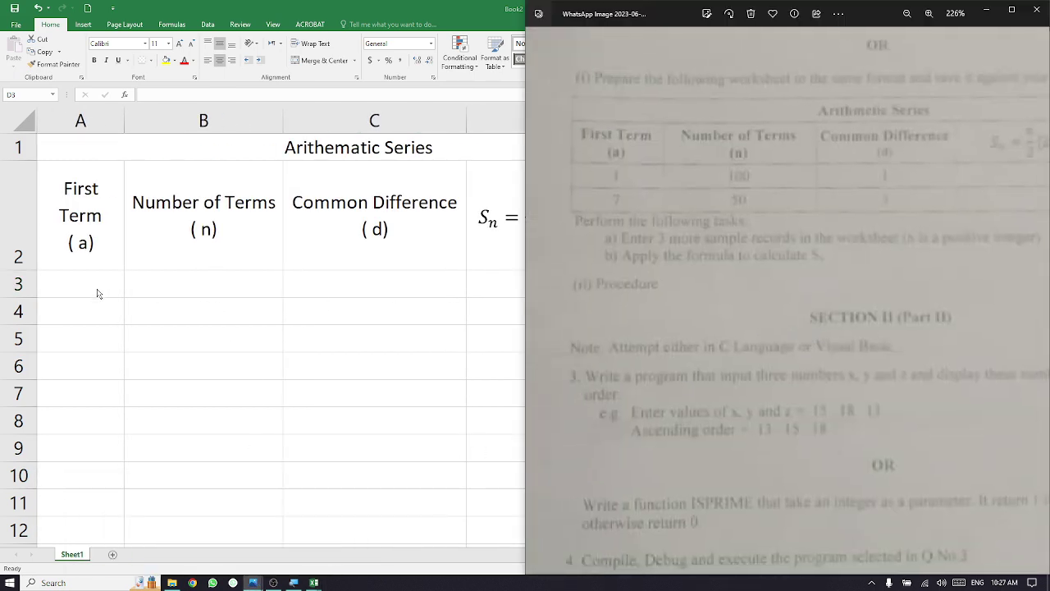
key(super+Down)
key(super+Right)
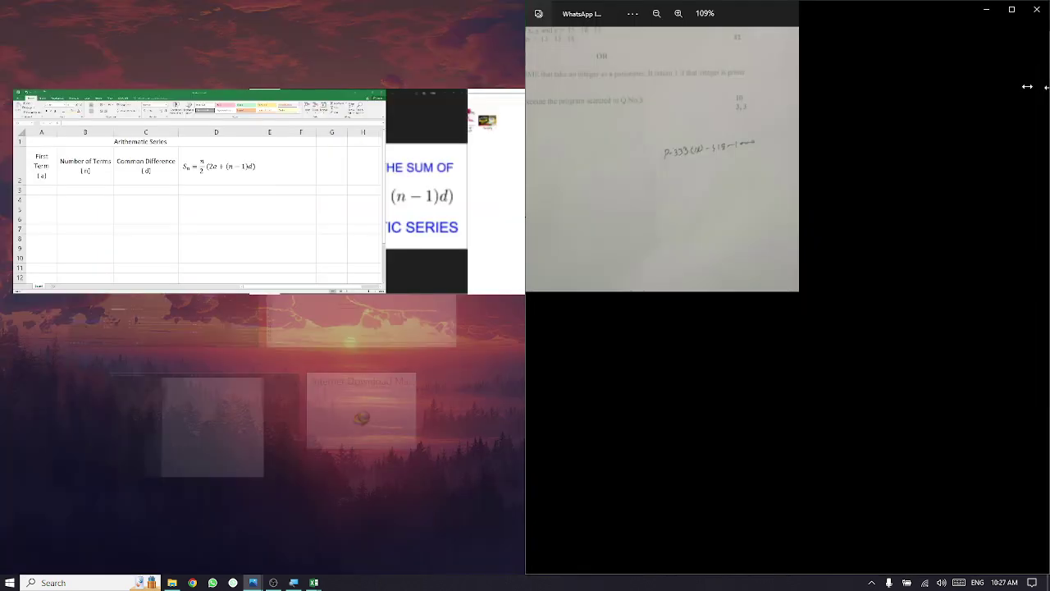
click(176, 175)
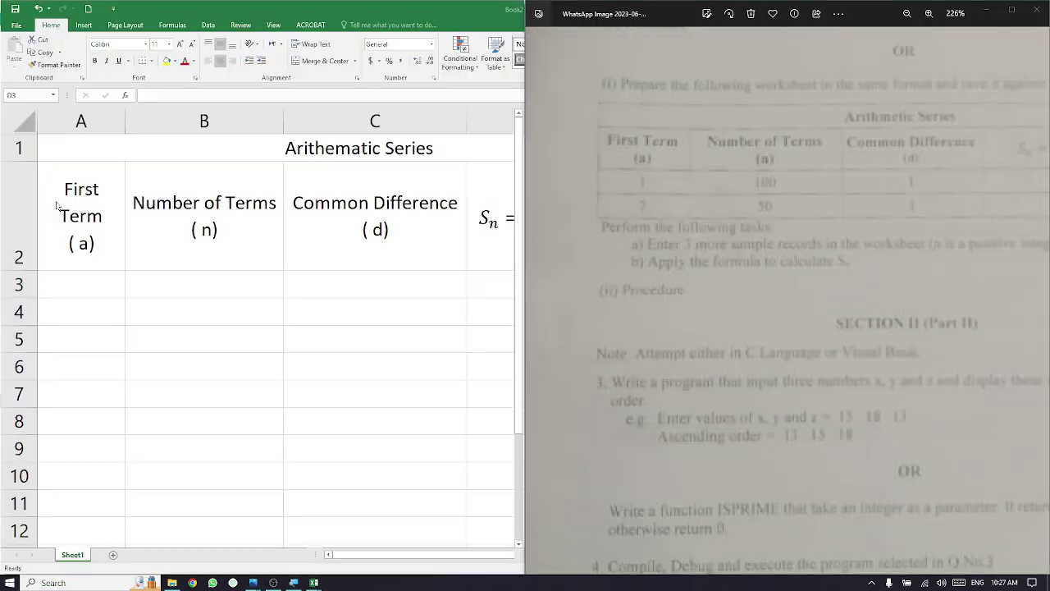
Step: Enter the first terms 1 and 7 in cells A3 and A4
click(84, 283)
text(1)
key(Return)
text(7)
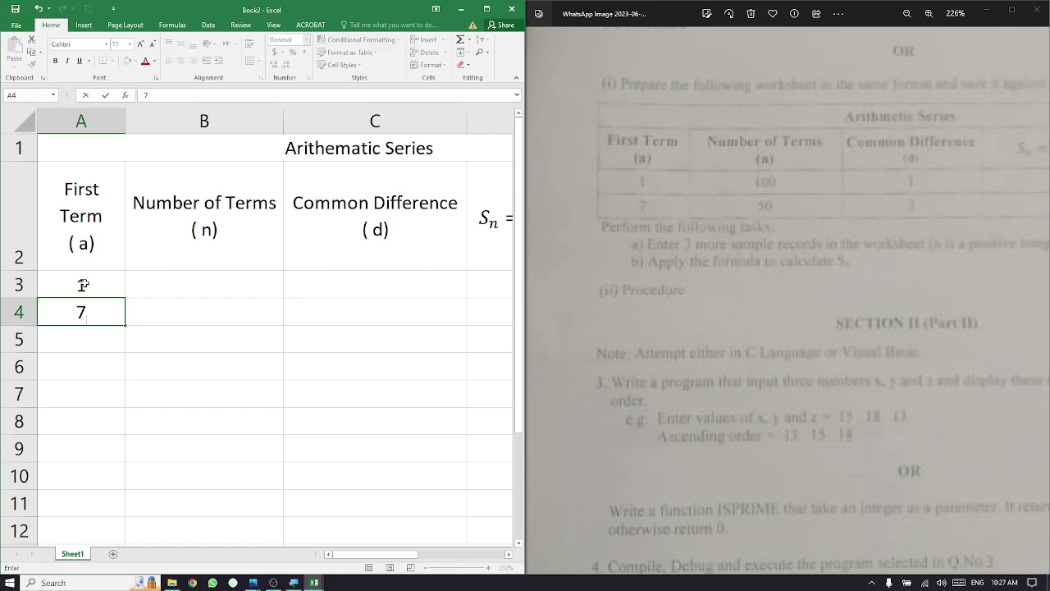
Step: Enter 100 and 50 as the numbers of terms in cells B3 and B4
click(188, 284)
text(100)
key(Return)
text(50)
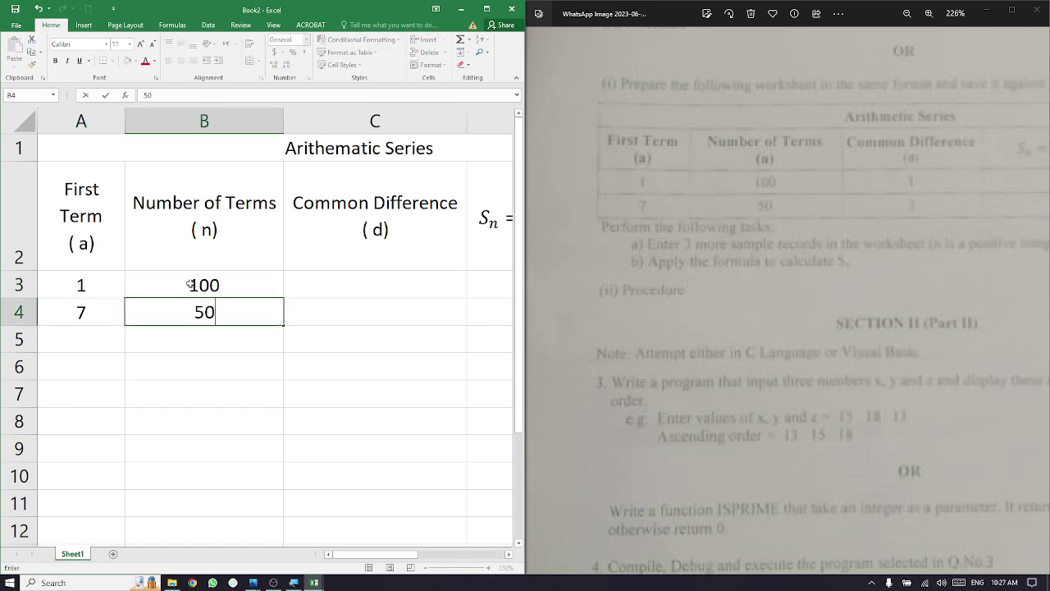
Step: Enter the common differences 1 and 3 in cells C3 and C4
click(366, 284)
text(1)
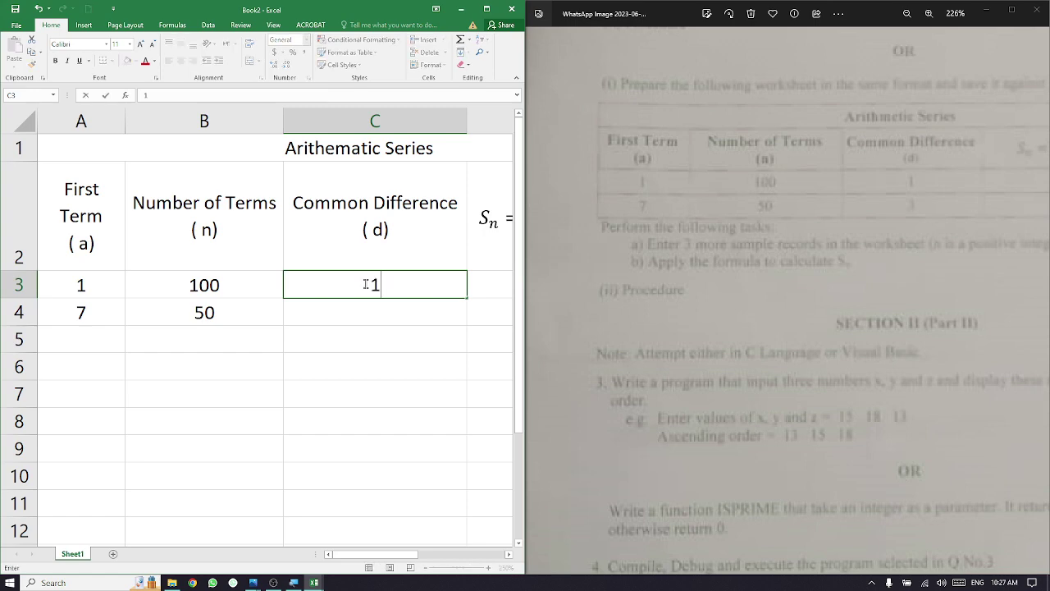
key(Return)
text(3)
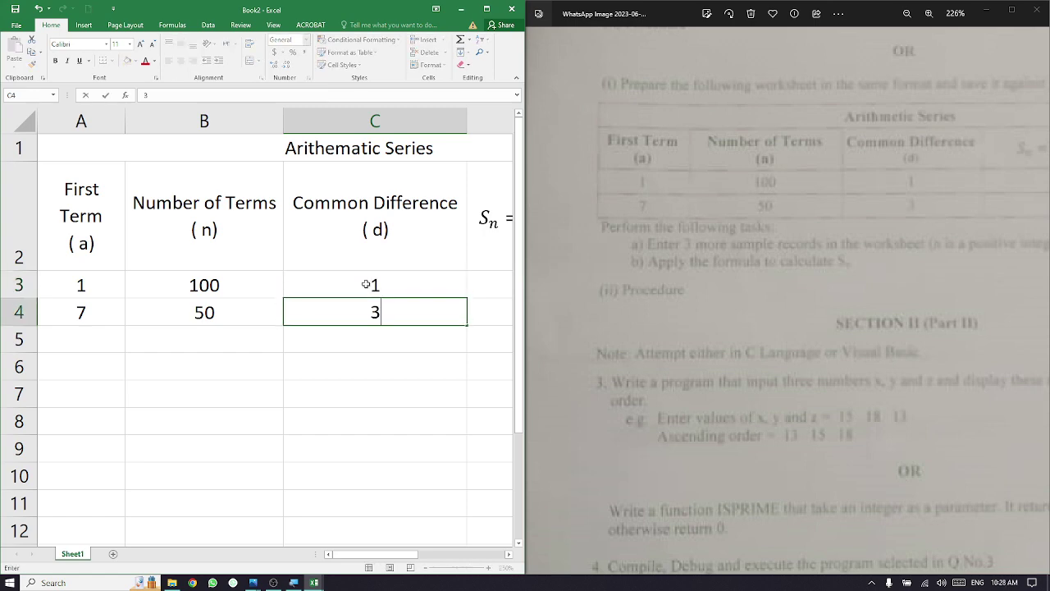
key(Return)
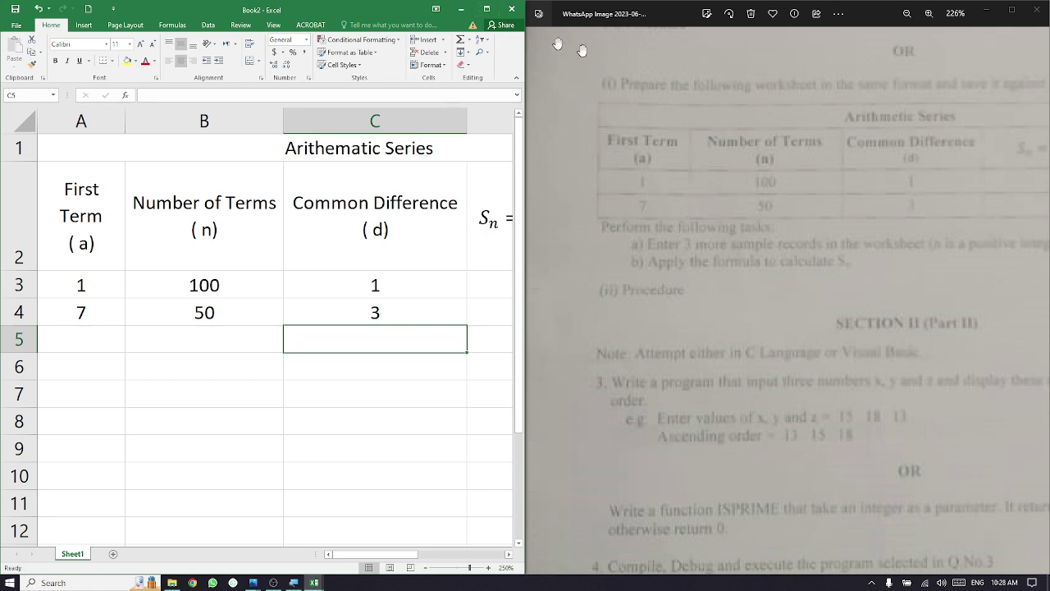
Step: Maximize the workbook and enter 4, 6 and 7 as the sample records' first terms in A5:A7
click(487, 9)
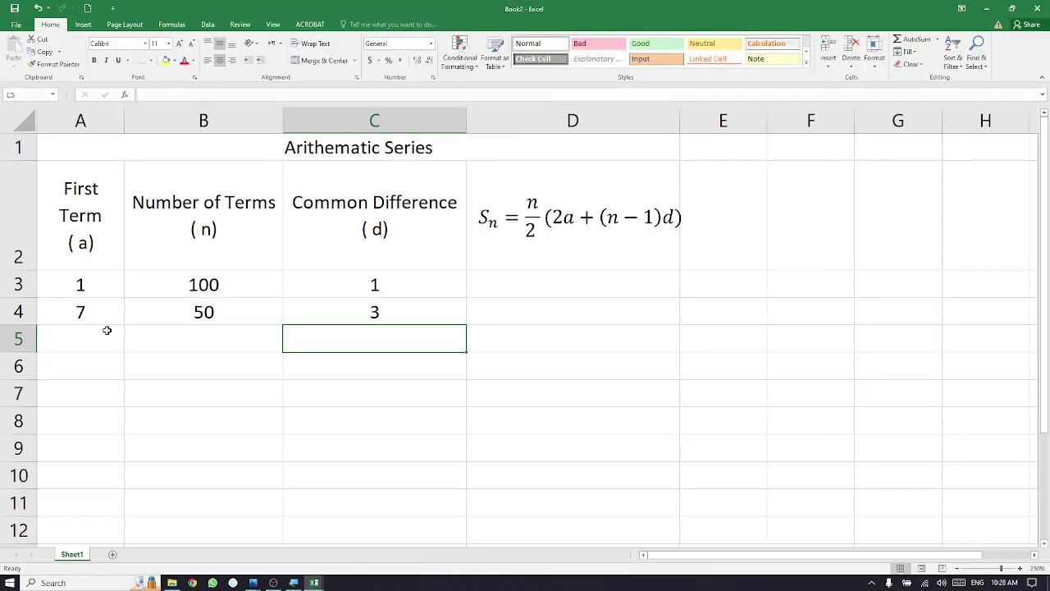
click(94, 339)
text(4)
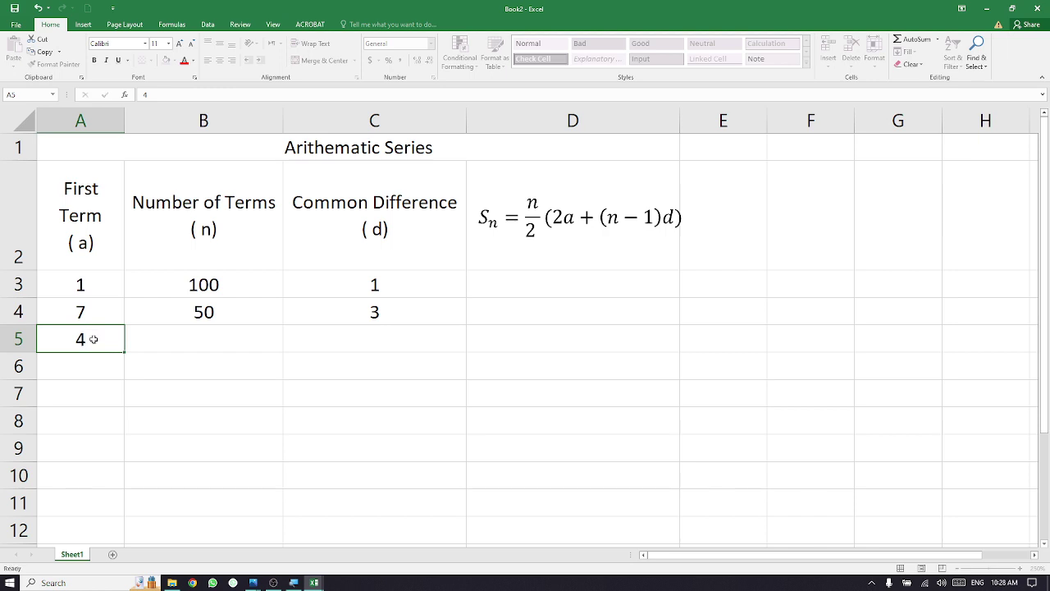
key(Return)
text(6)
key(Return)
text(7)
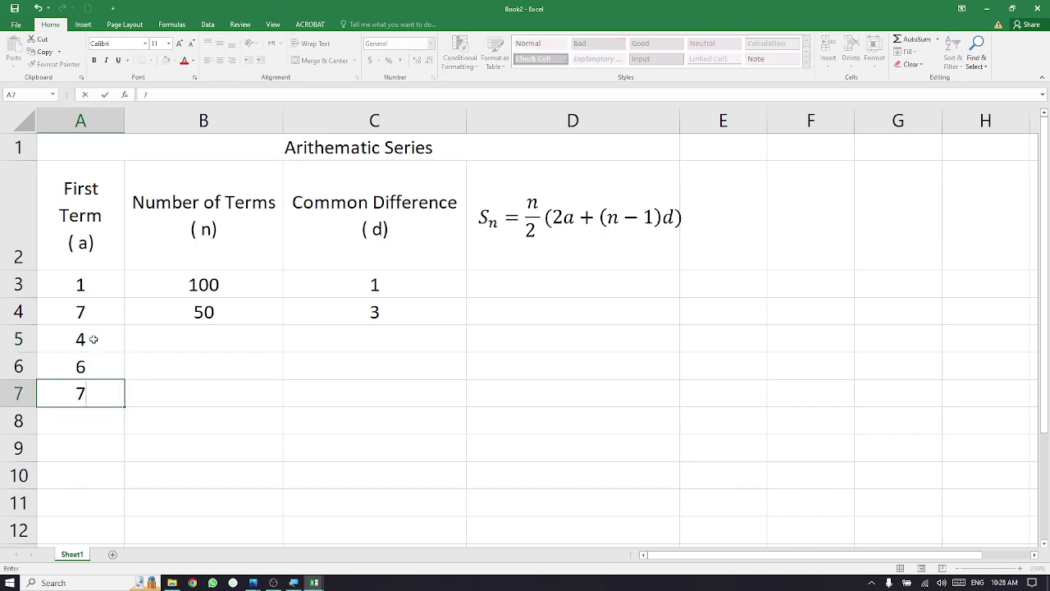
Step: Enter 150, 25 and 75 as the sample records' numbers of terms in B5:B7
click(209, 345)
text(150)
key(Return)
text(25)
key(Return)
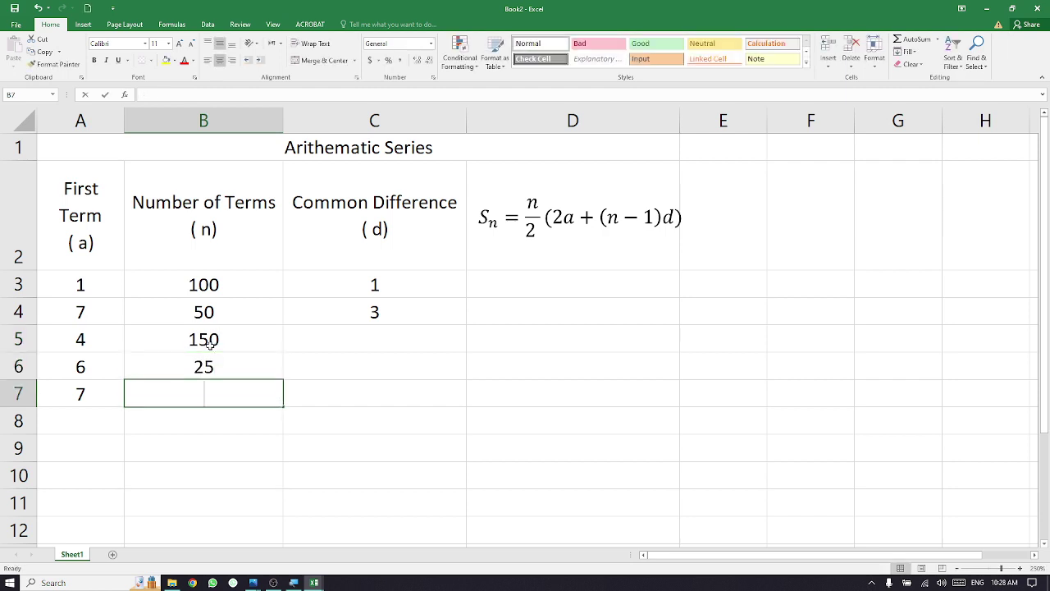
text(75)
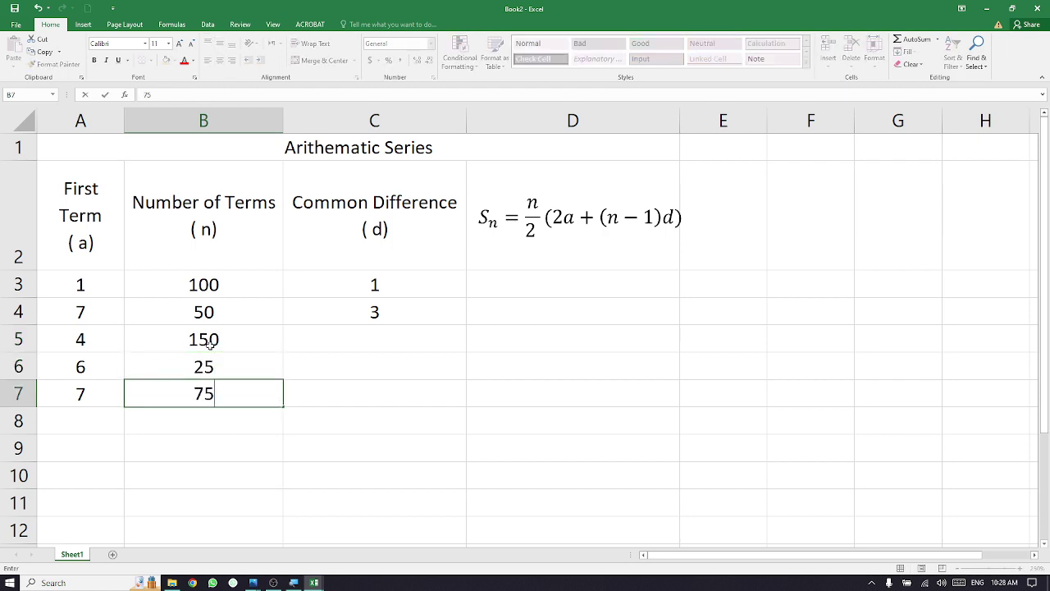
Step: Enter 2, 4 and 5 as the common differences in C5:C7, and widen column D slightly to fit the Sn equation
click(371, 334)
text(2)
key(Return)
text(4)
key(Return)
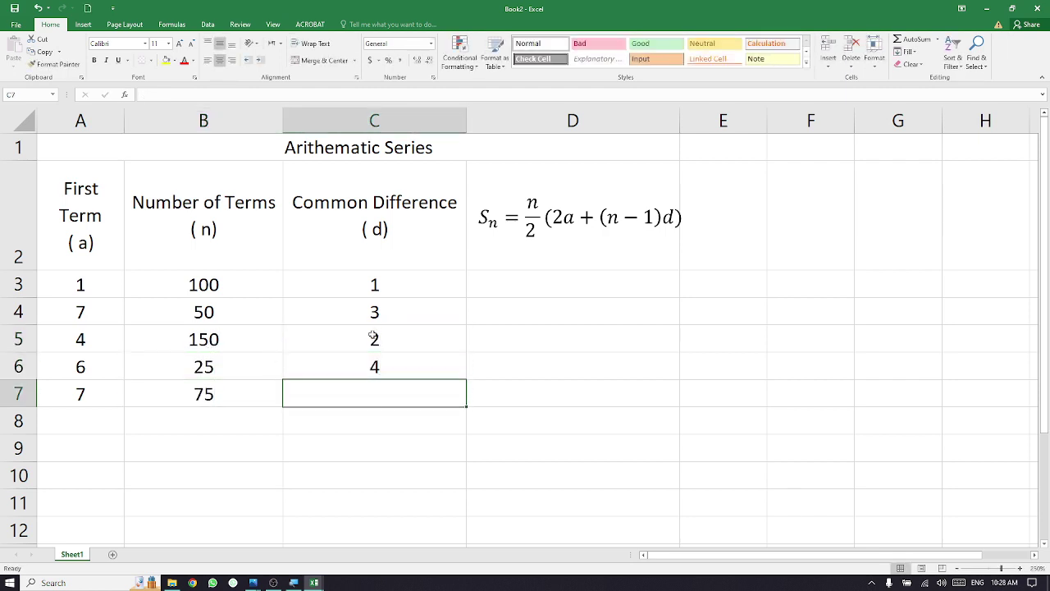
text(5)
click(573, 274)
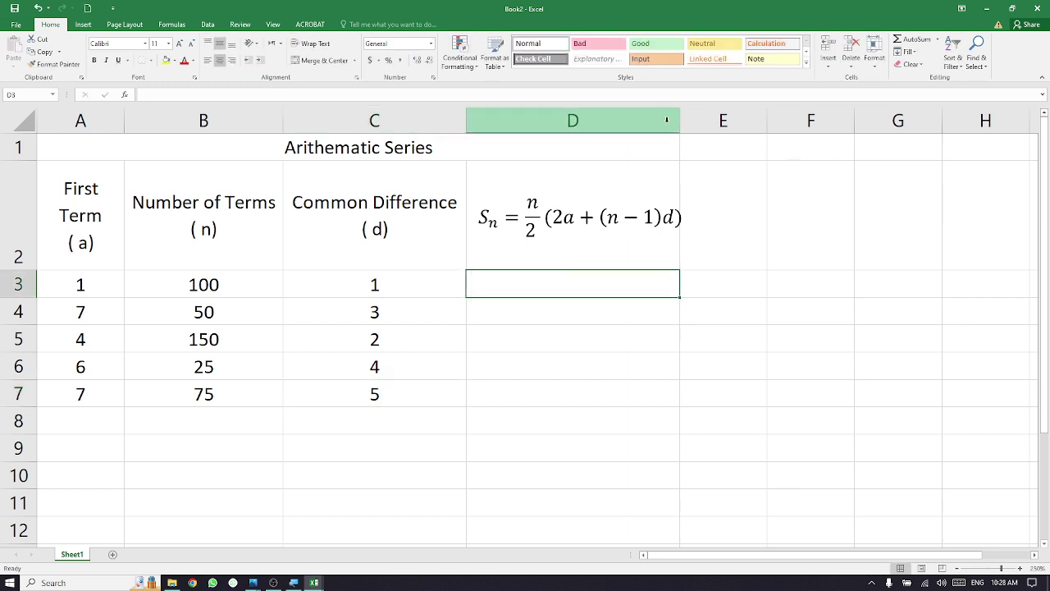
drag(680, 121, 685, 121)
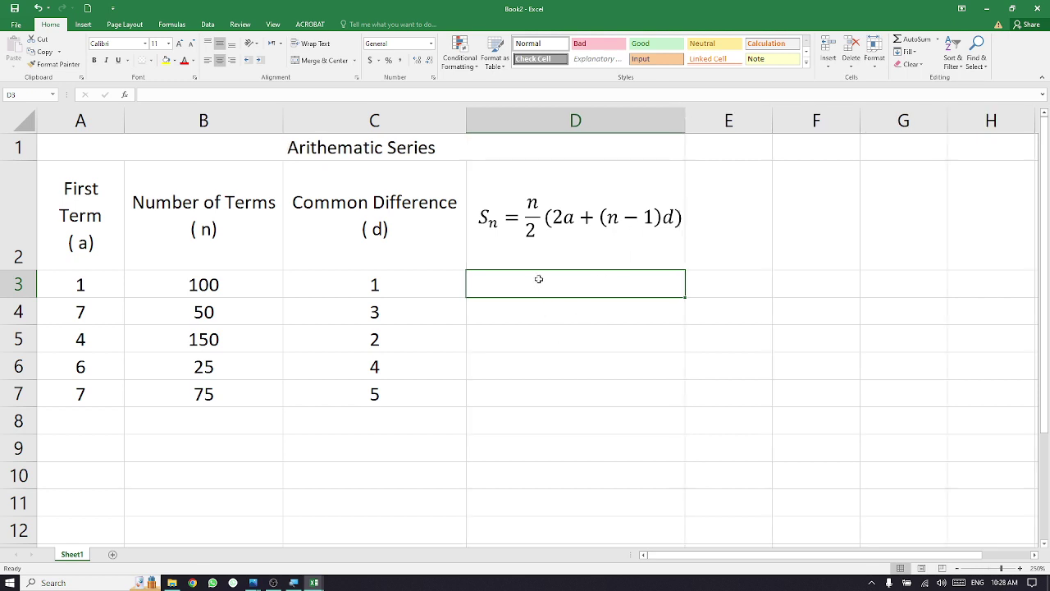
Step: Start the Sn formula in D3 as =B3/2(2*A3, referencing the first record's number of terms and first term
text(=)
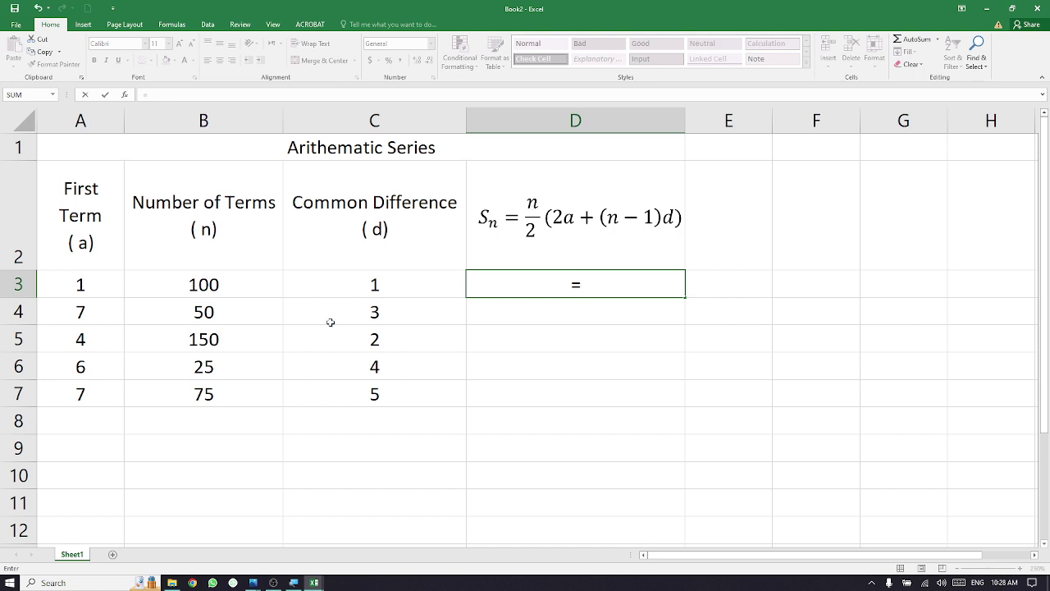
click(257, 290)
text(/2)
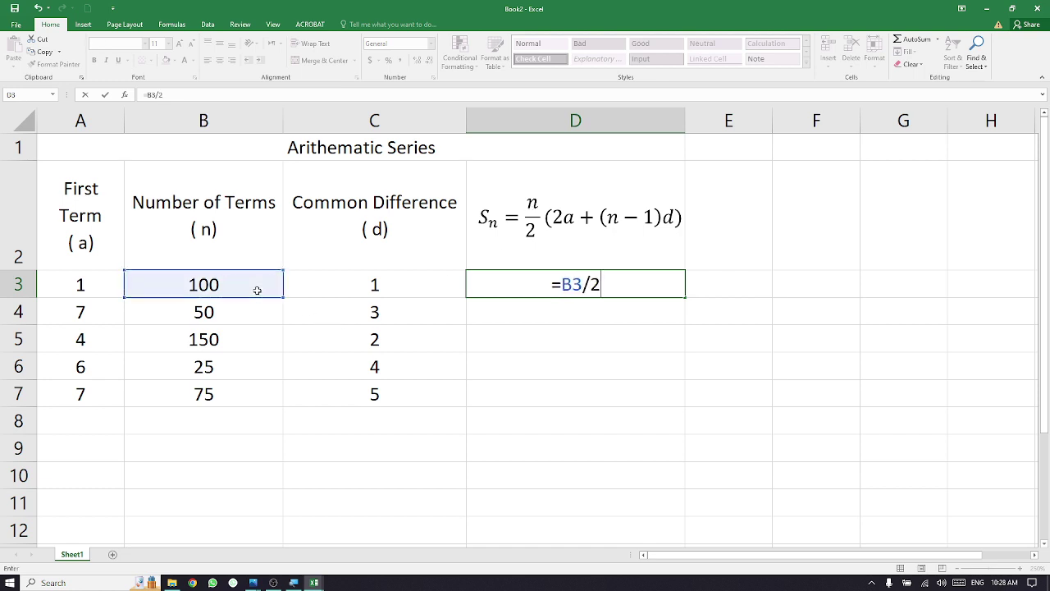
text(()
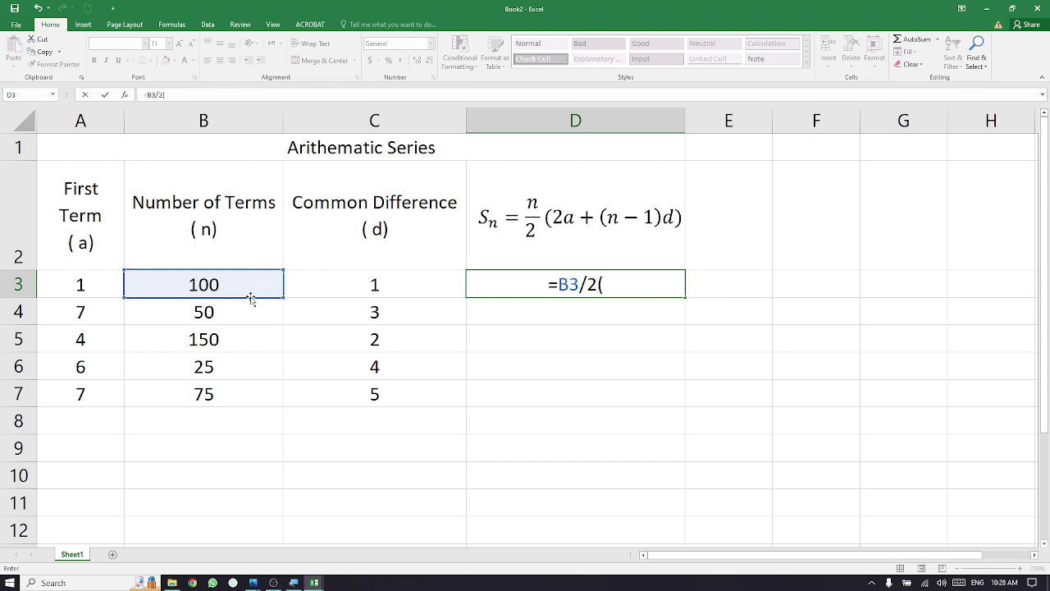
text(2*)
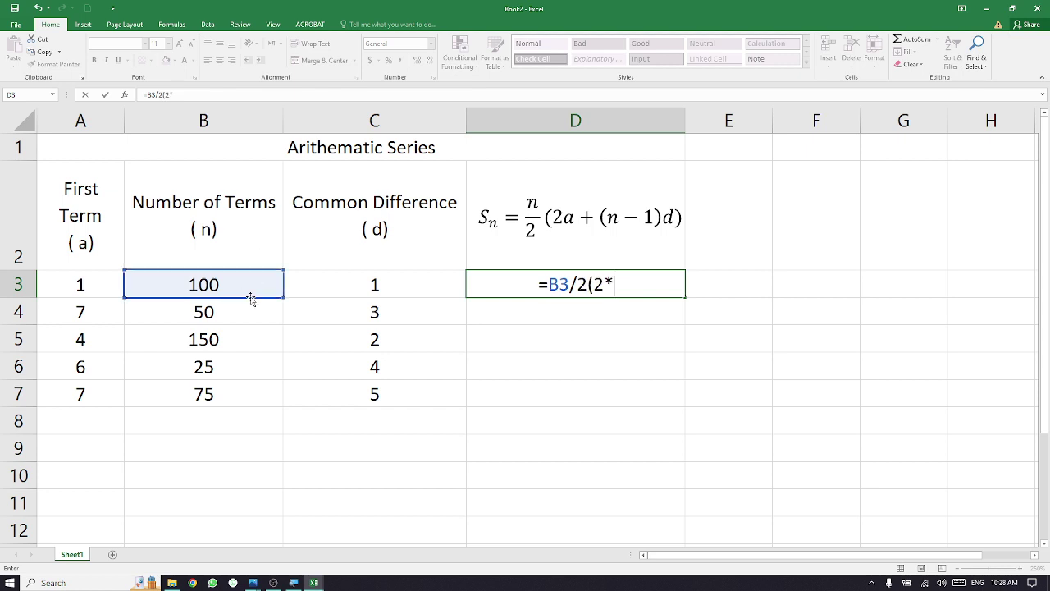
click(109, 286)
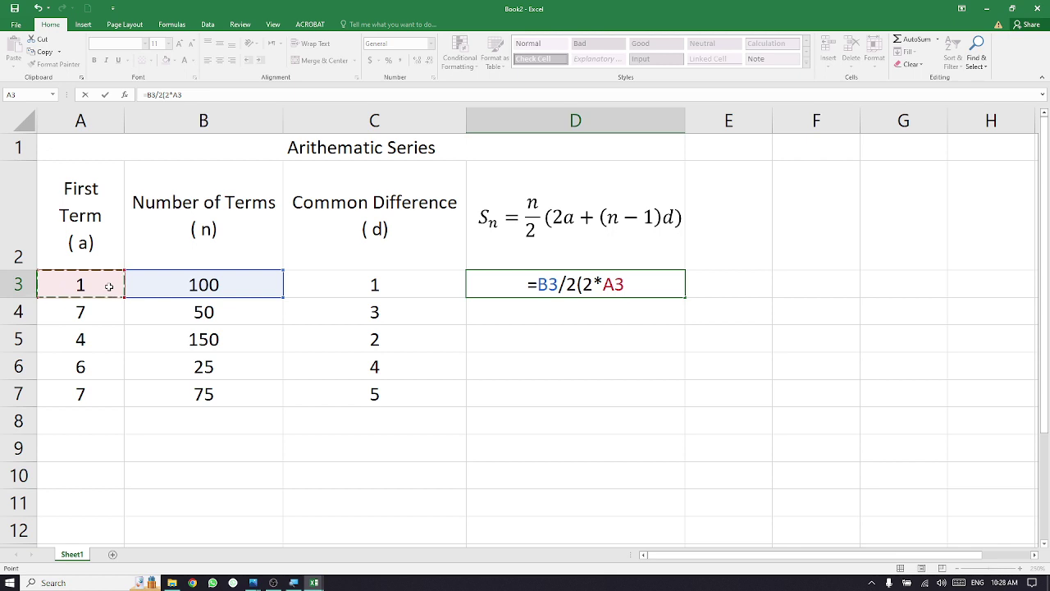
Step: Complete the D3 formula with +(B3-1)*C3) and accept the proposed correction to =B3/2*(2*A3+(B3-1)*C3)
text(+()
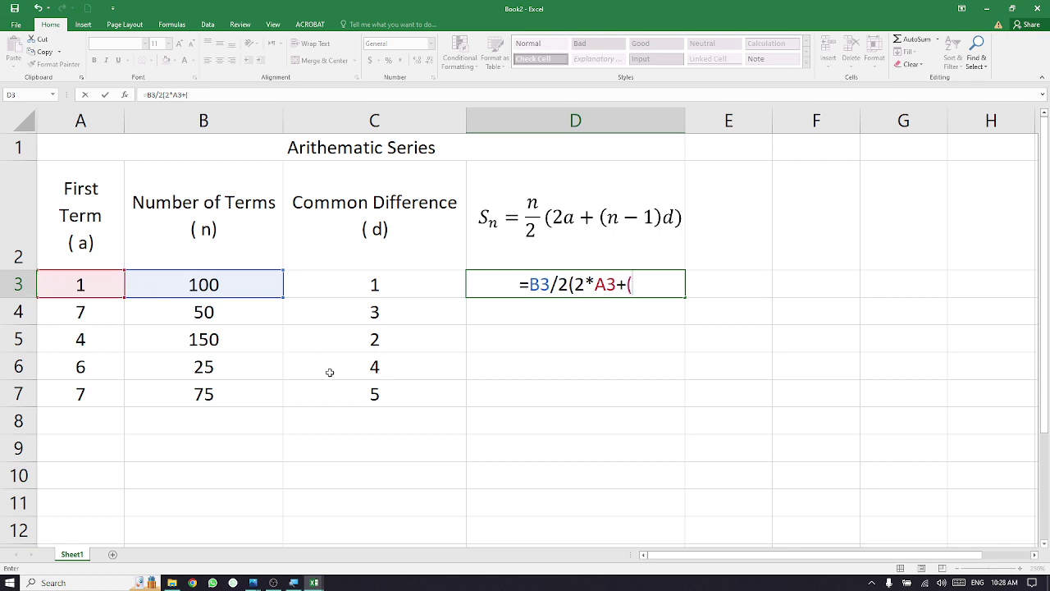
click(255, 287)
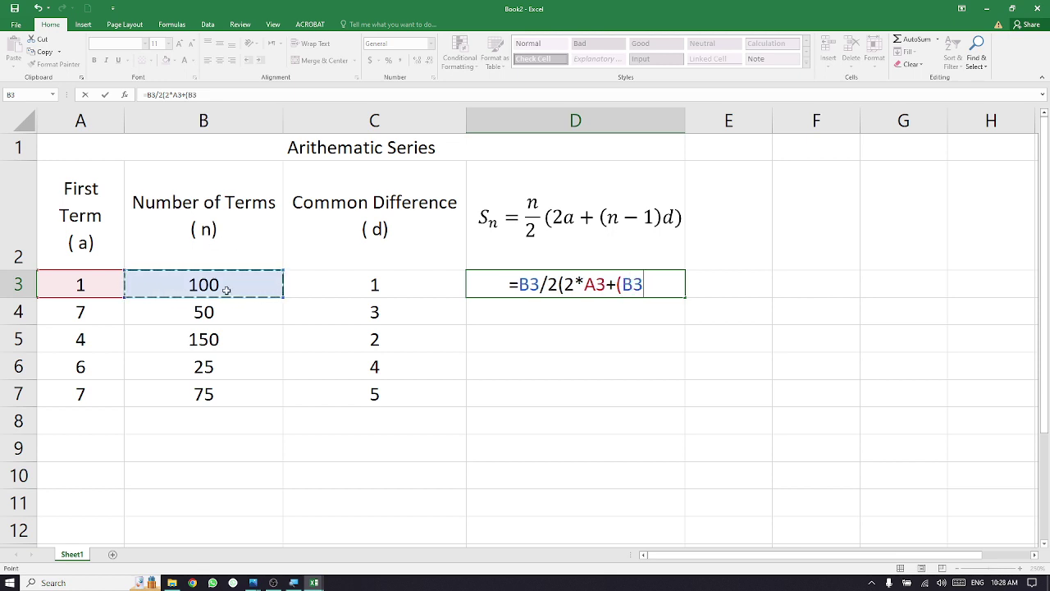
text(-1)
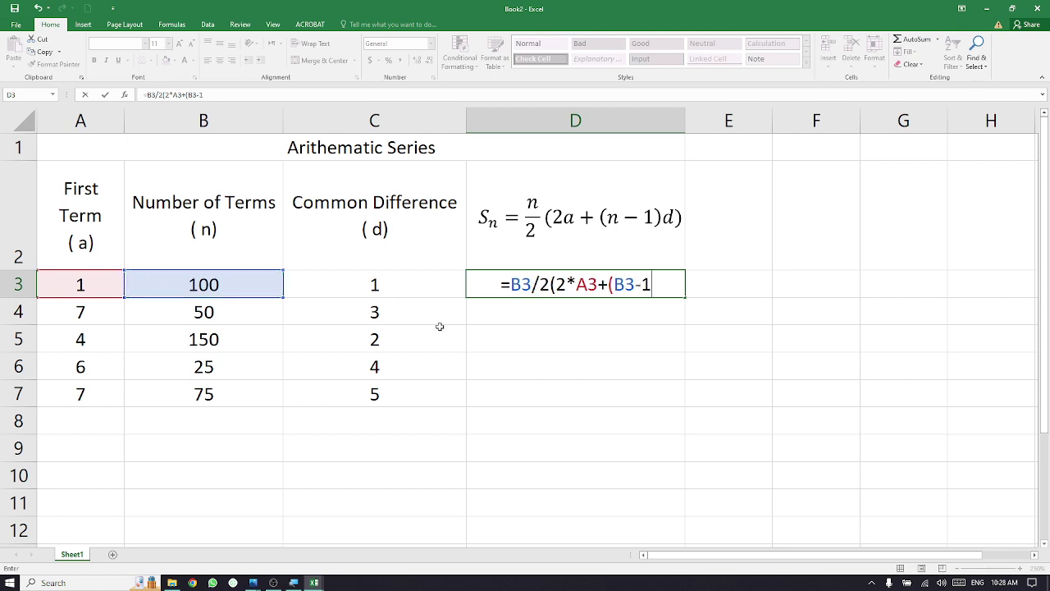
text())
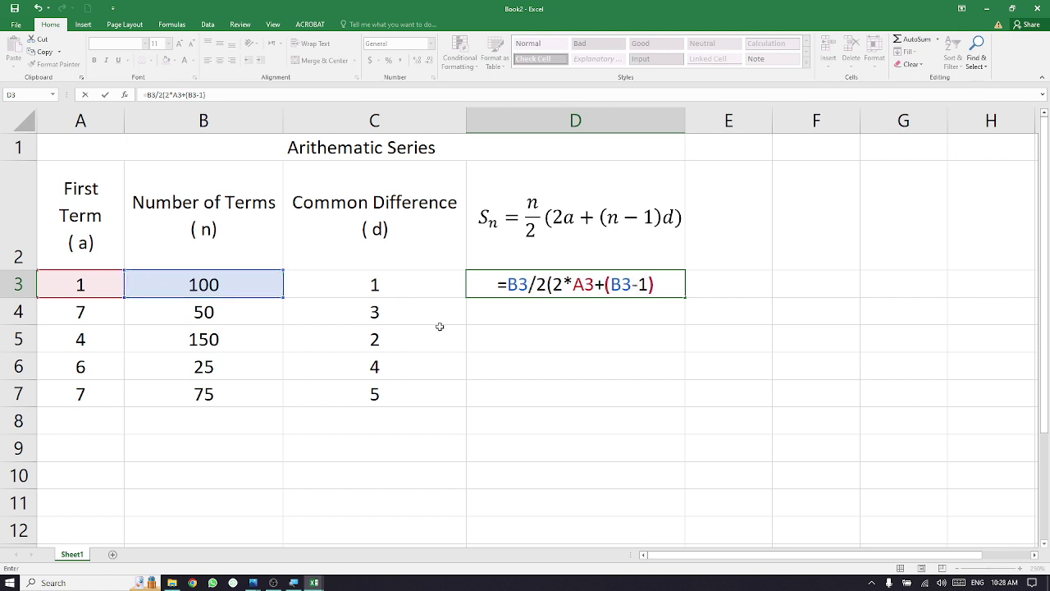
text(*)
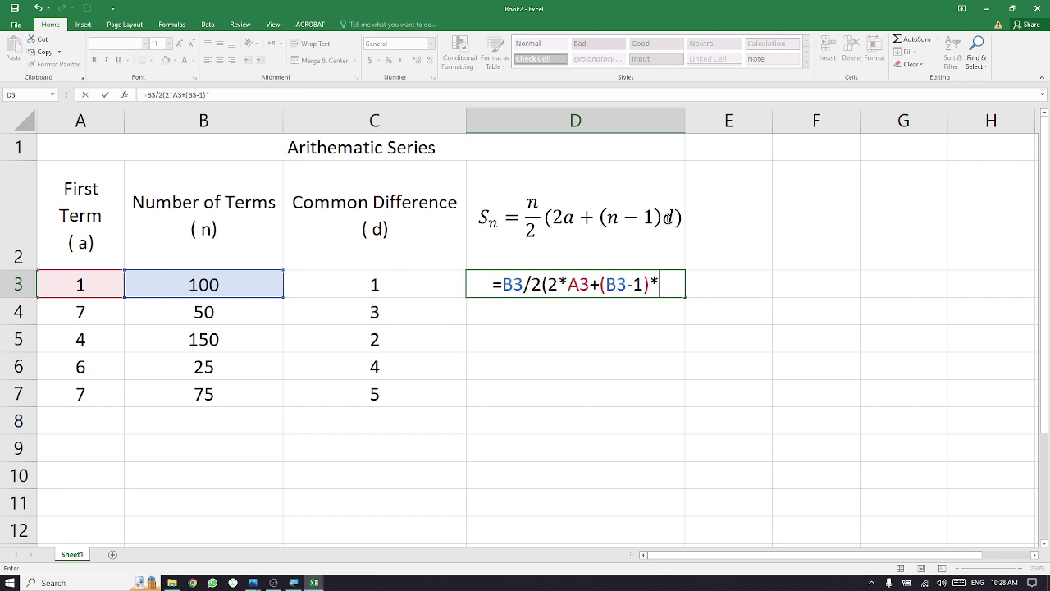
click(427, 285)
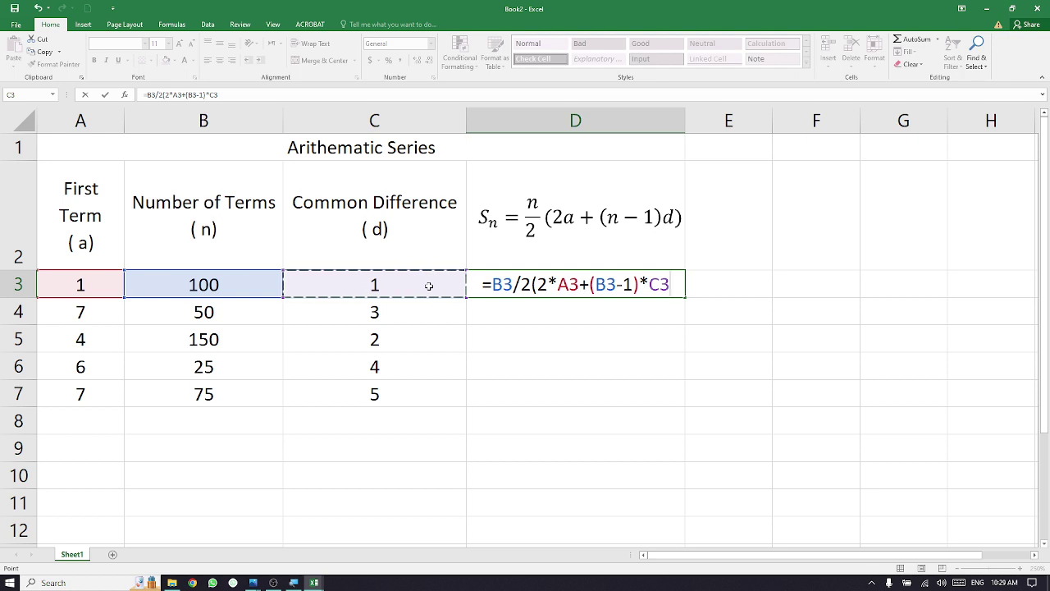
text())
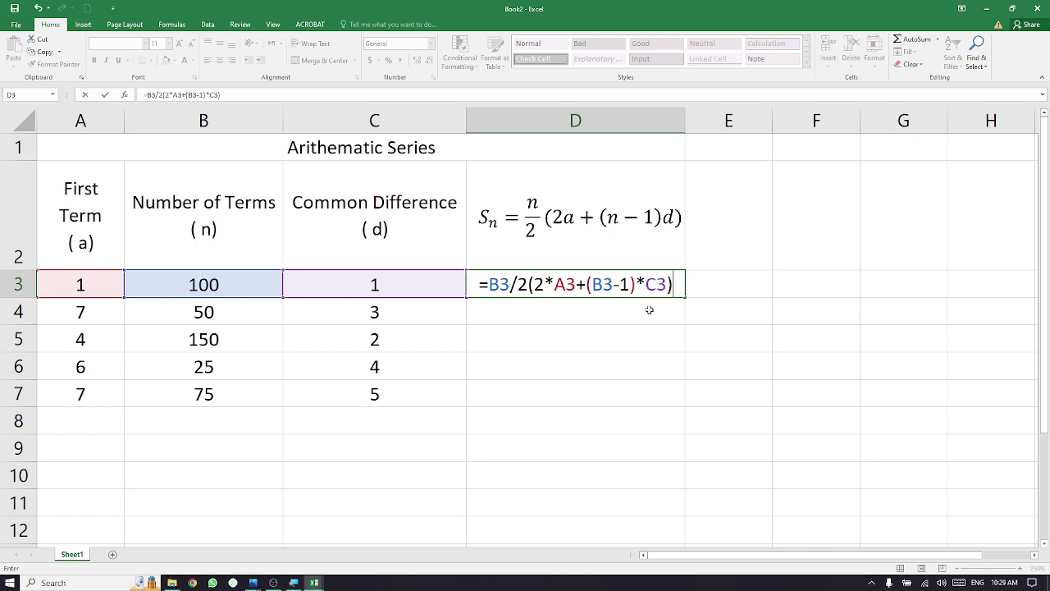
key(Return)
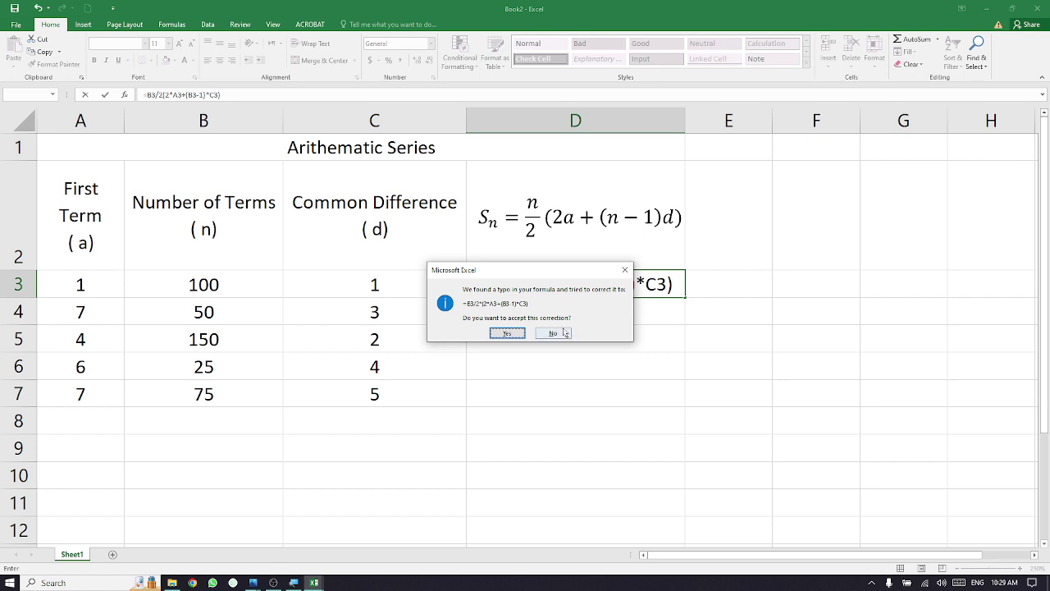
drag(576, 277, 572, 366)
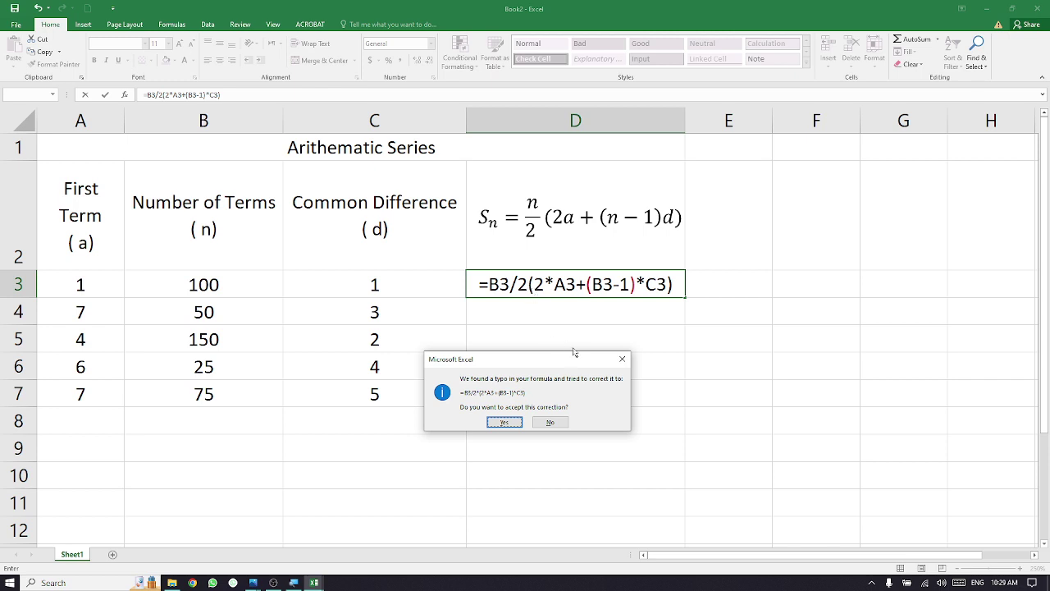
click(505, 423)
Step: Highlight the multiplication sign before the bracket in D3's formula, and fill the formula down through D7
click(607, 284)
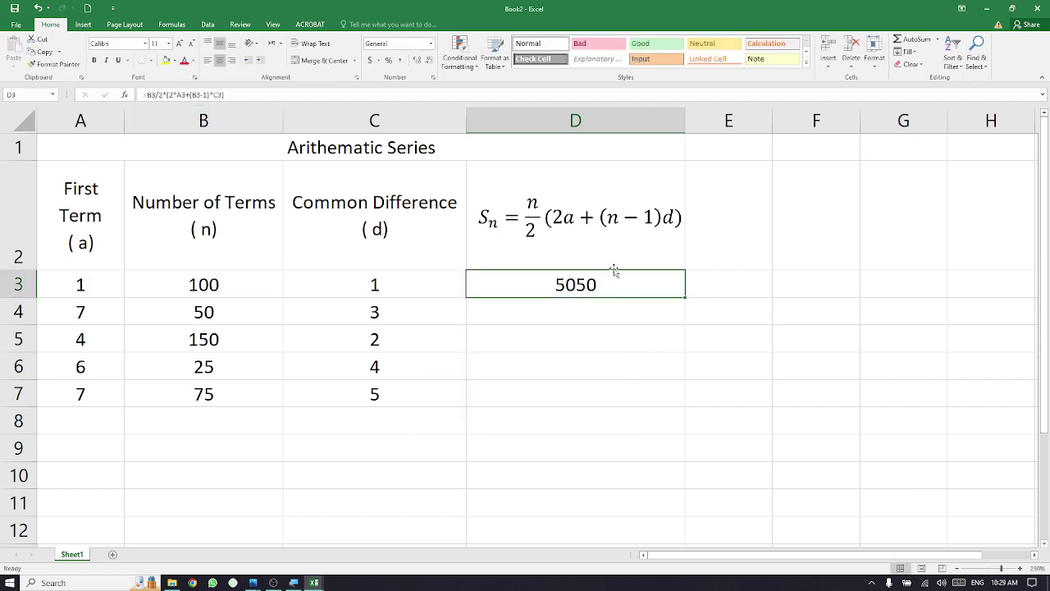
double_click(620, 286)
drag(534, 282, 522, 282)
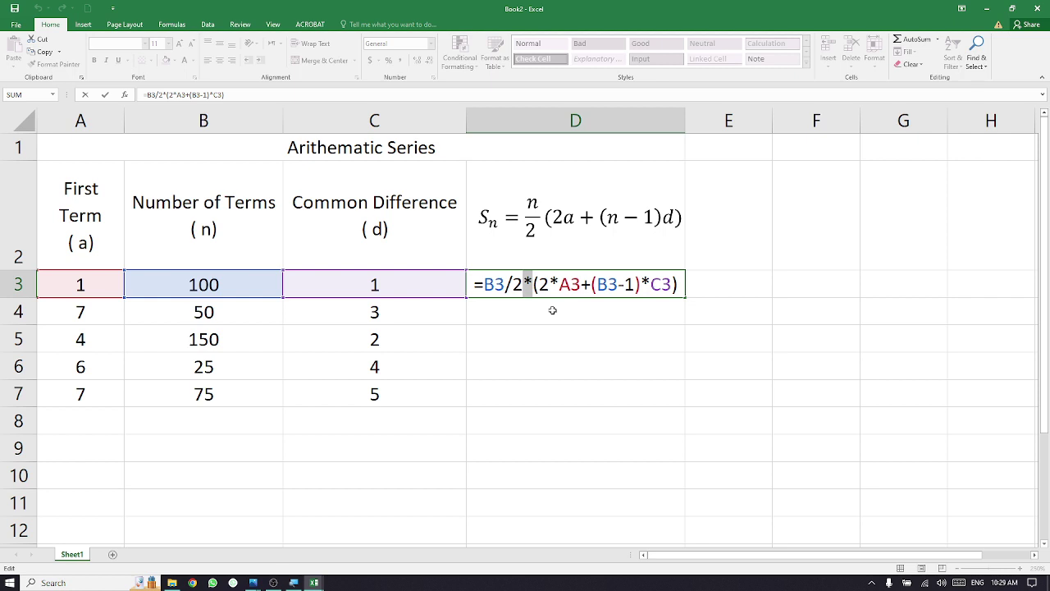
key(Return)
click(645, 292)
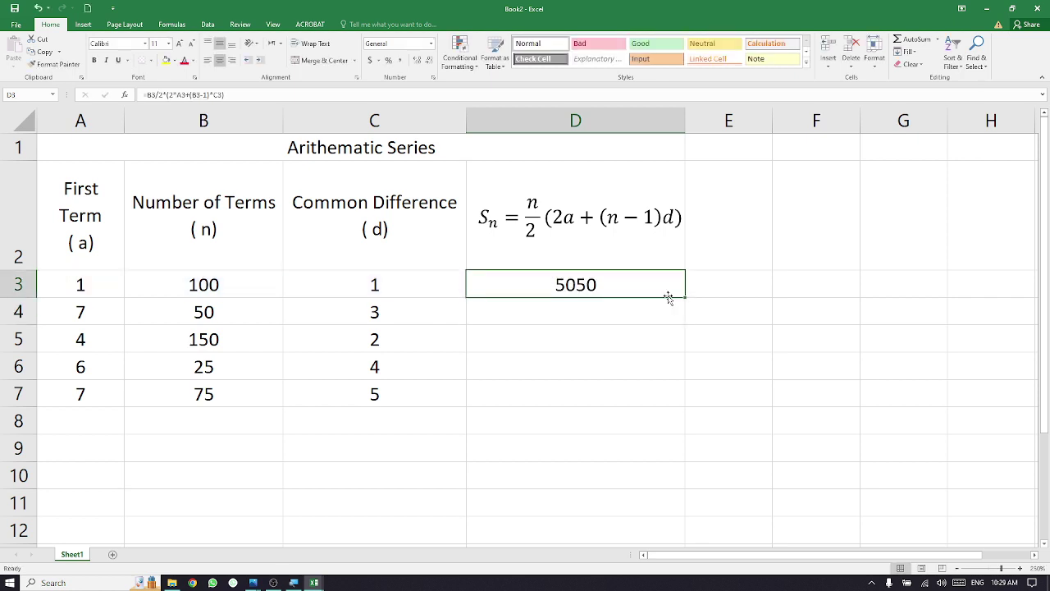
double_click(686, 298)
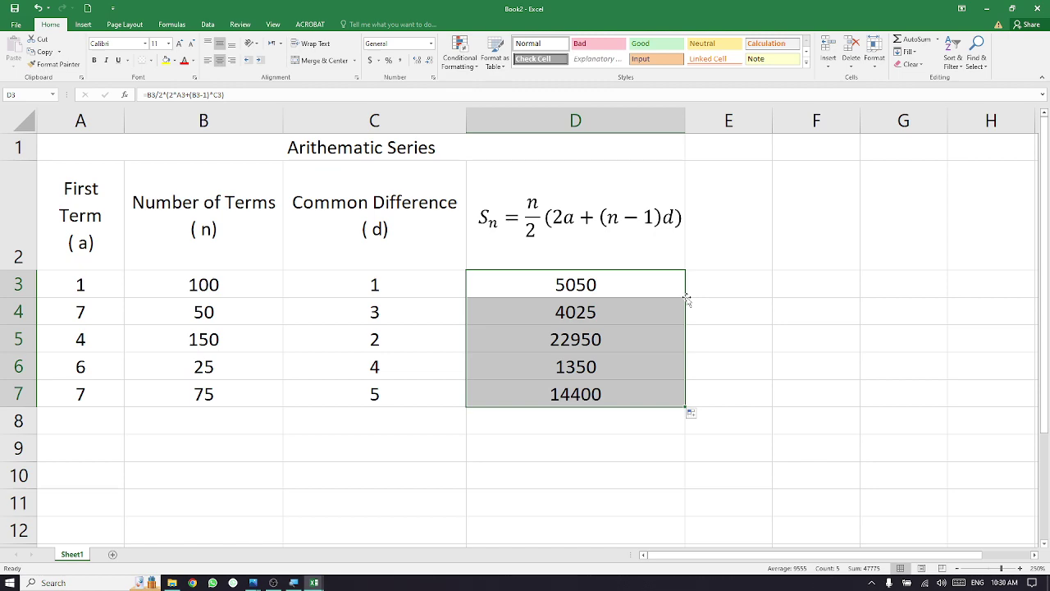
Step: Check the exam question photo against the finished worksheet and review the Sn formula in D3
click(253, 583)
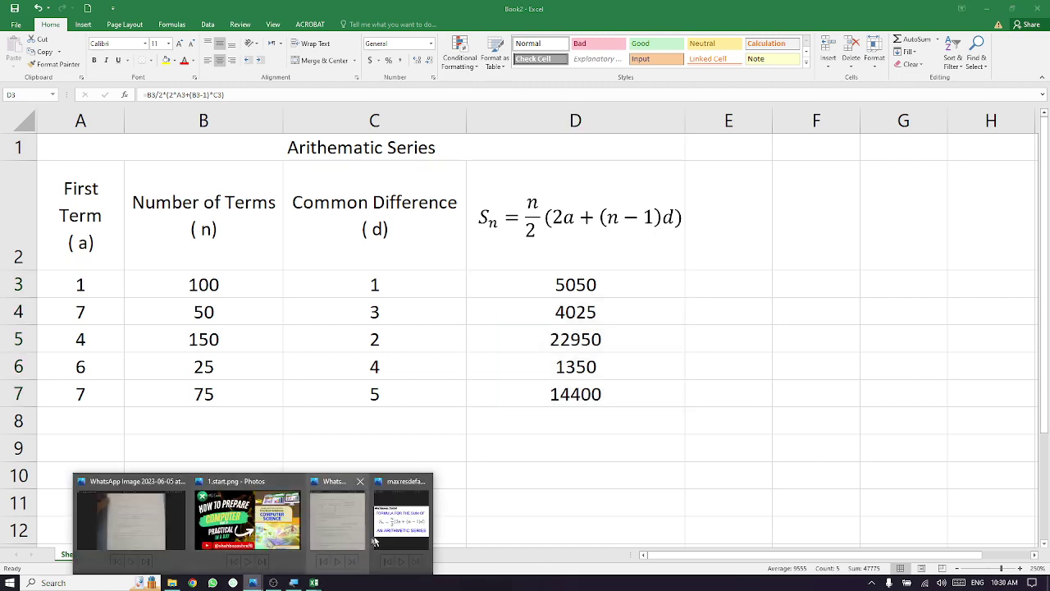
click(337, 530)
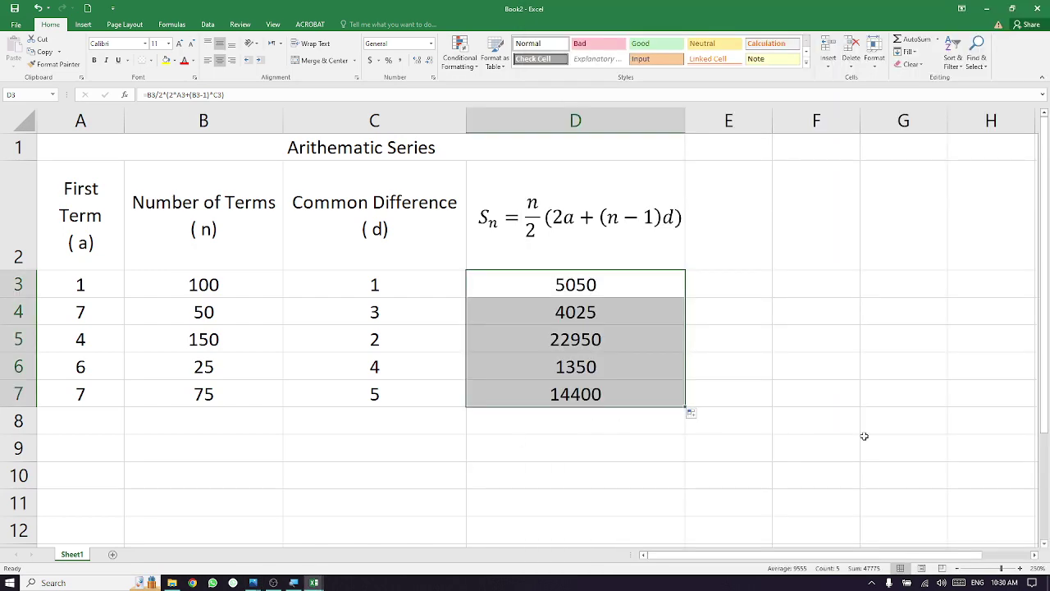
click(865, 440)
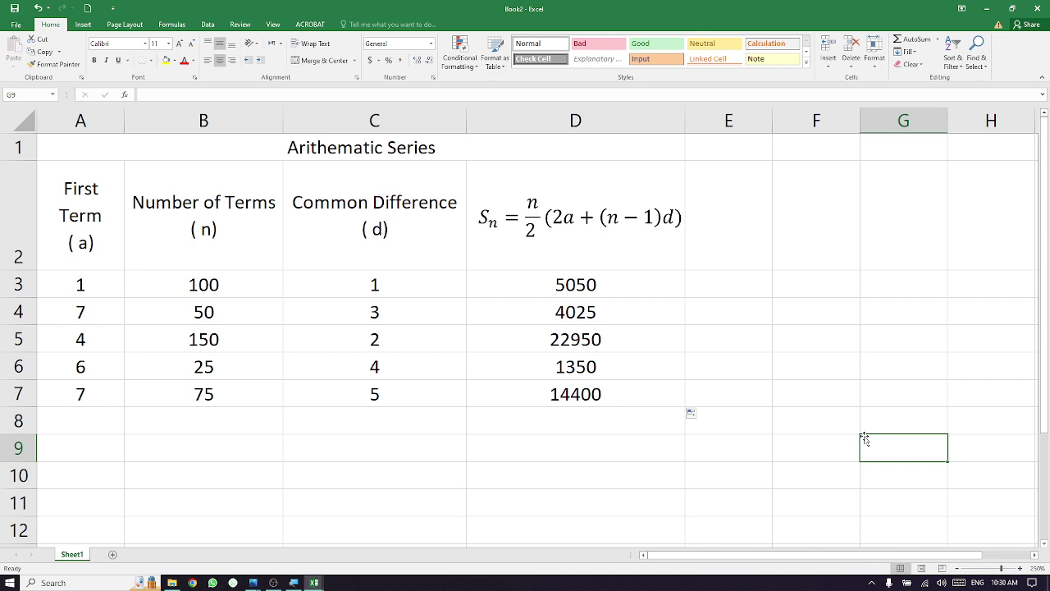
click(648, 288)
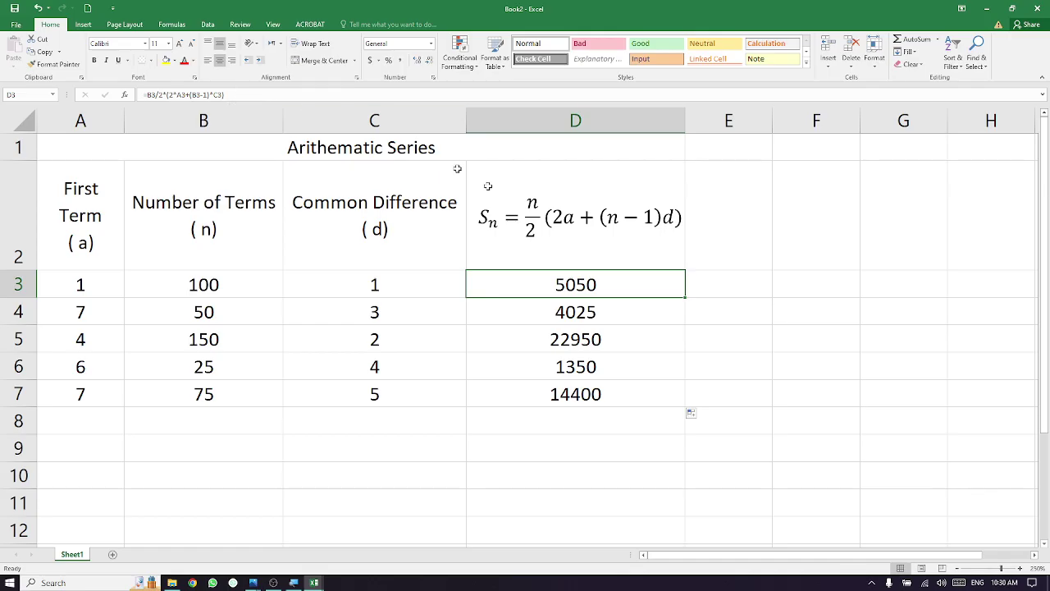
click(808, 334)
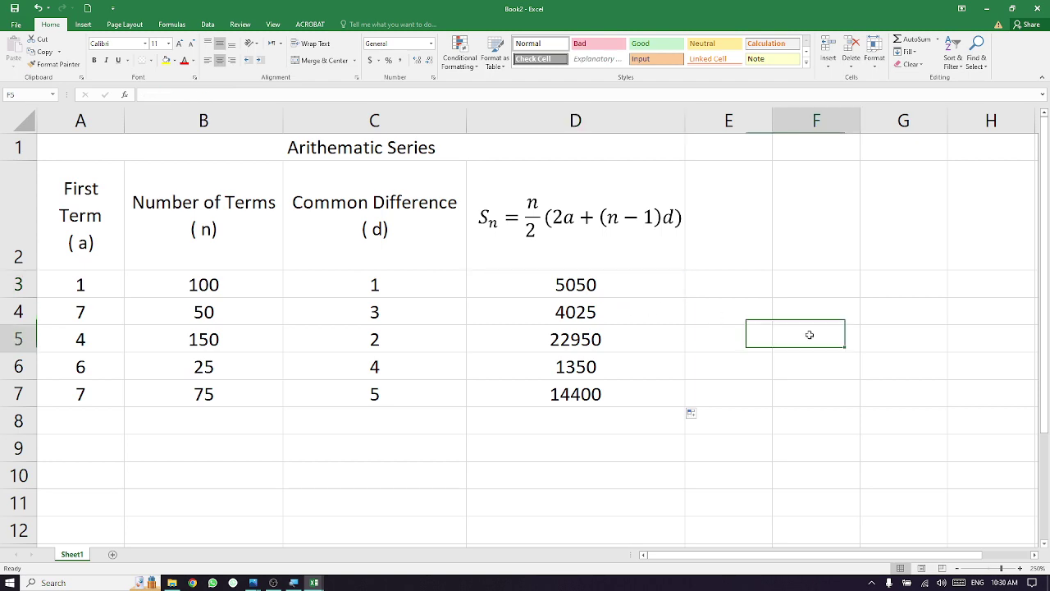
Step: Minimize the workbook and close the arithmetic series formula image maxresdefault.jpg
click(987, 10)
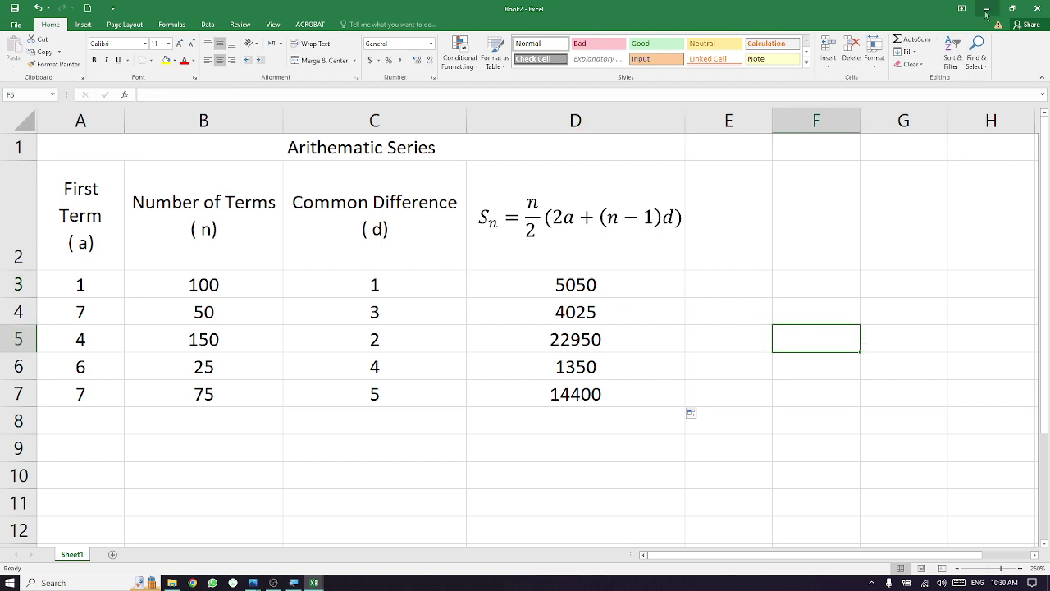
click(1034, 10)
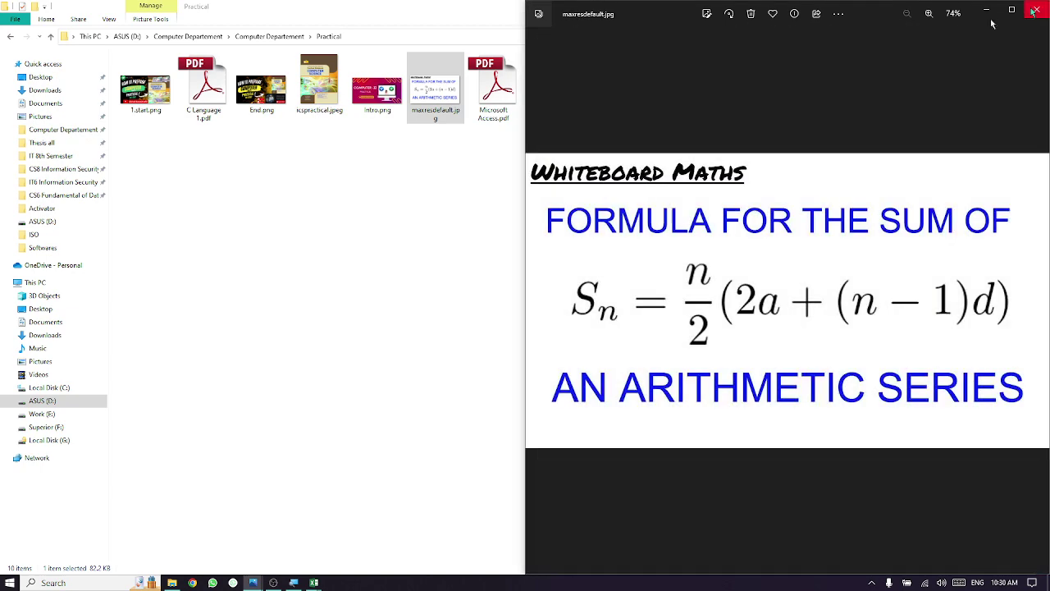
click(1036, 9)
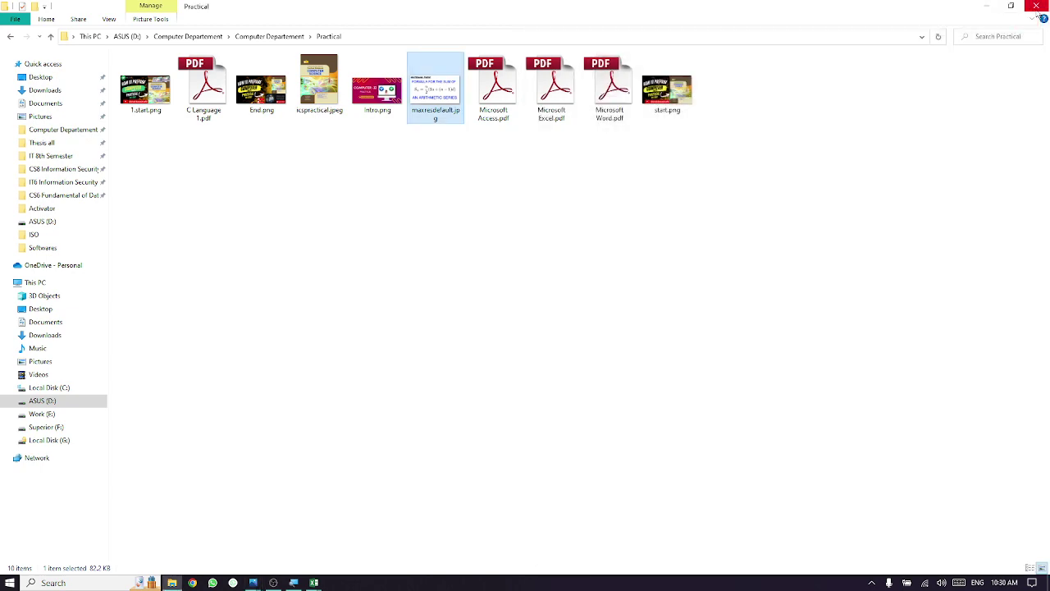
Step: Open Microsoft Excel.pdf from the Practical folder in Adobe Acrobat and review its viva voce questions through page 3
click(561, 95)
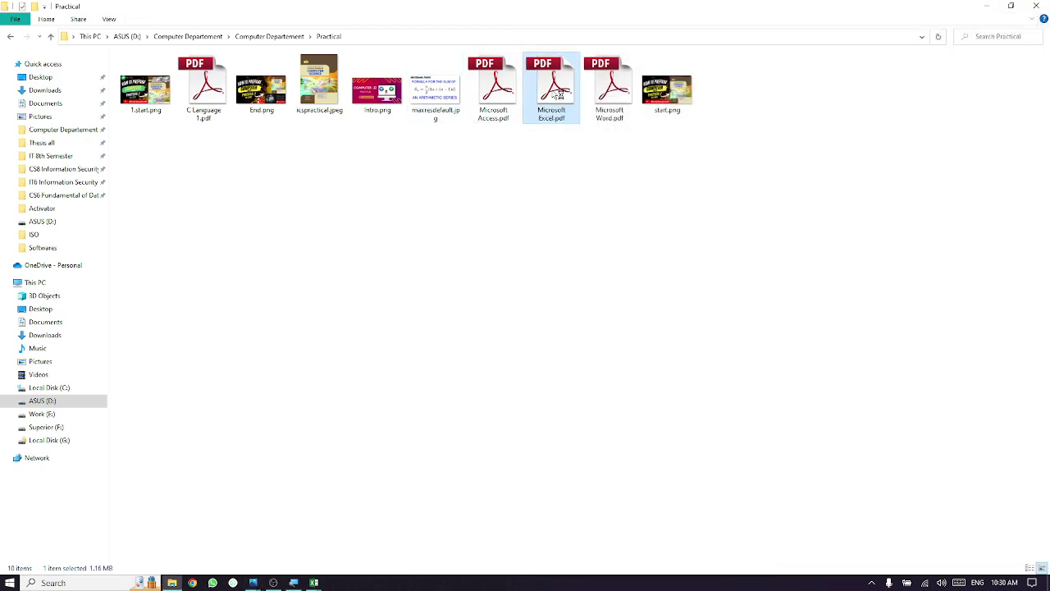
double_click(559, 94)
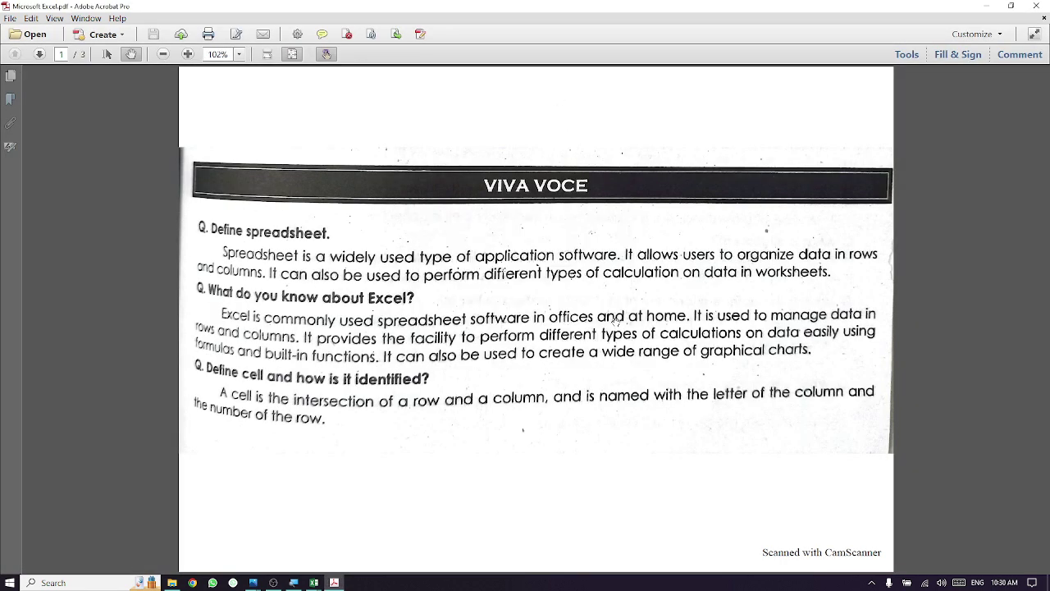
scroll(616, 321, down, 2)
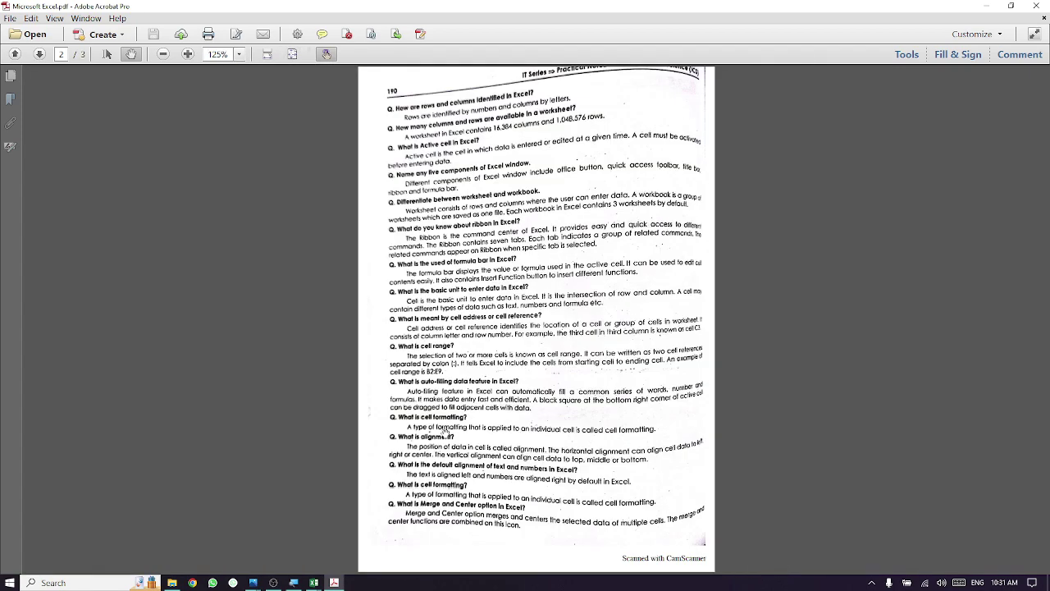
scroll(444, 428, down, 3)
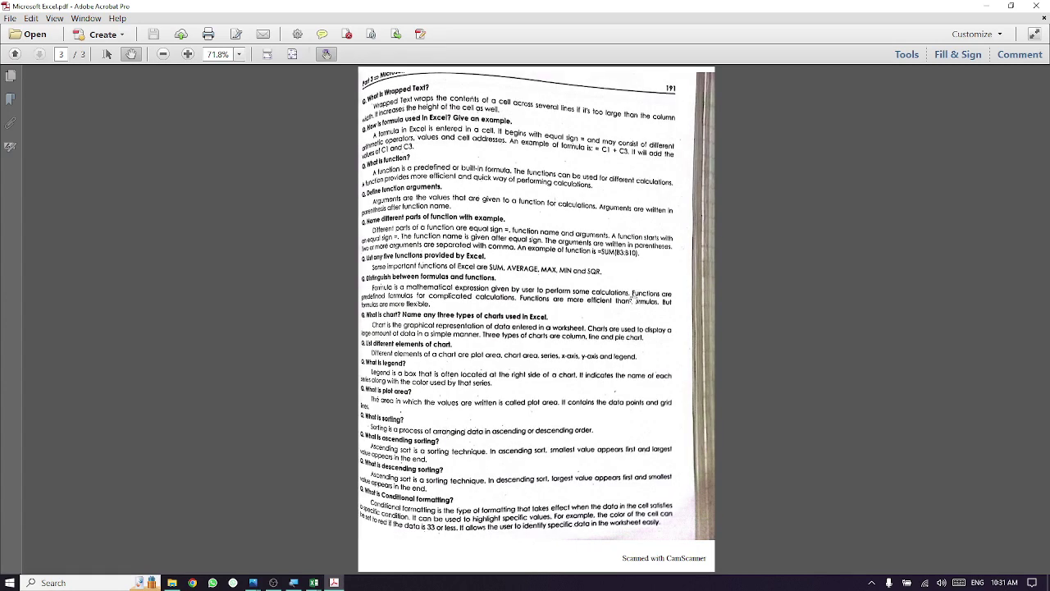
Step: Return to the first page of the viva voce PDF, close it, and close the Practical folder window
key(Home)
scroll(633, 299, down, 3)
scroll(634, 300, up, 6)
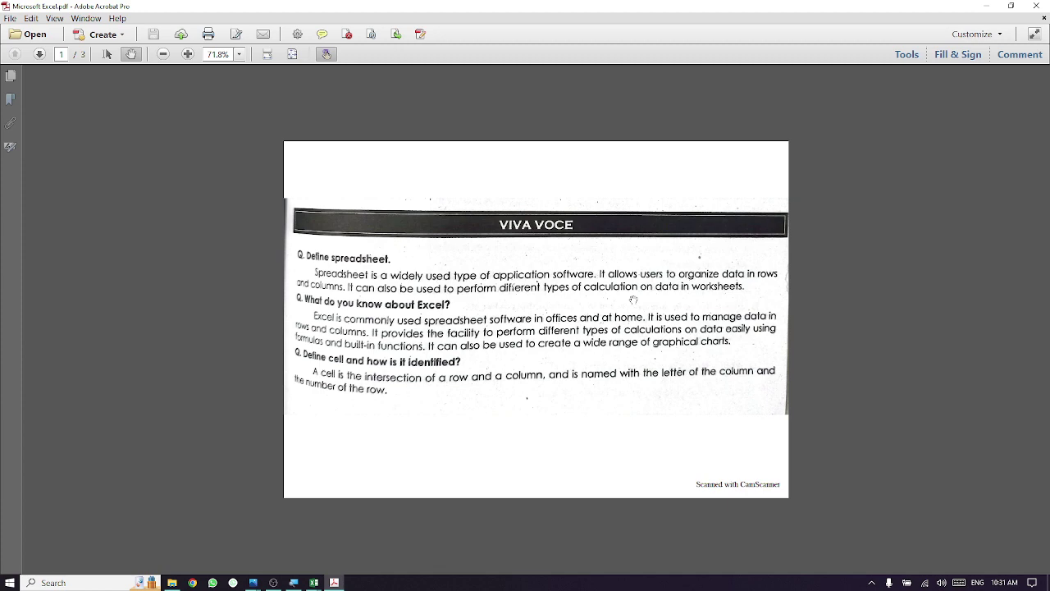
click(1038, 6)
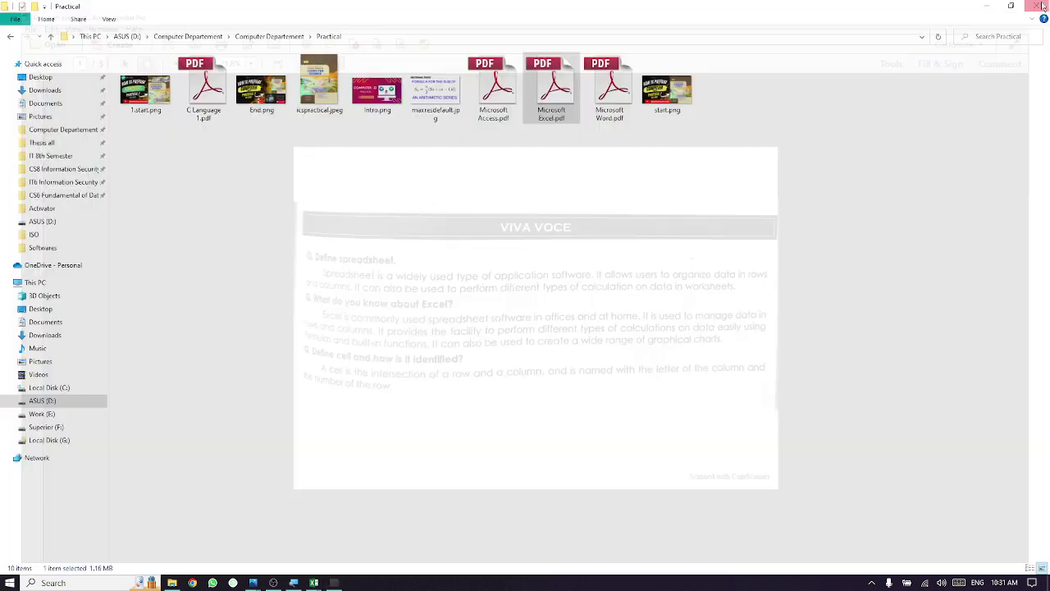
click(1038, 7)
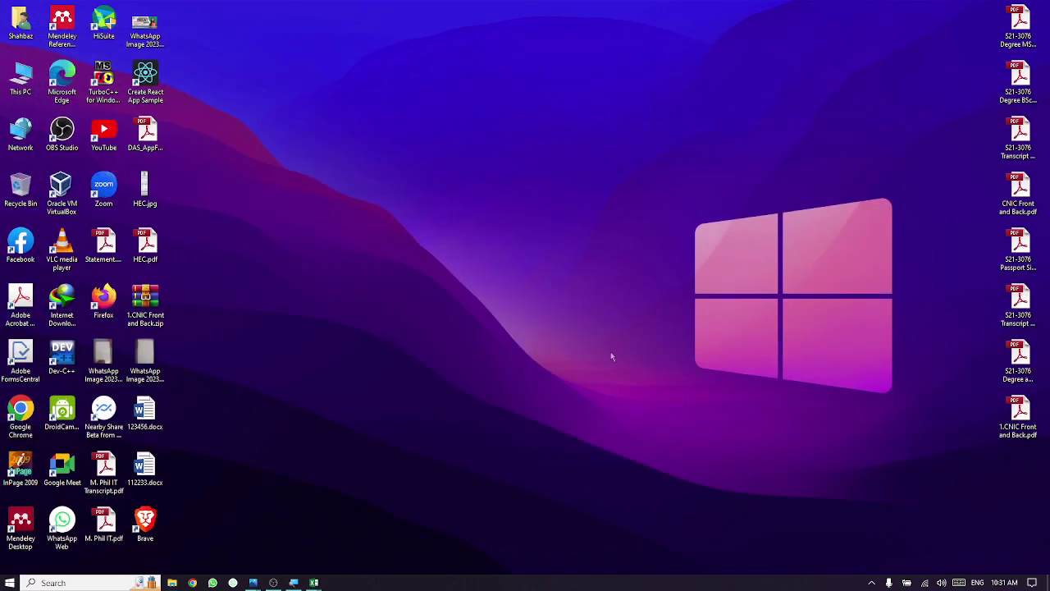
Step: Search Google in Chrome for "shortcut keys of excel", preview the Pinterest Microsoft Excel Shortcut Keys image, and minimize the browser
click(194, 583)
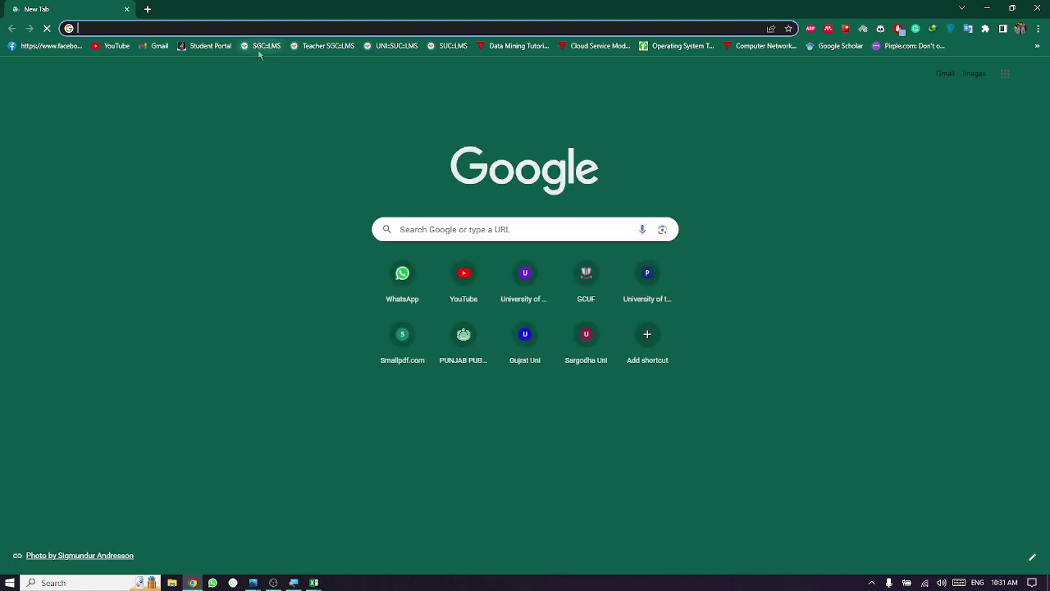
text(shortcut)
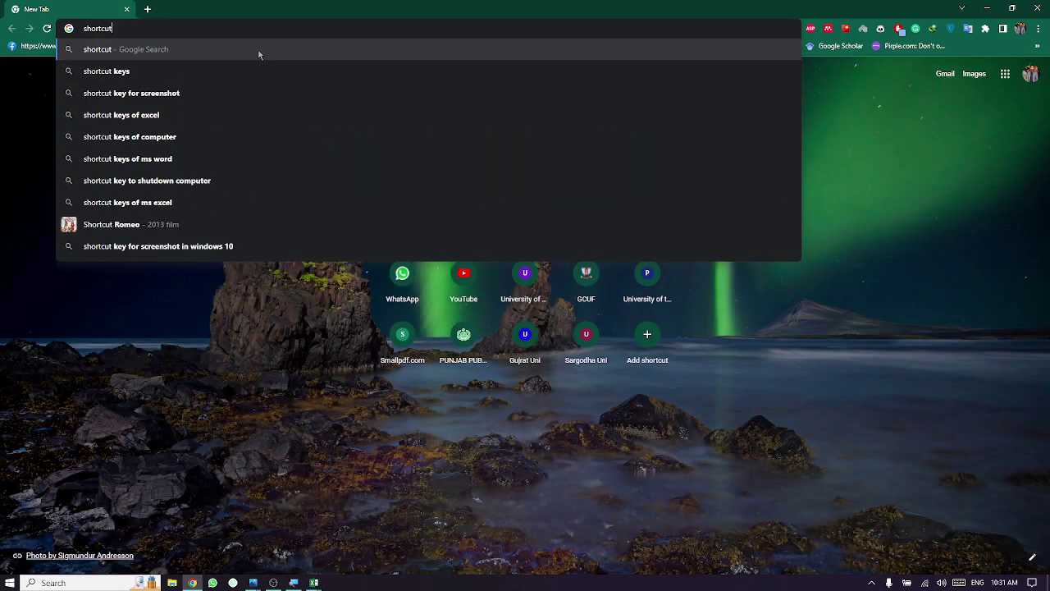
text( keys)
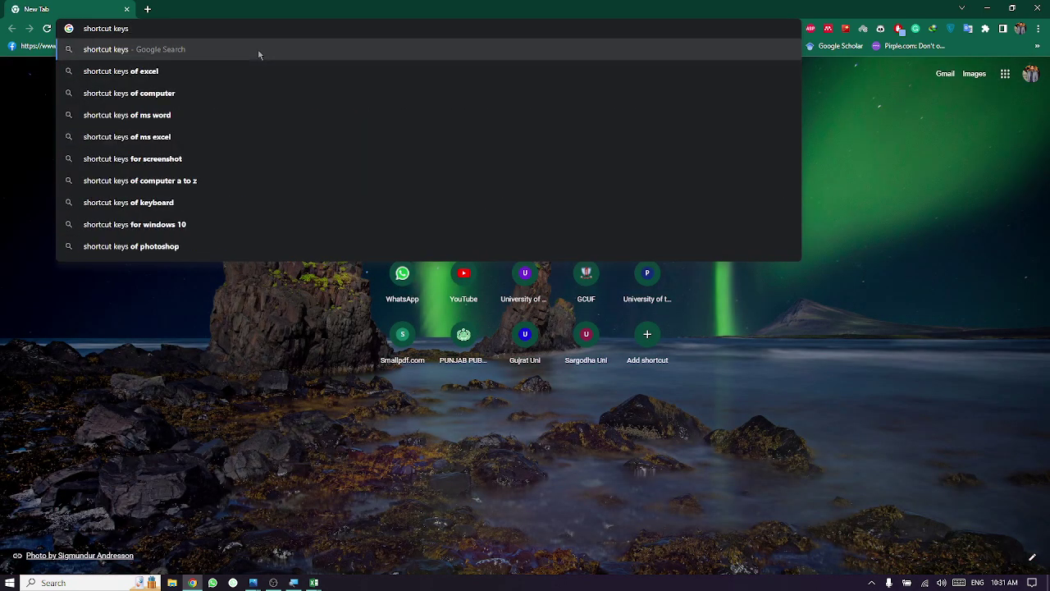
key(Down)
key(Return)
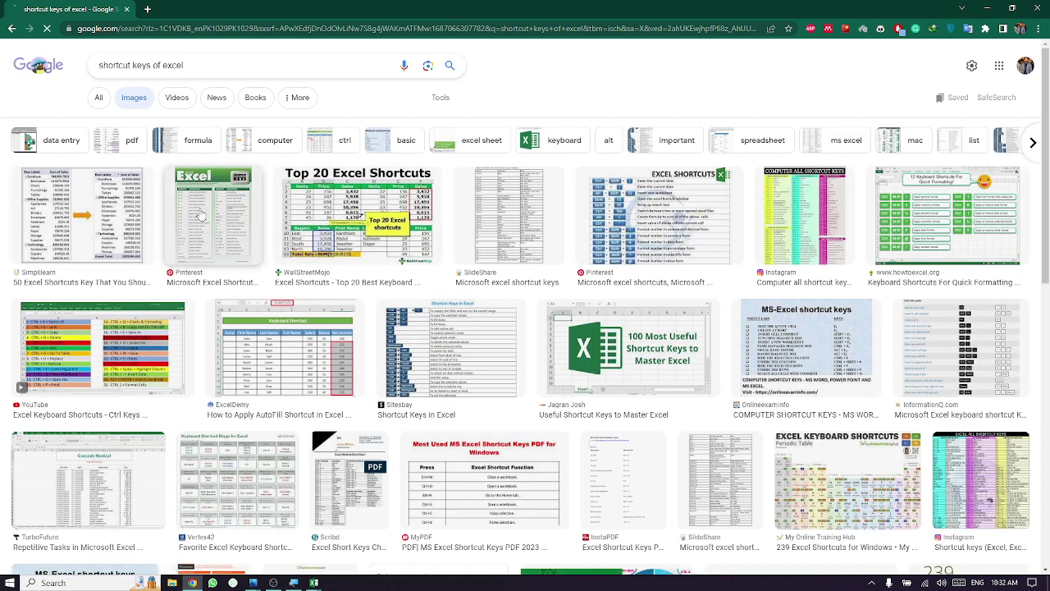
click(200, 215)
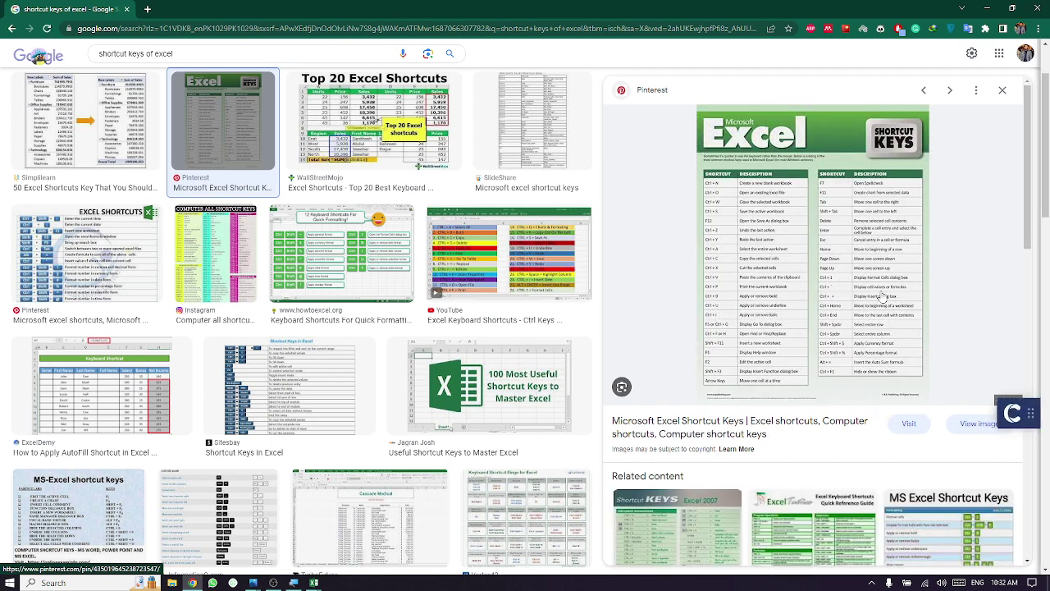
click(990, 8)
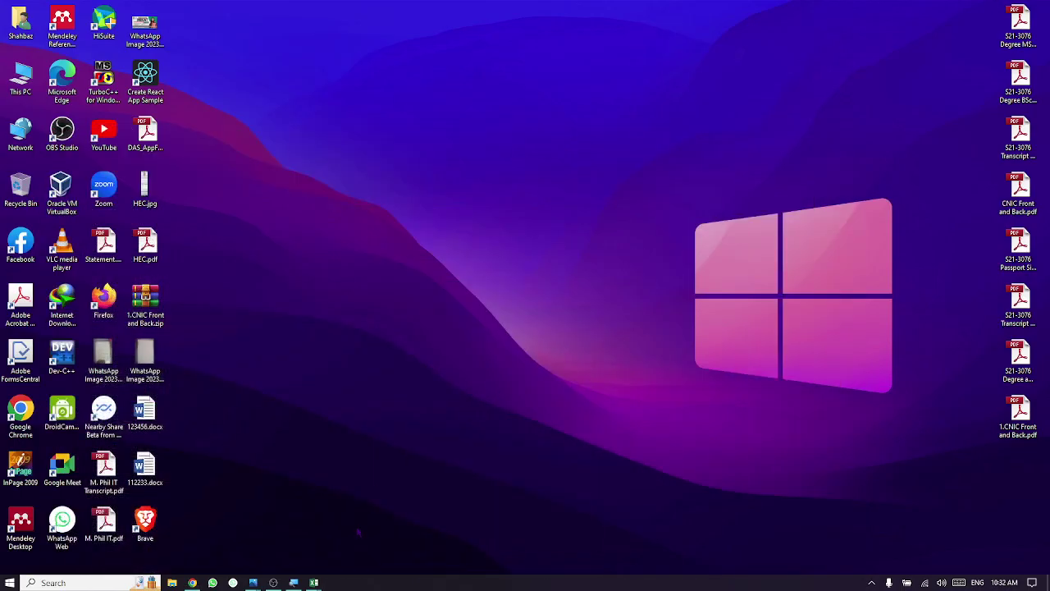
Step: Switch to the Book2 workbook in Excel and format C5 as bold red text on a yellow fill
mouse_move(315, 579)
click(373, 530)
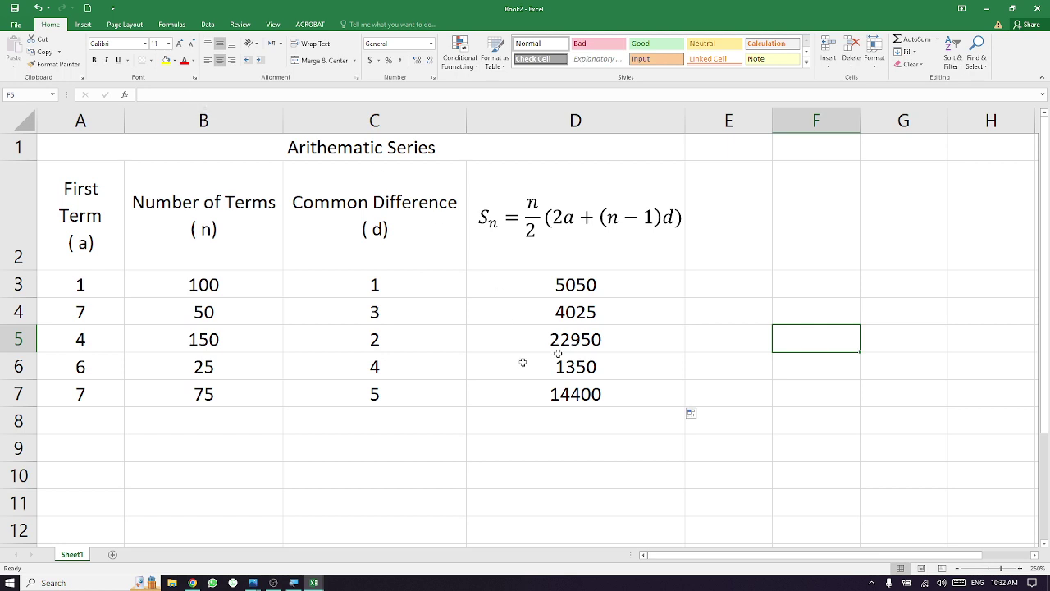
click(368, 346)
key(ctrl+b)
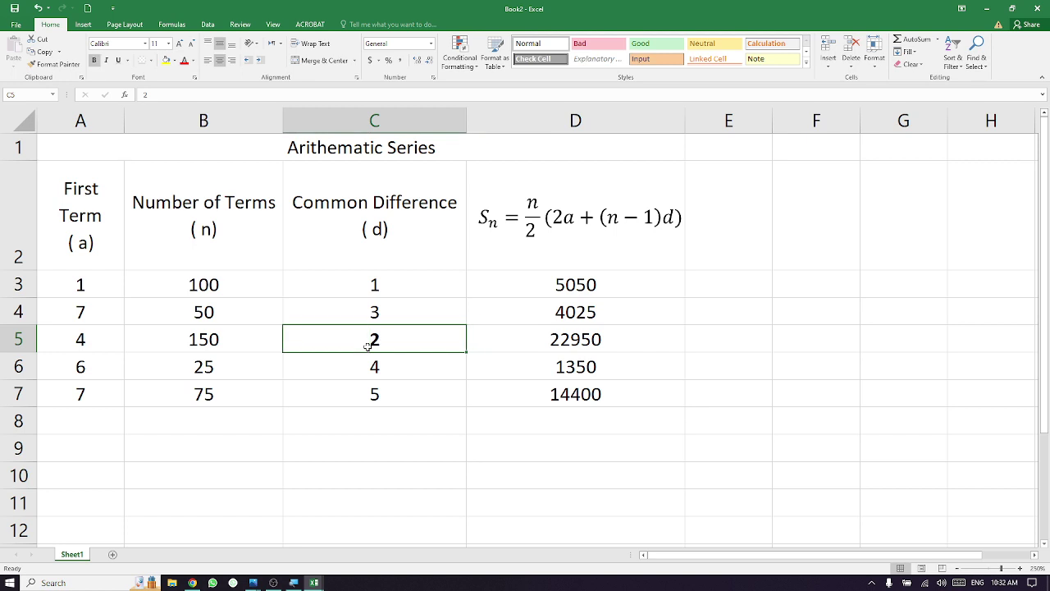
click(184, 61)
click(167, 61)
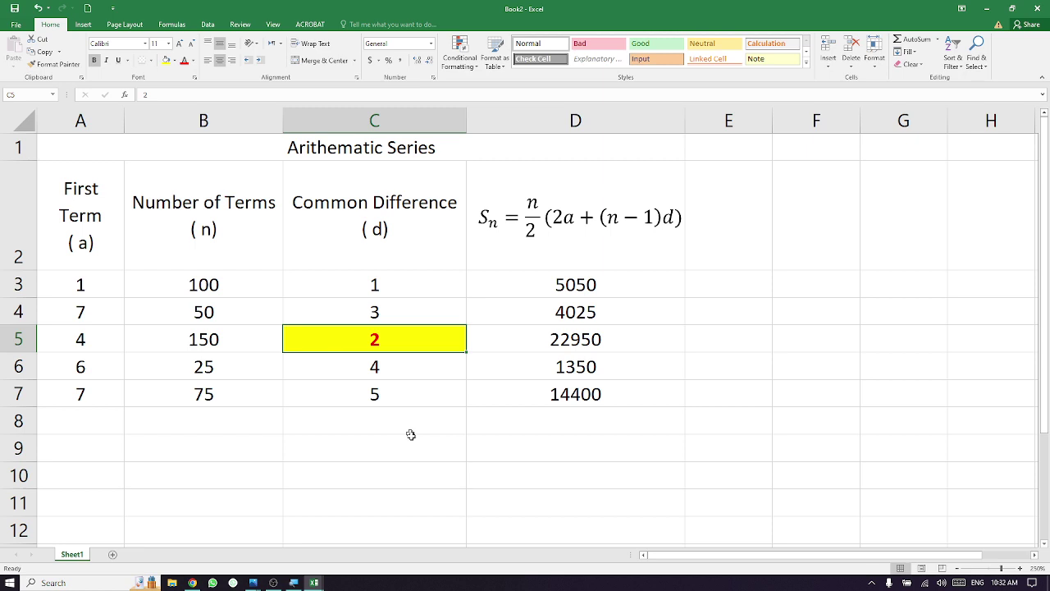
click(431, 458)
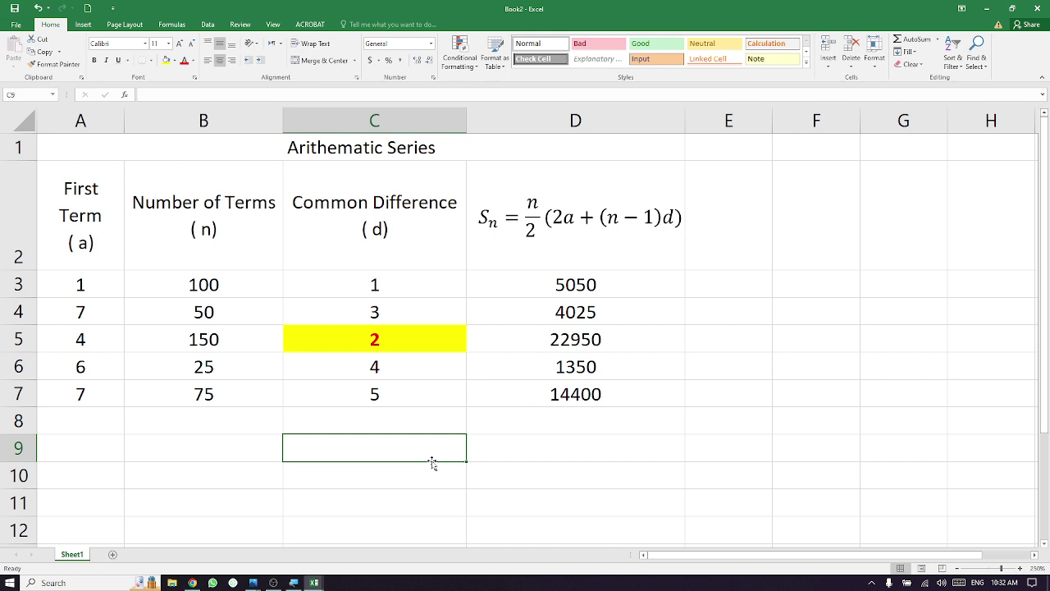
Step: Insert a blank row above row 5 and a blank column before the Common Difference column
click(19, 341)
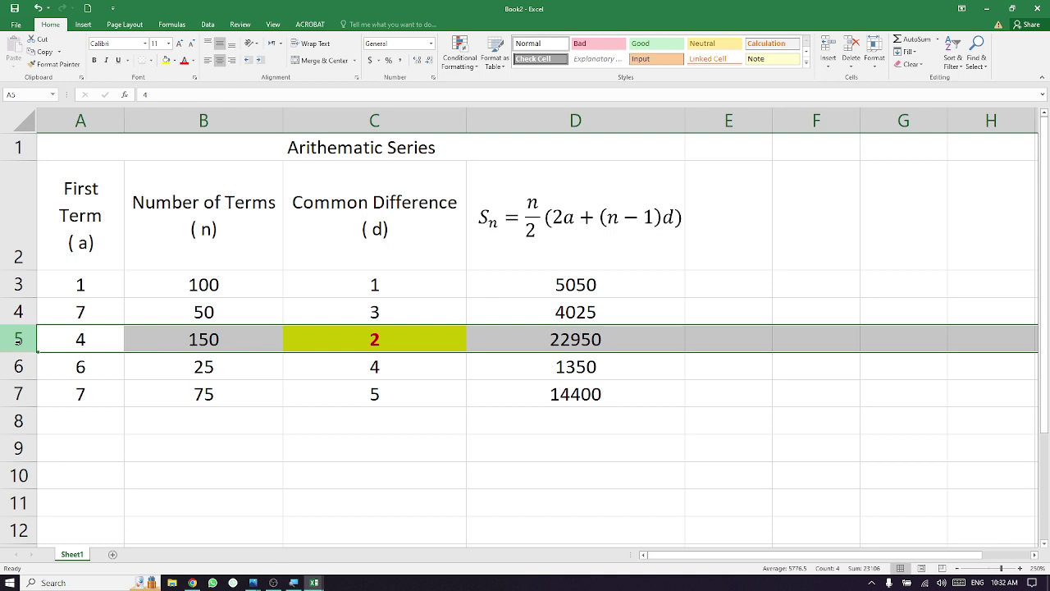
key(ctrl+shift+plus)
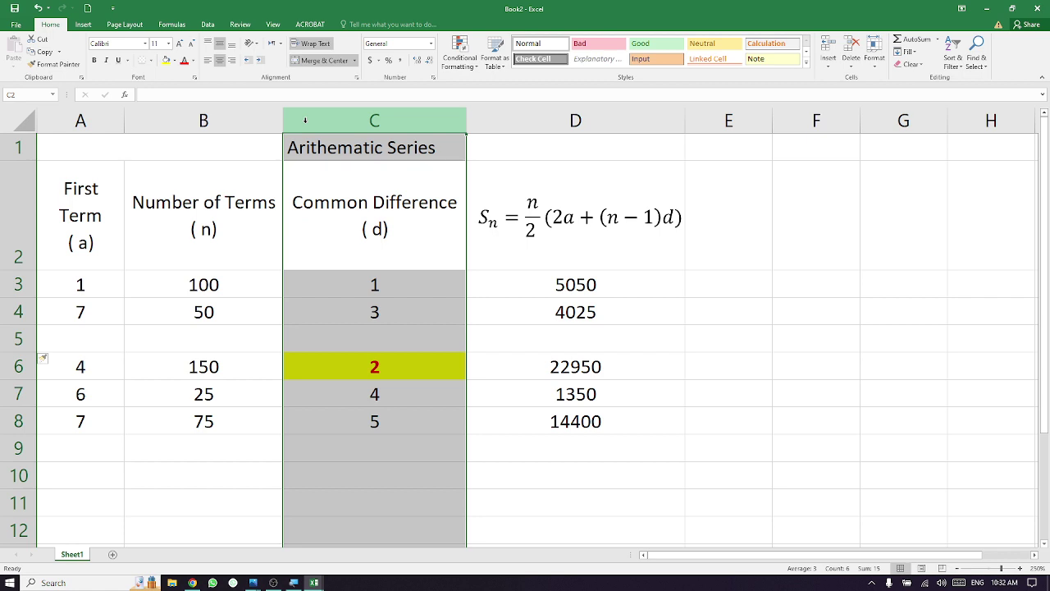
key(ctrl+shift+plus)
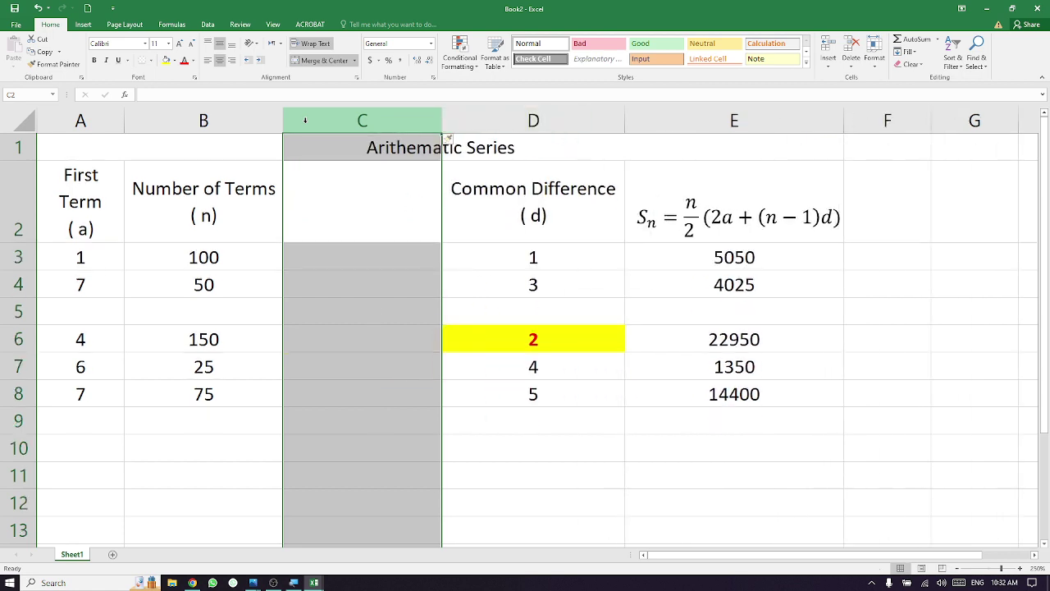
Step: Undo the column and row insertions and the bold, font color and fill formatting in the Common Difference cell
key(ctrl+z)
key(ctrl+z)
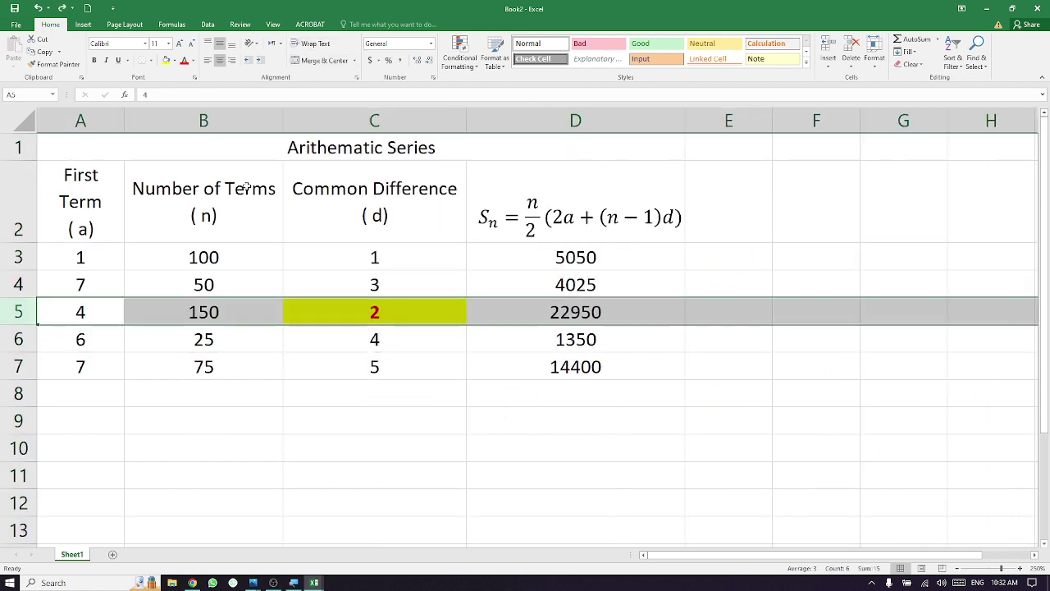
key(ctrl+z)
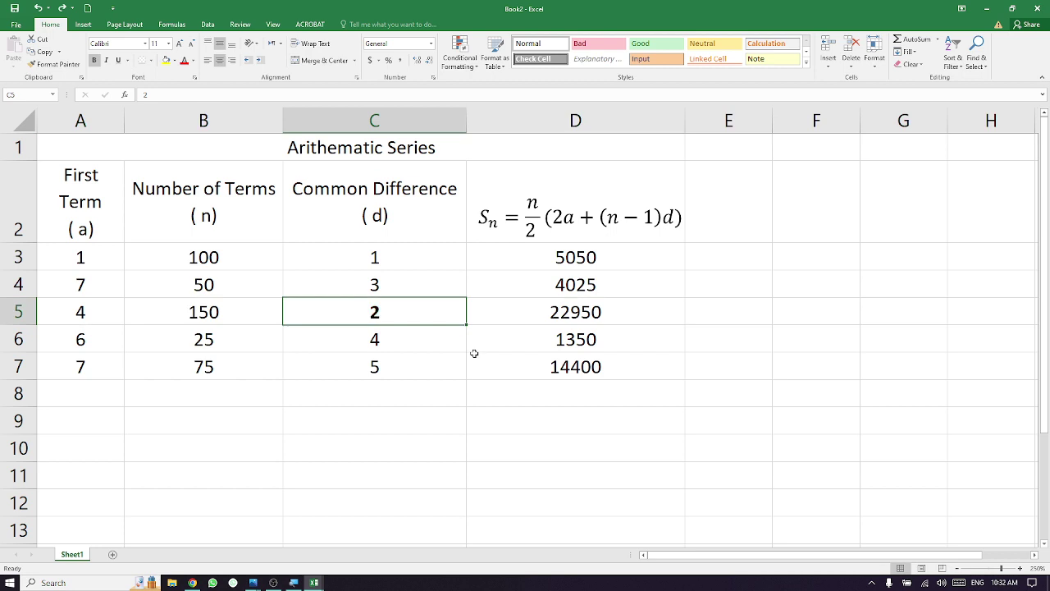
key(ctrl+z)
click(751, 479)
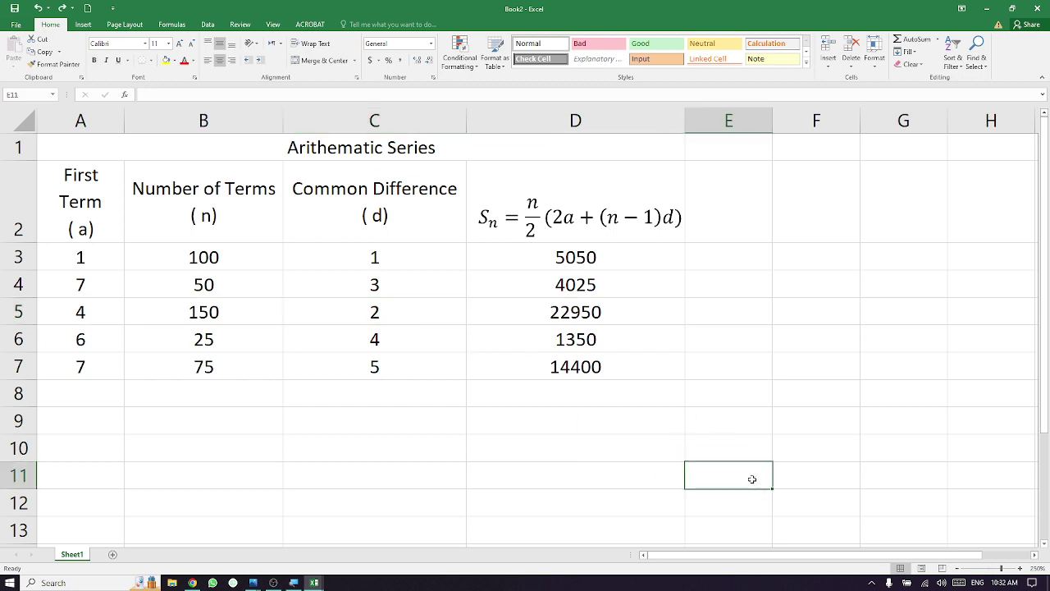
Step: Minimize the workbook and open the Practical folder inside Computer Departement in File Explorer
click(988, 8)
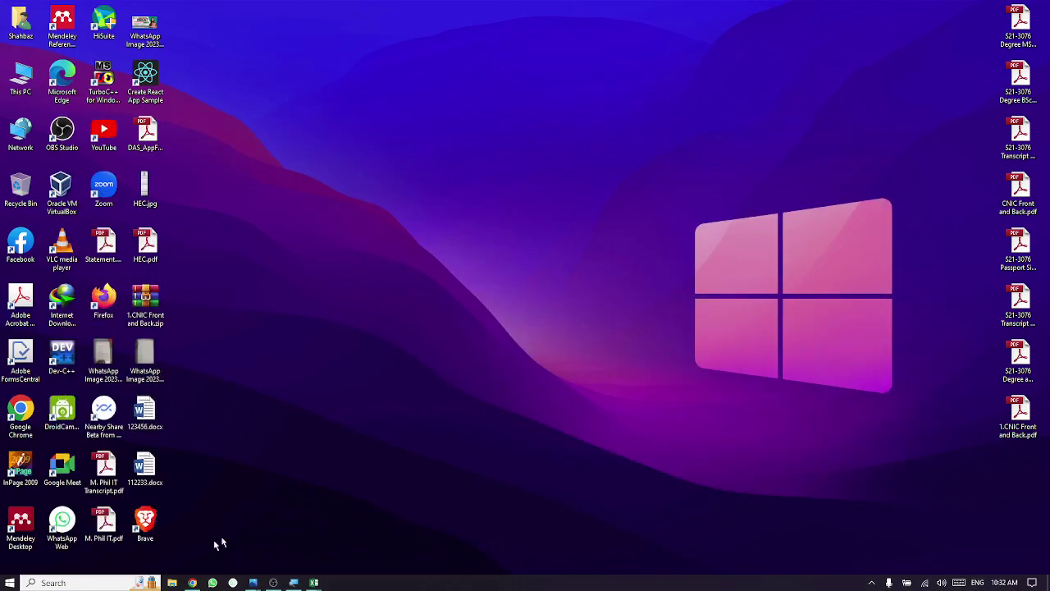
double_click(21, 75)
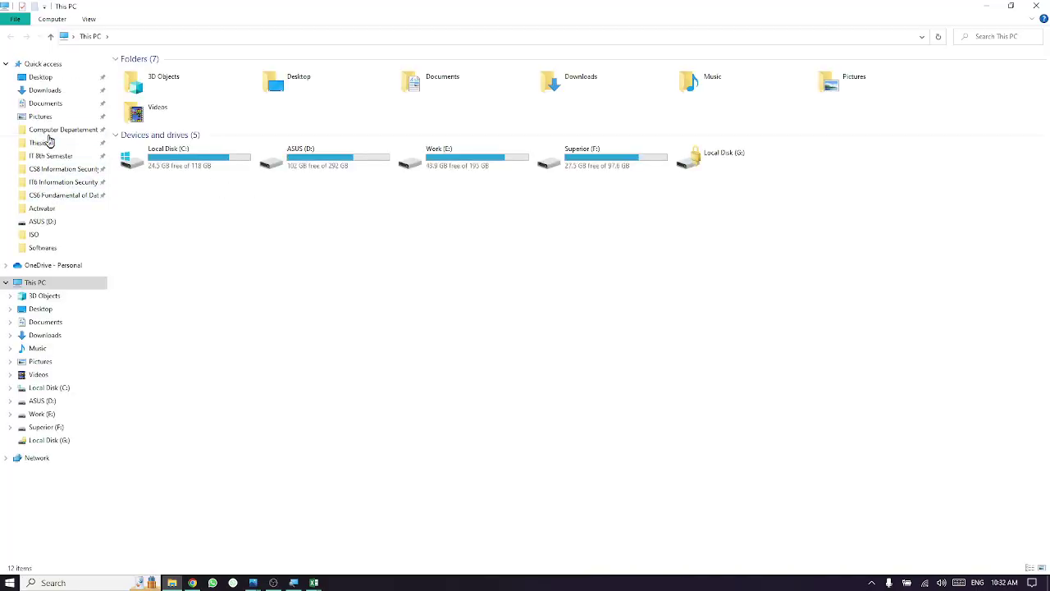
click(51, 131)
click(495, 96)
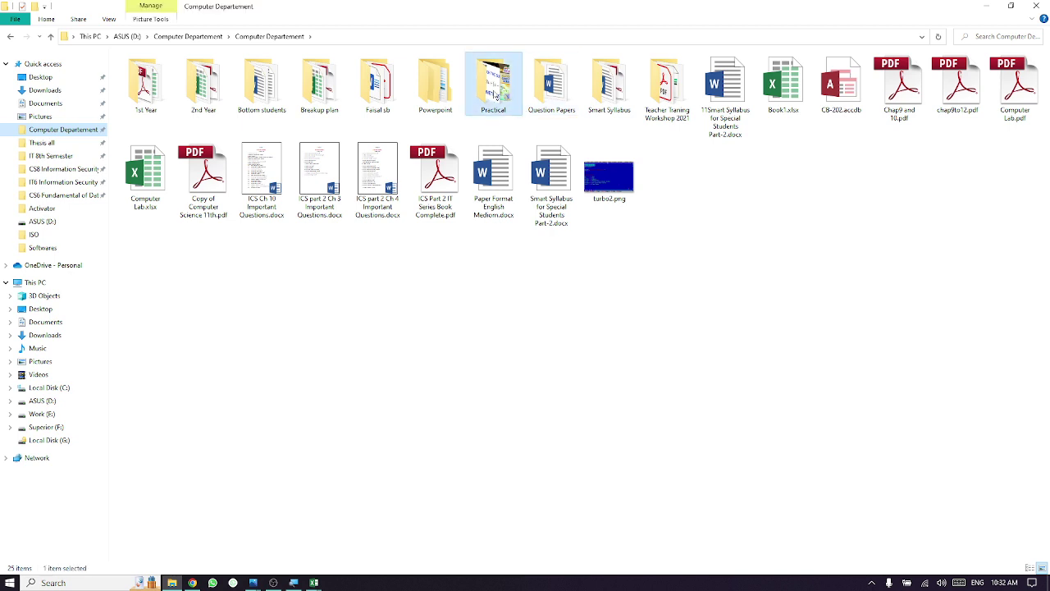
double_click(495, 96)
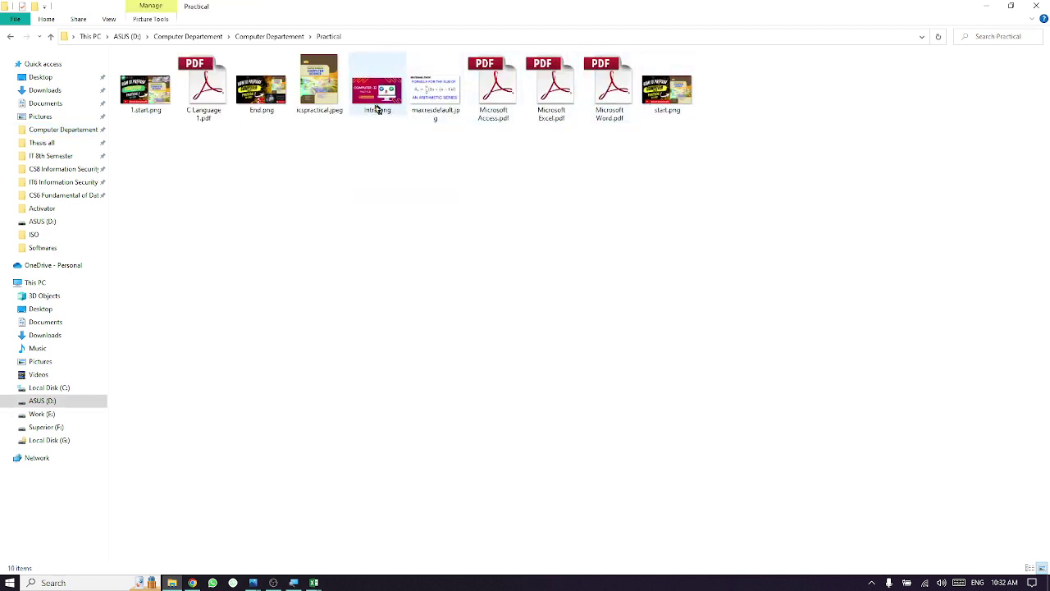
Step: View End.png in full screen, close the image, and minimize the Practical folder window
double_click(279, 101)
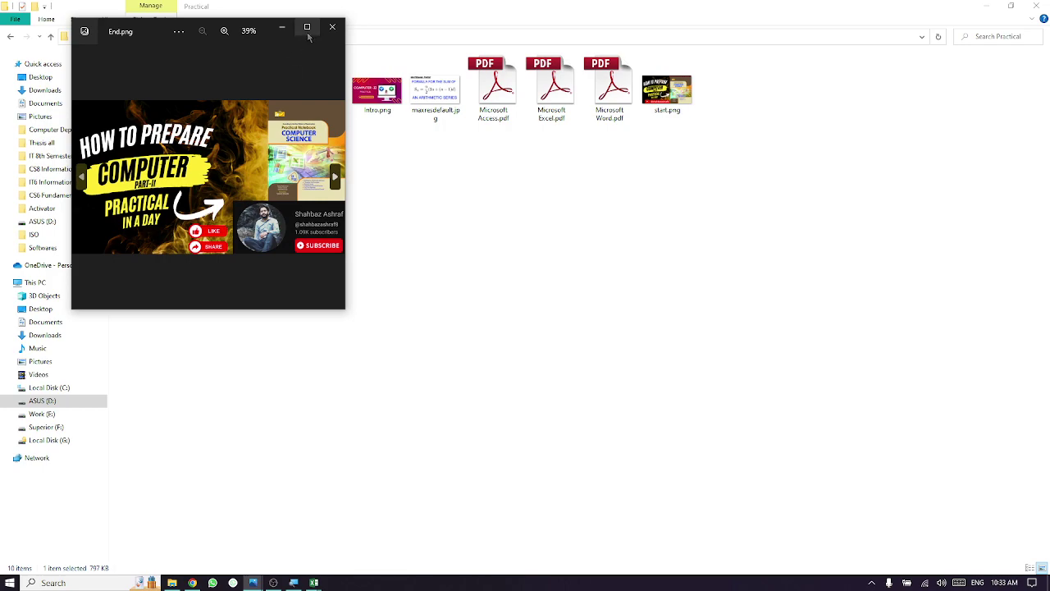
click(307, 27)
scroll(626, 319, up, 1)
scroll(627, 325, up, 1)
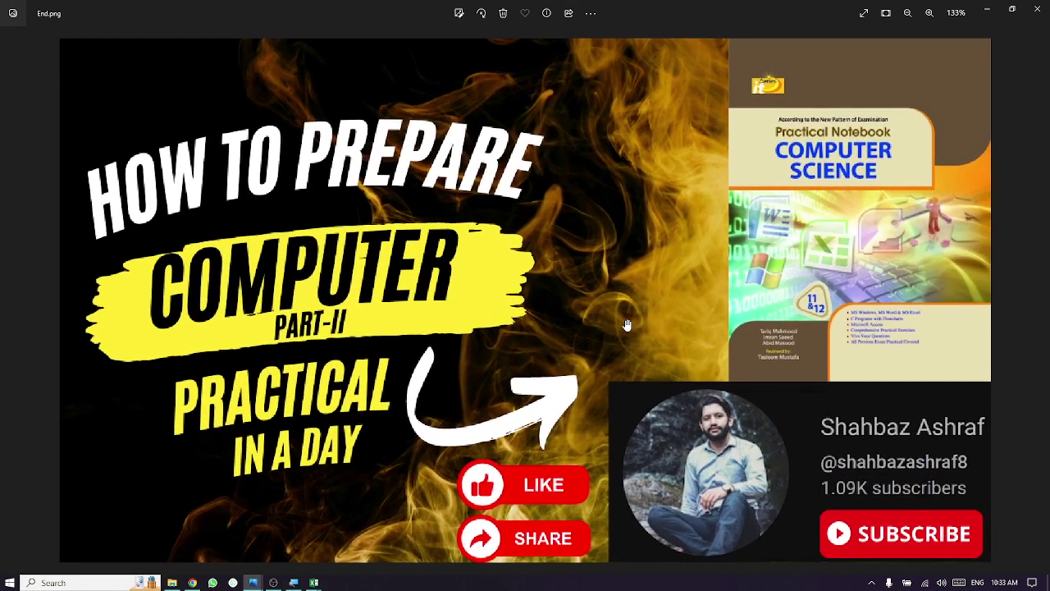
click(865, 18)
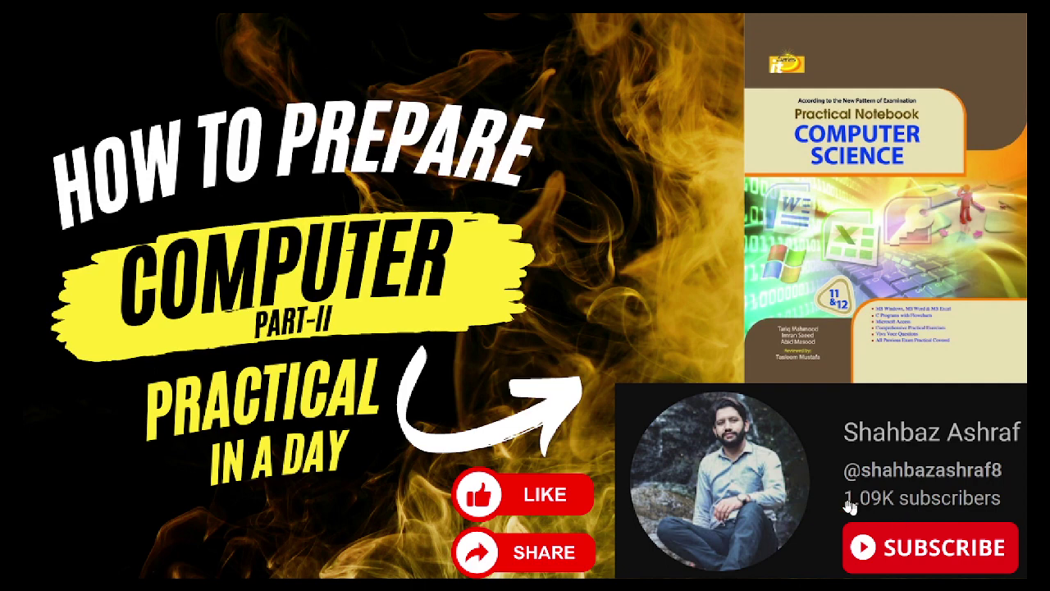
scroll(821, 463, down, 3)
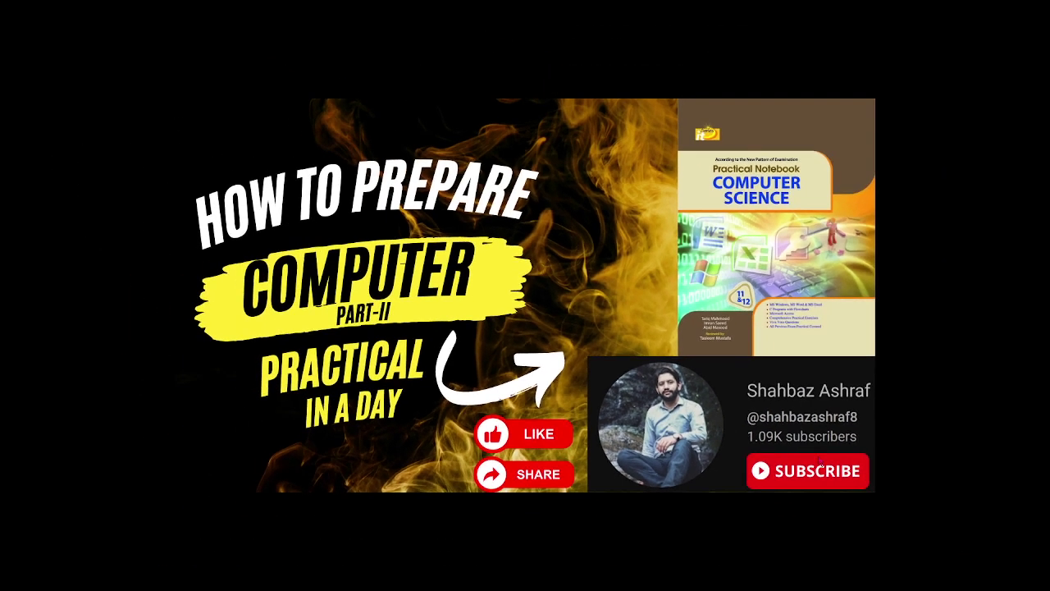
key(alt+F4)
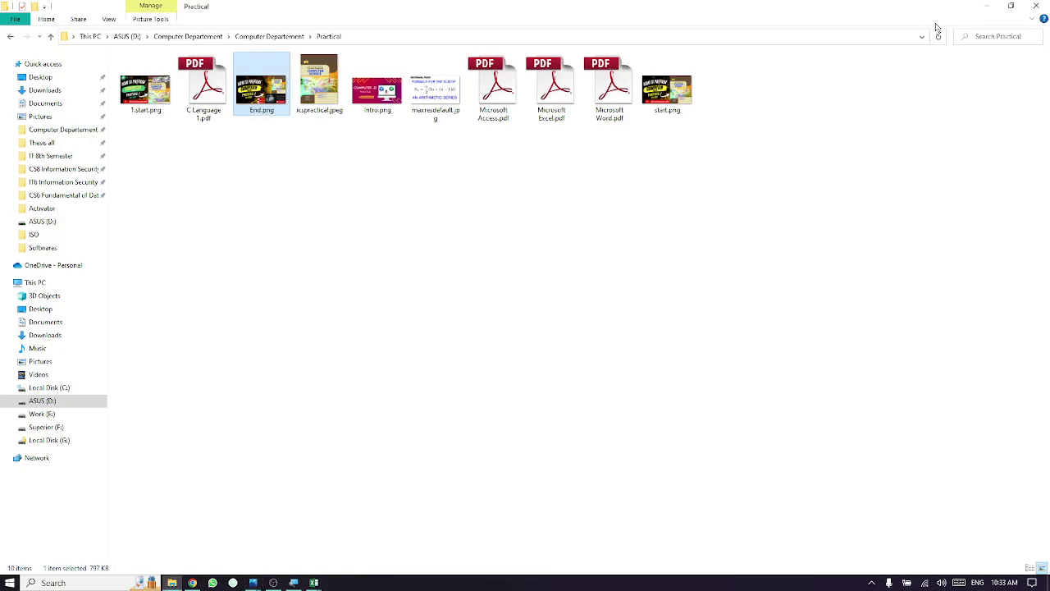
click(993, 6)
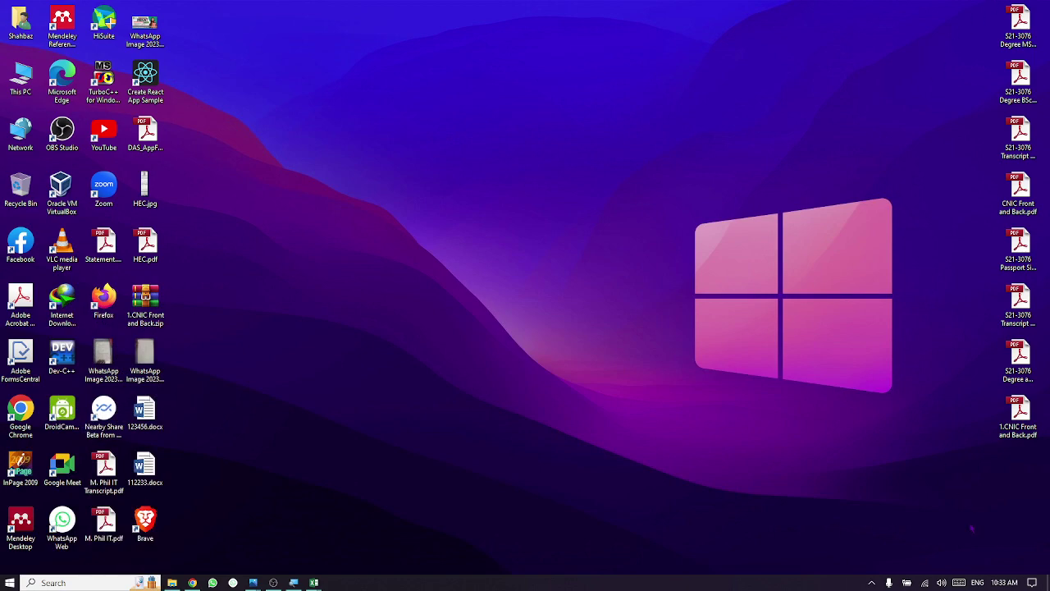
click(273, 582)
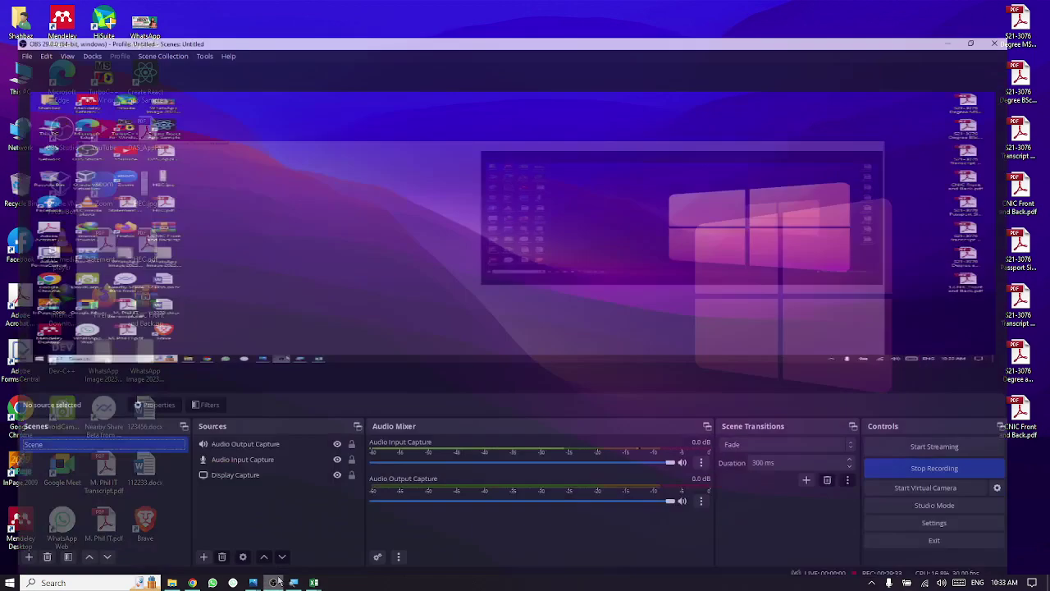